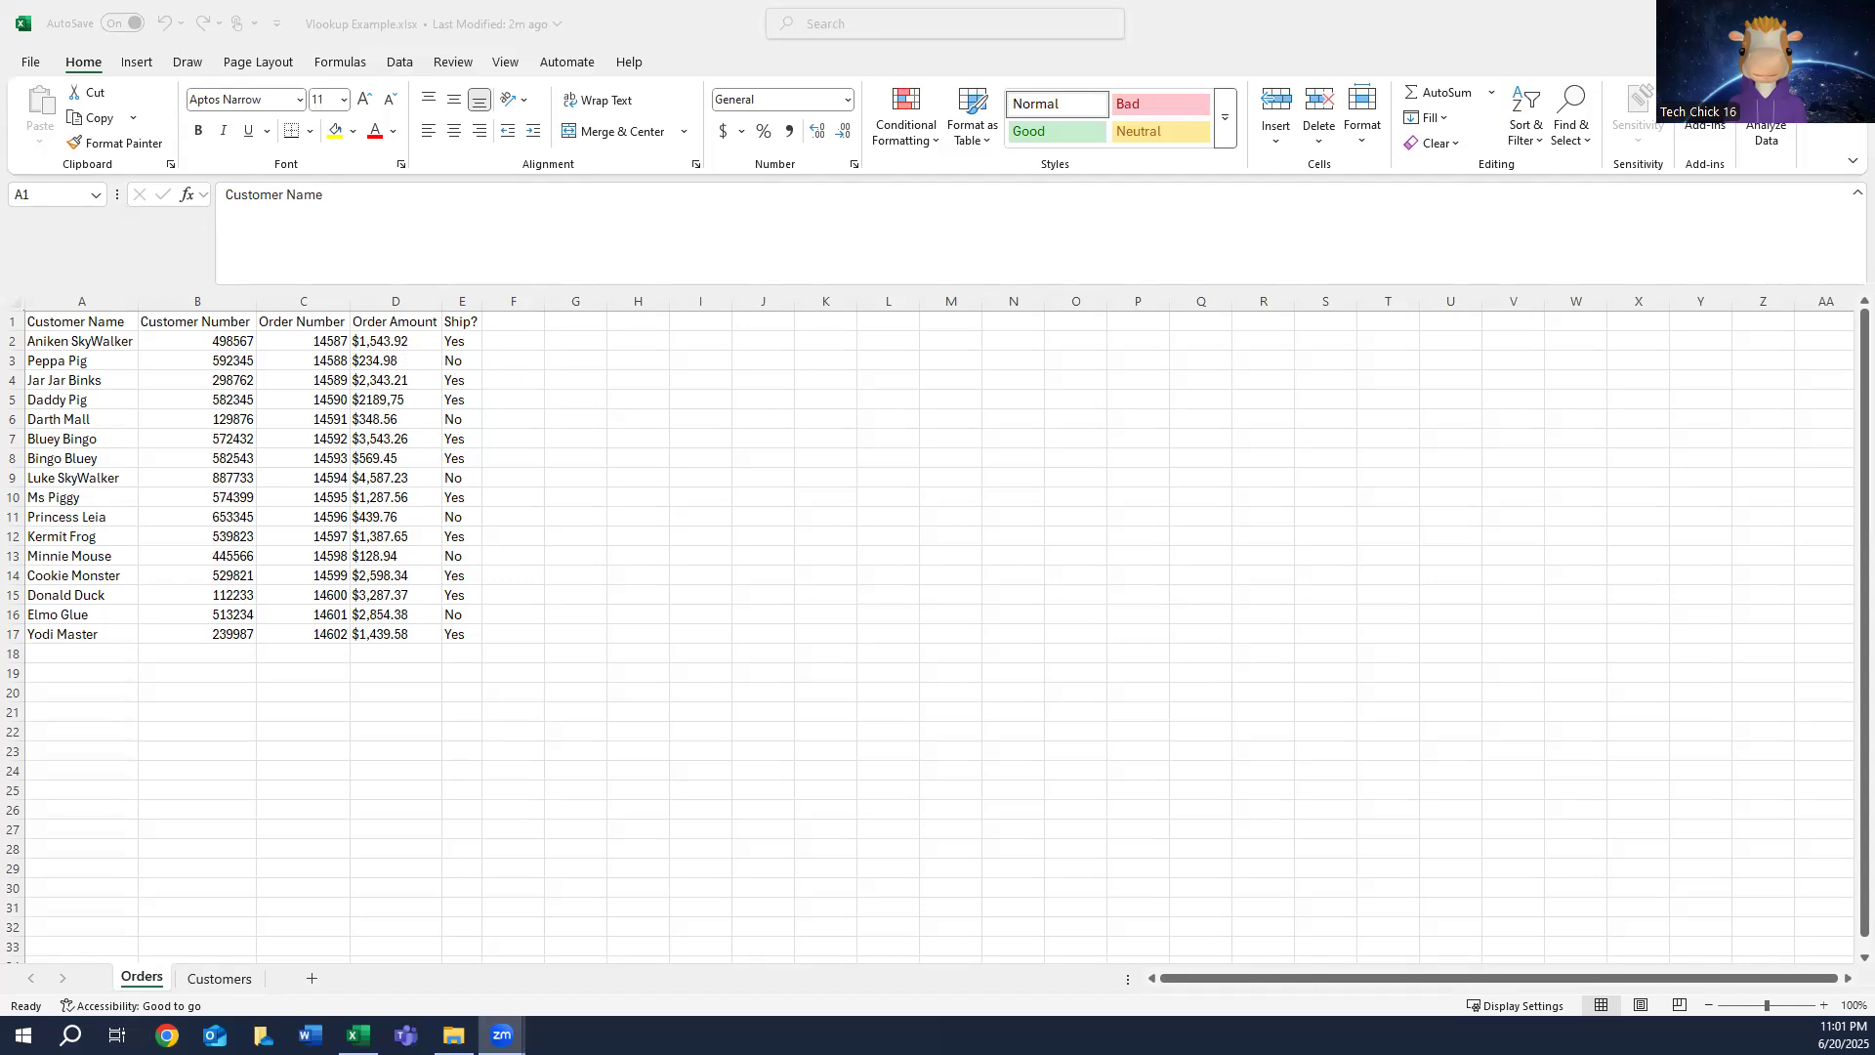
- Compare the column headers and records of the Orders sheet with those of the Customers sheet
click(82, 321)
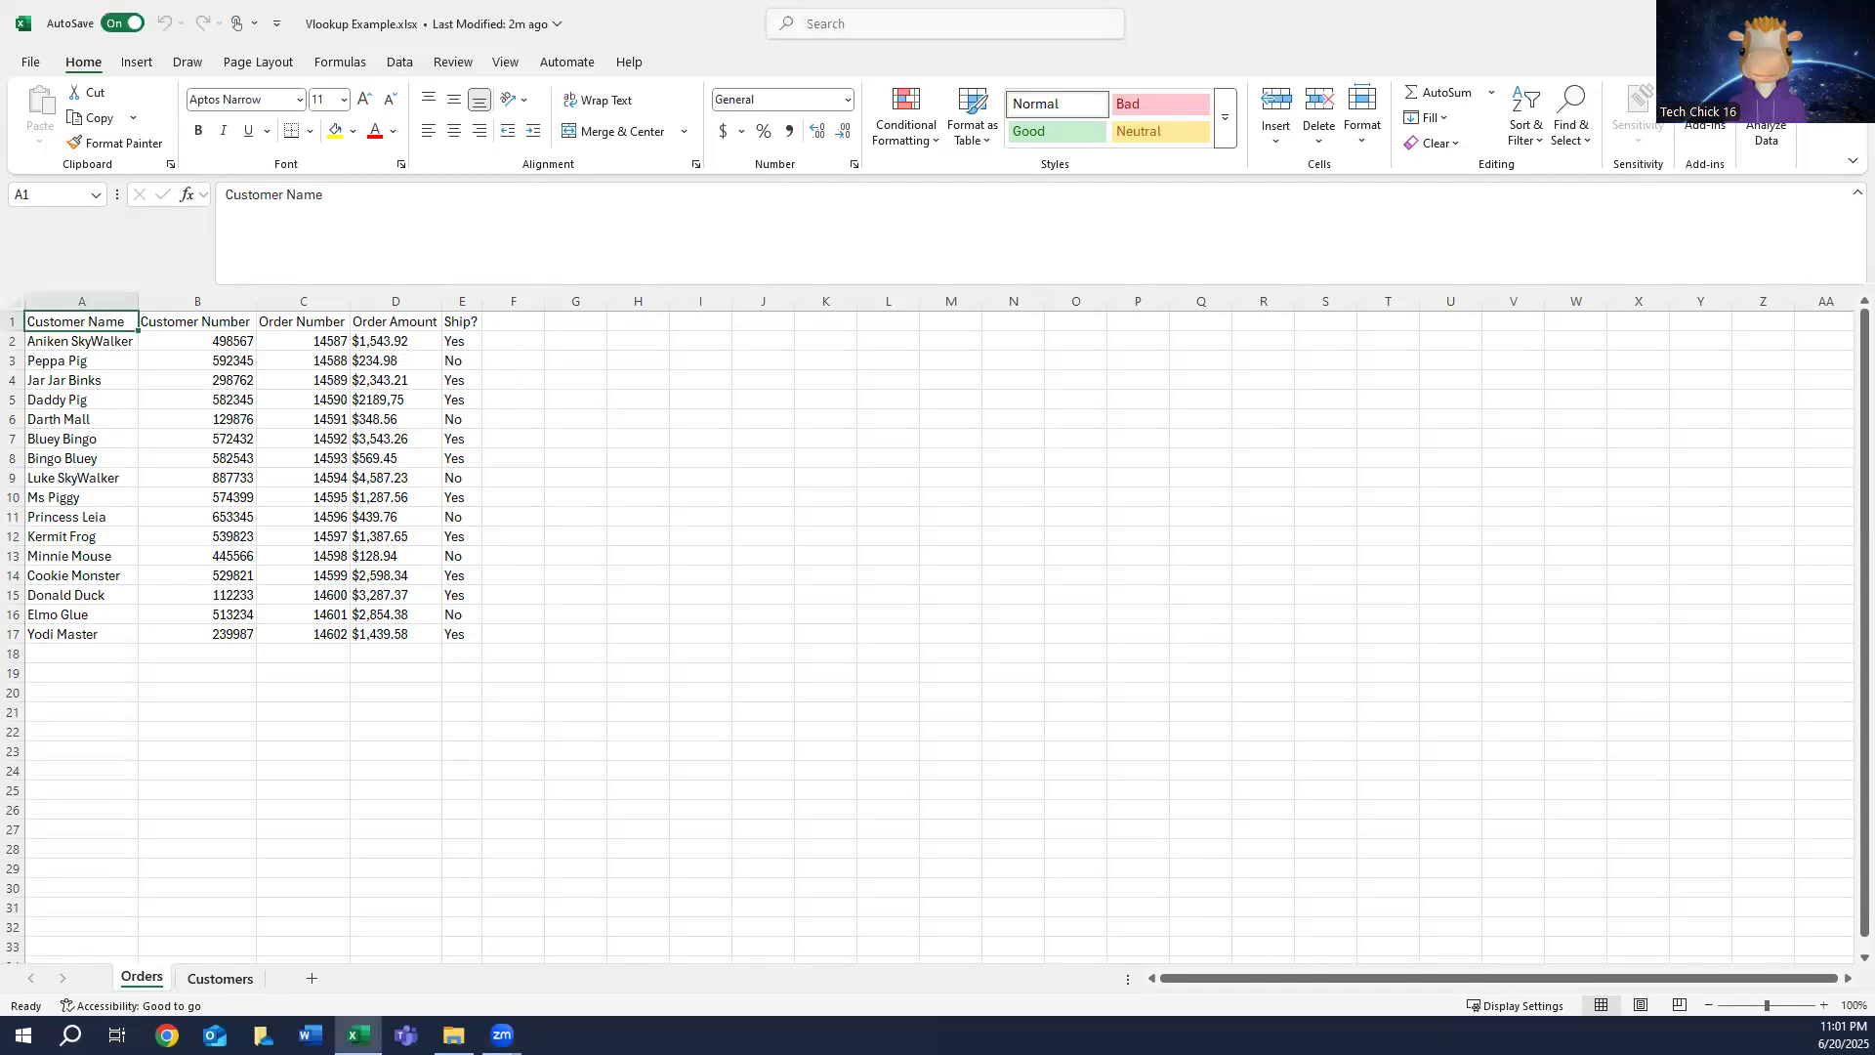
key(ctrl+Page_Down)
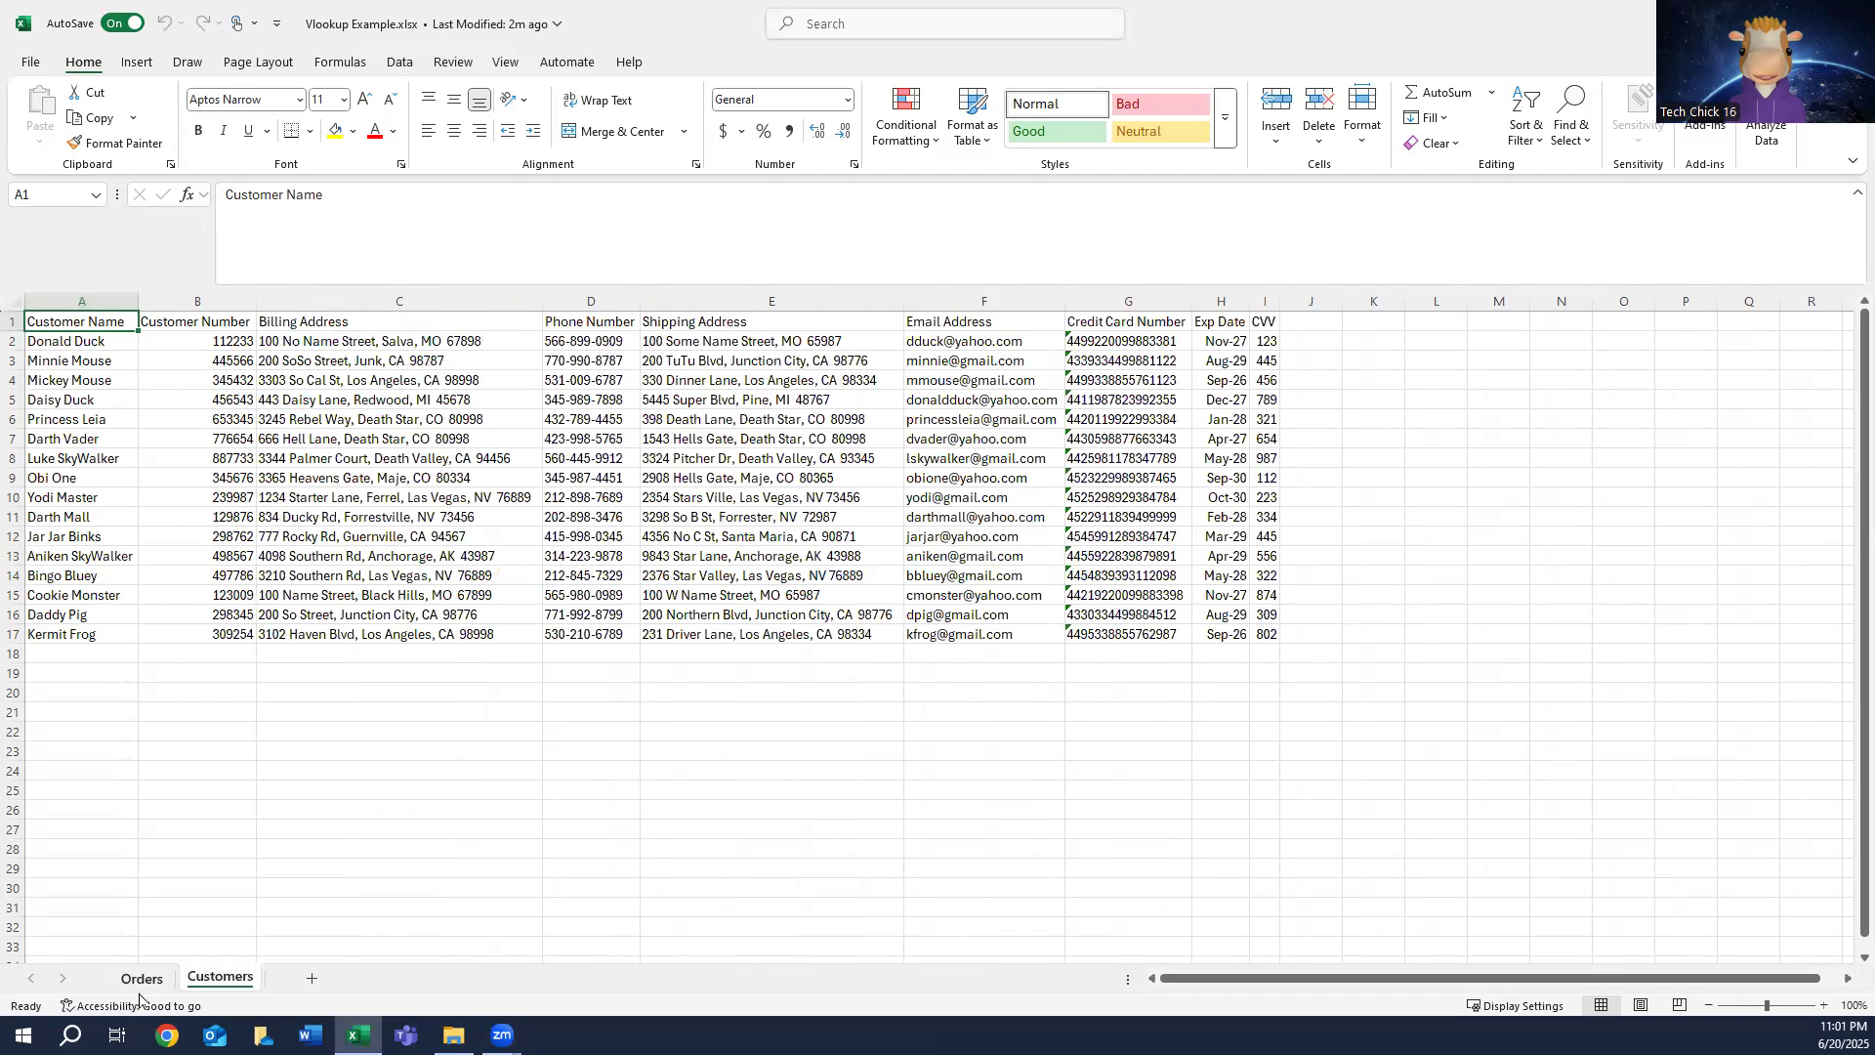
click(141, 980)
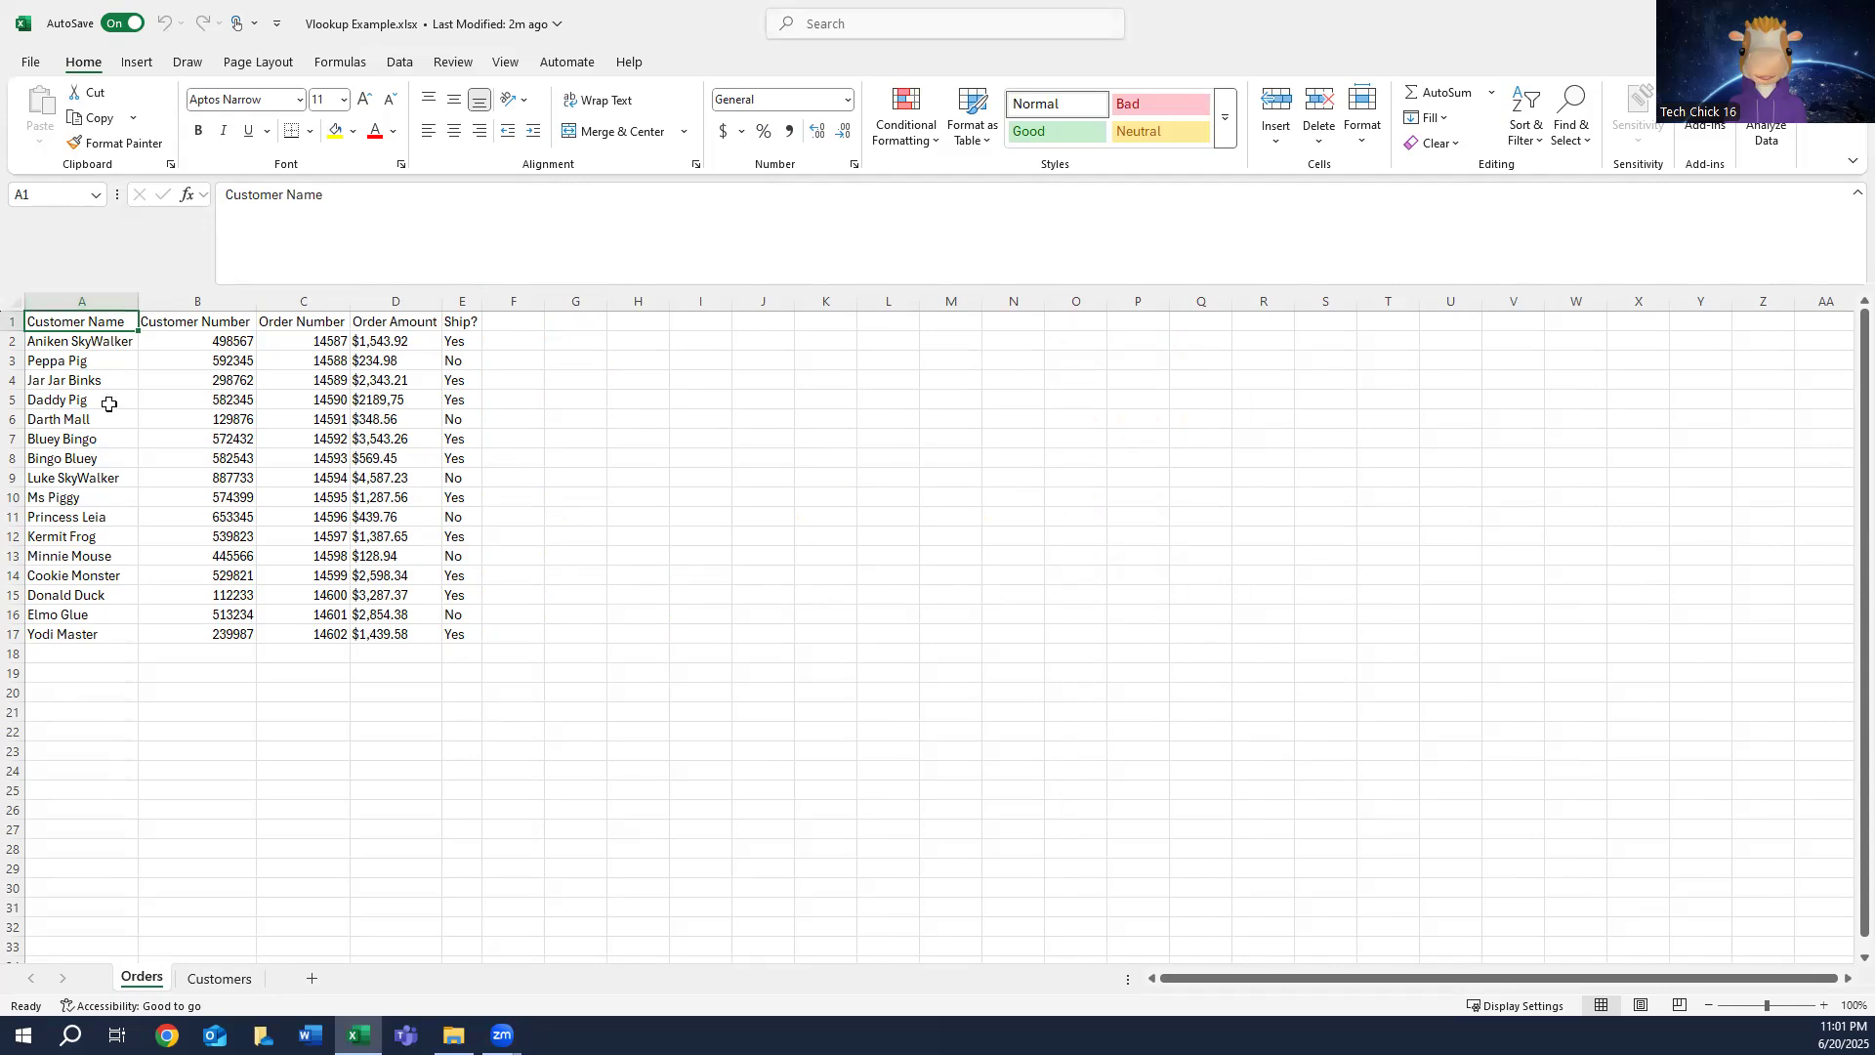
click(235, 979)
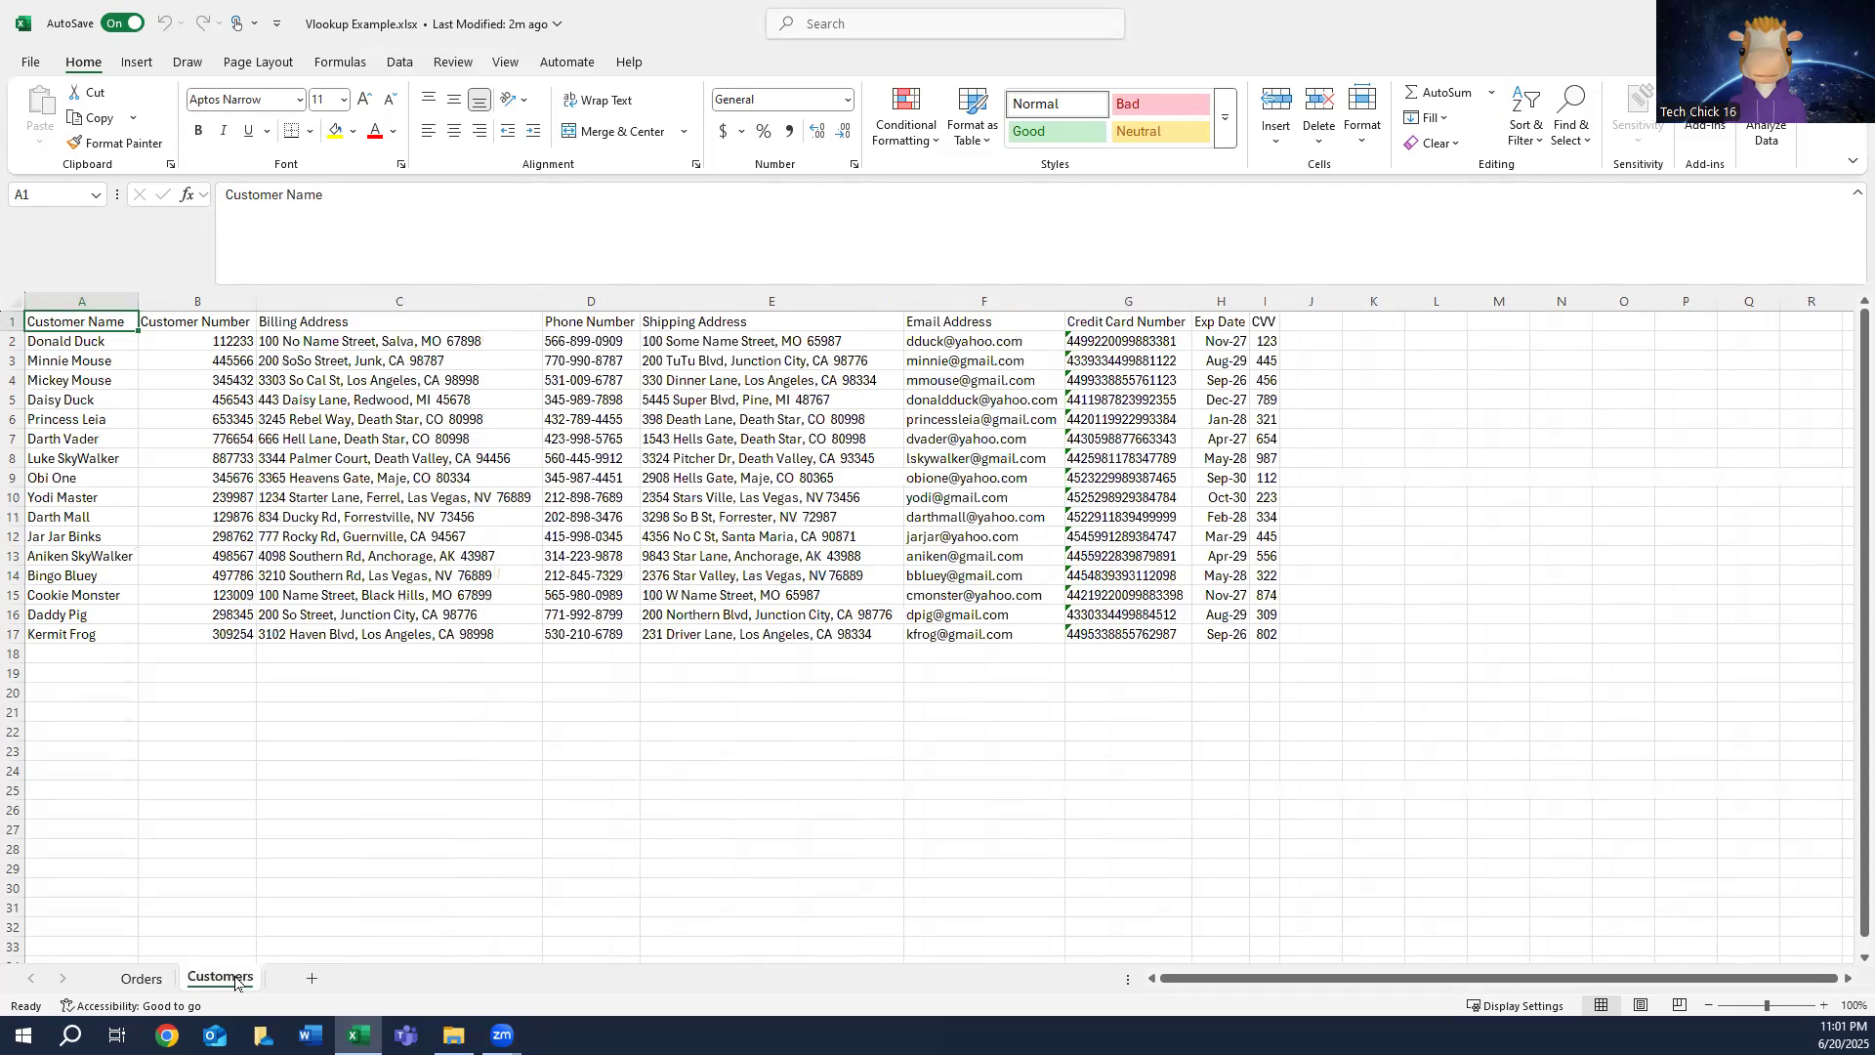
click(143, 978)
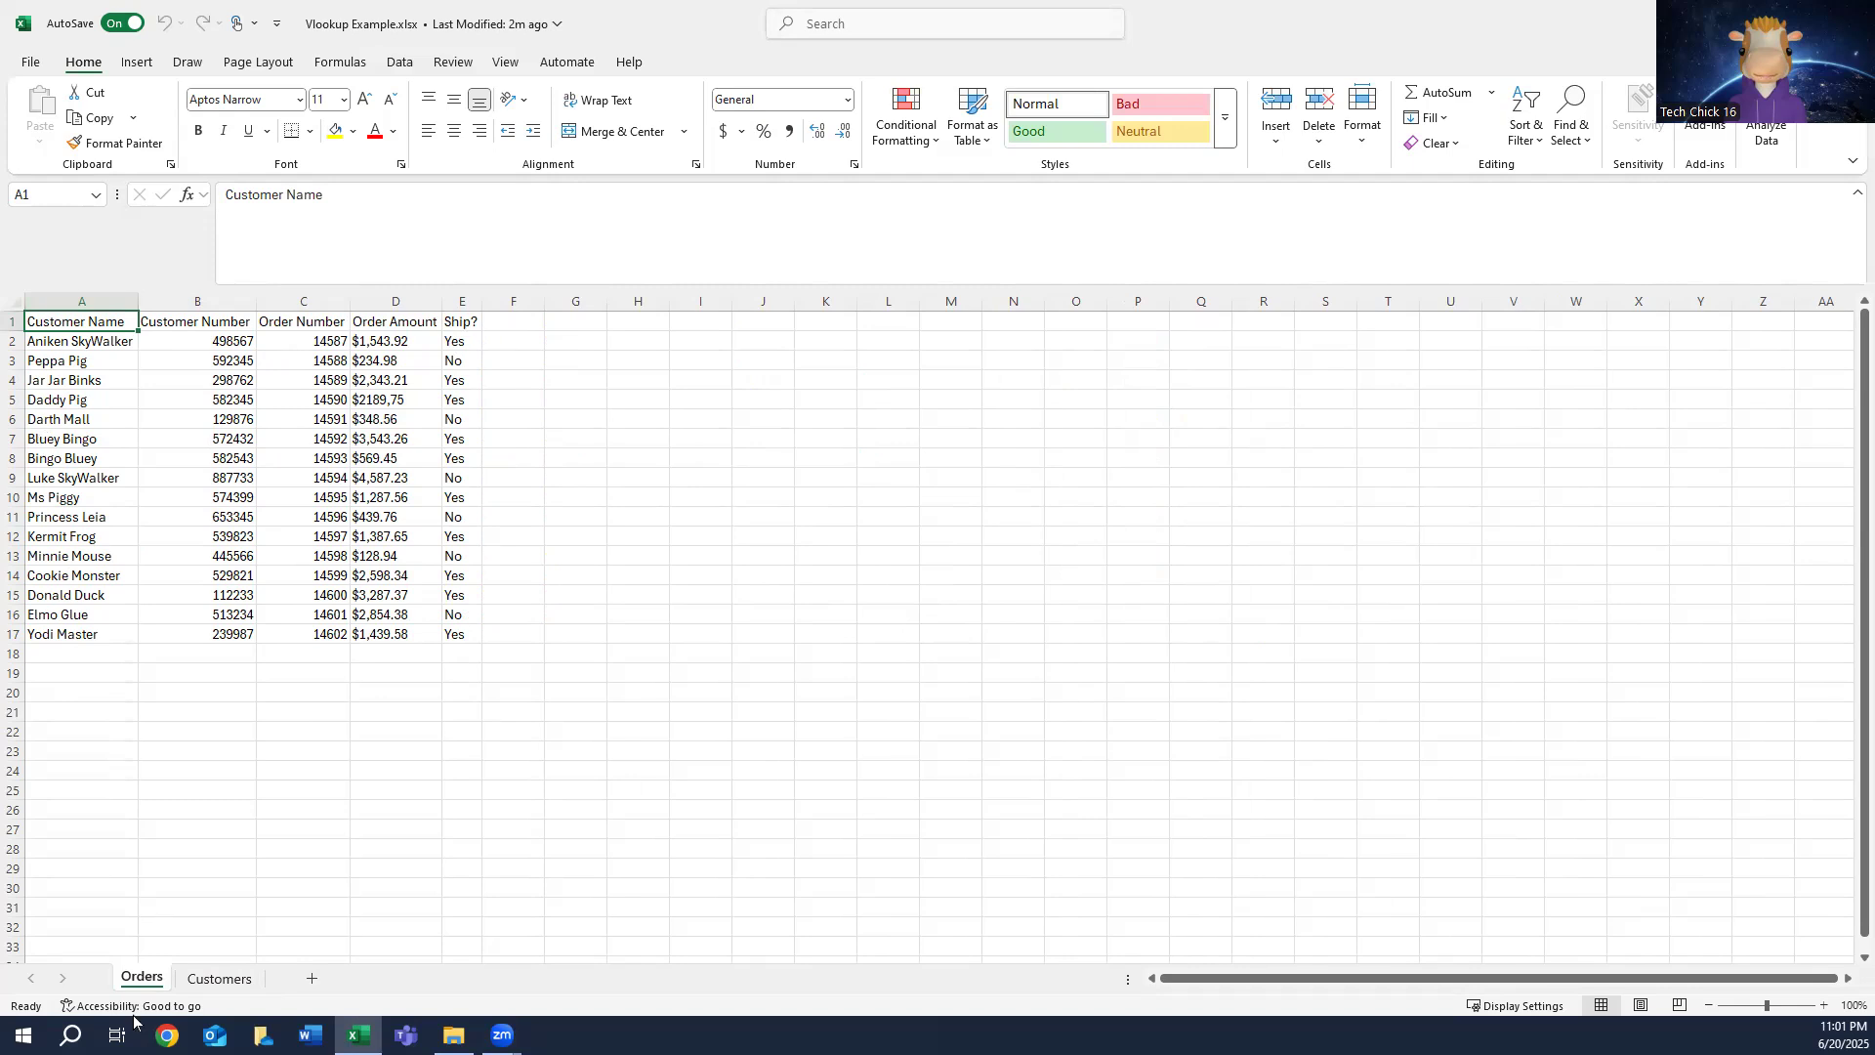
click(219, 977)
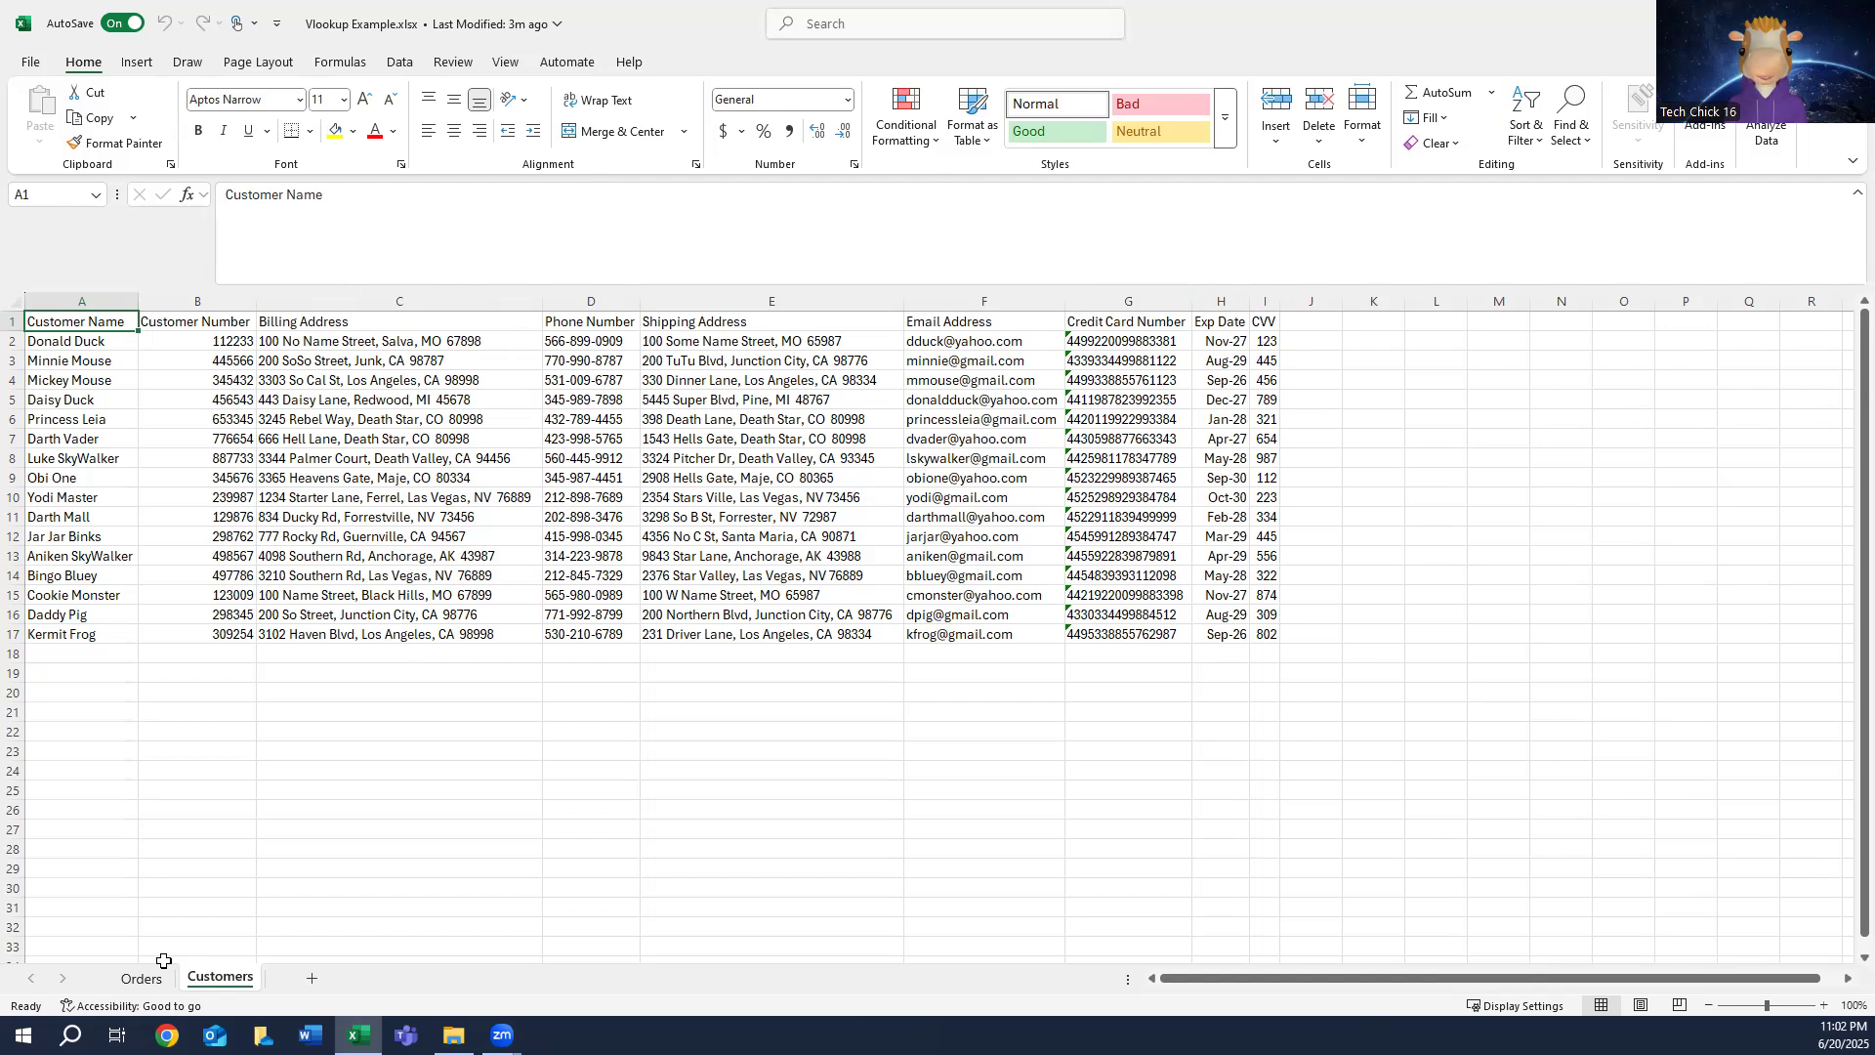
click(134, 985)
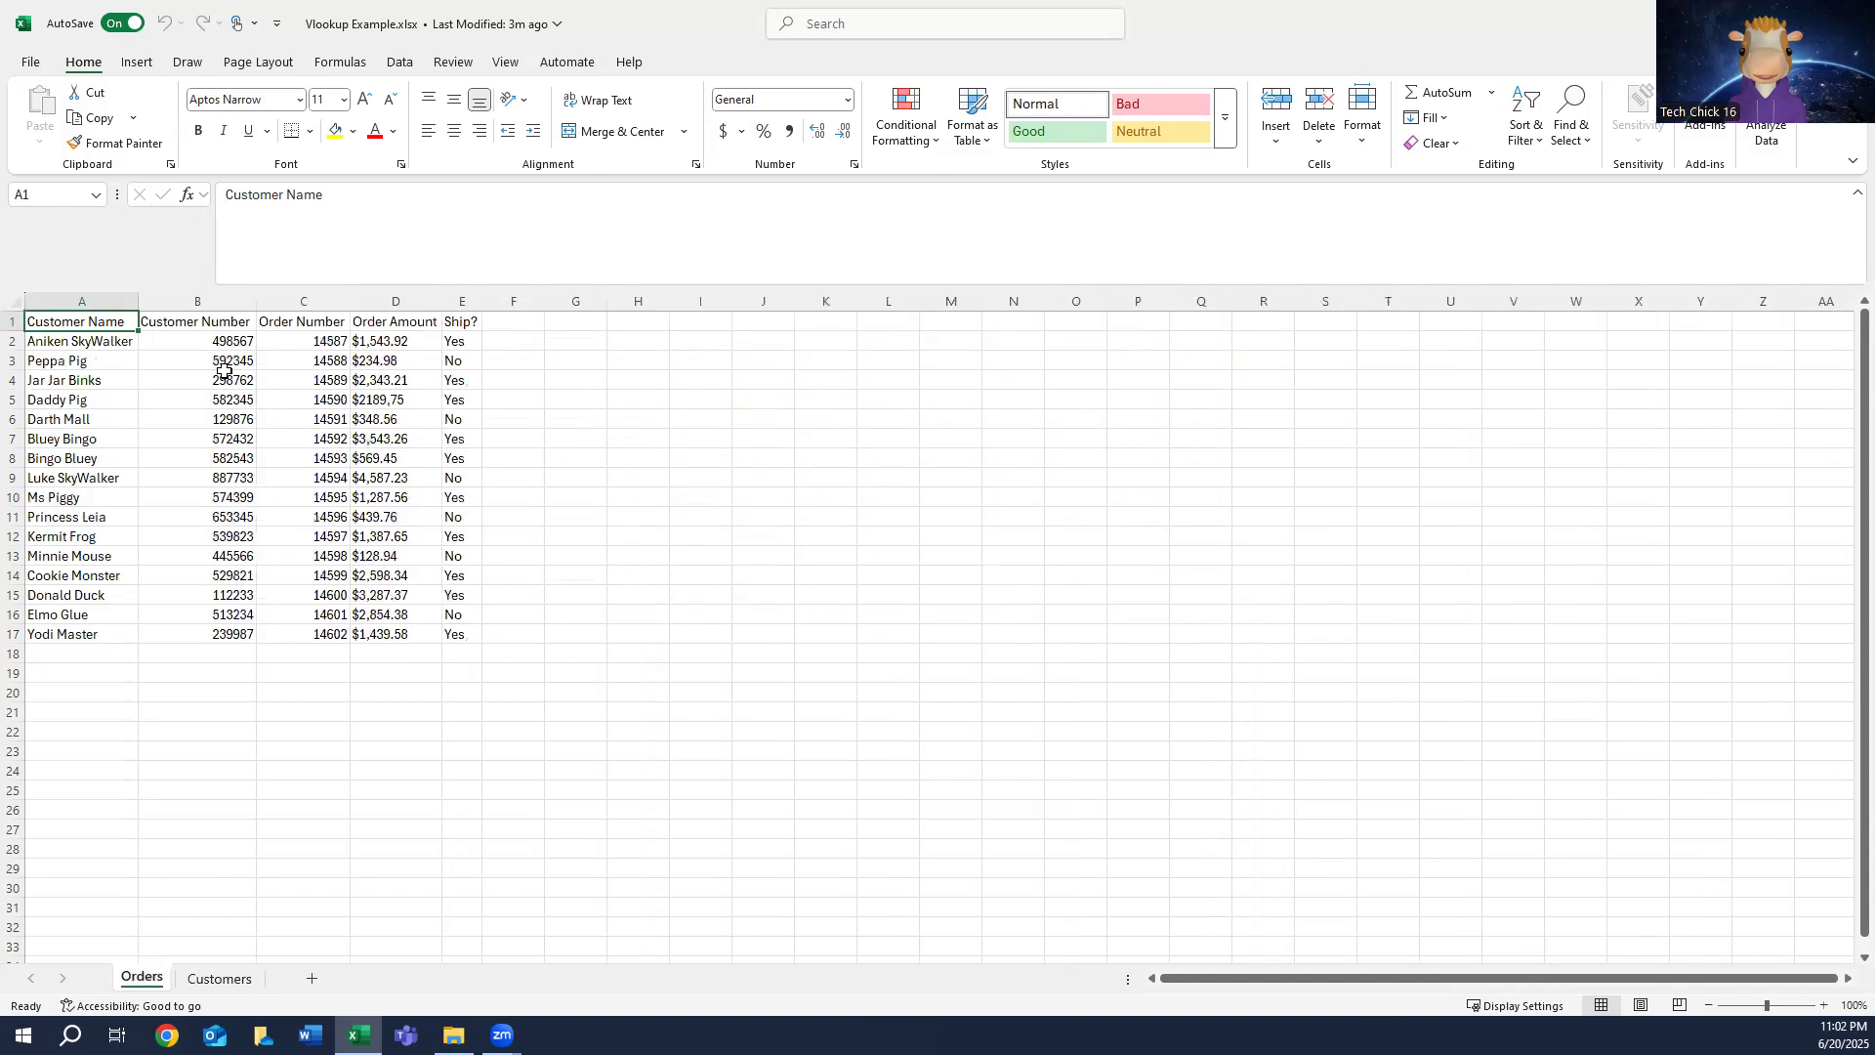
- Examine the Customer Name and Customer Number columns on Orders and the matching Customer Name column on Customers
click(88, 300)
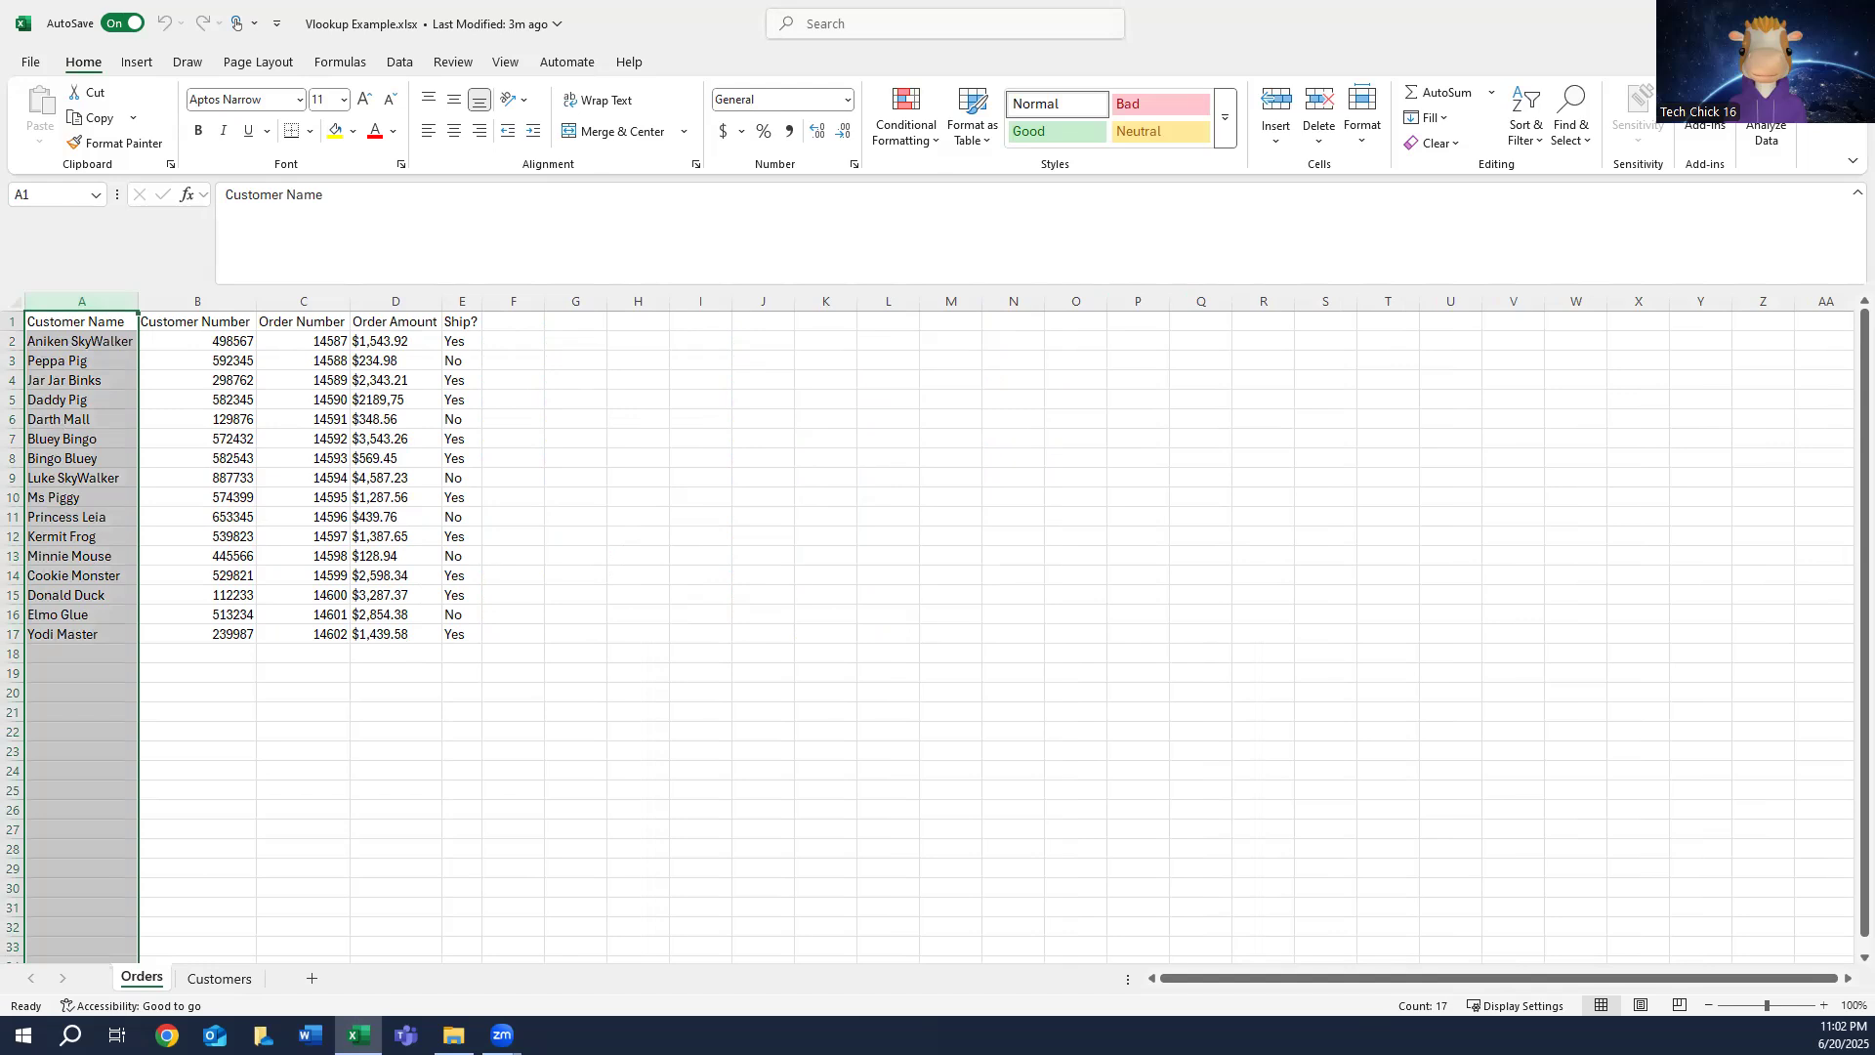
click(222, 984)
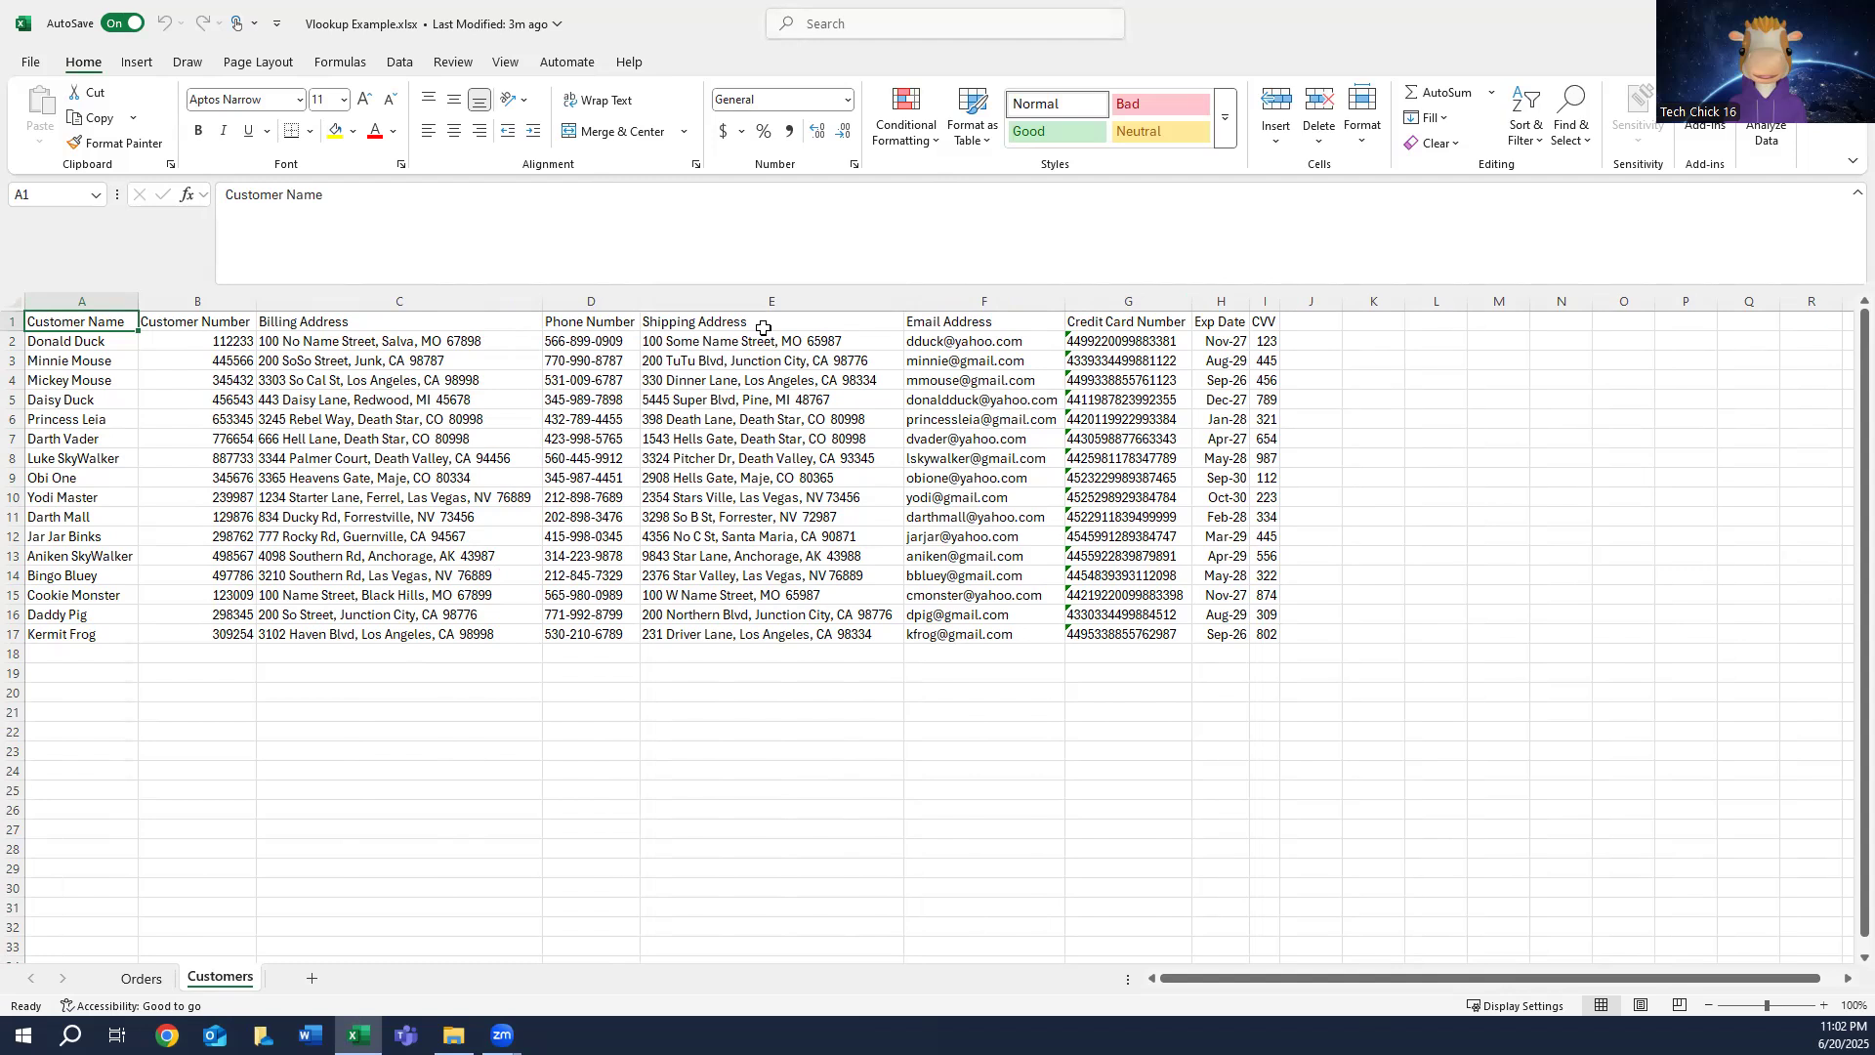
click(142, 977)
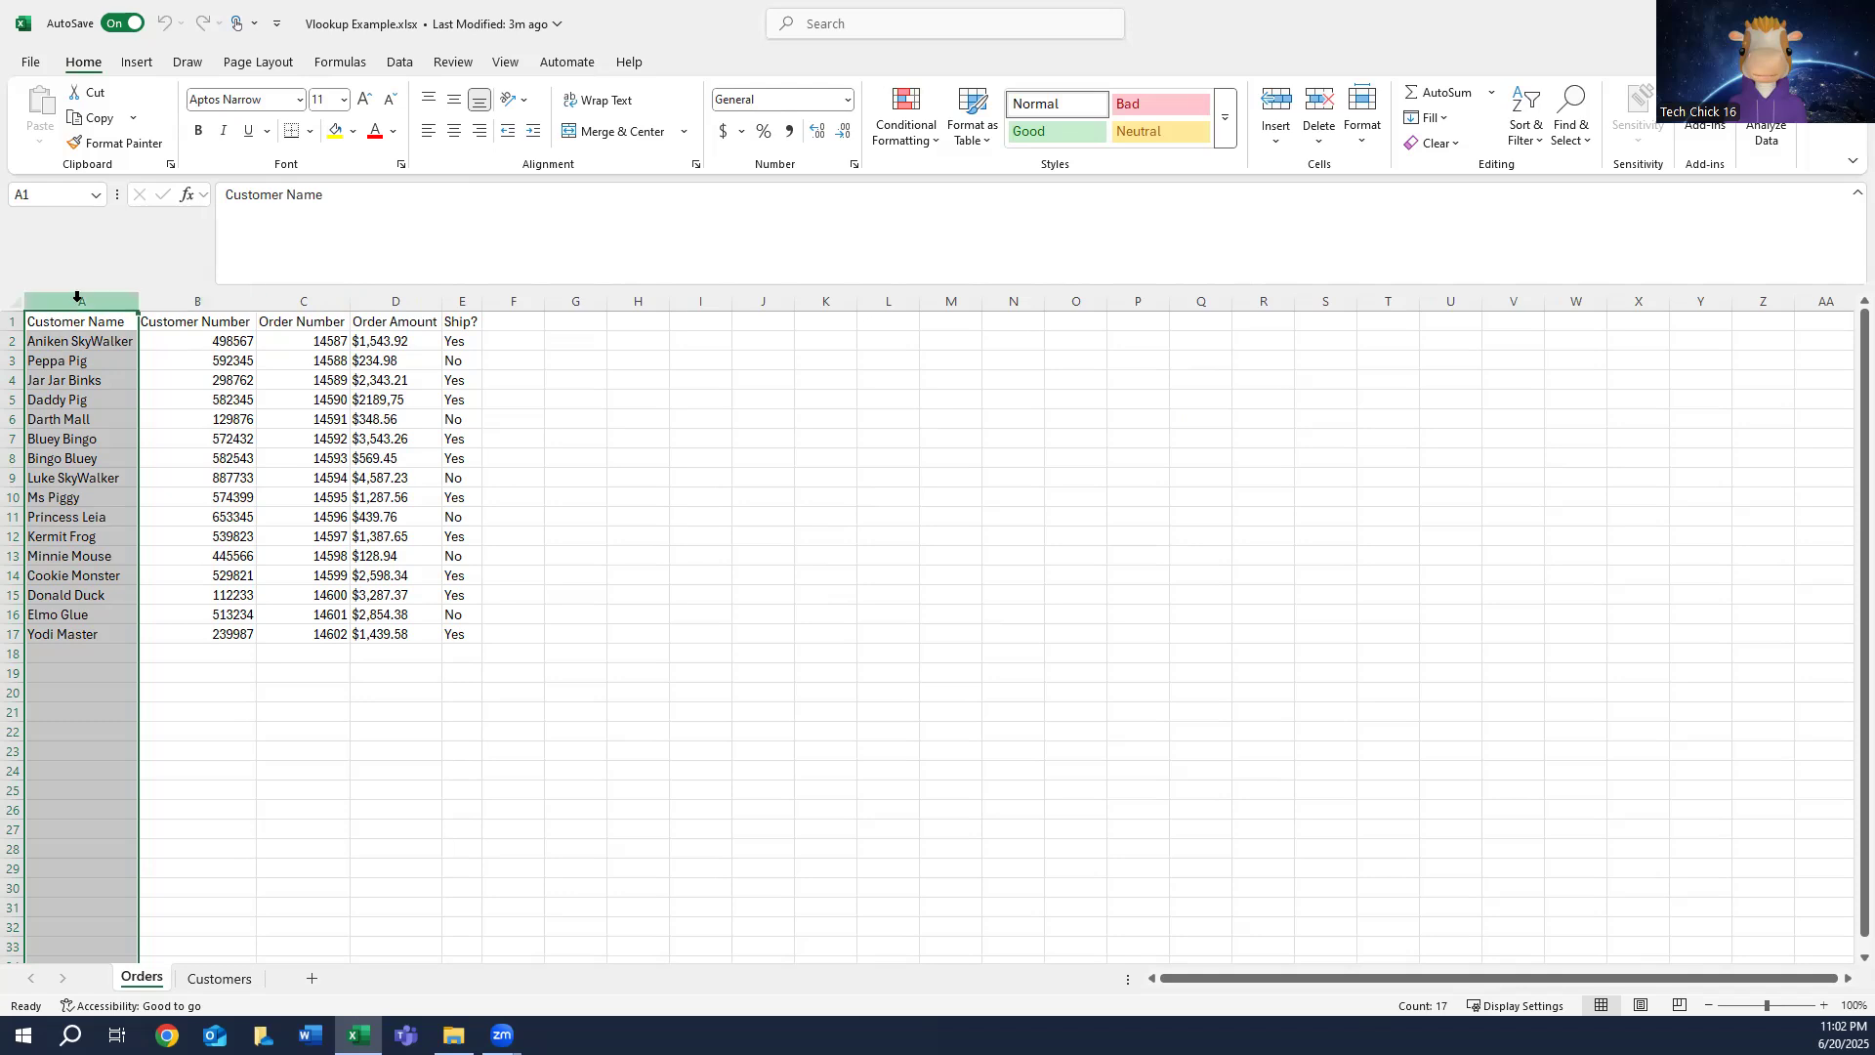
click(189, 293)
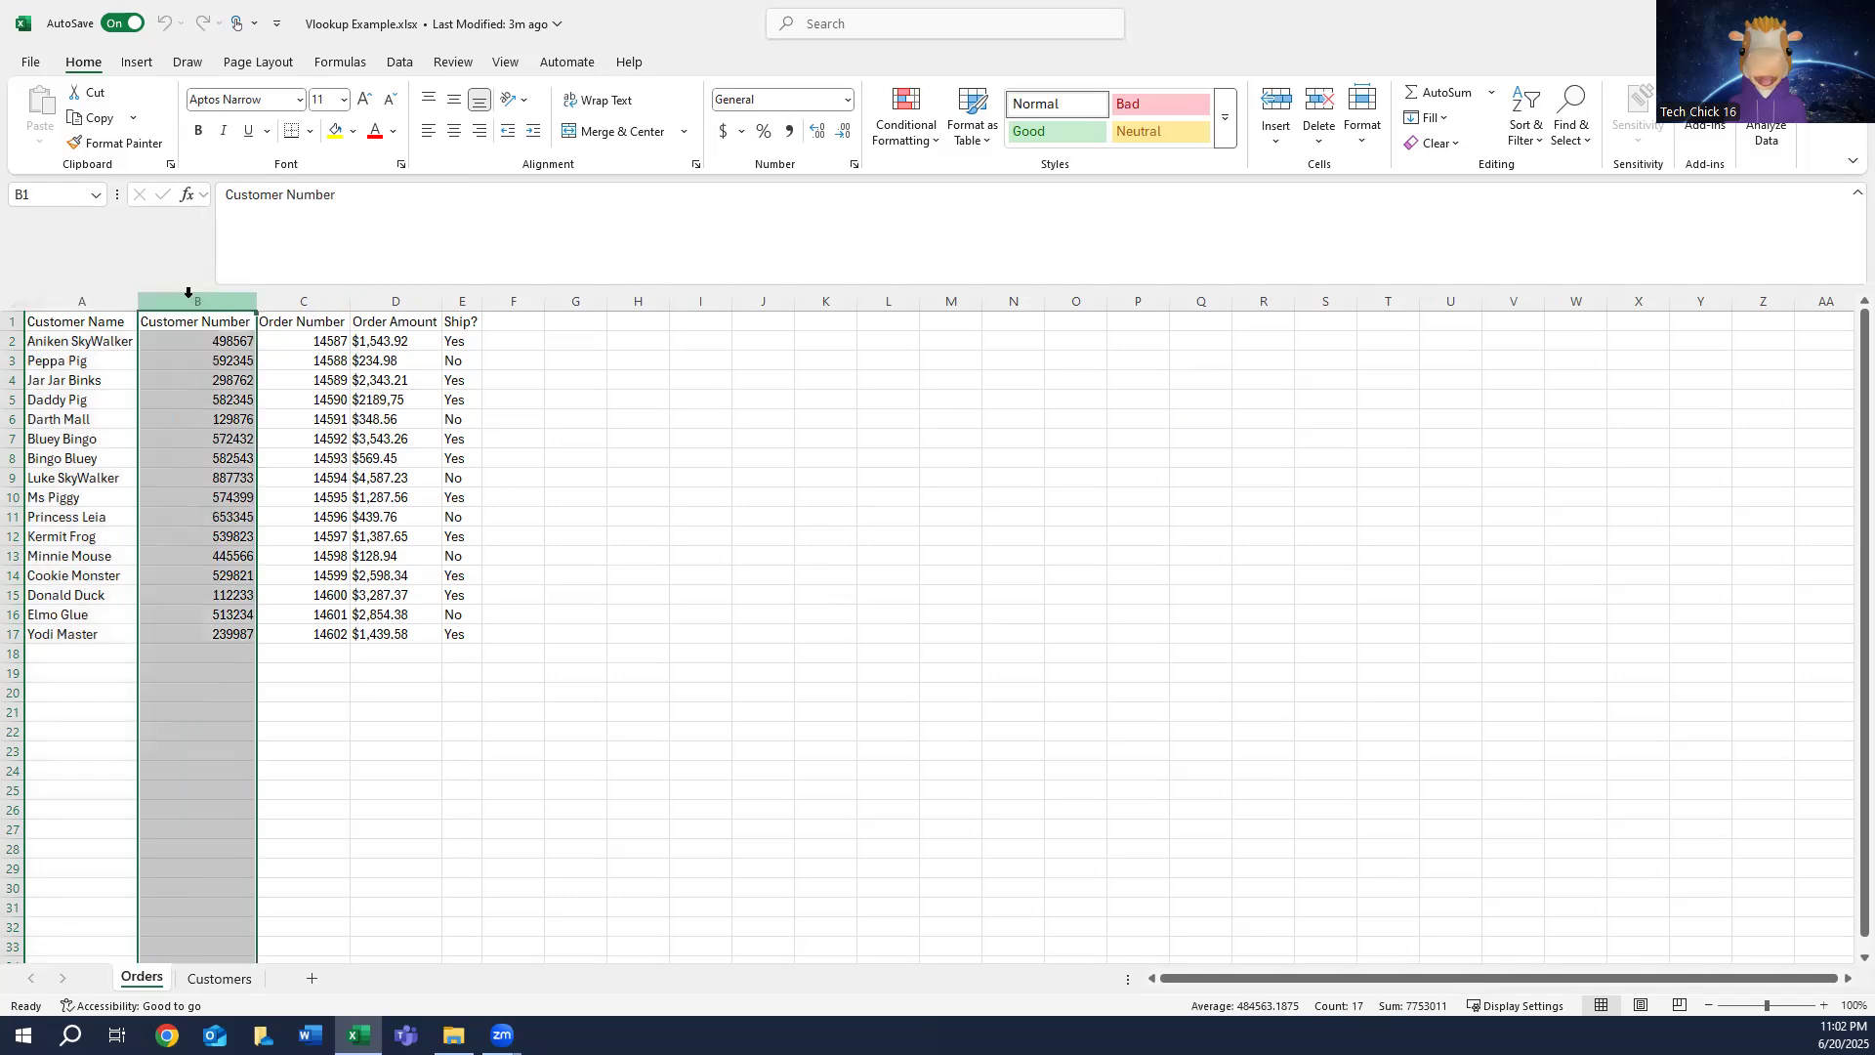
click(80, 298)
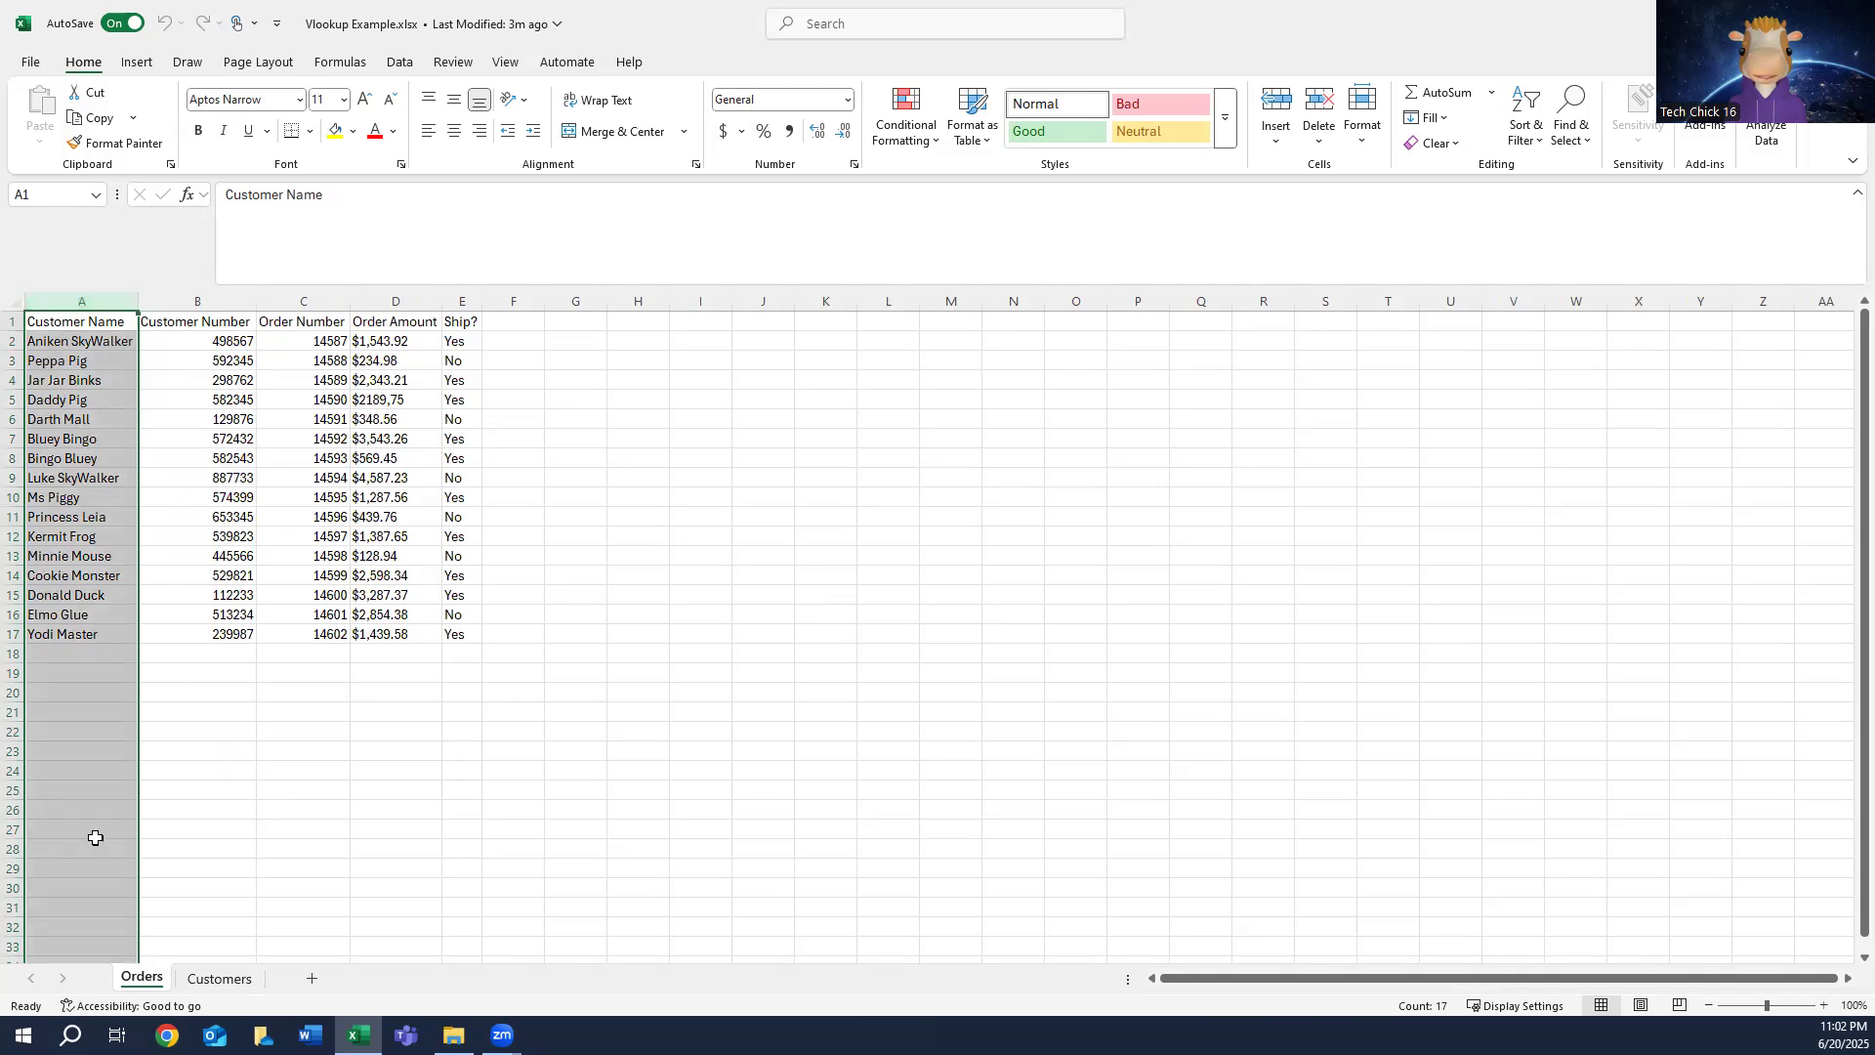
click(208, 982)
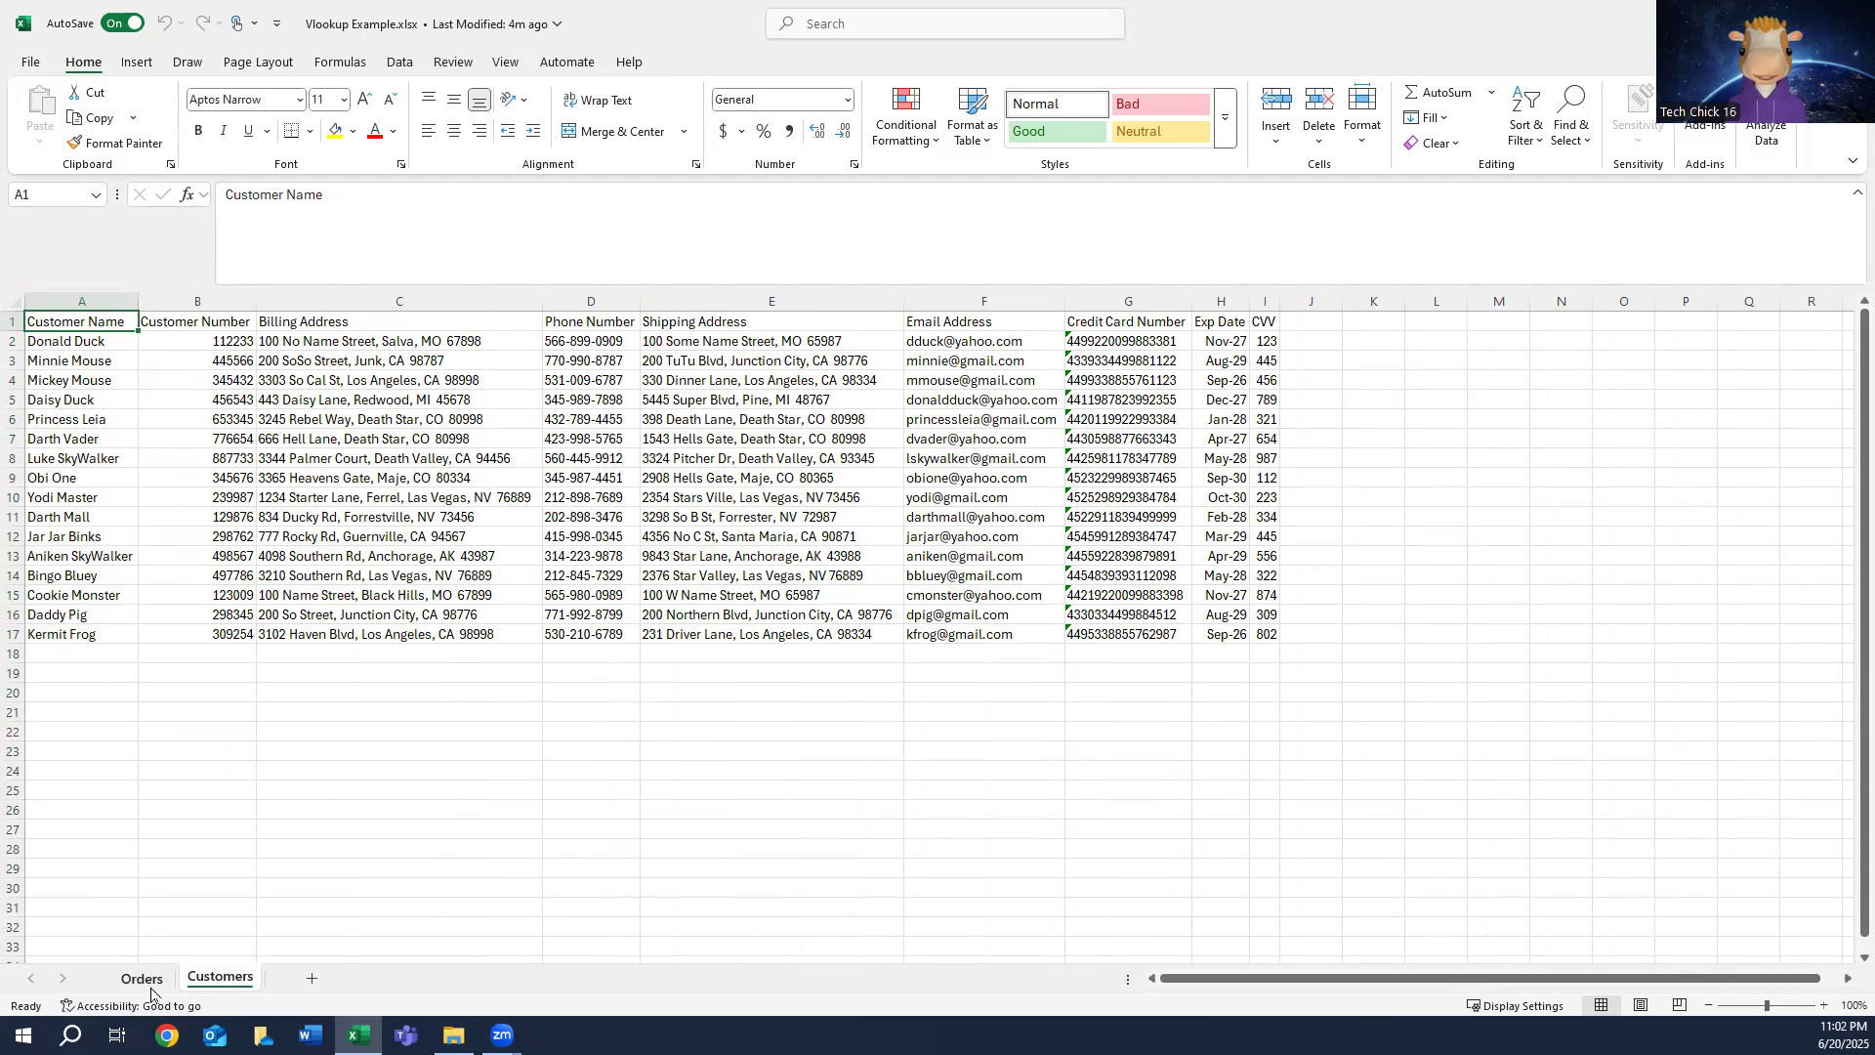
click(91, 296)
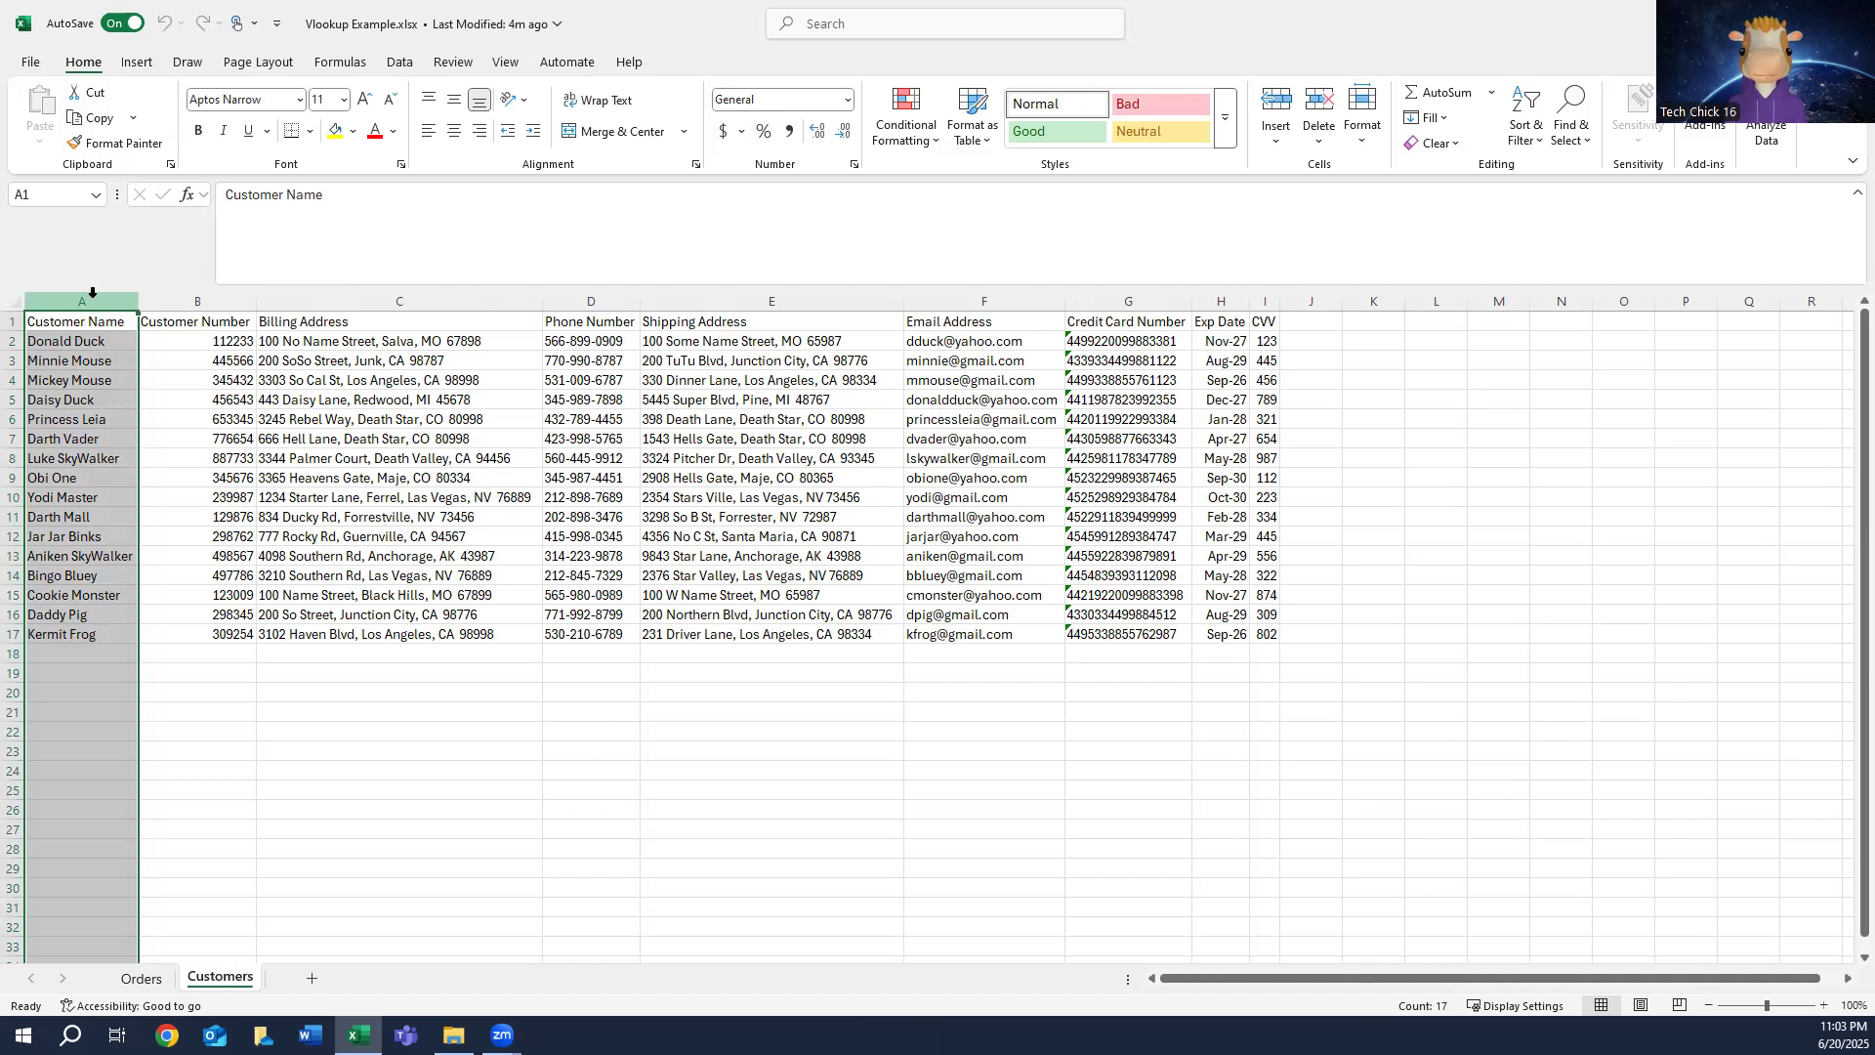
- Sort all data on the Orders sheet by Customer Name, on cell values from A to Z, and keep the whole sheet selected
click(141, 978)
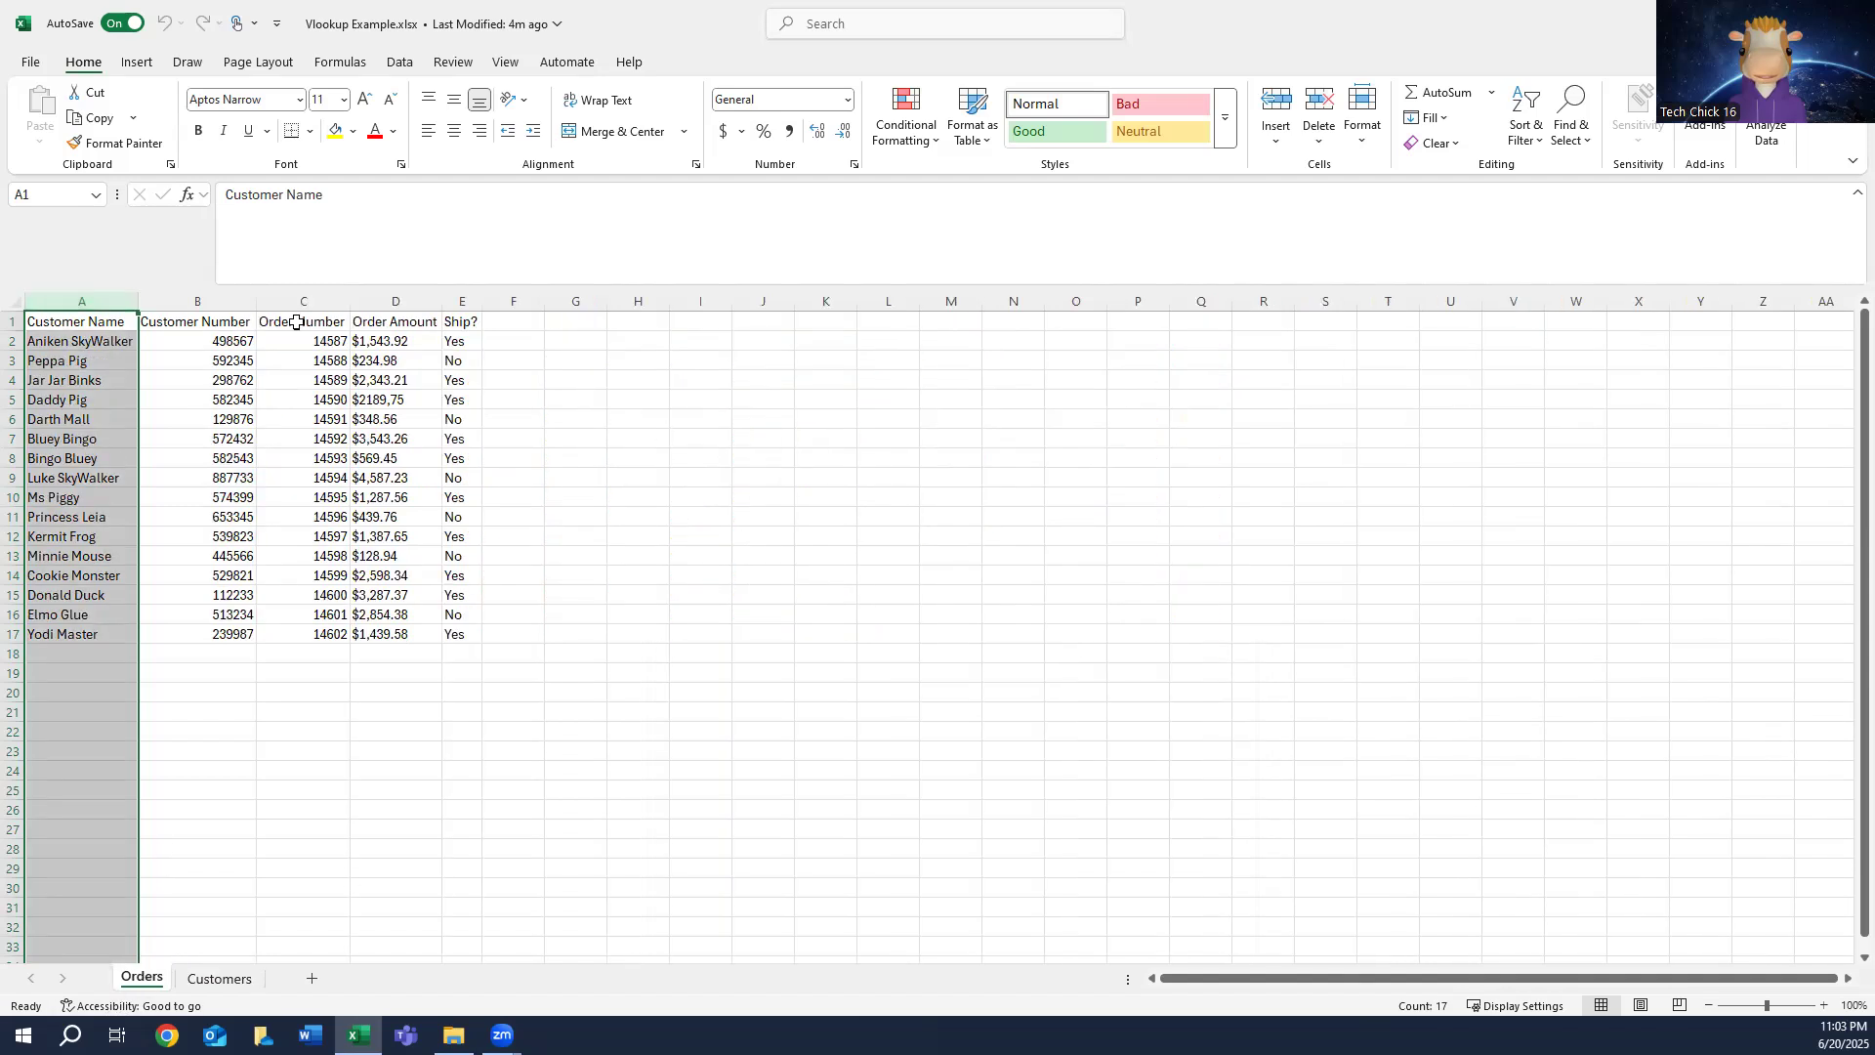
click(16, 302)
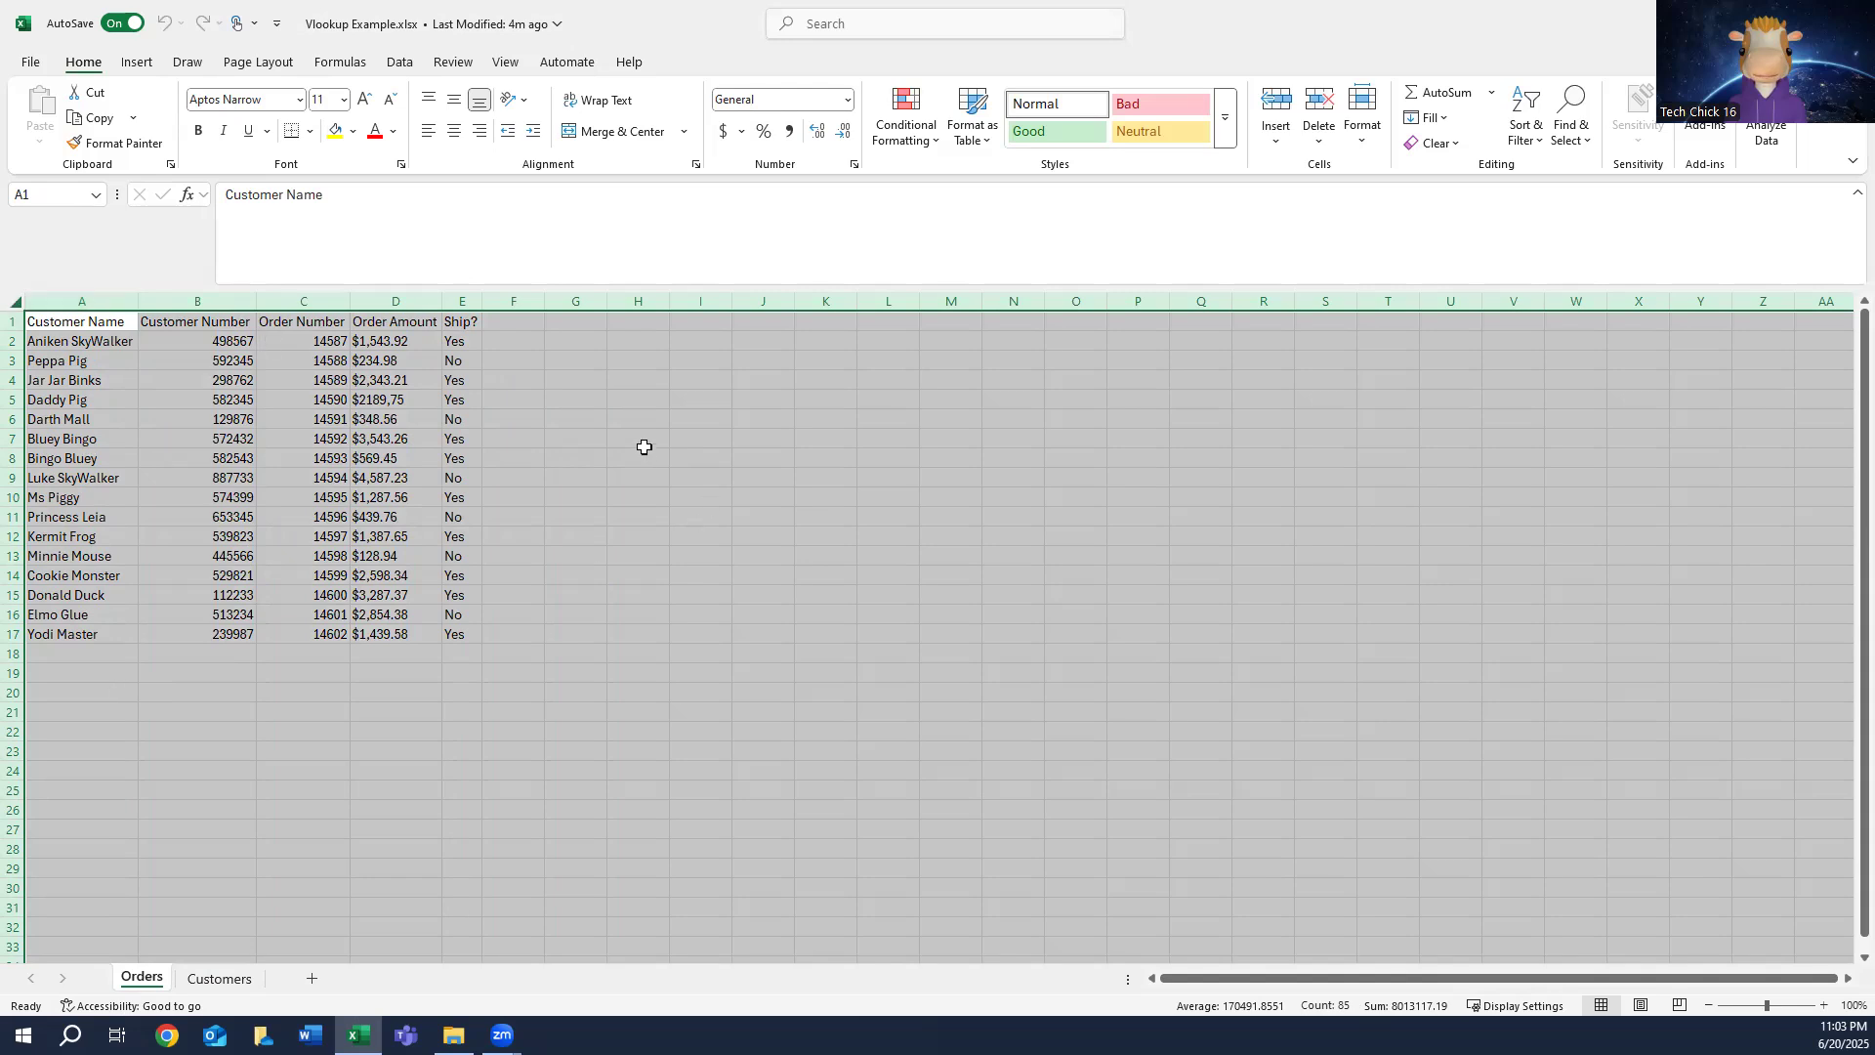
click(398, 64)
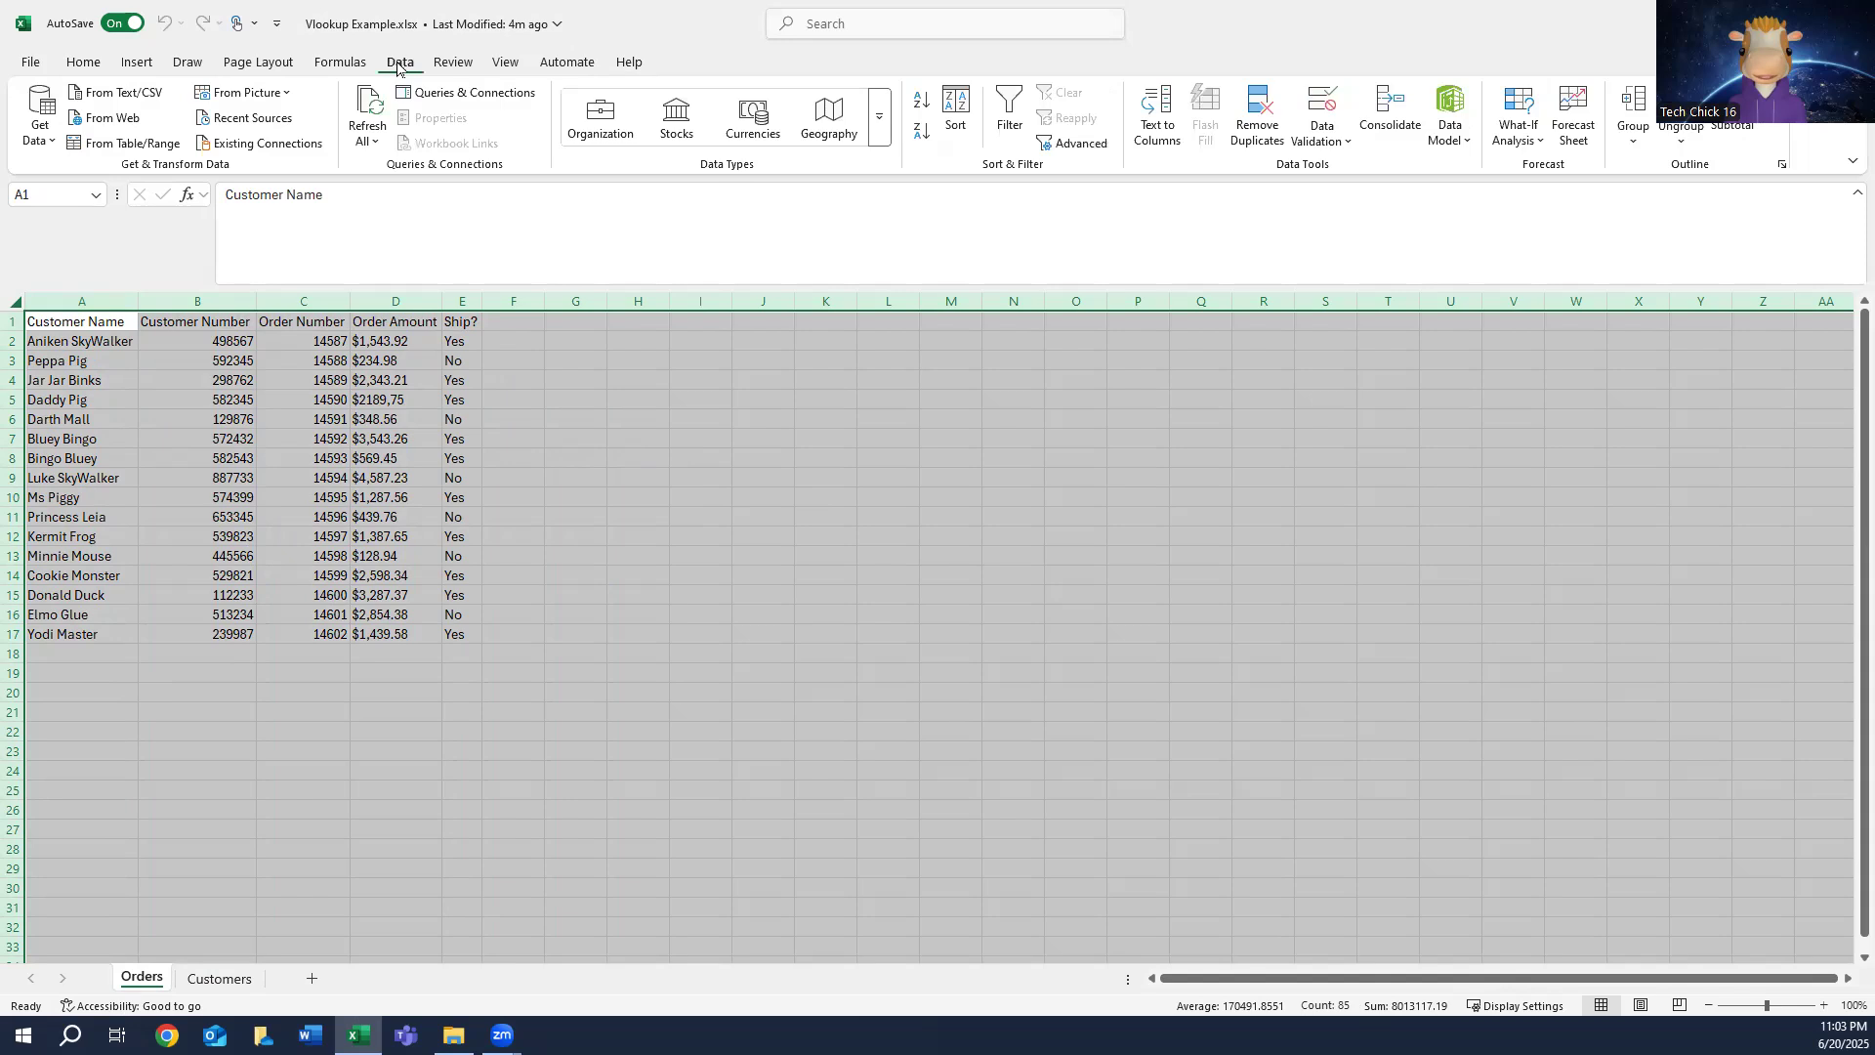
click(955, 110)
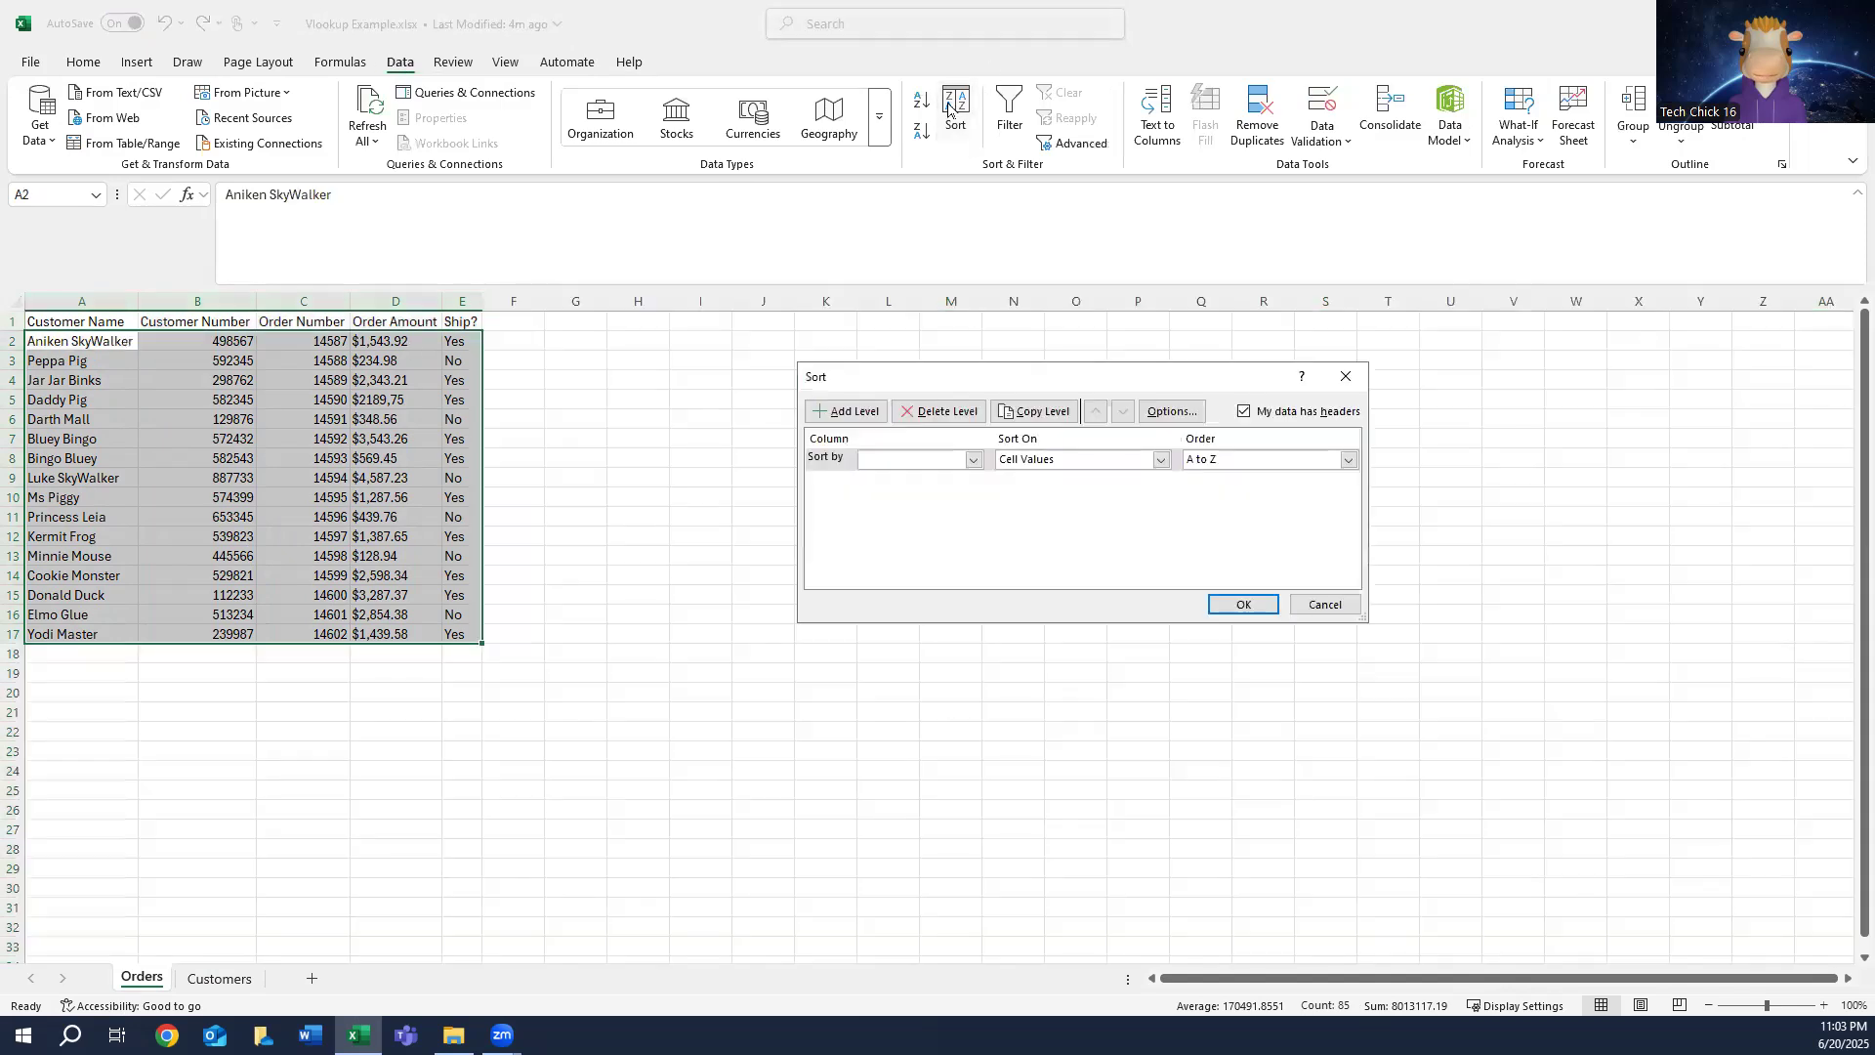
click(972, 460)
click(870, 474)
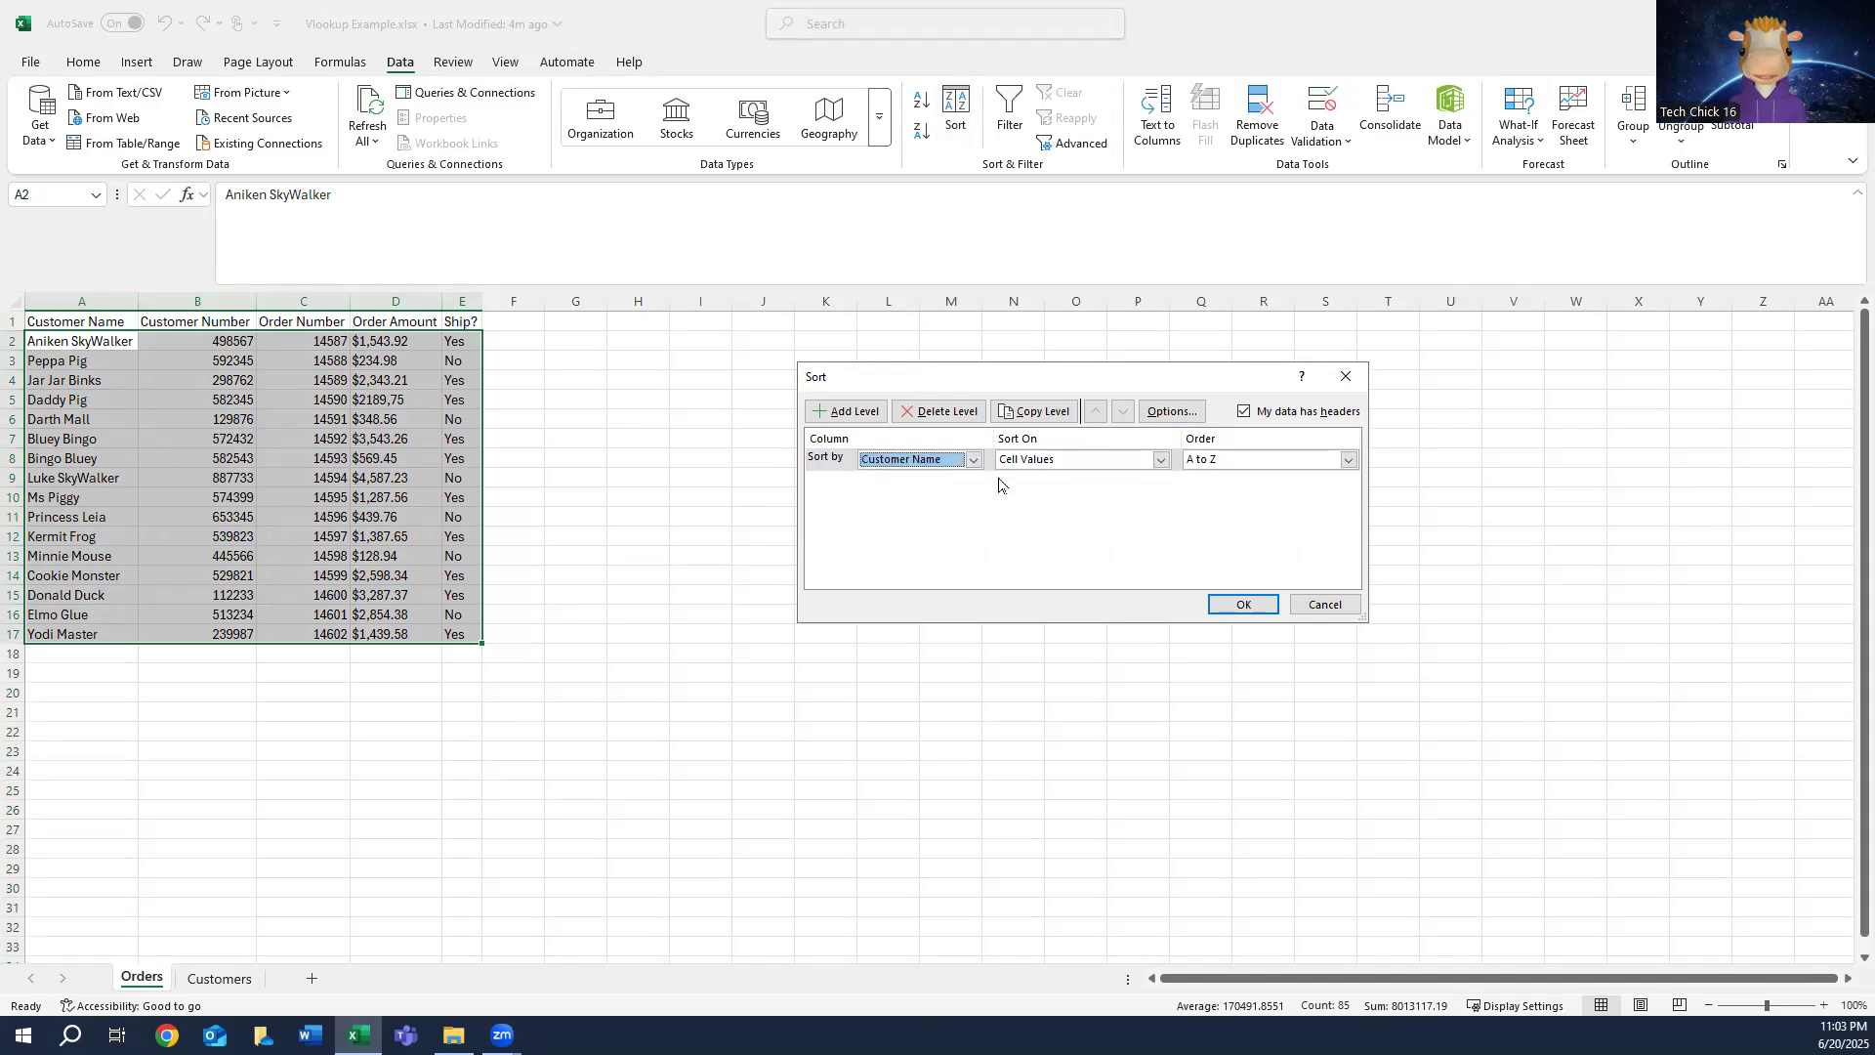
click(1242, 604)
key(ctrl+a)
key(ctrl+a)
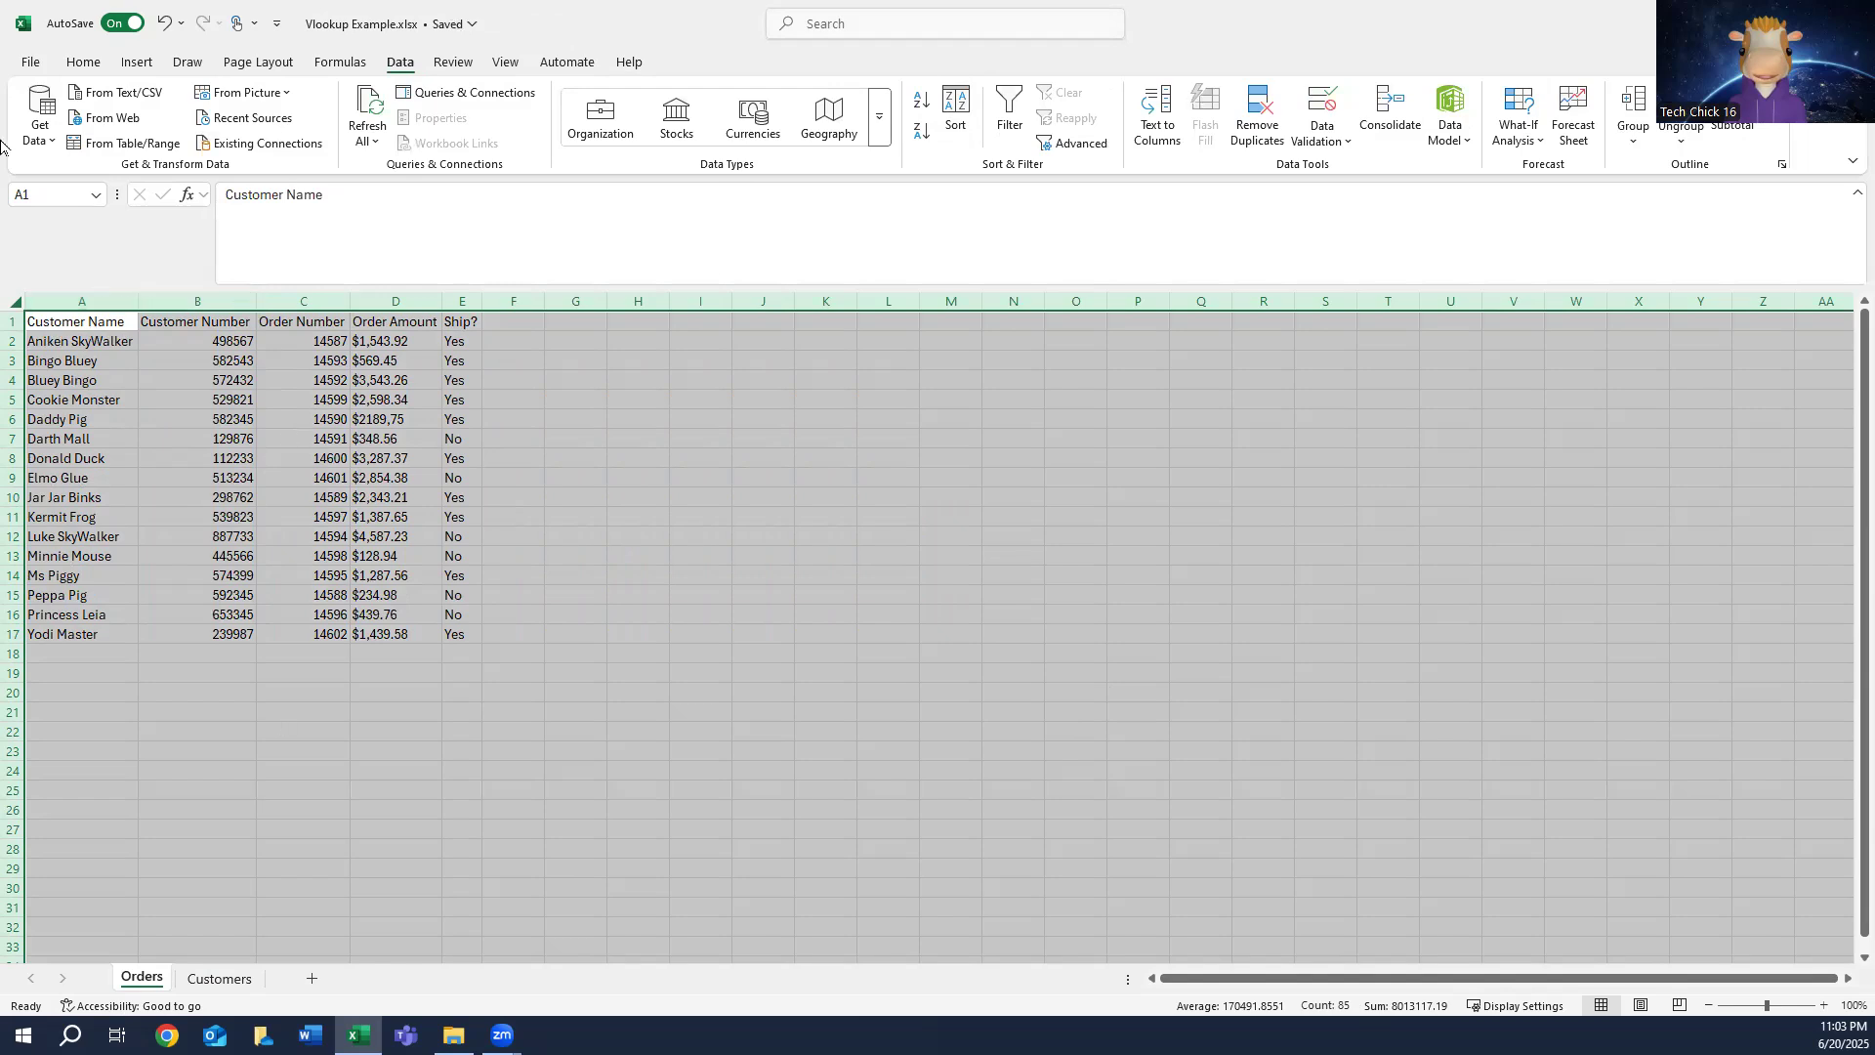
- Sort all data on the Customers sheet by Customer Name, on cell values from A to Z
click(220, 978)
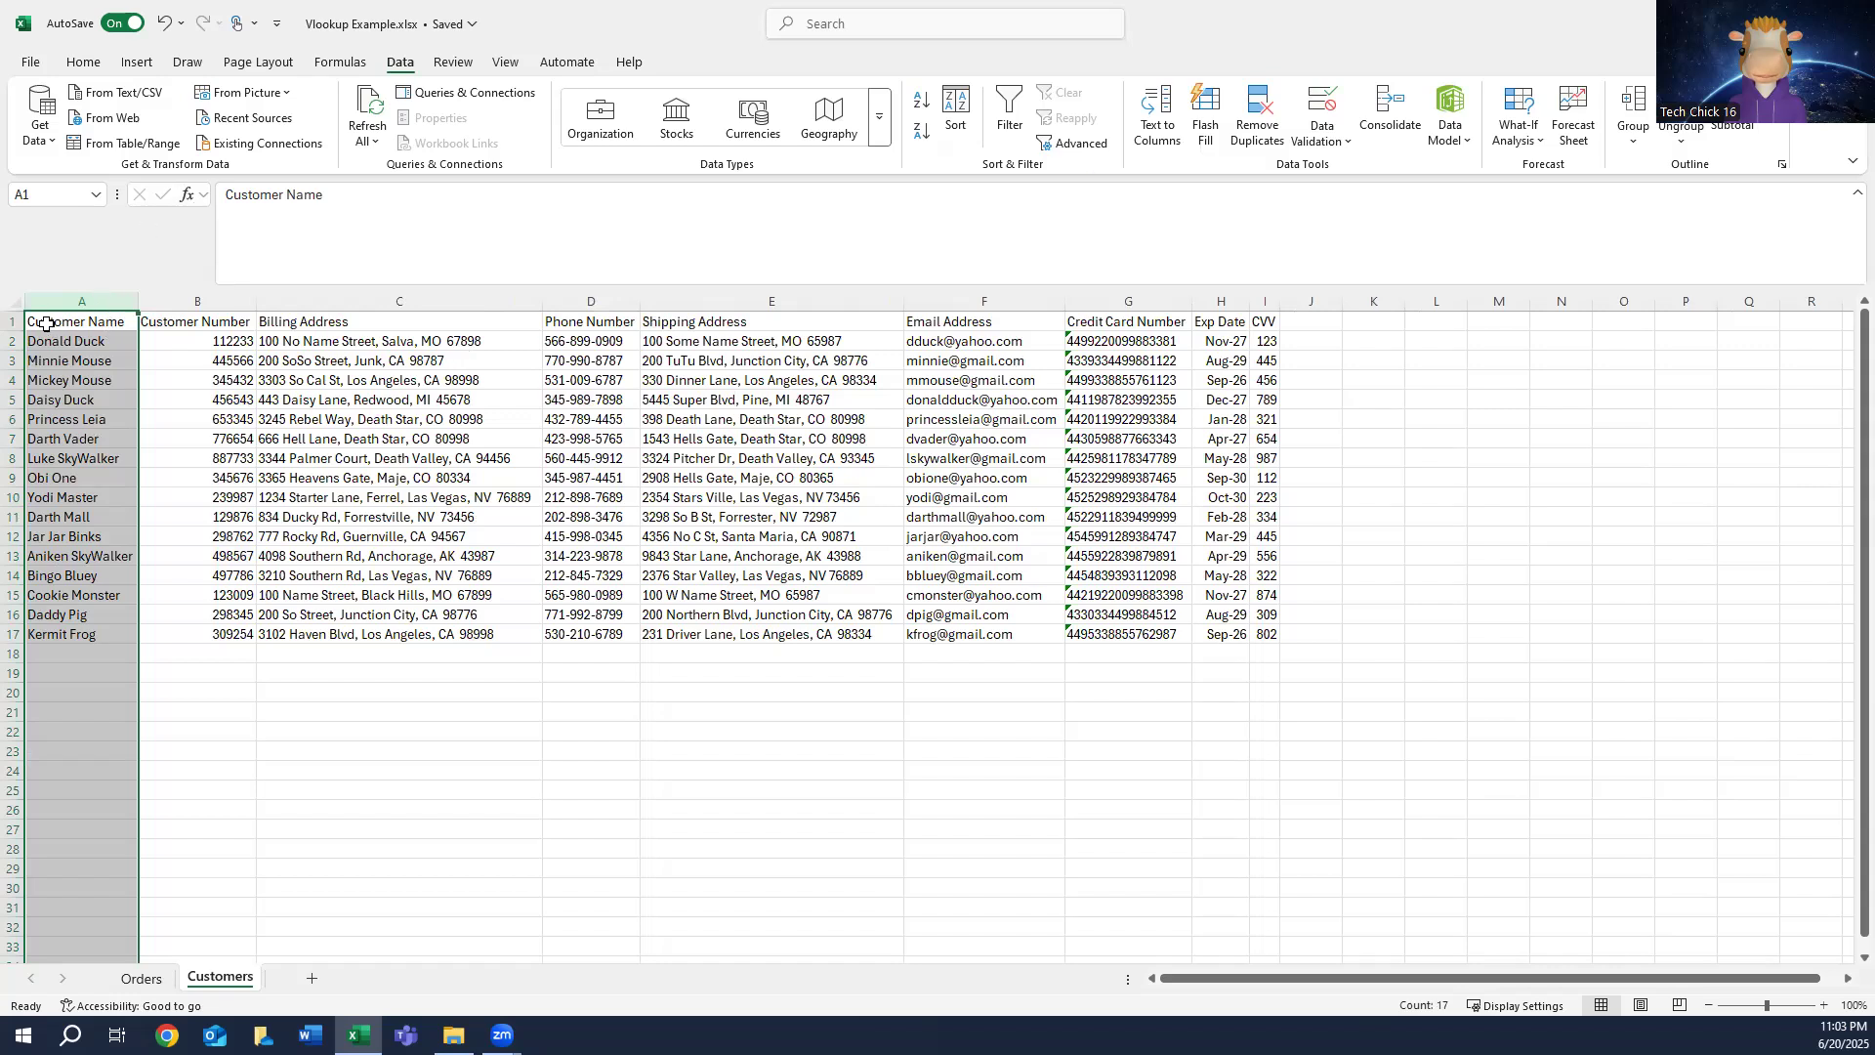
click(16, 303)
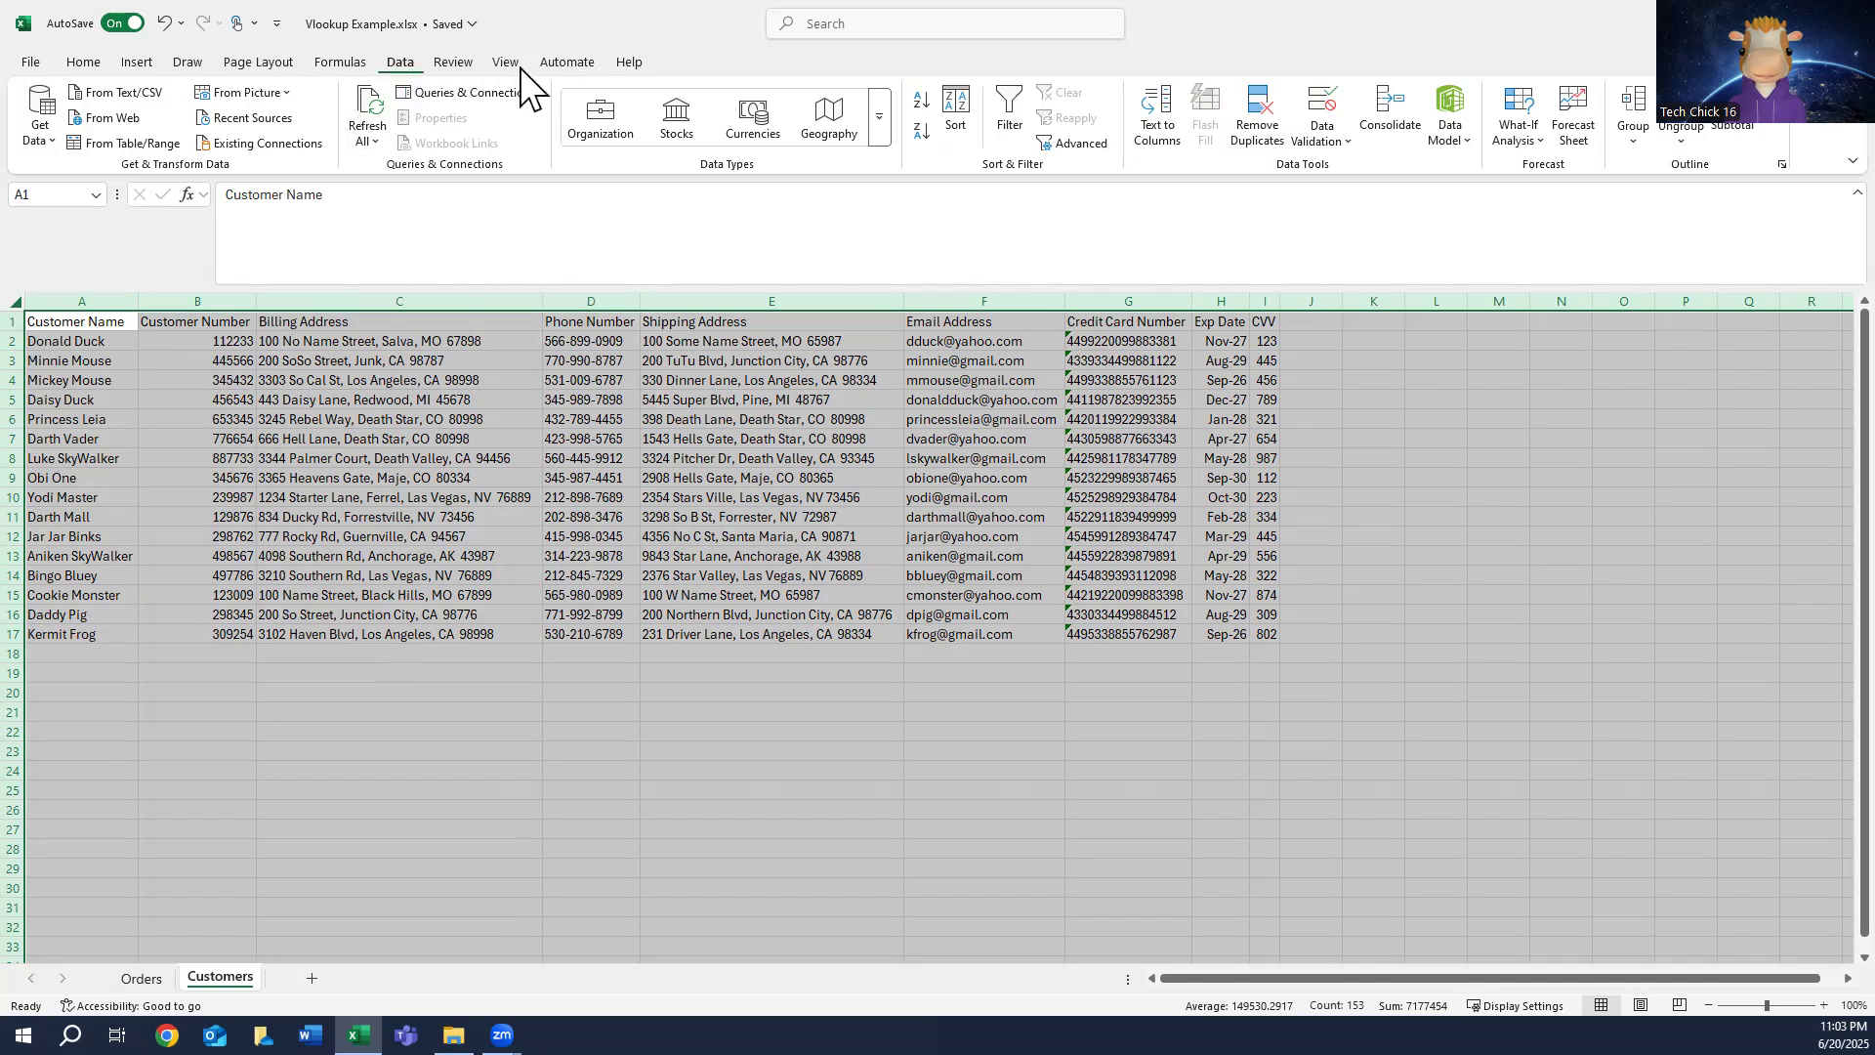
click(957, 109)
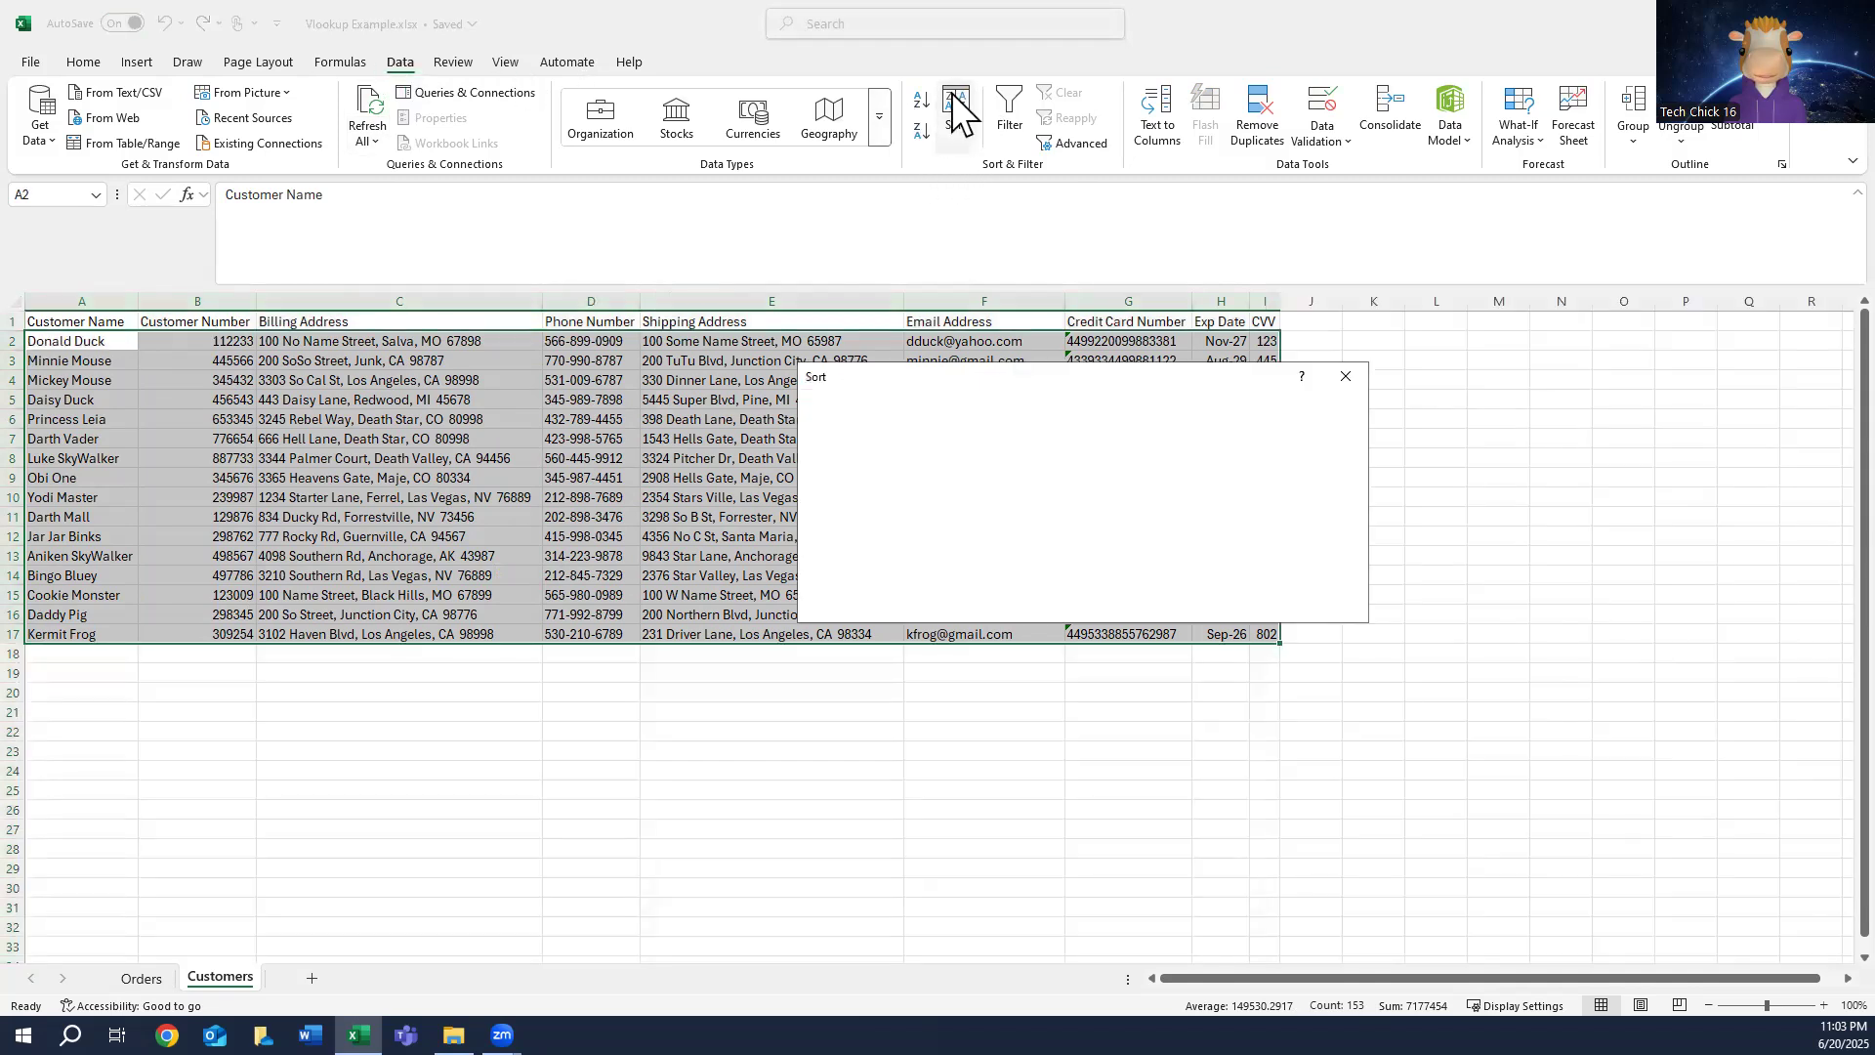
click(973, 459)
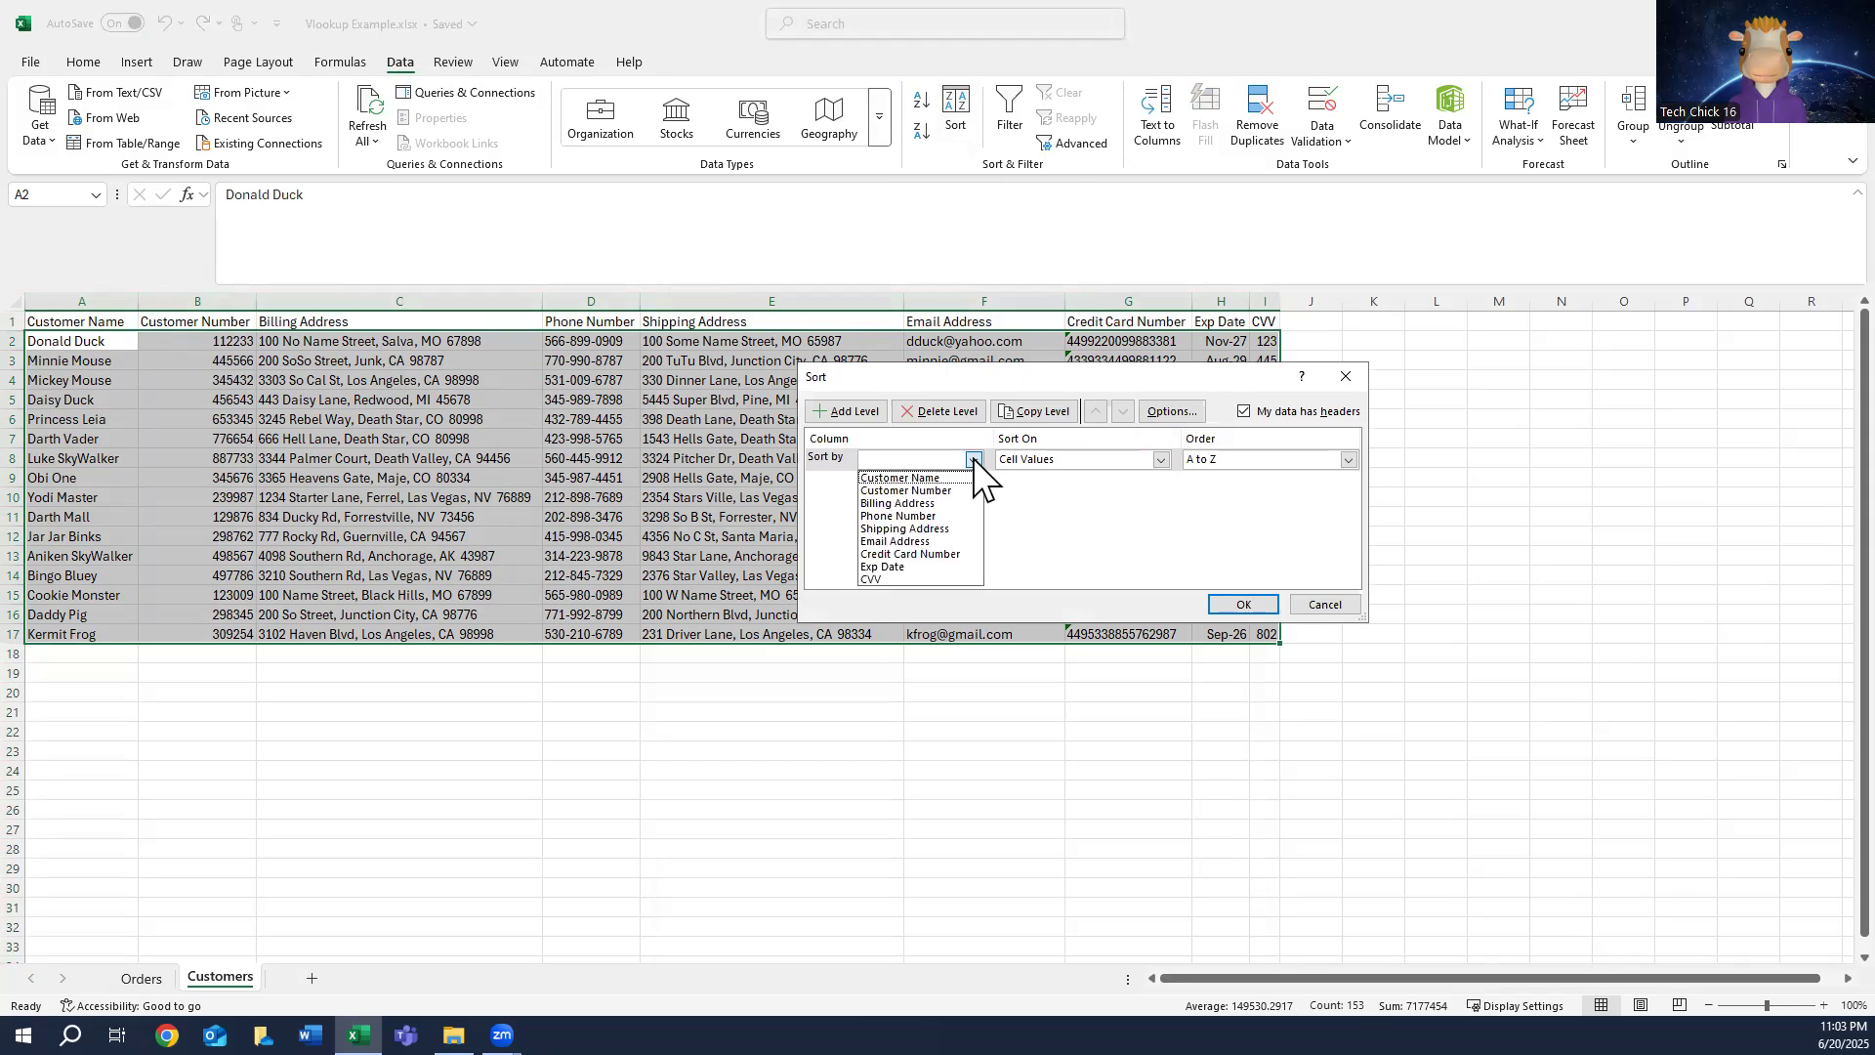
click(895, 479)
click(1234, 600)
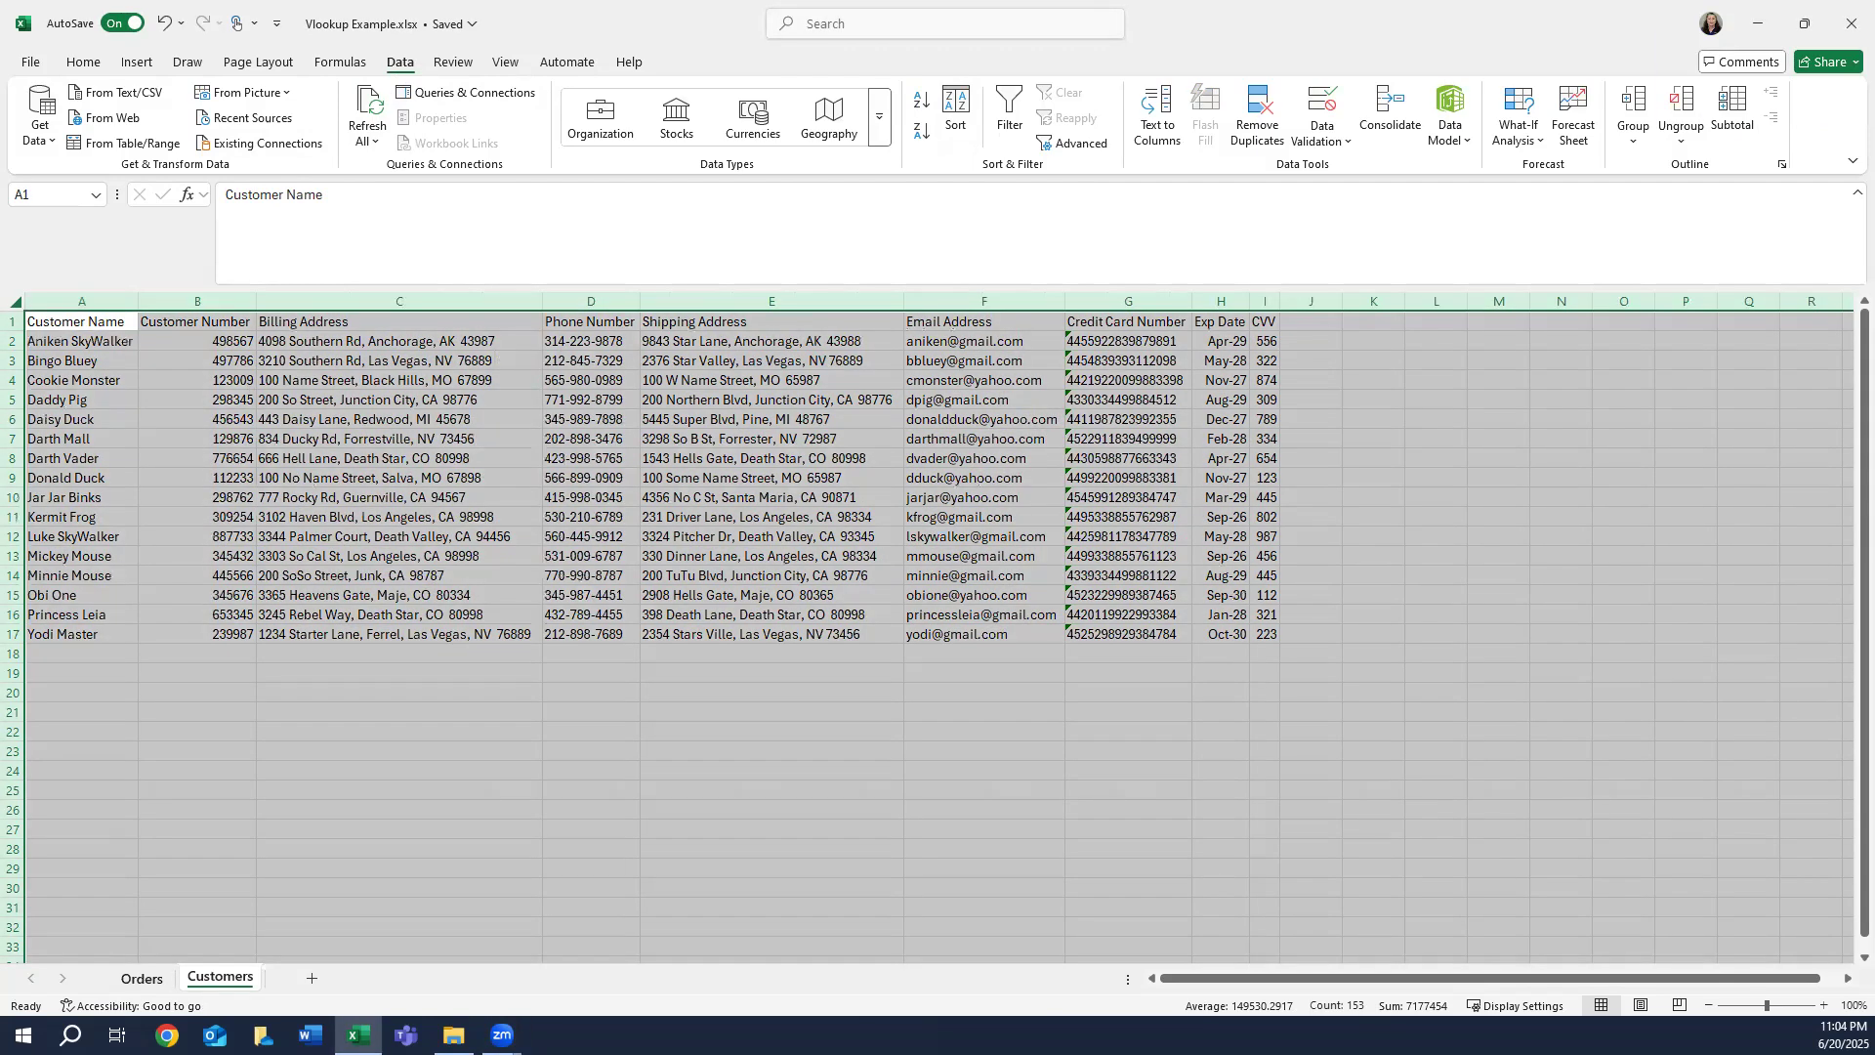
- Add filters to the header row A1:E1 of the Orders sheet and autofit the width of the Ship? column
click(141, 977)
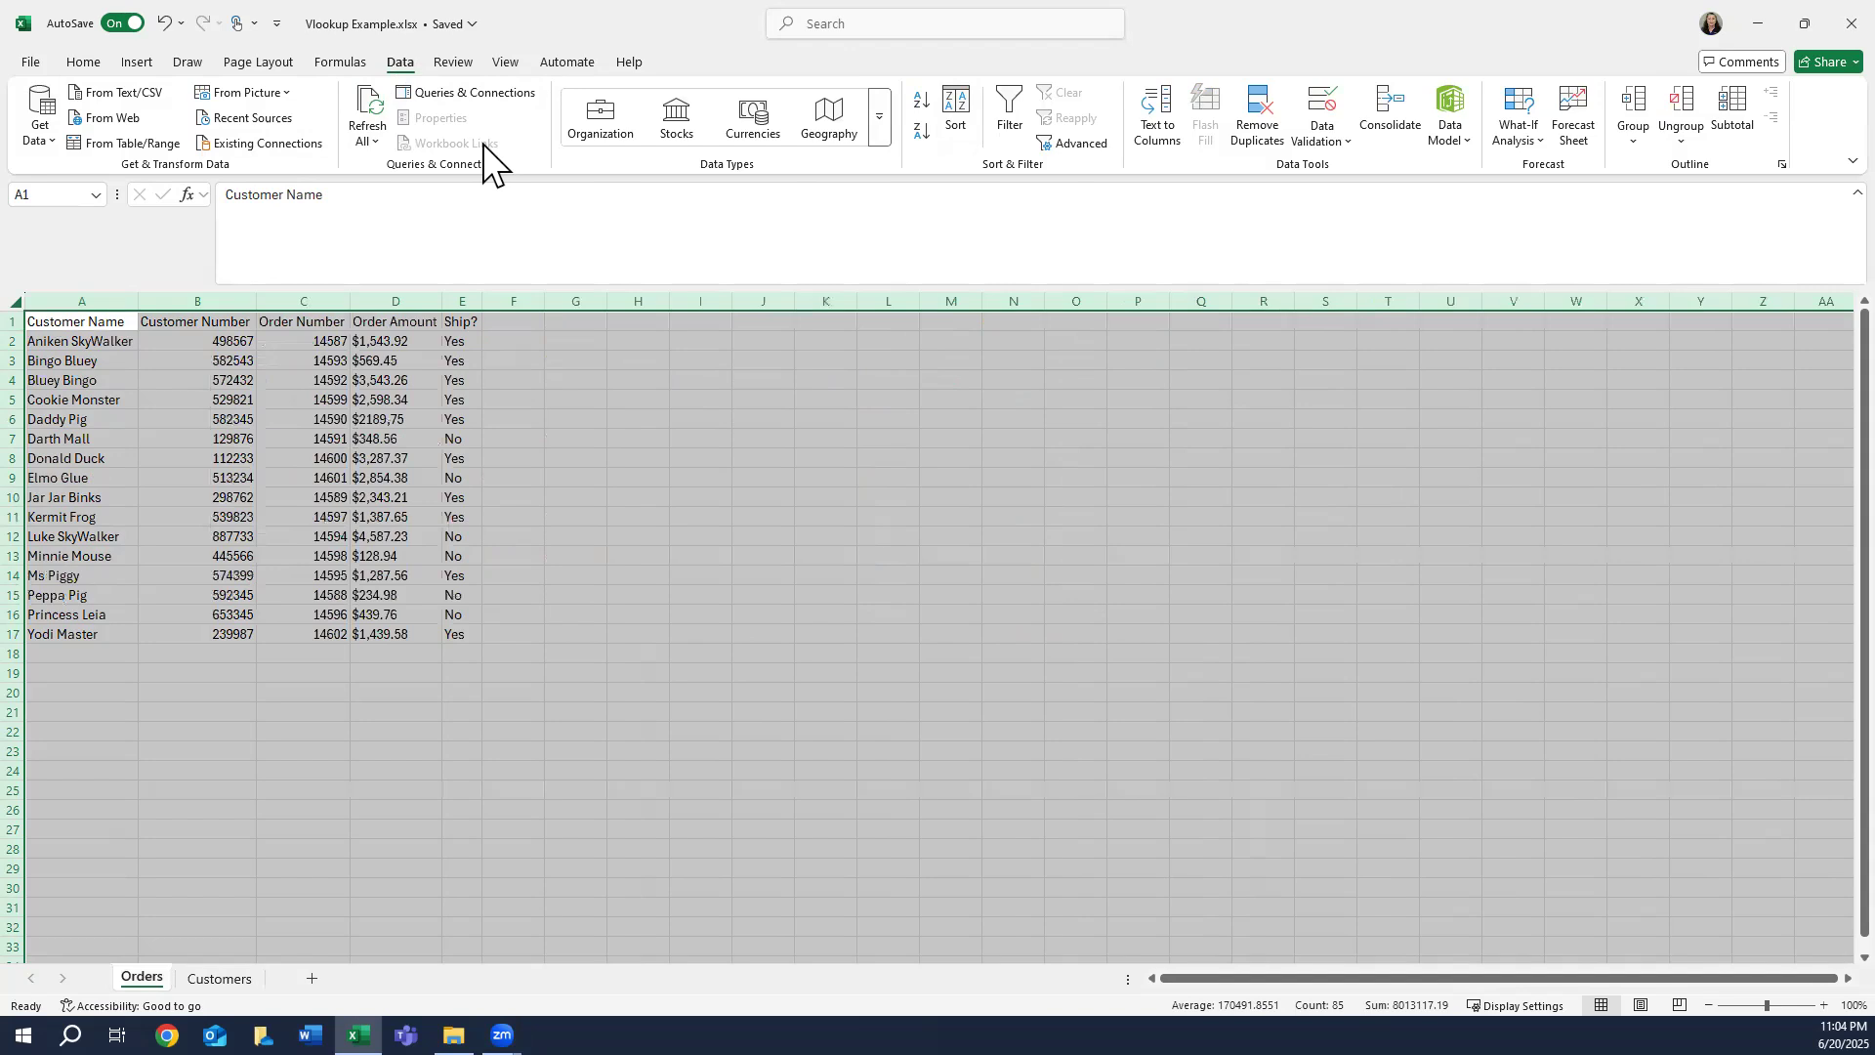
click(465, 295)
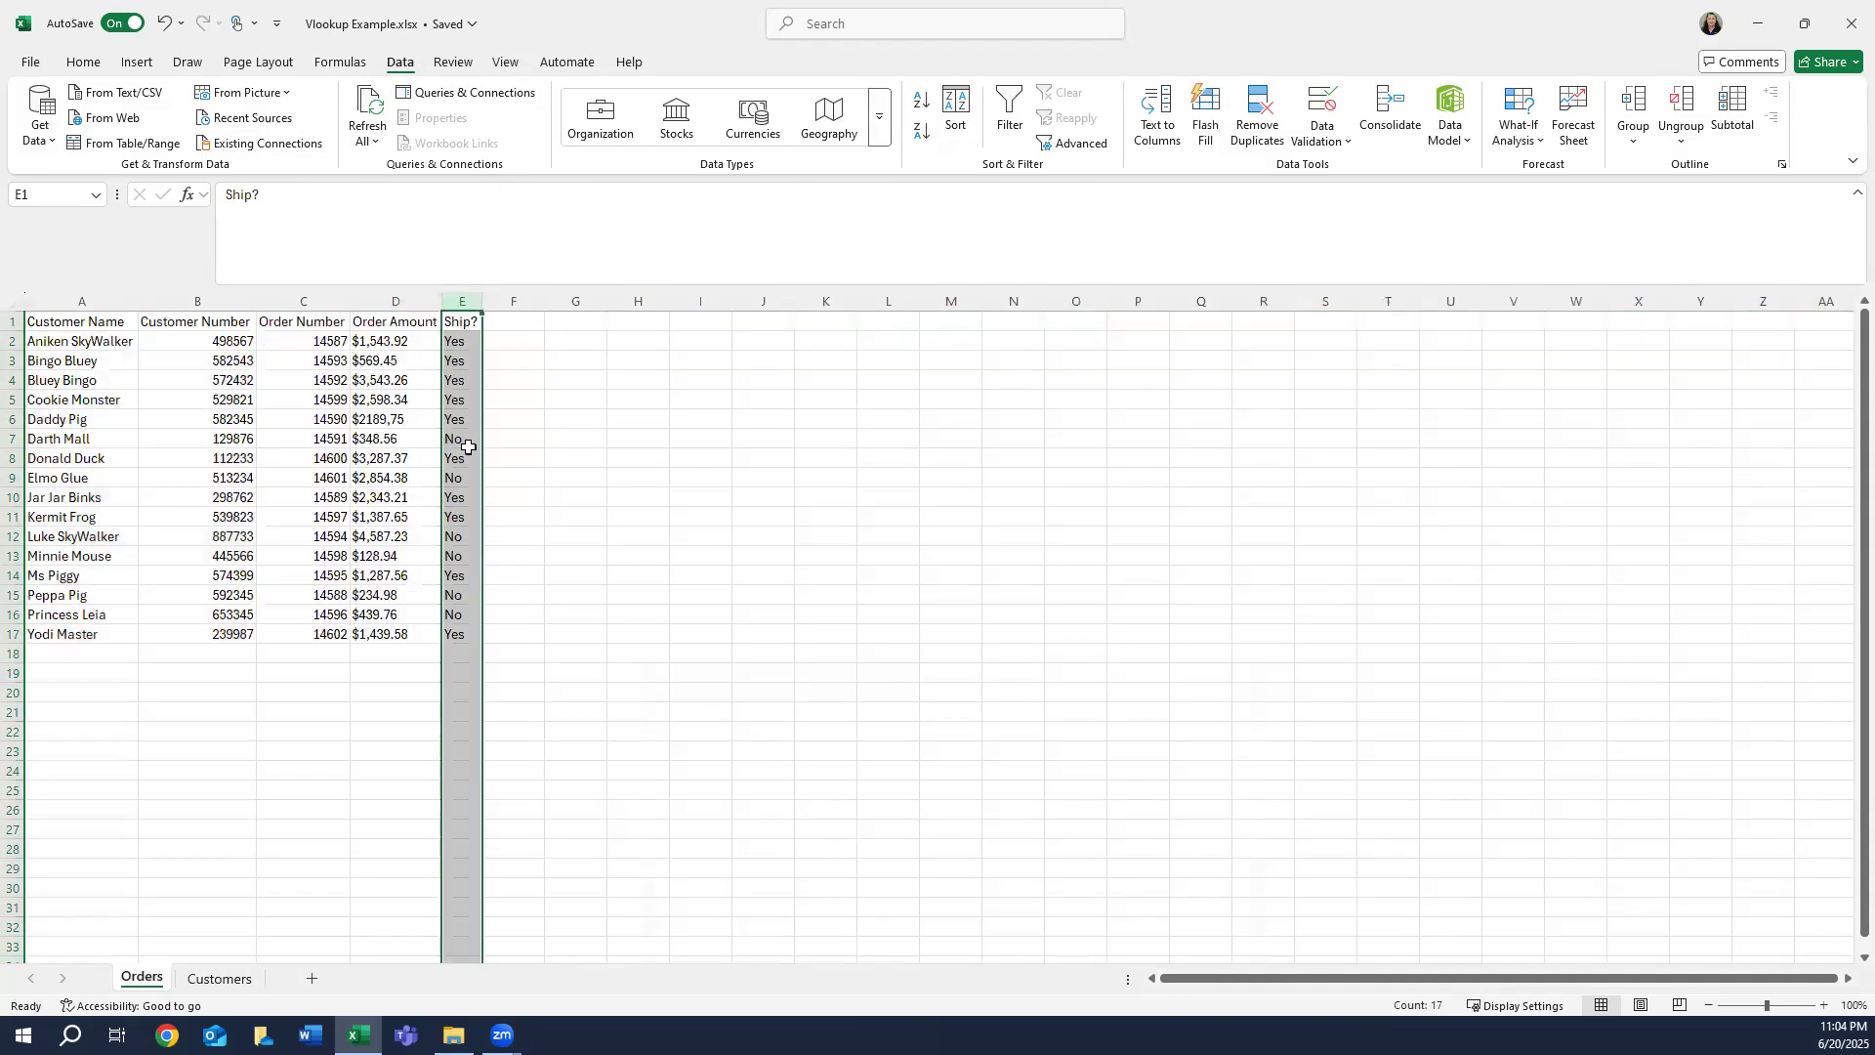
click(12, 438)
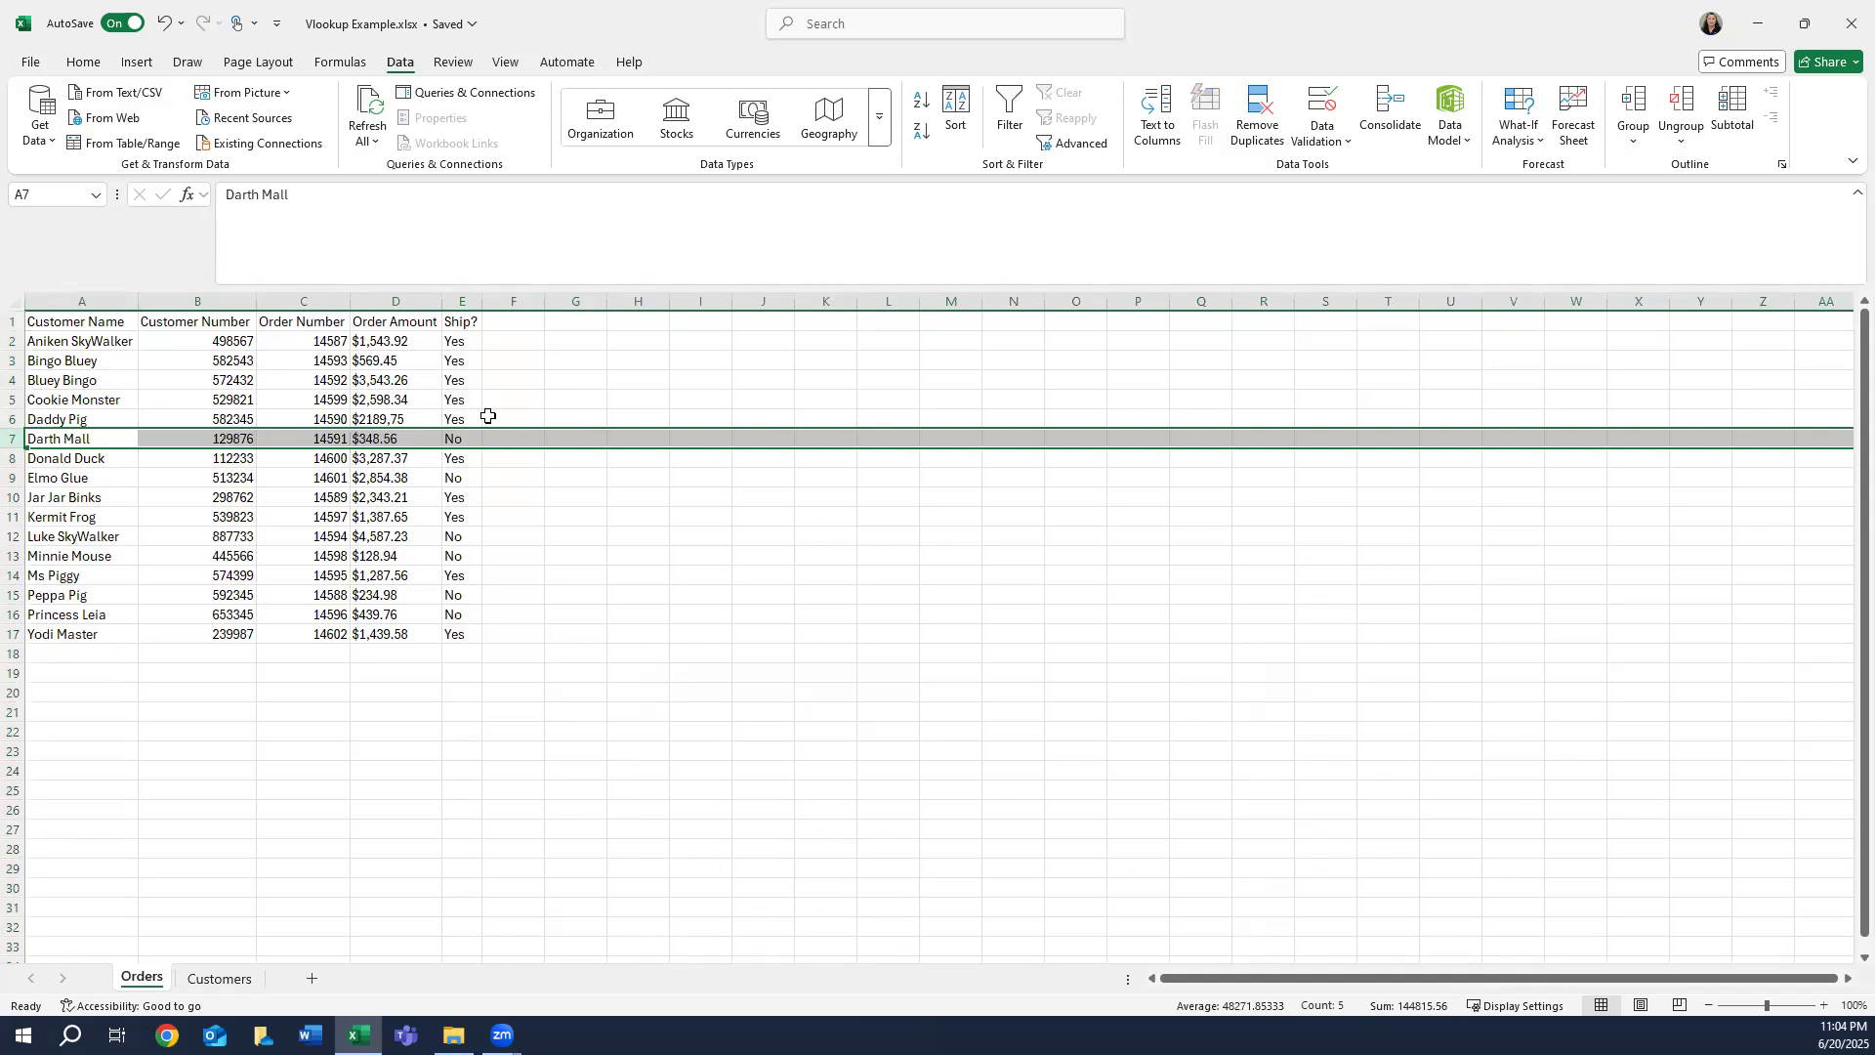
click(94, 324)
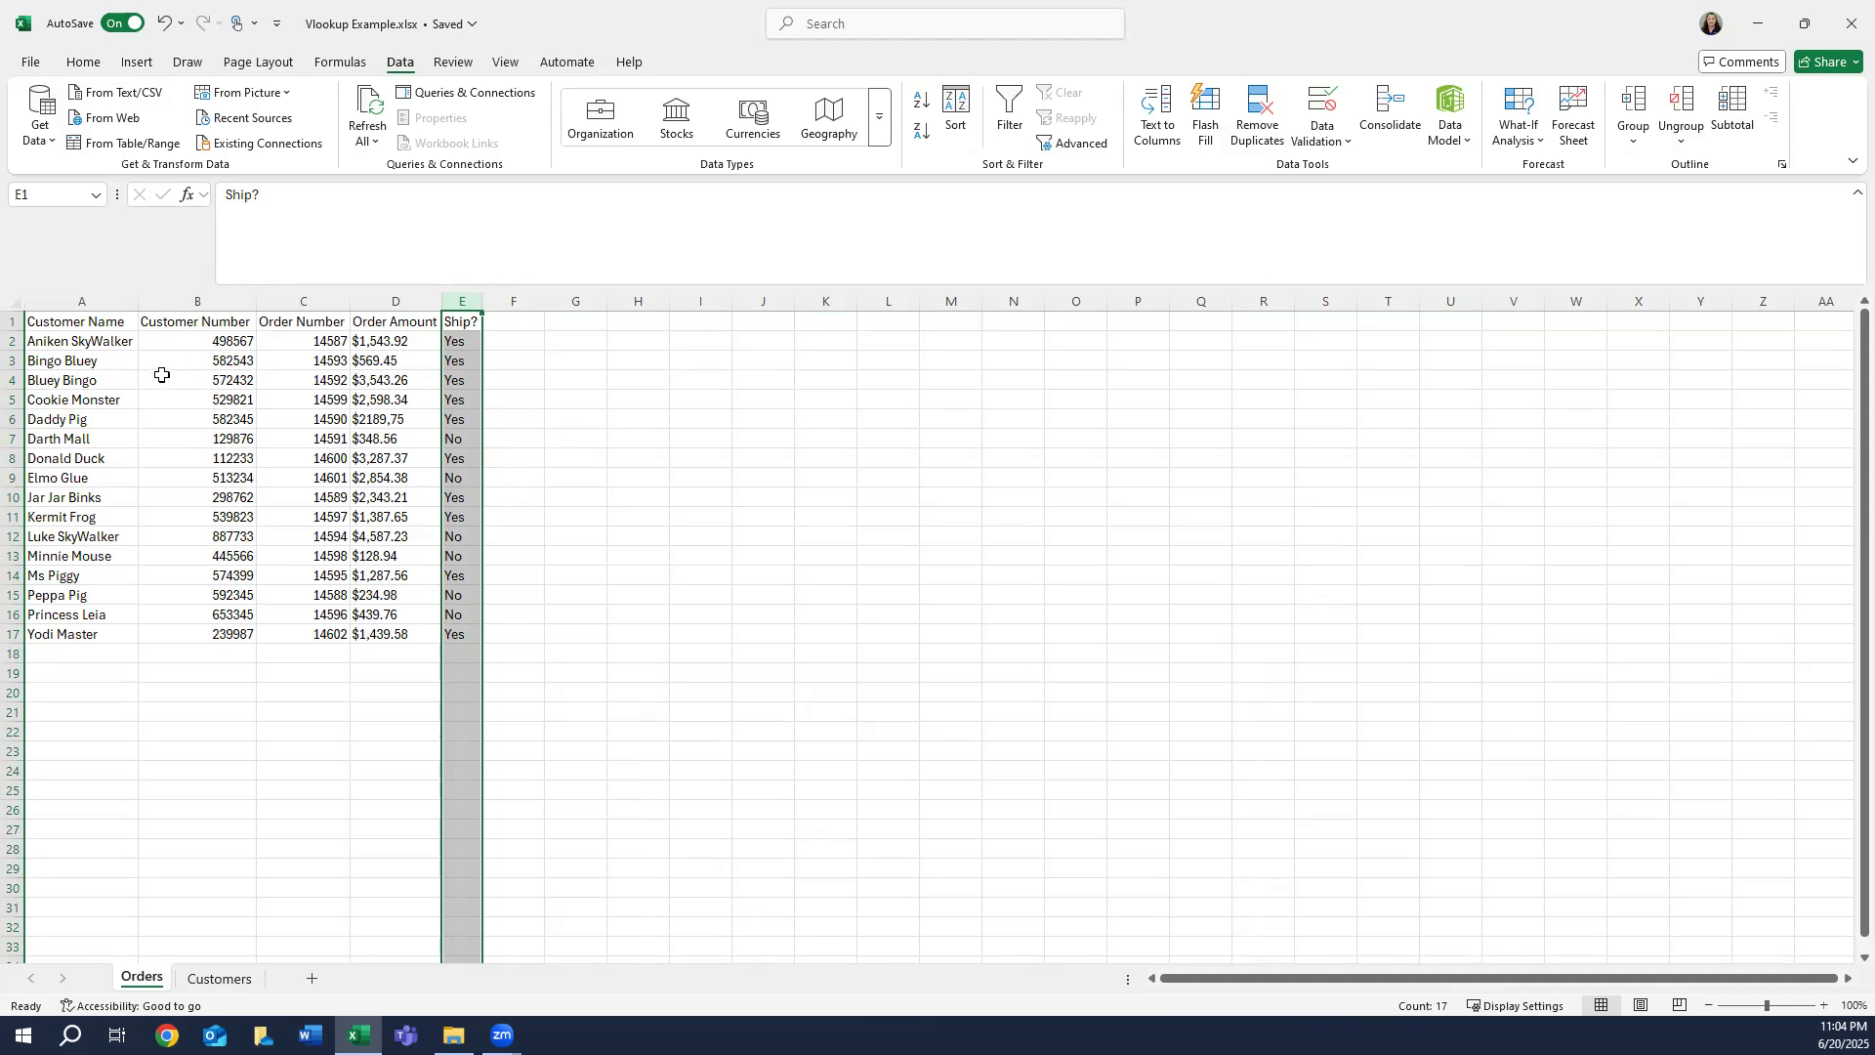
click(63, 316)
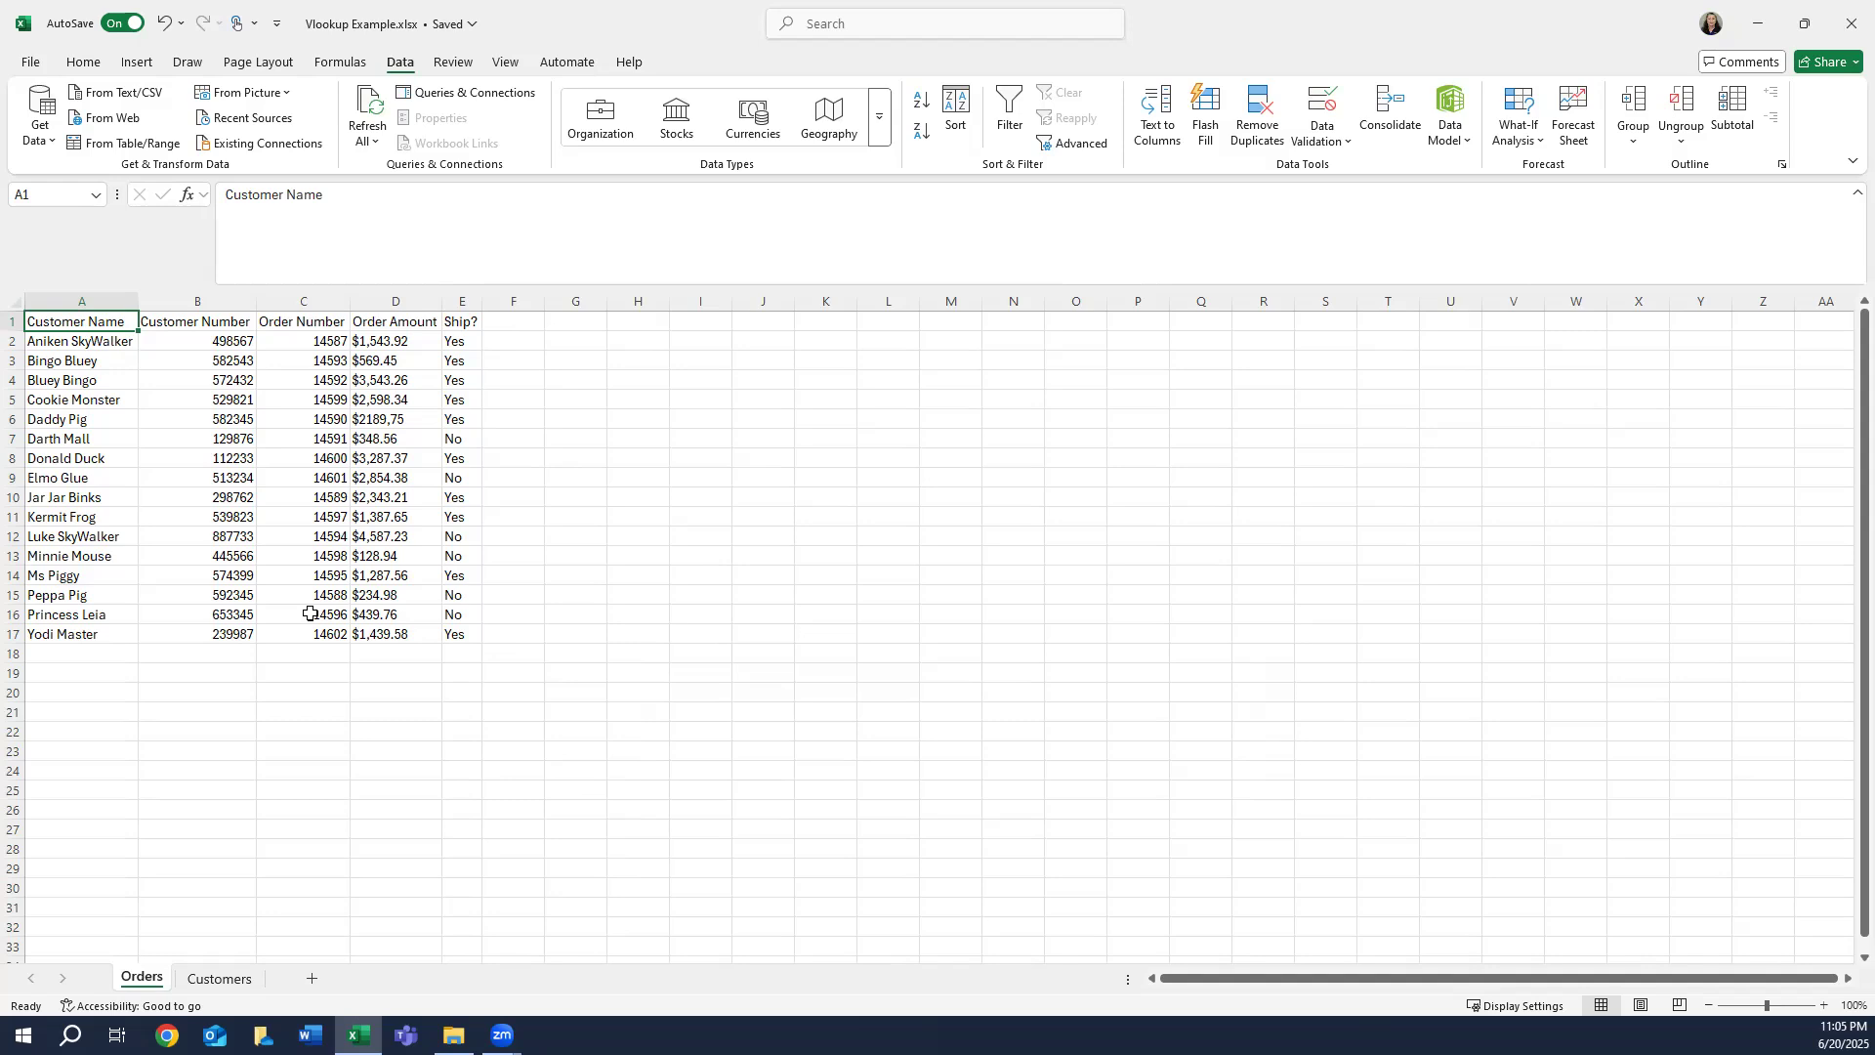
key(ctrl+shift+Right)
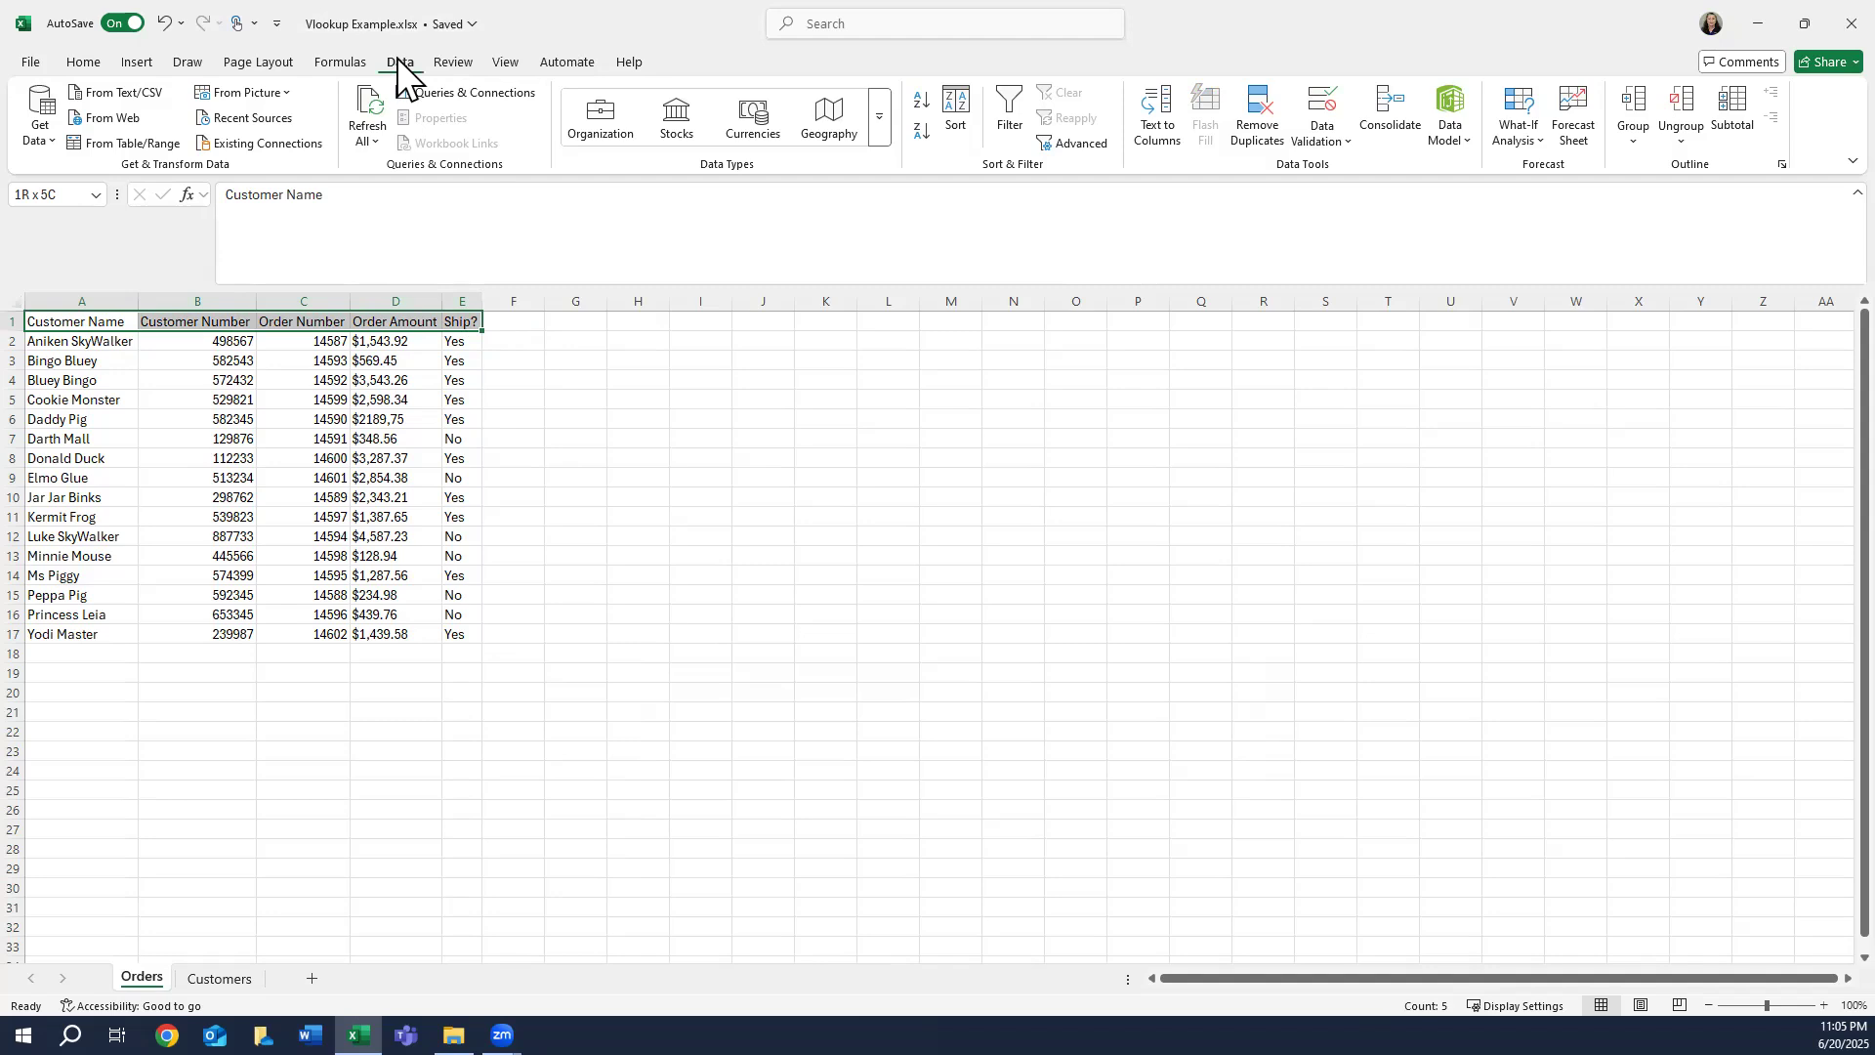
click(1008, 113)
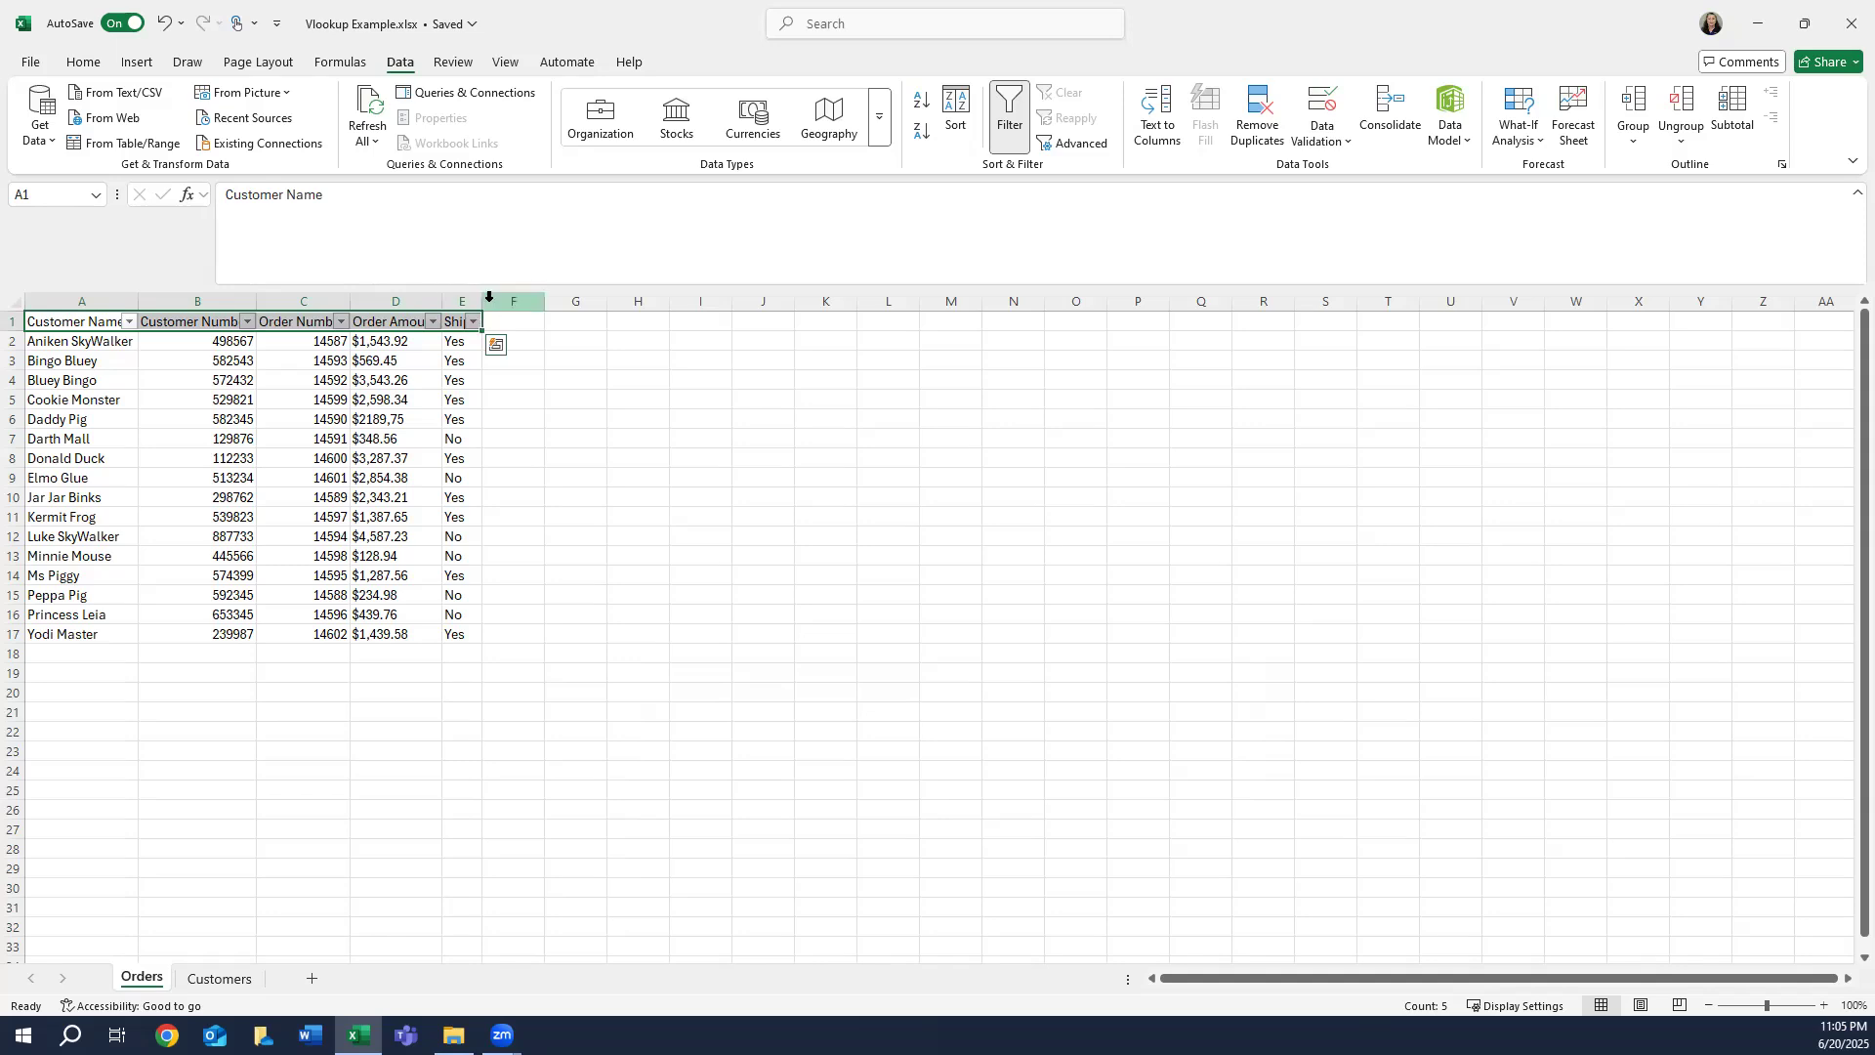
double_click(485, 310)
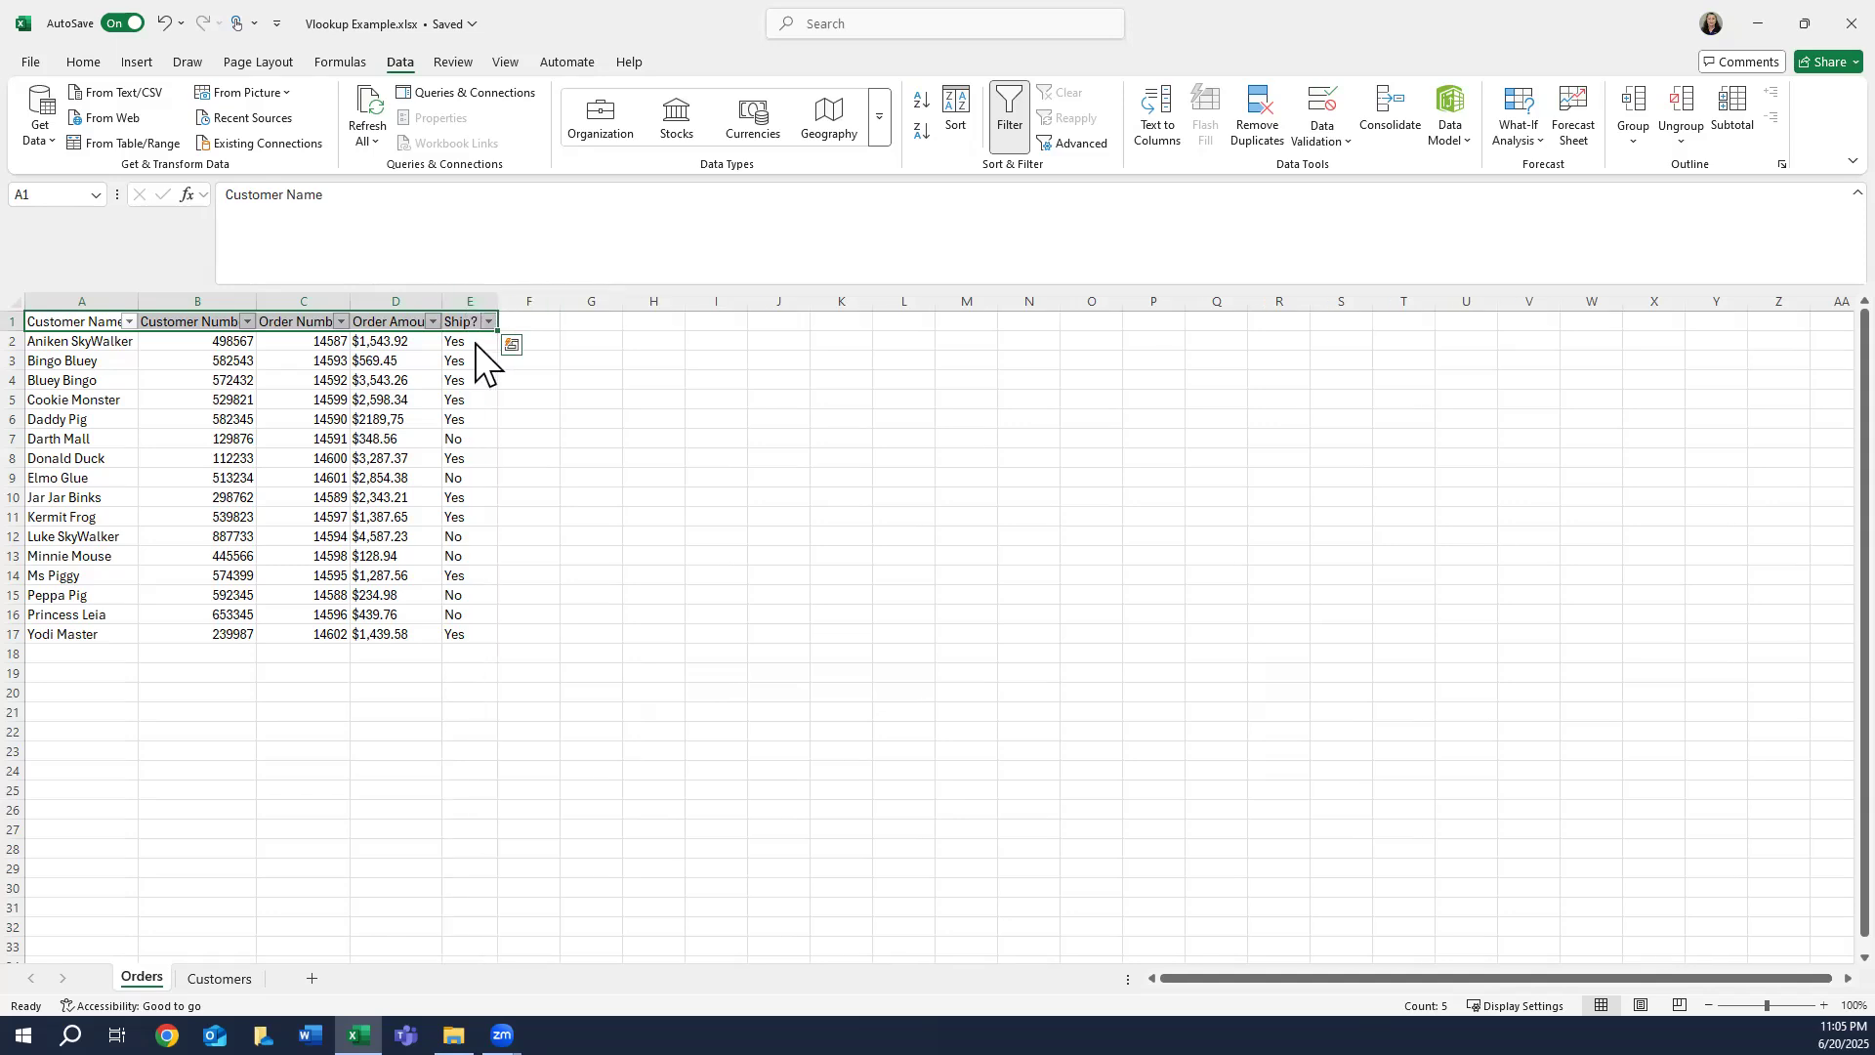
- Filter the Ship? column to show only the orders marked Yes
click(488, 321)
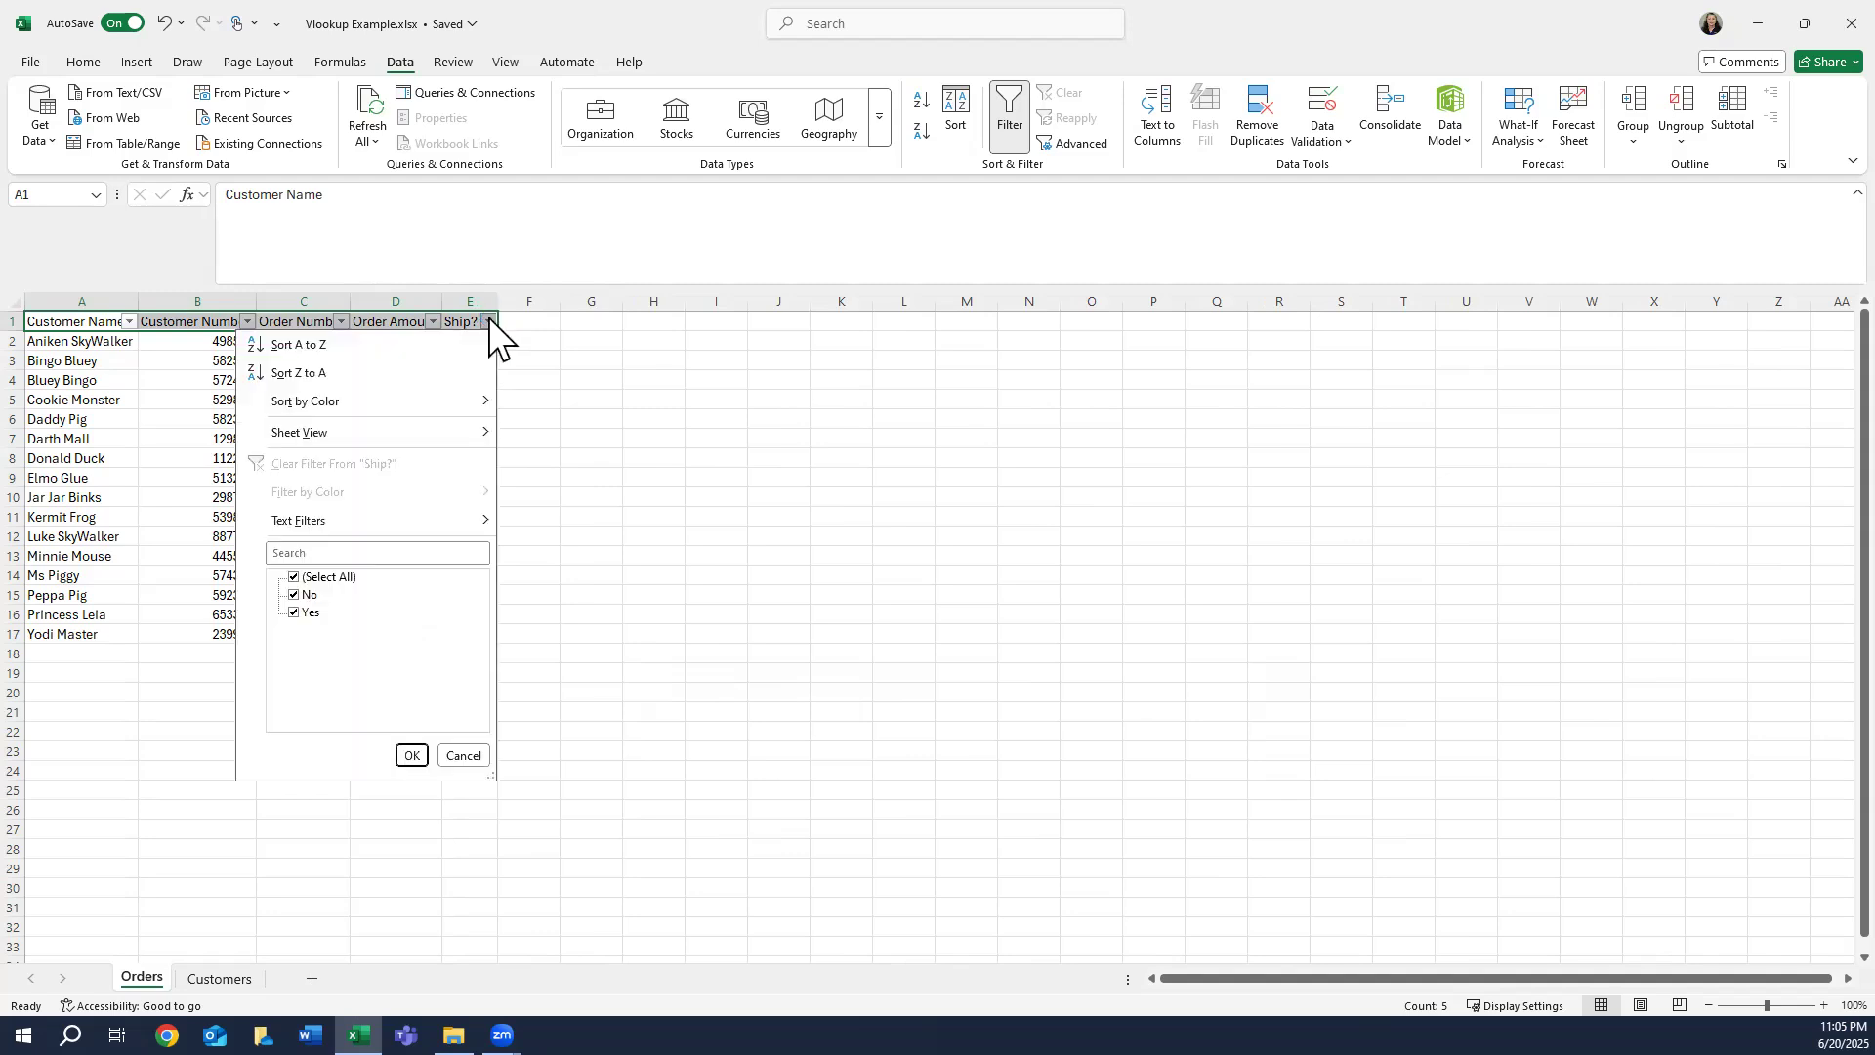
click(293, 577)
click(296, 612)
click(296, 613)
click(409, 755)
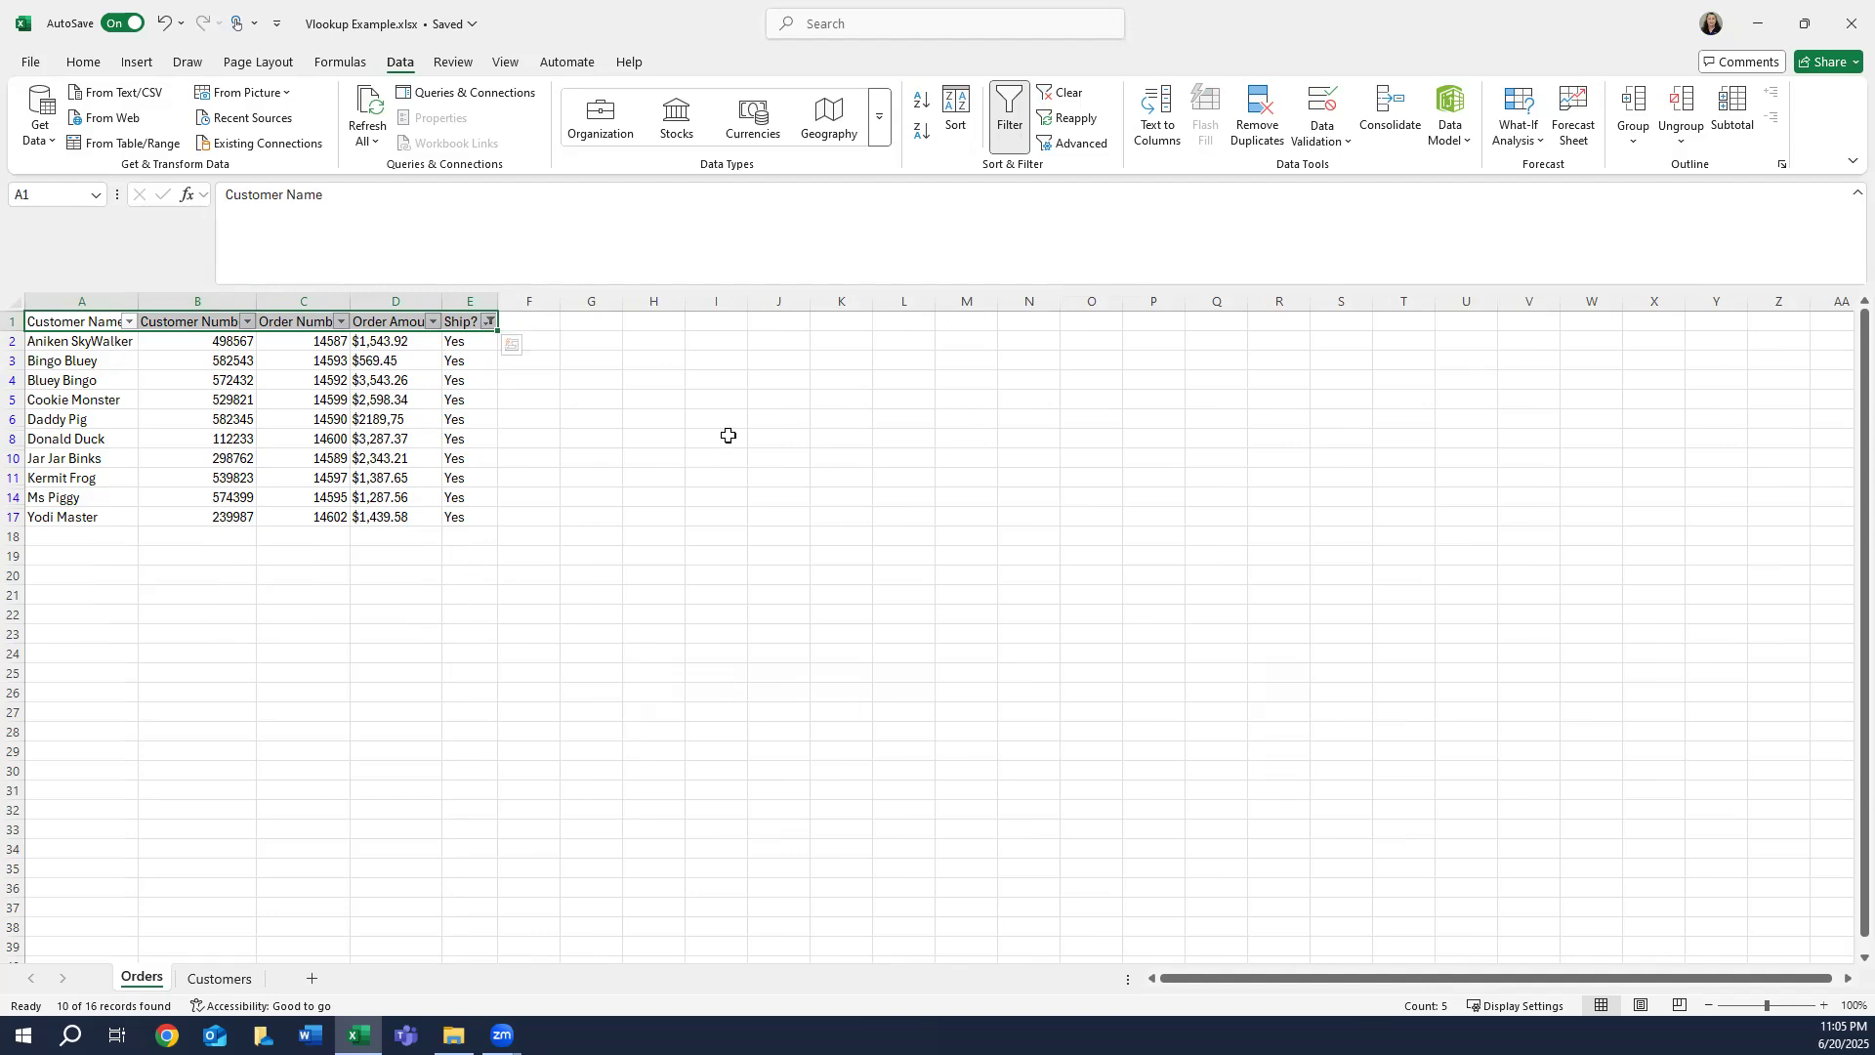
- Add the header "Shipping Address?" in cell F1 of the Orders sheet and autofit column F
click(553, 321)
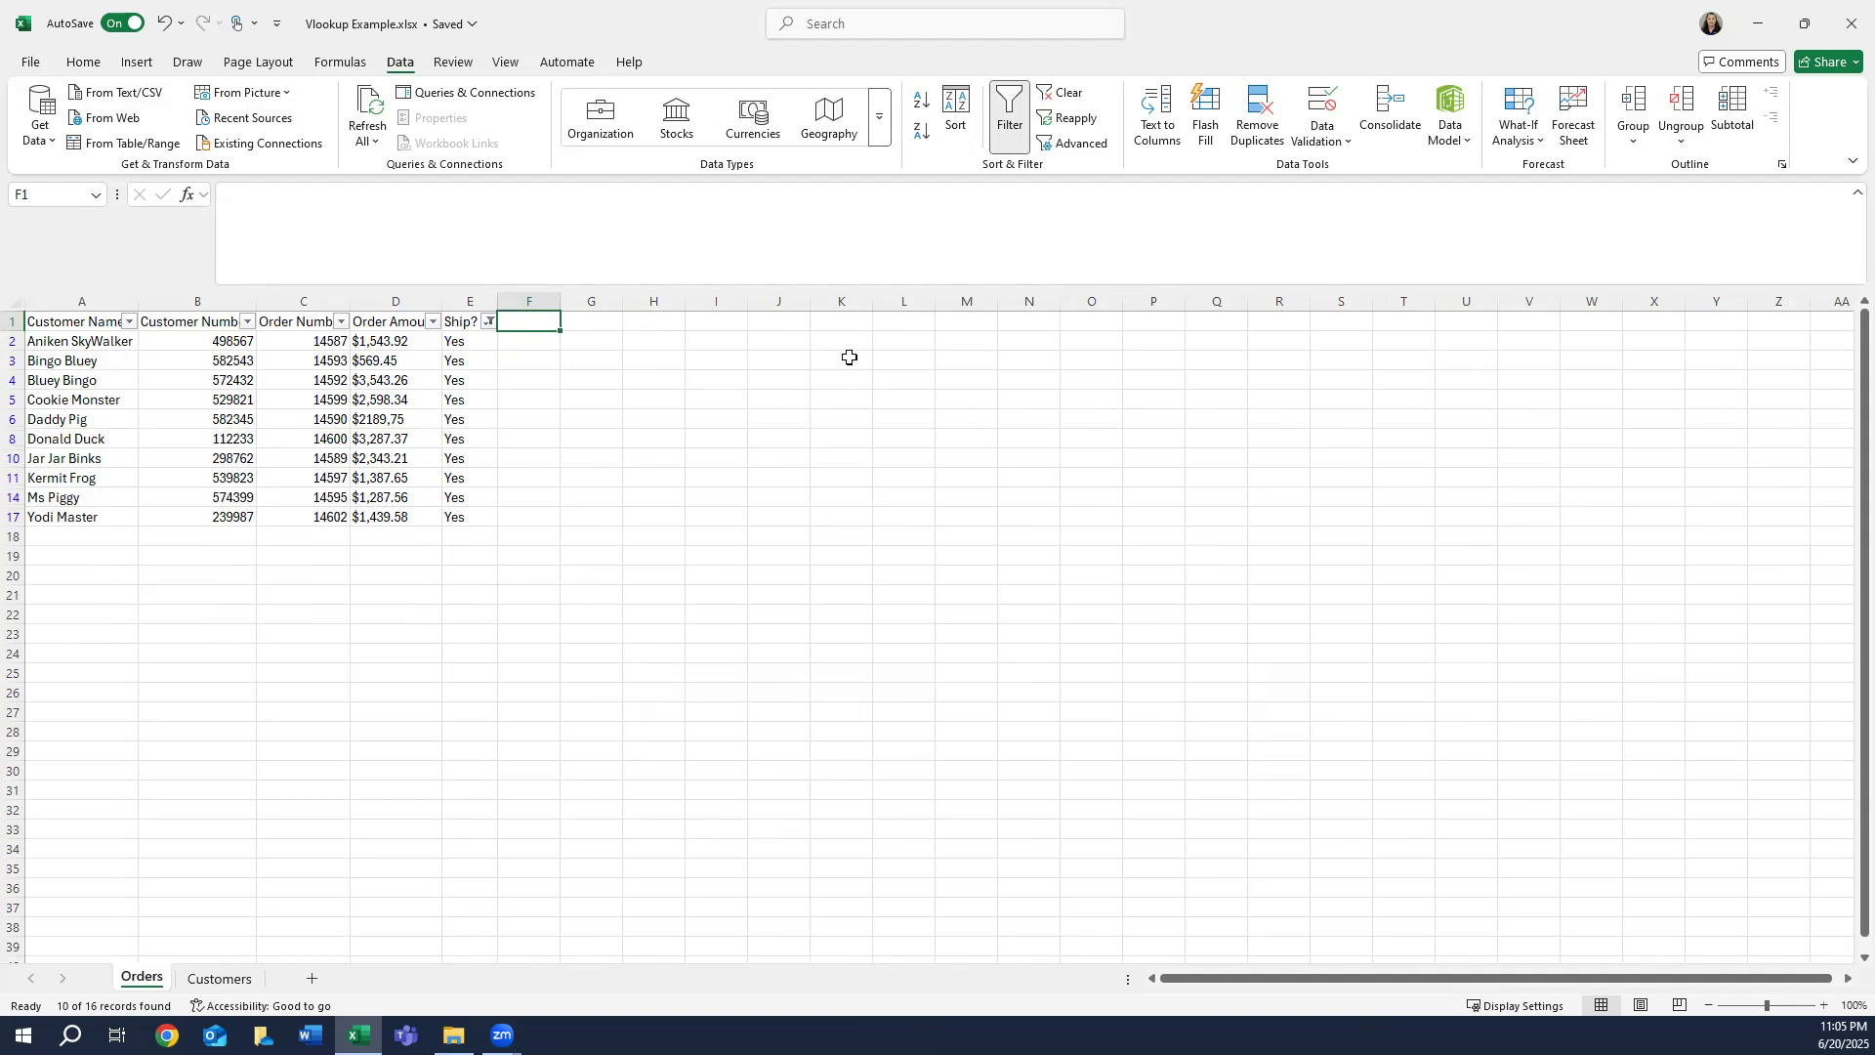
text(Shipping Address?)
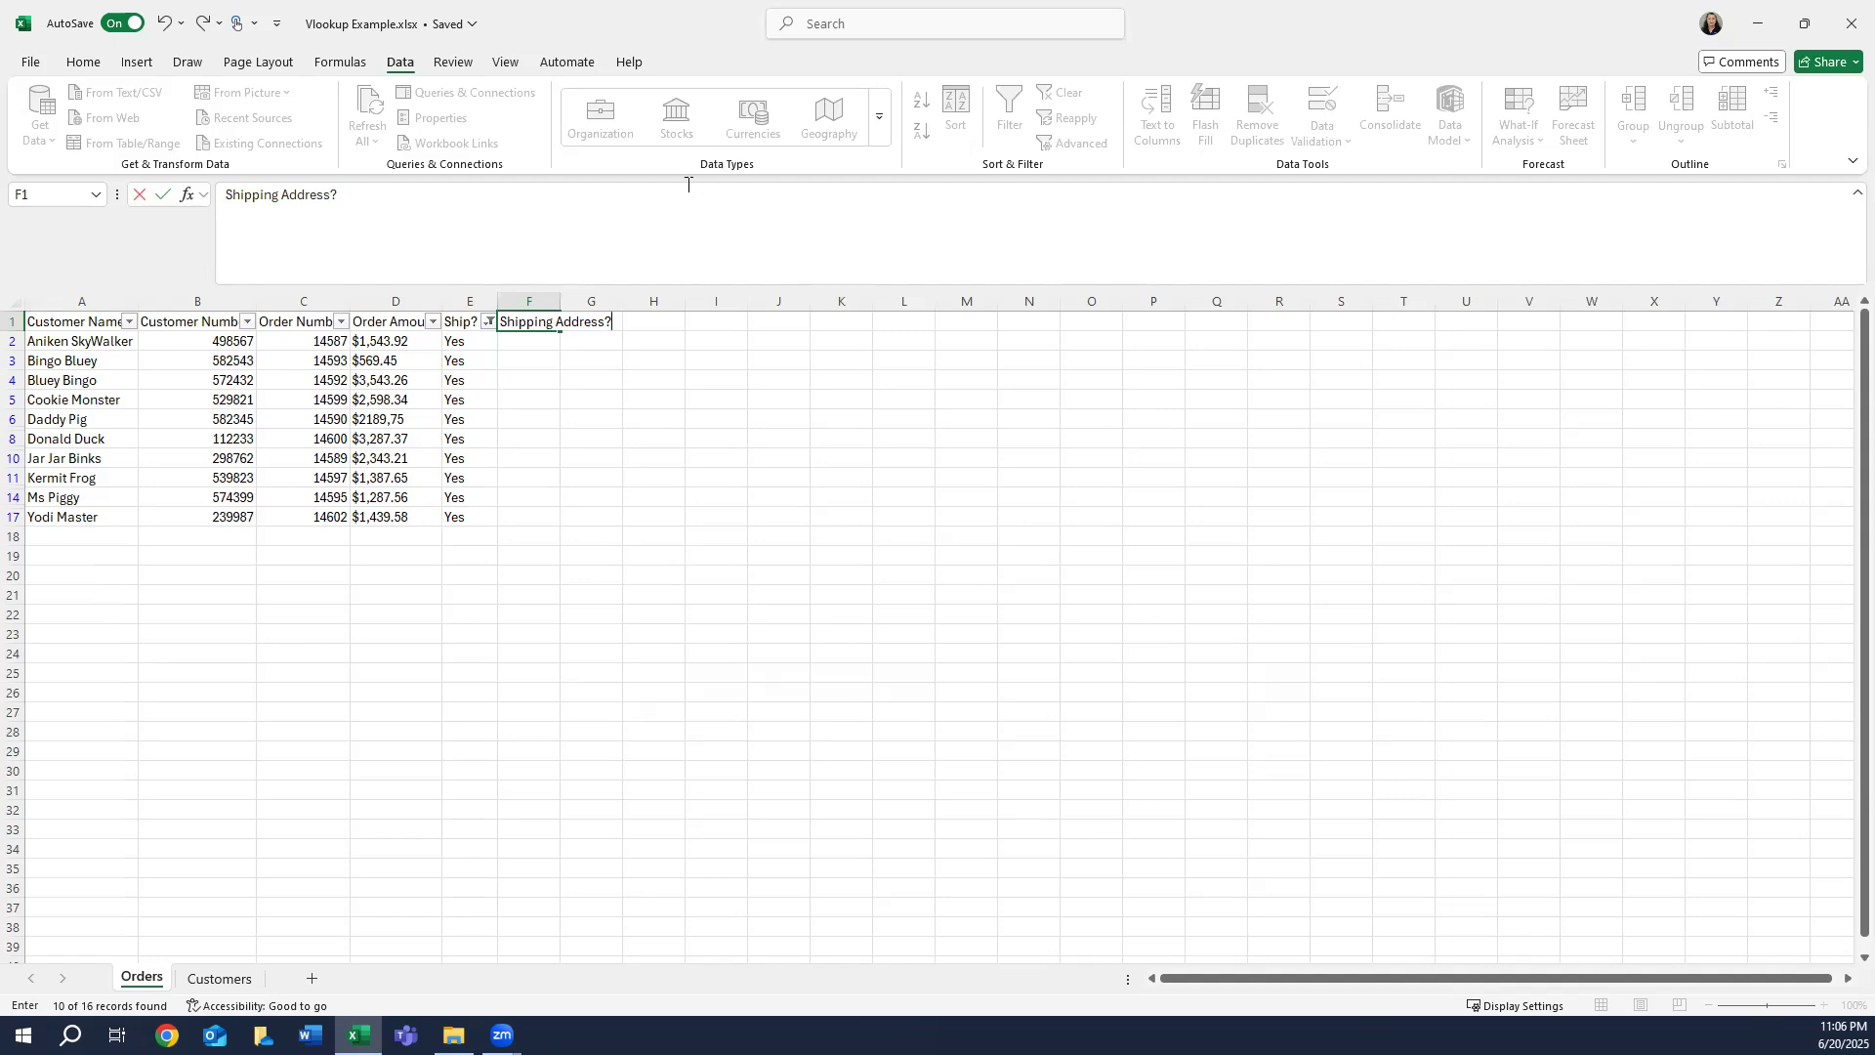
click(552, 304)
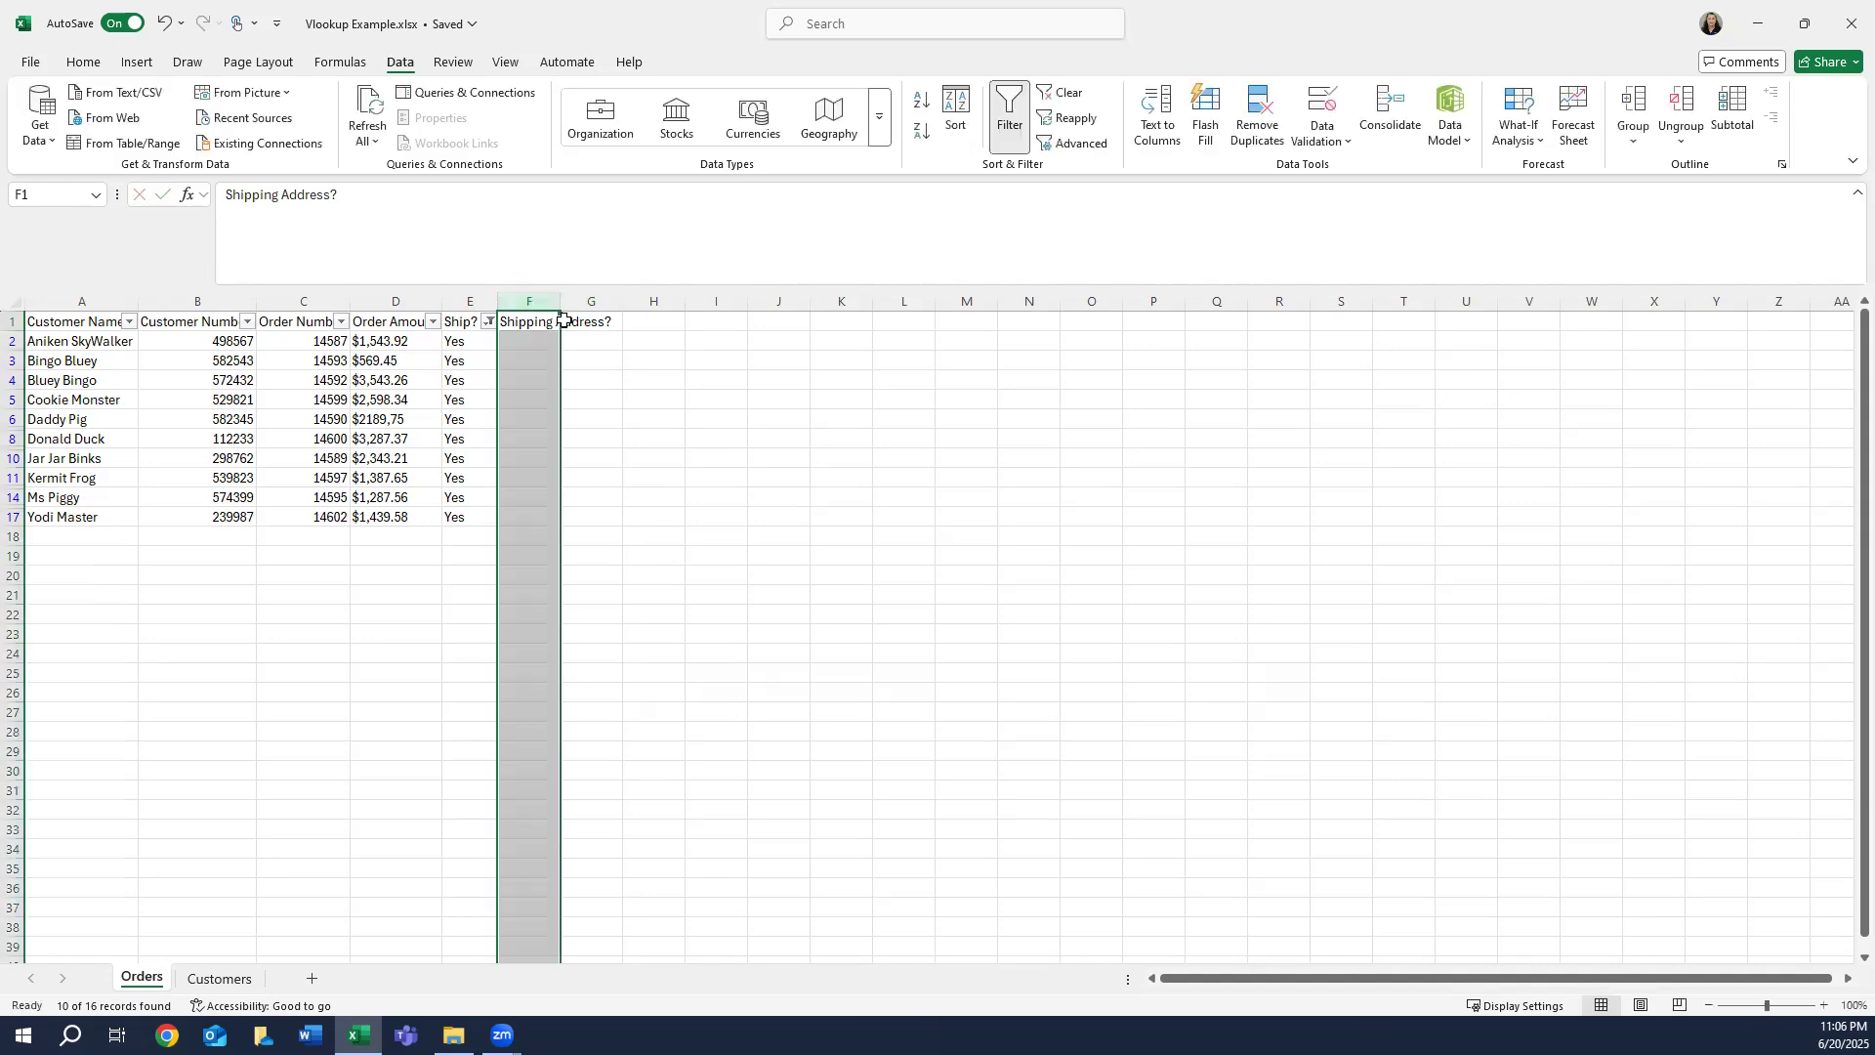
double_click(560, 303)
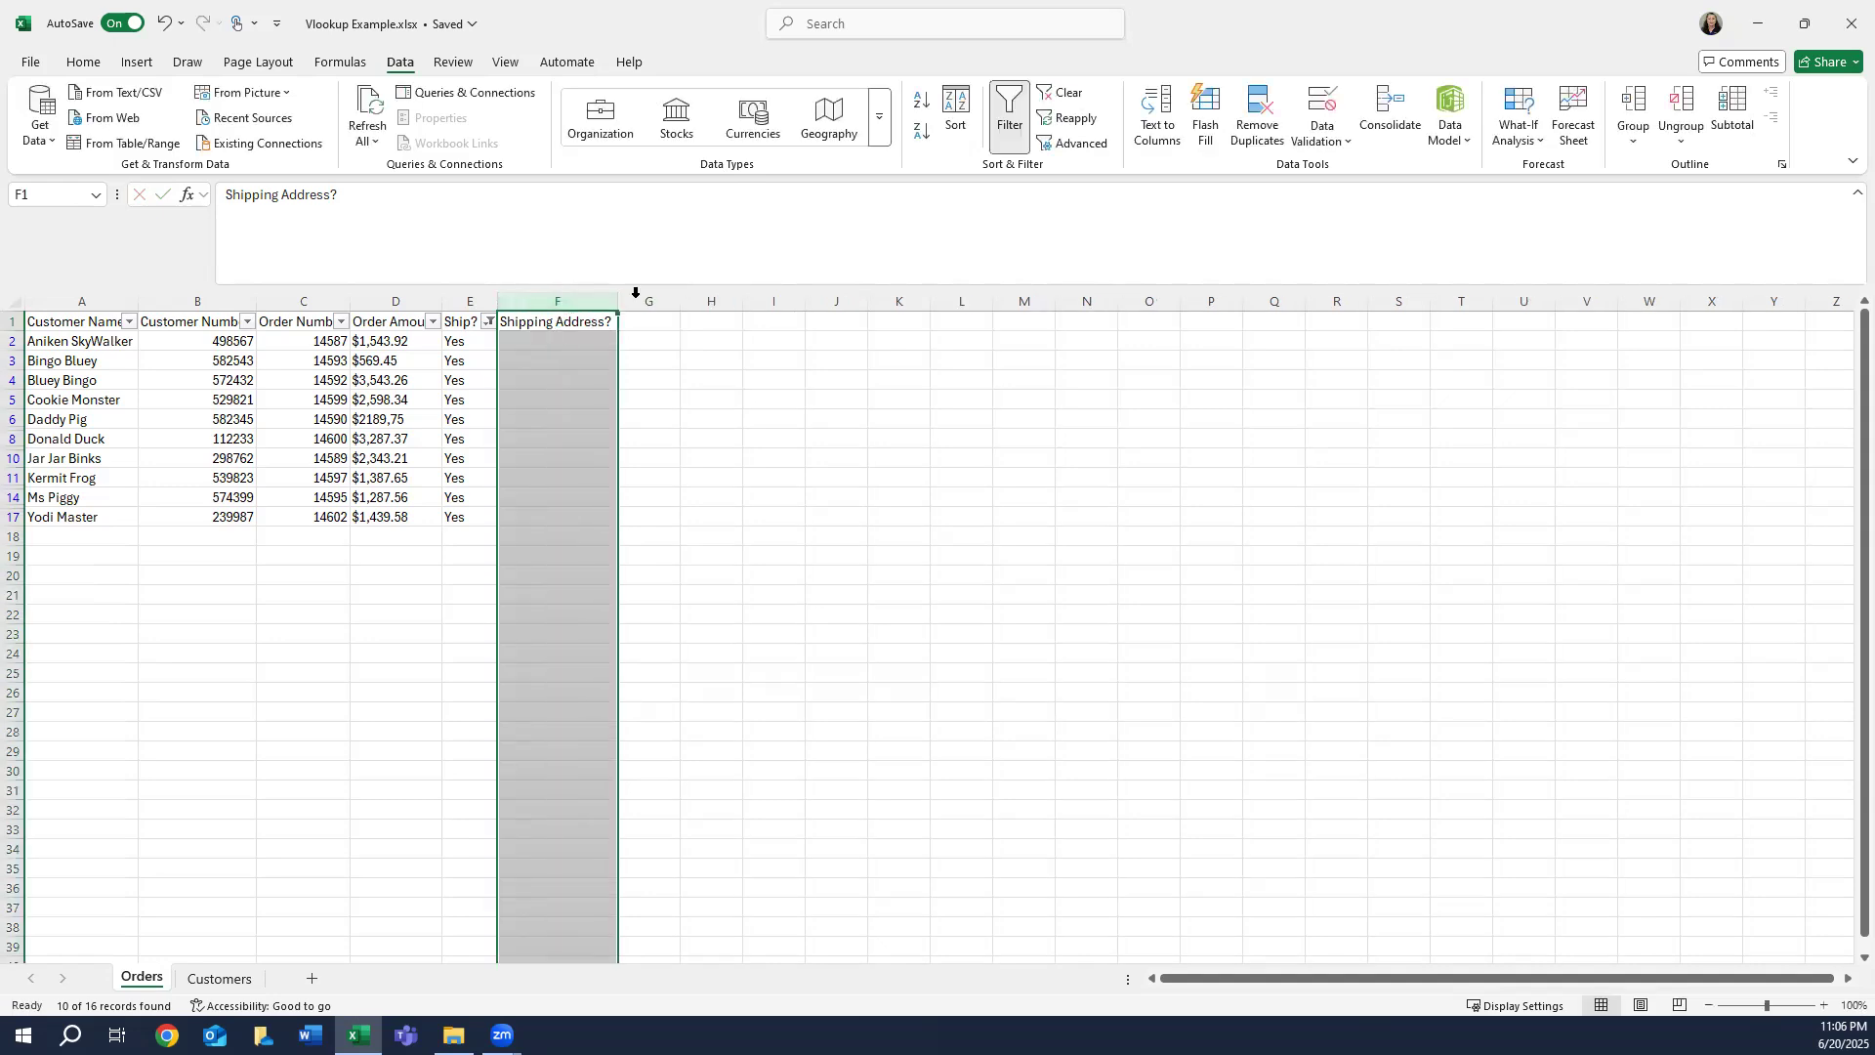
- Start a VLOOKUP formula in cell F2 with A2 as the lookup value
click(571, 339)
click(234, 203)
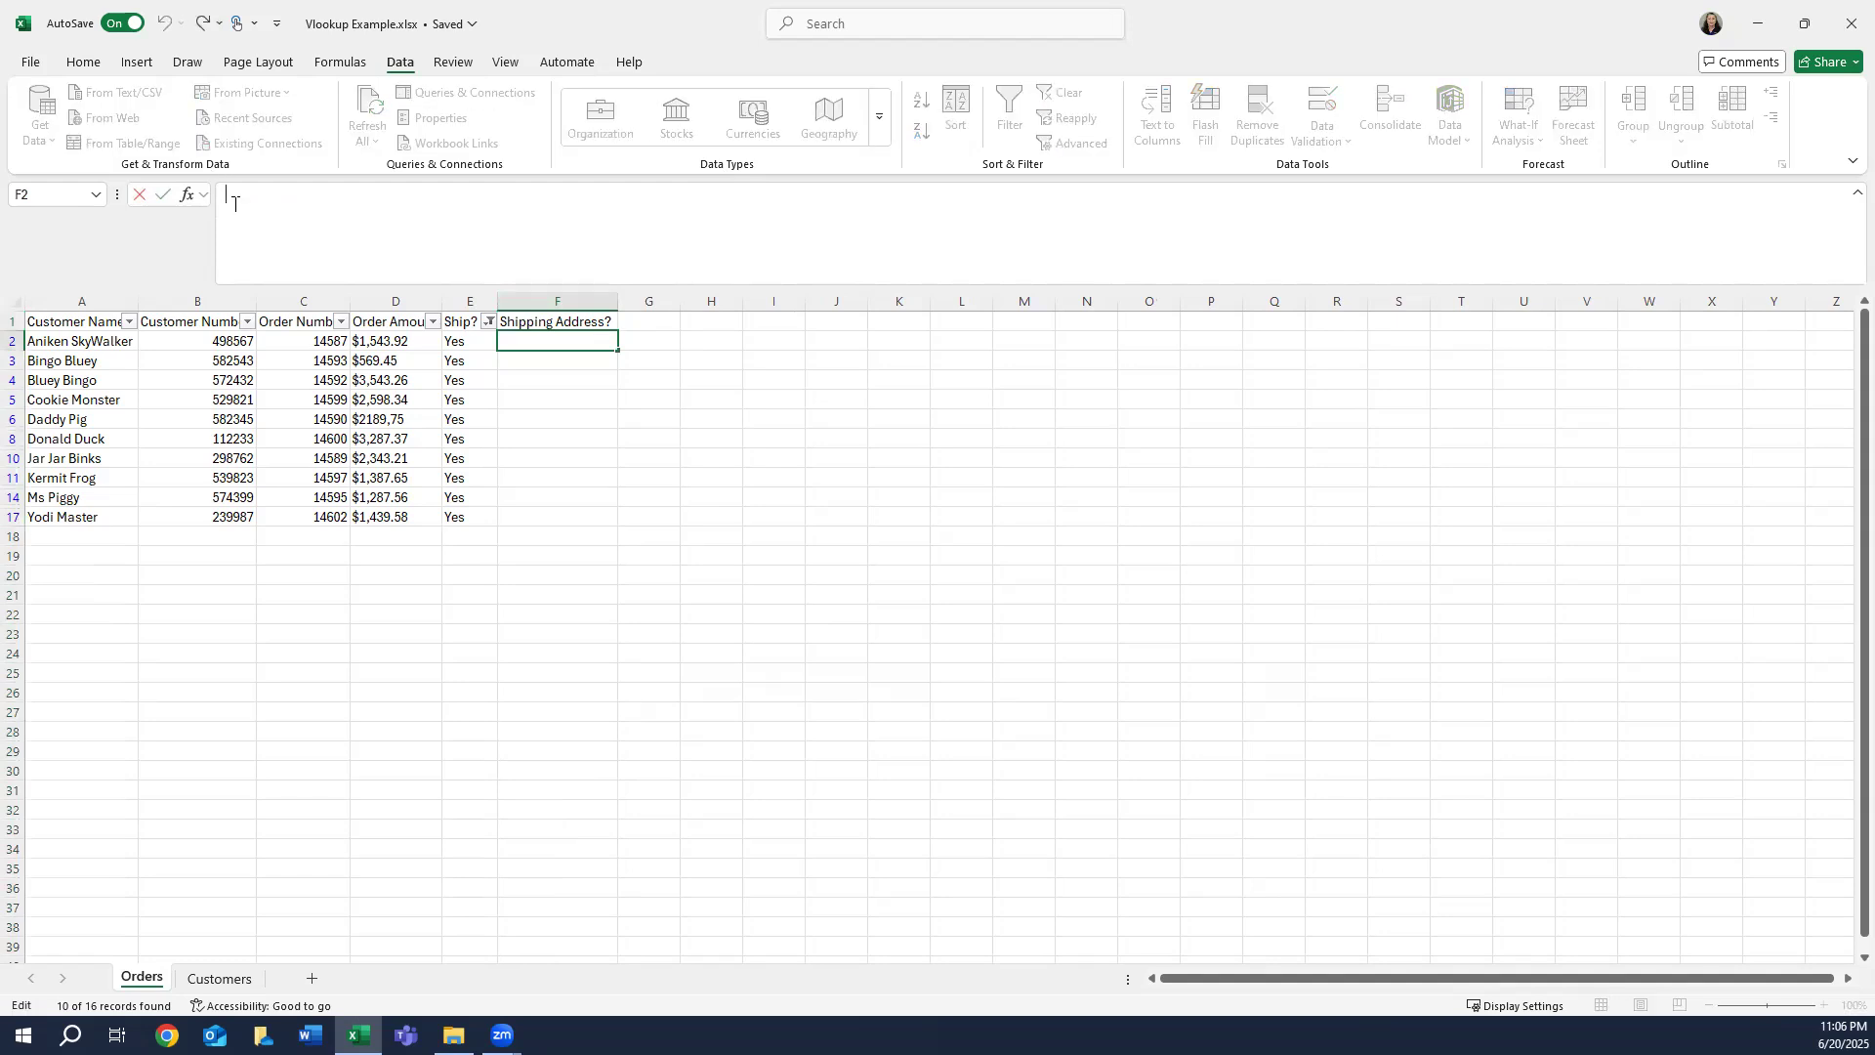
text(=vlo)
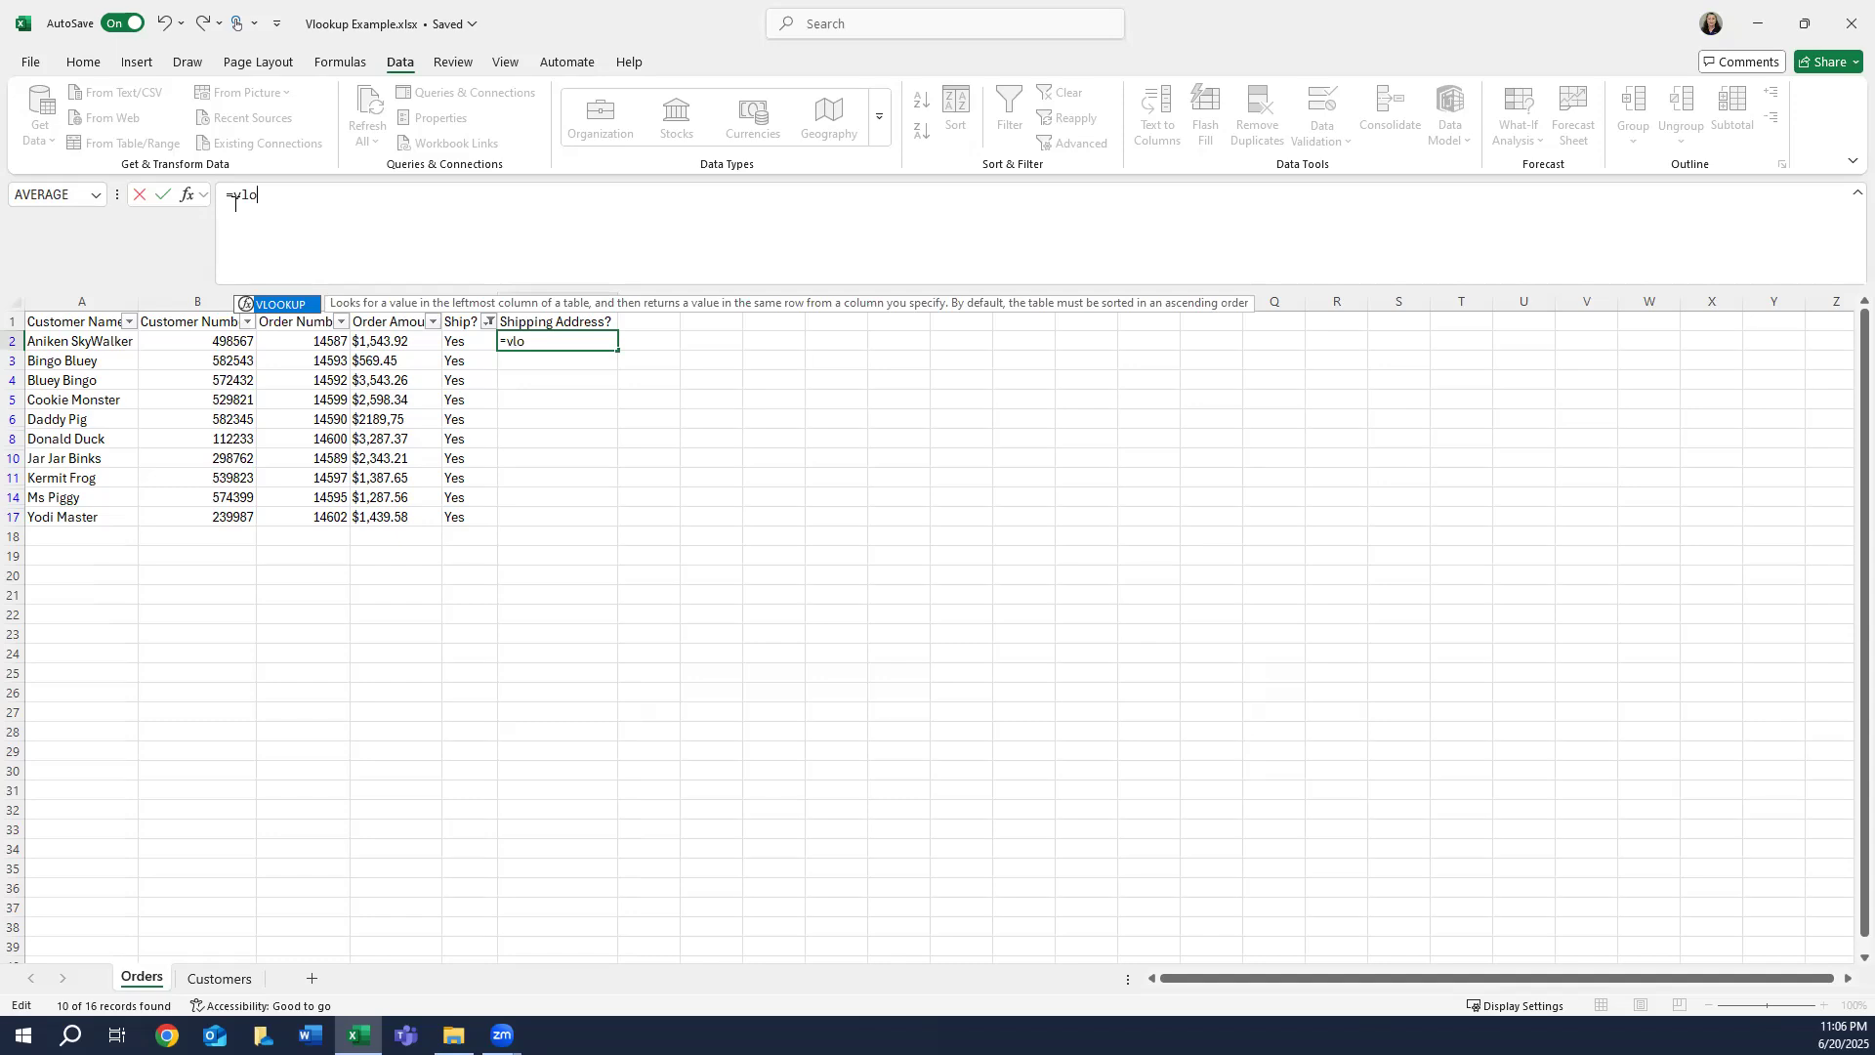
text(okup()
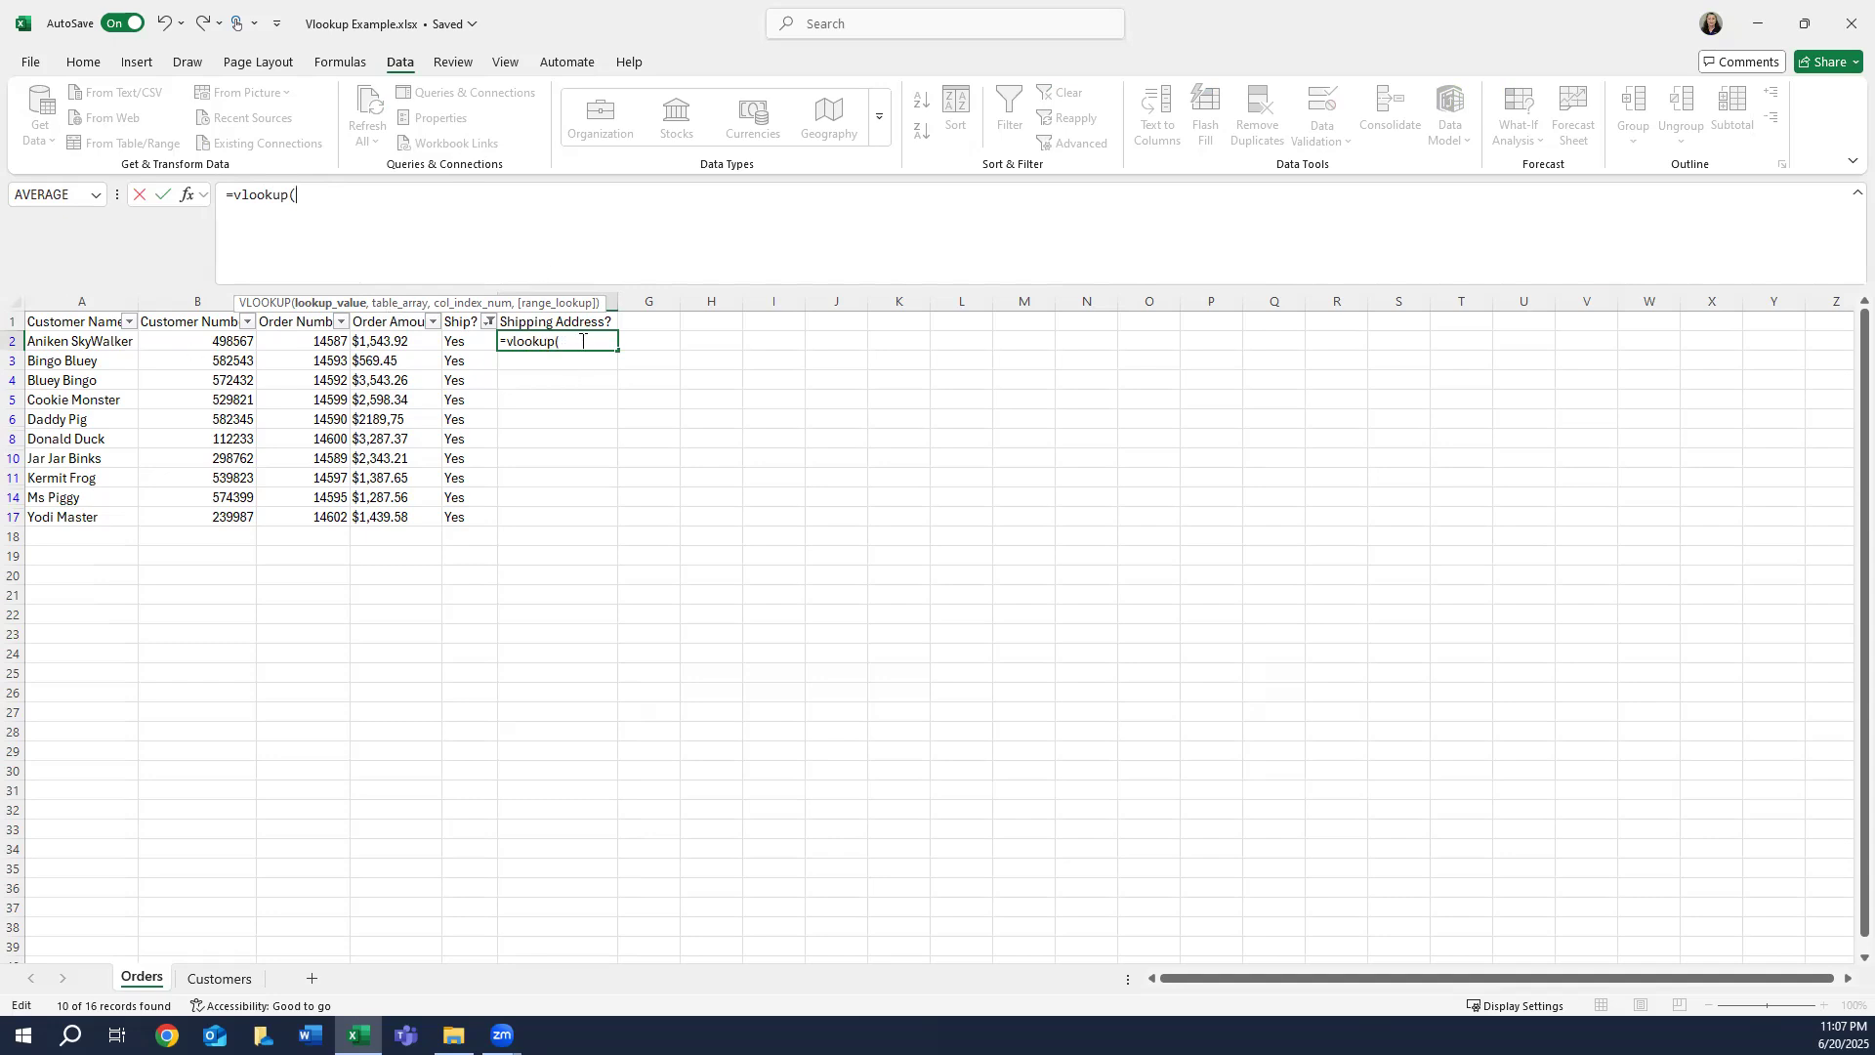
click(97, 342)
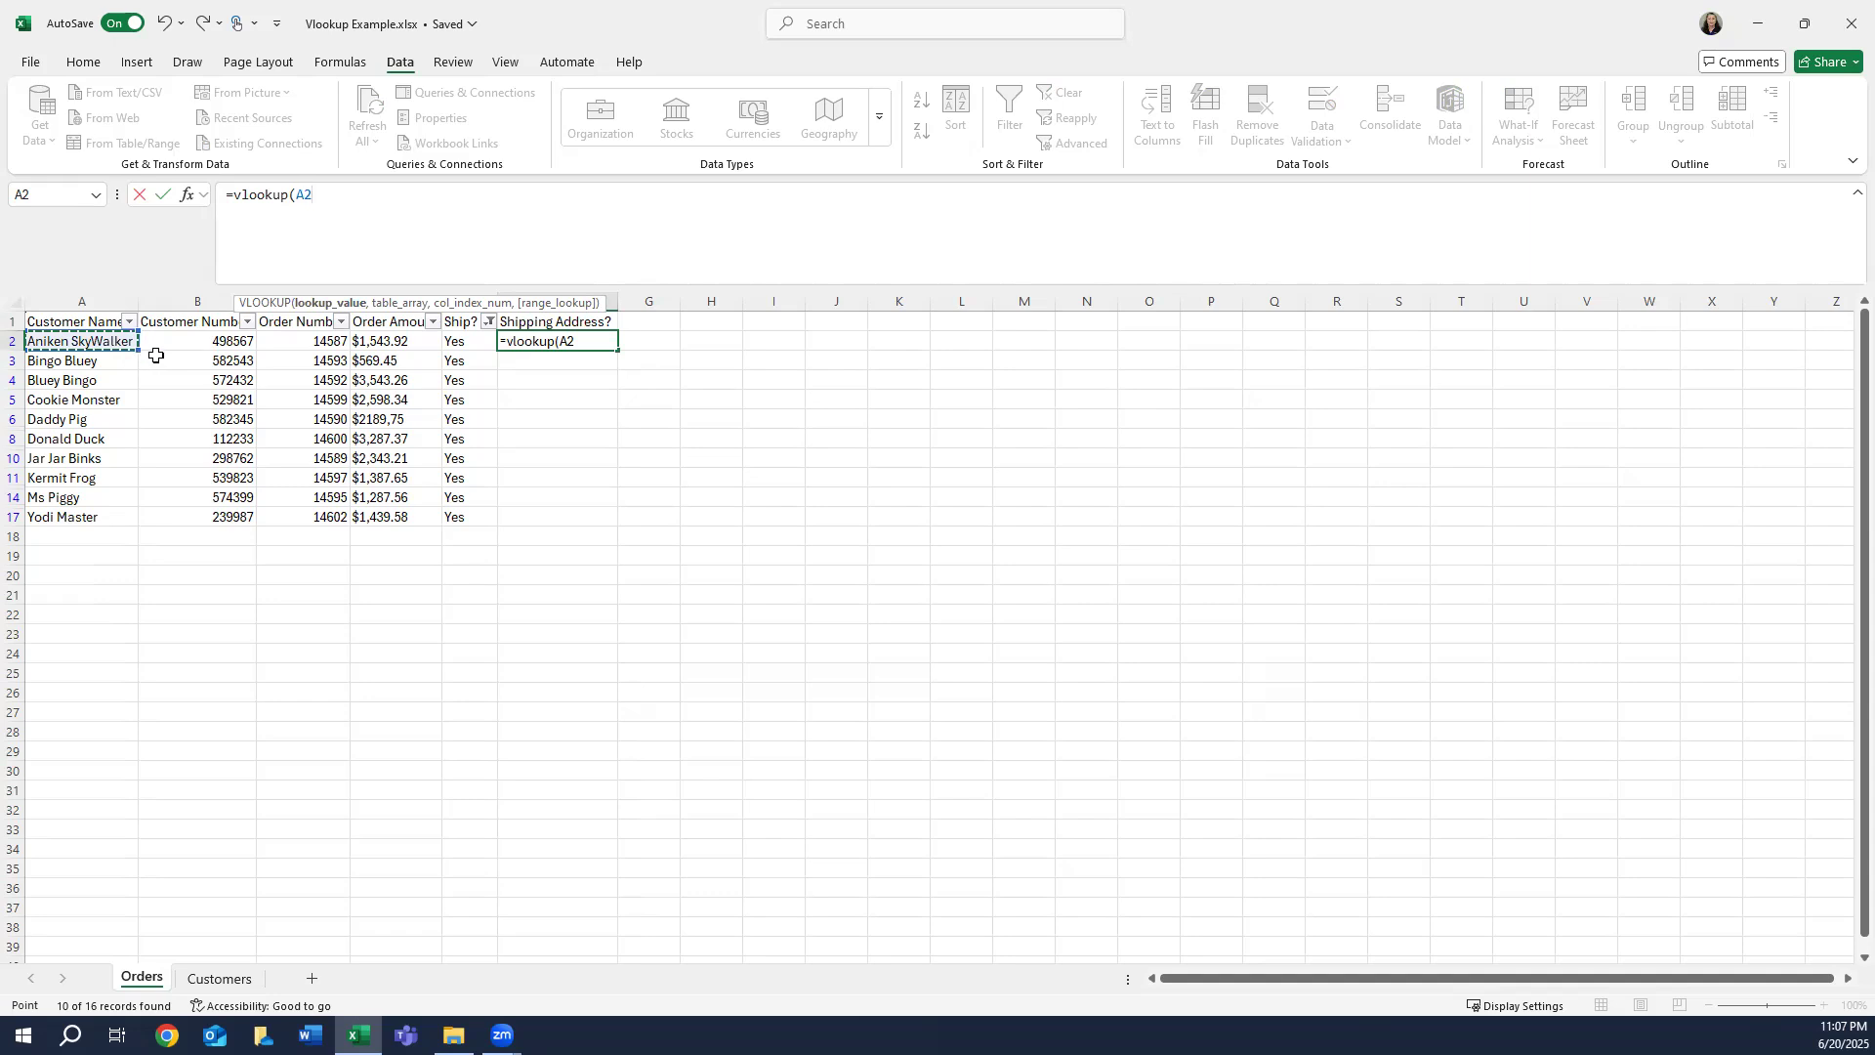
click(580, 337)
text(,)
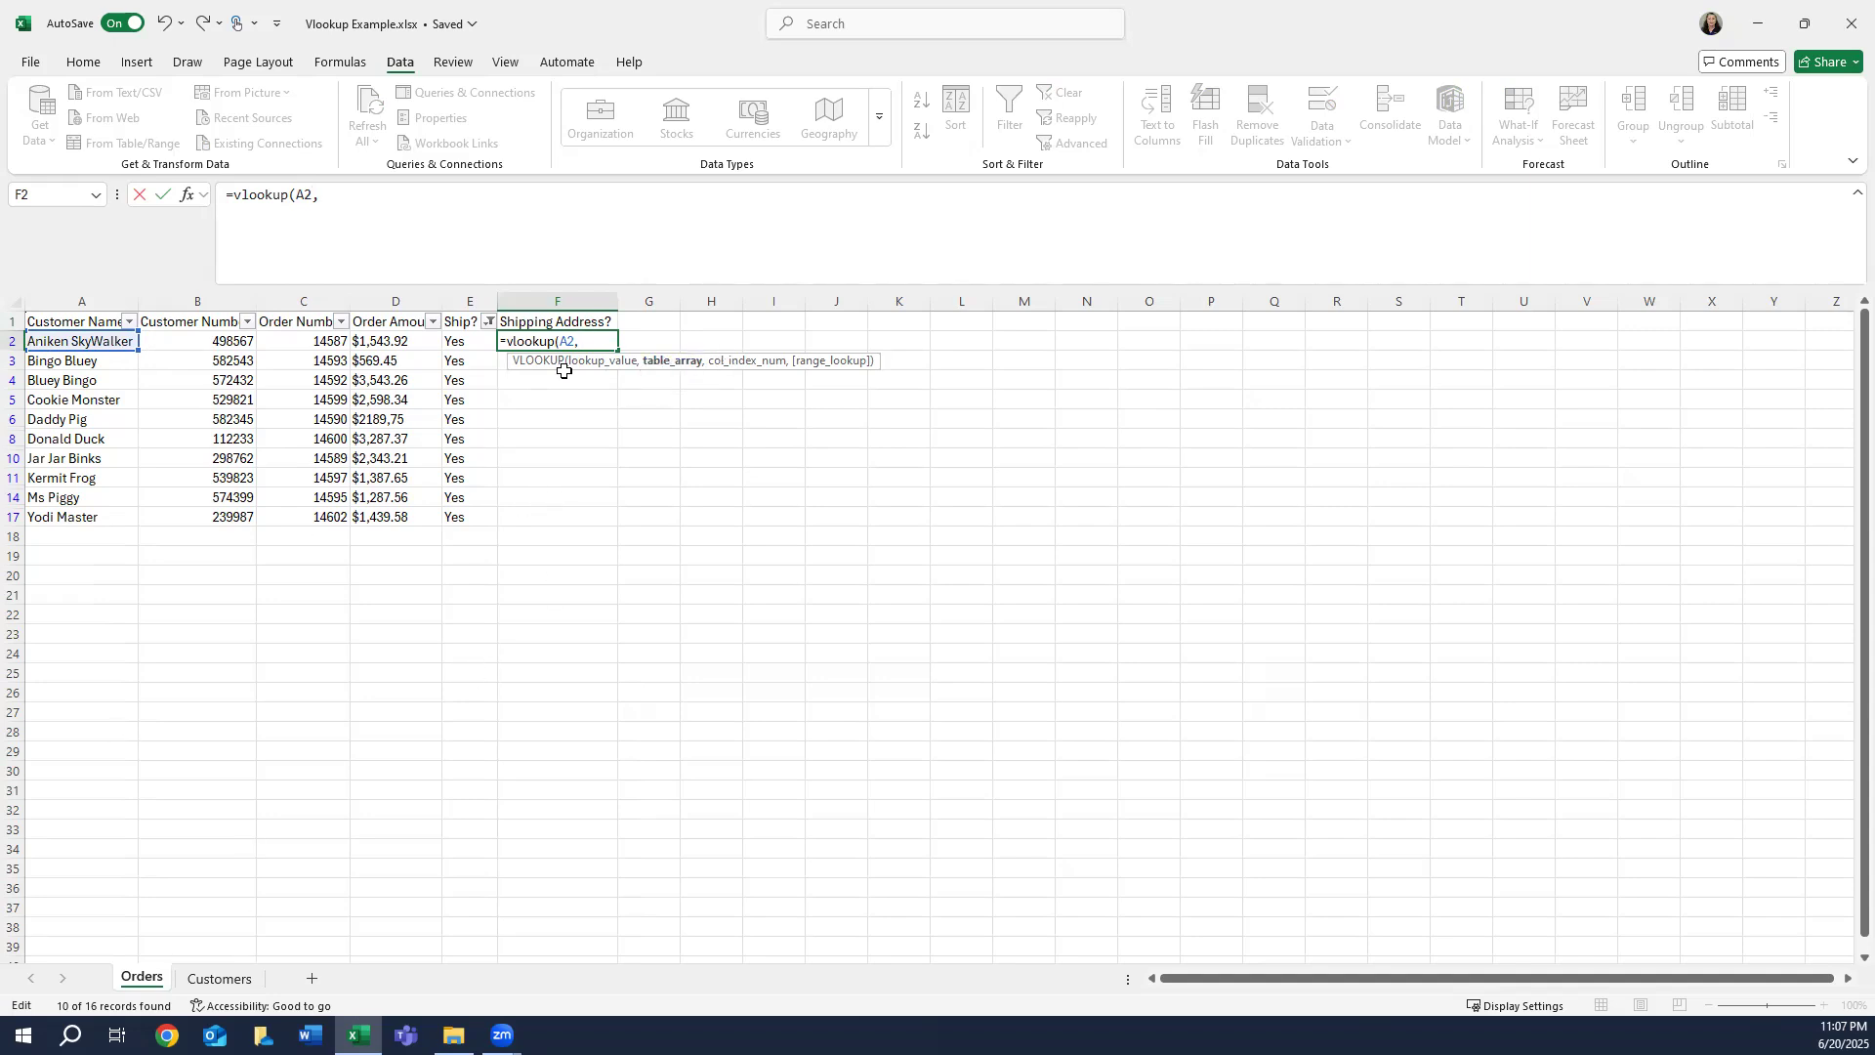
- Set the VLOOKUP table array to the range A2:E17 on the Customers sheet
click(216, 987)
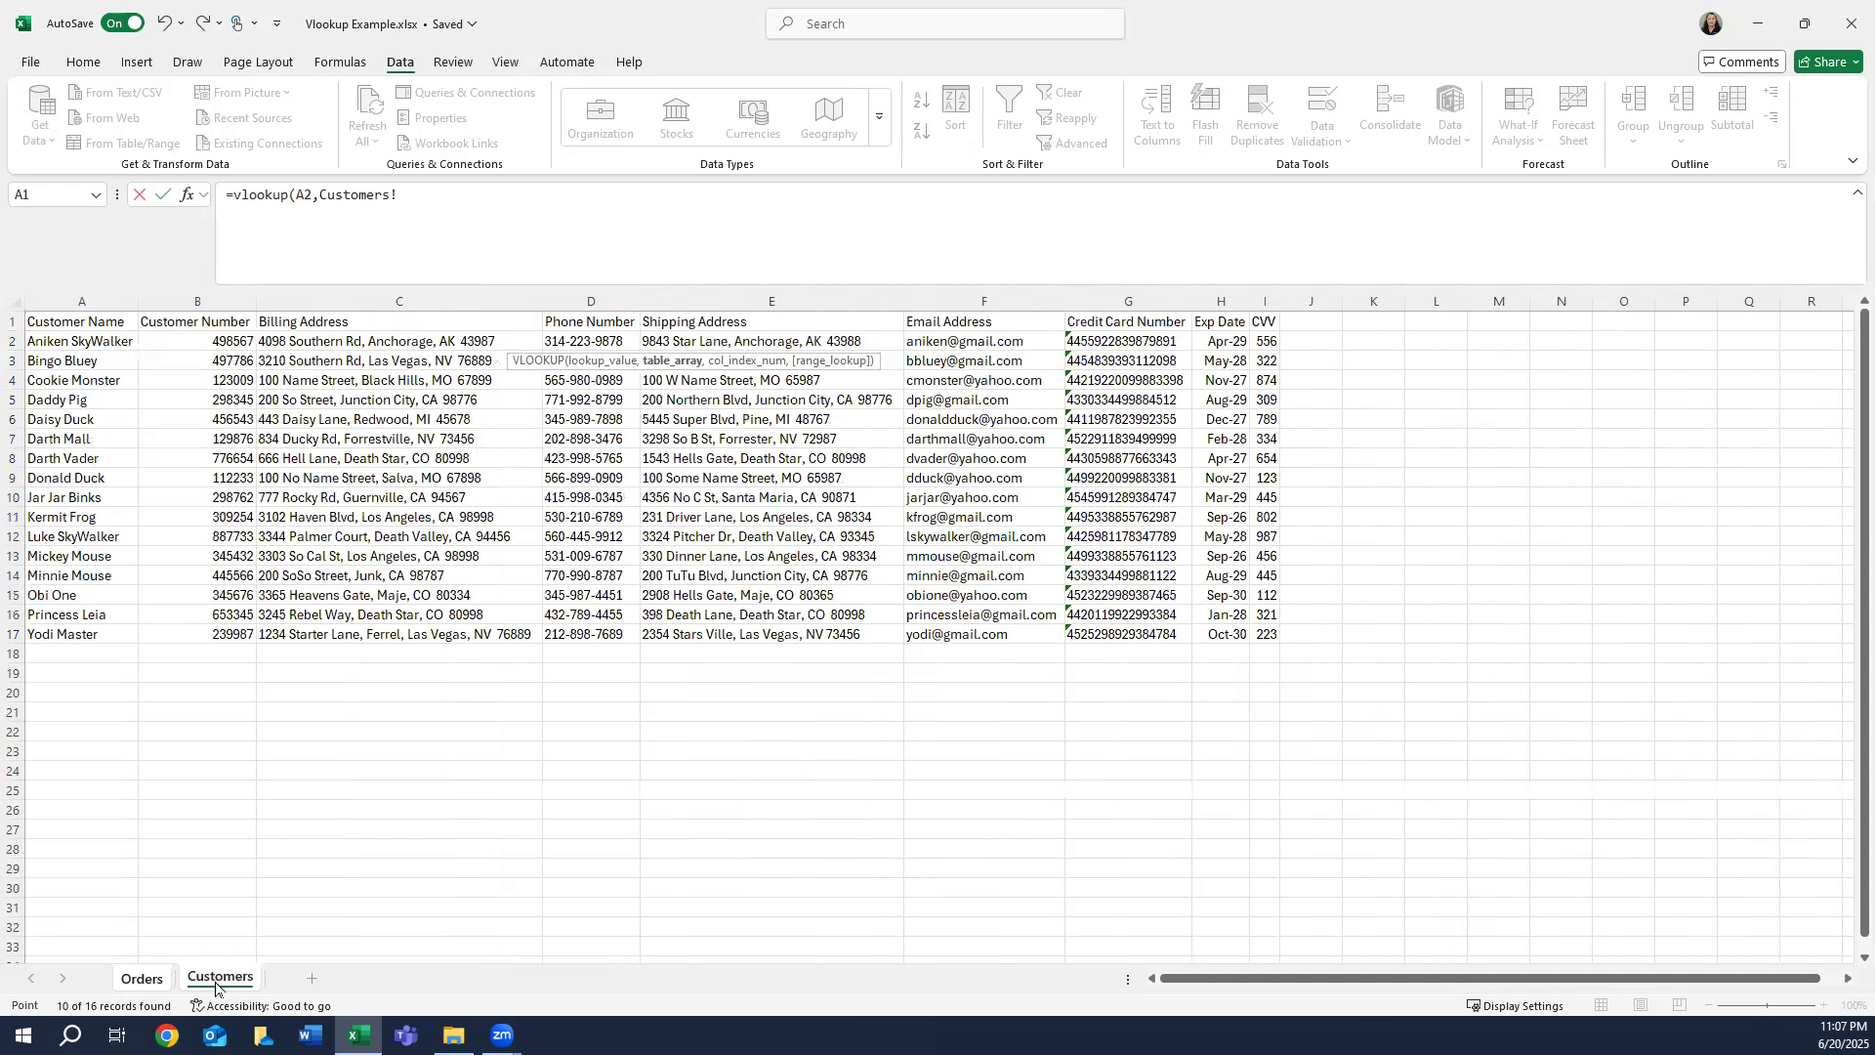
click(42, 340)
key(shift+Right)
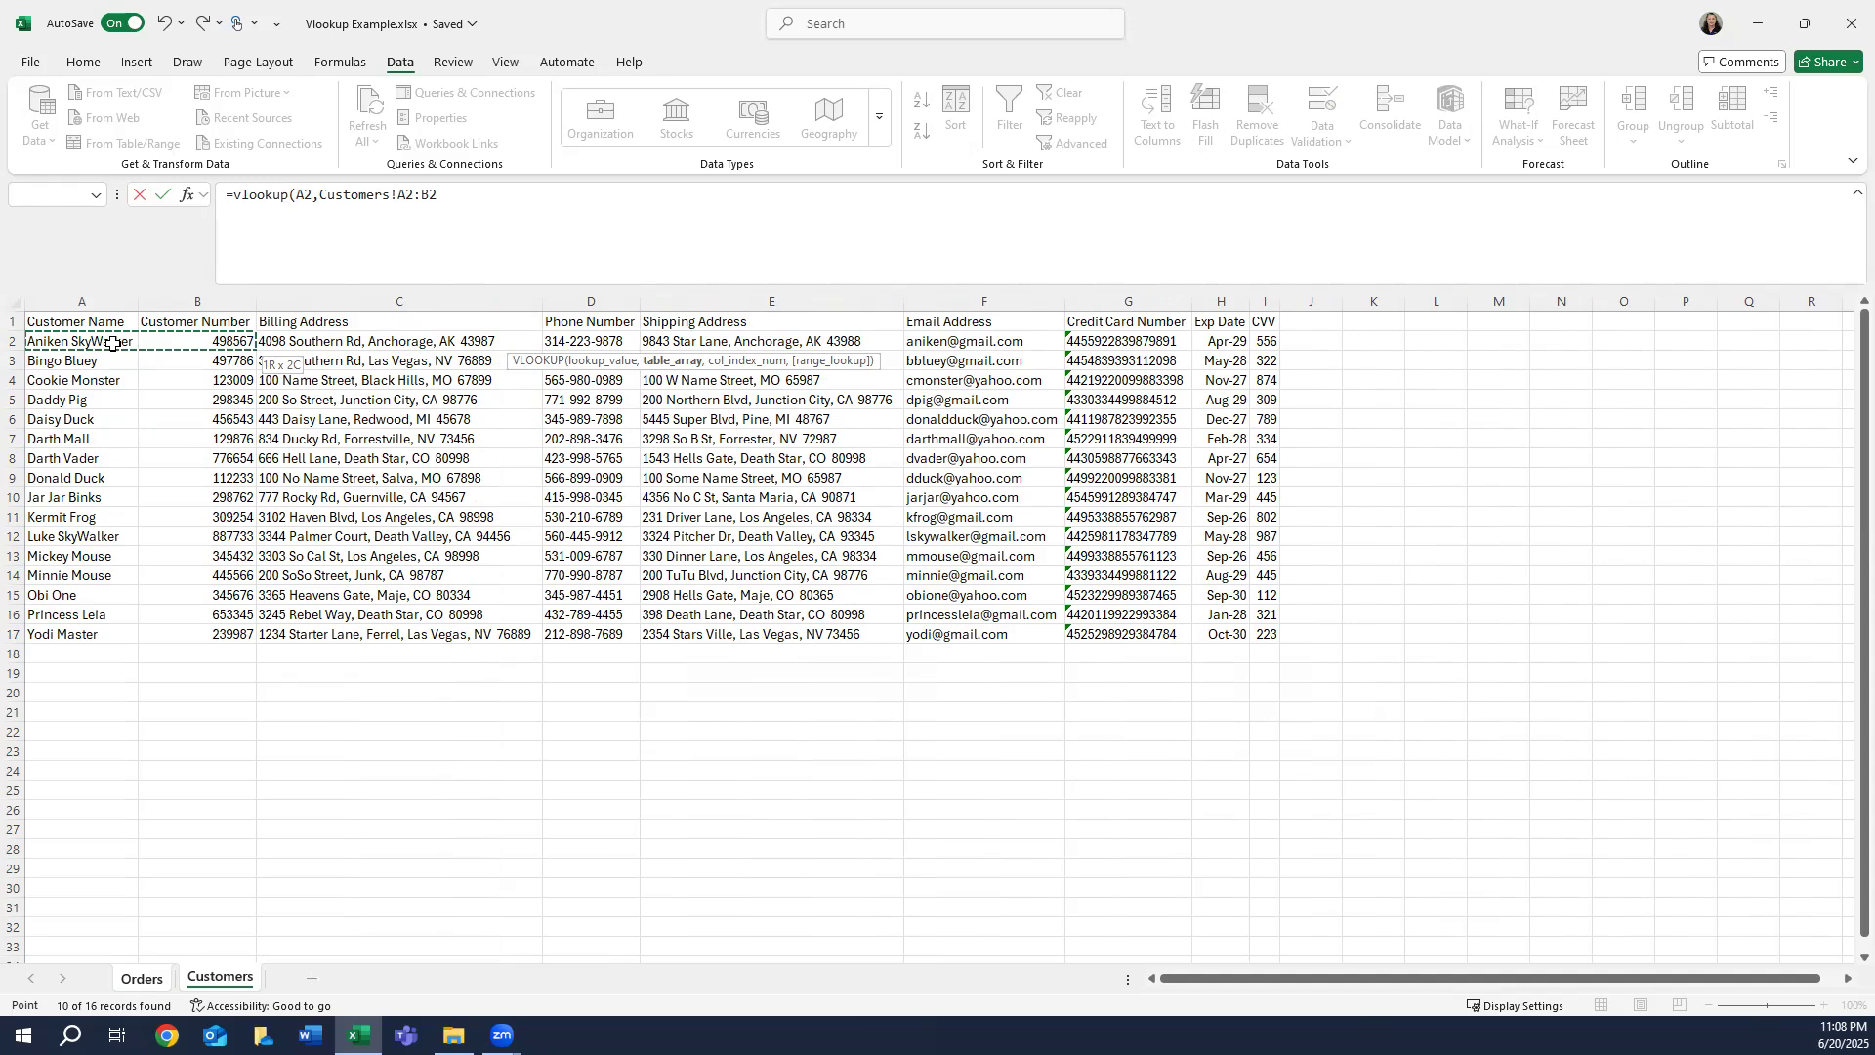
key(shift+Right)
key(shift+Right)
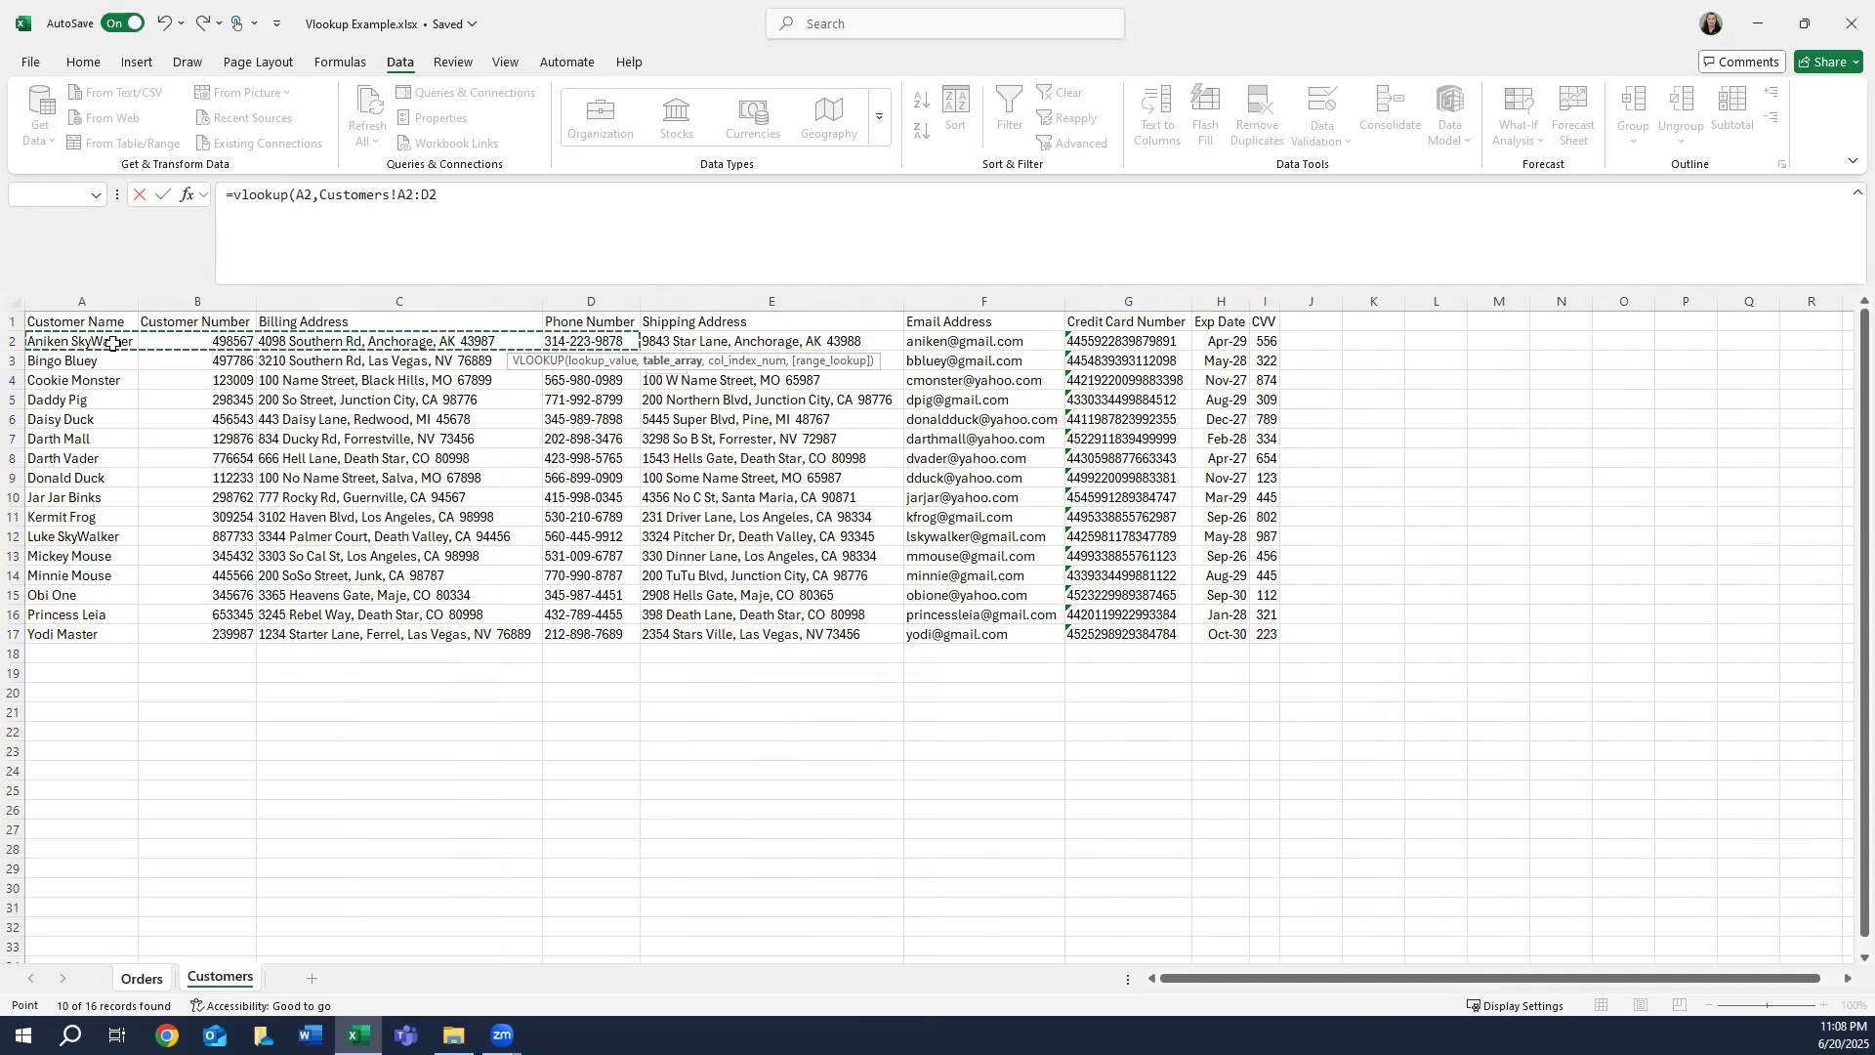
key(shift+Right)
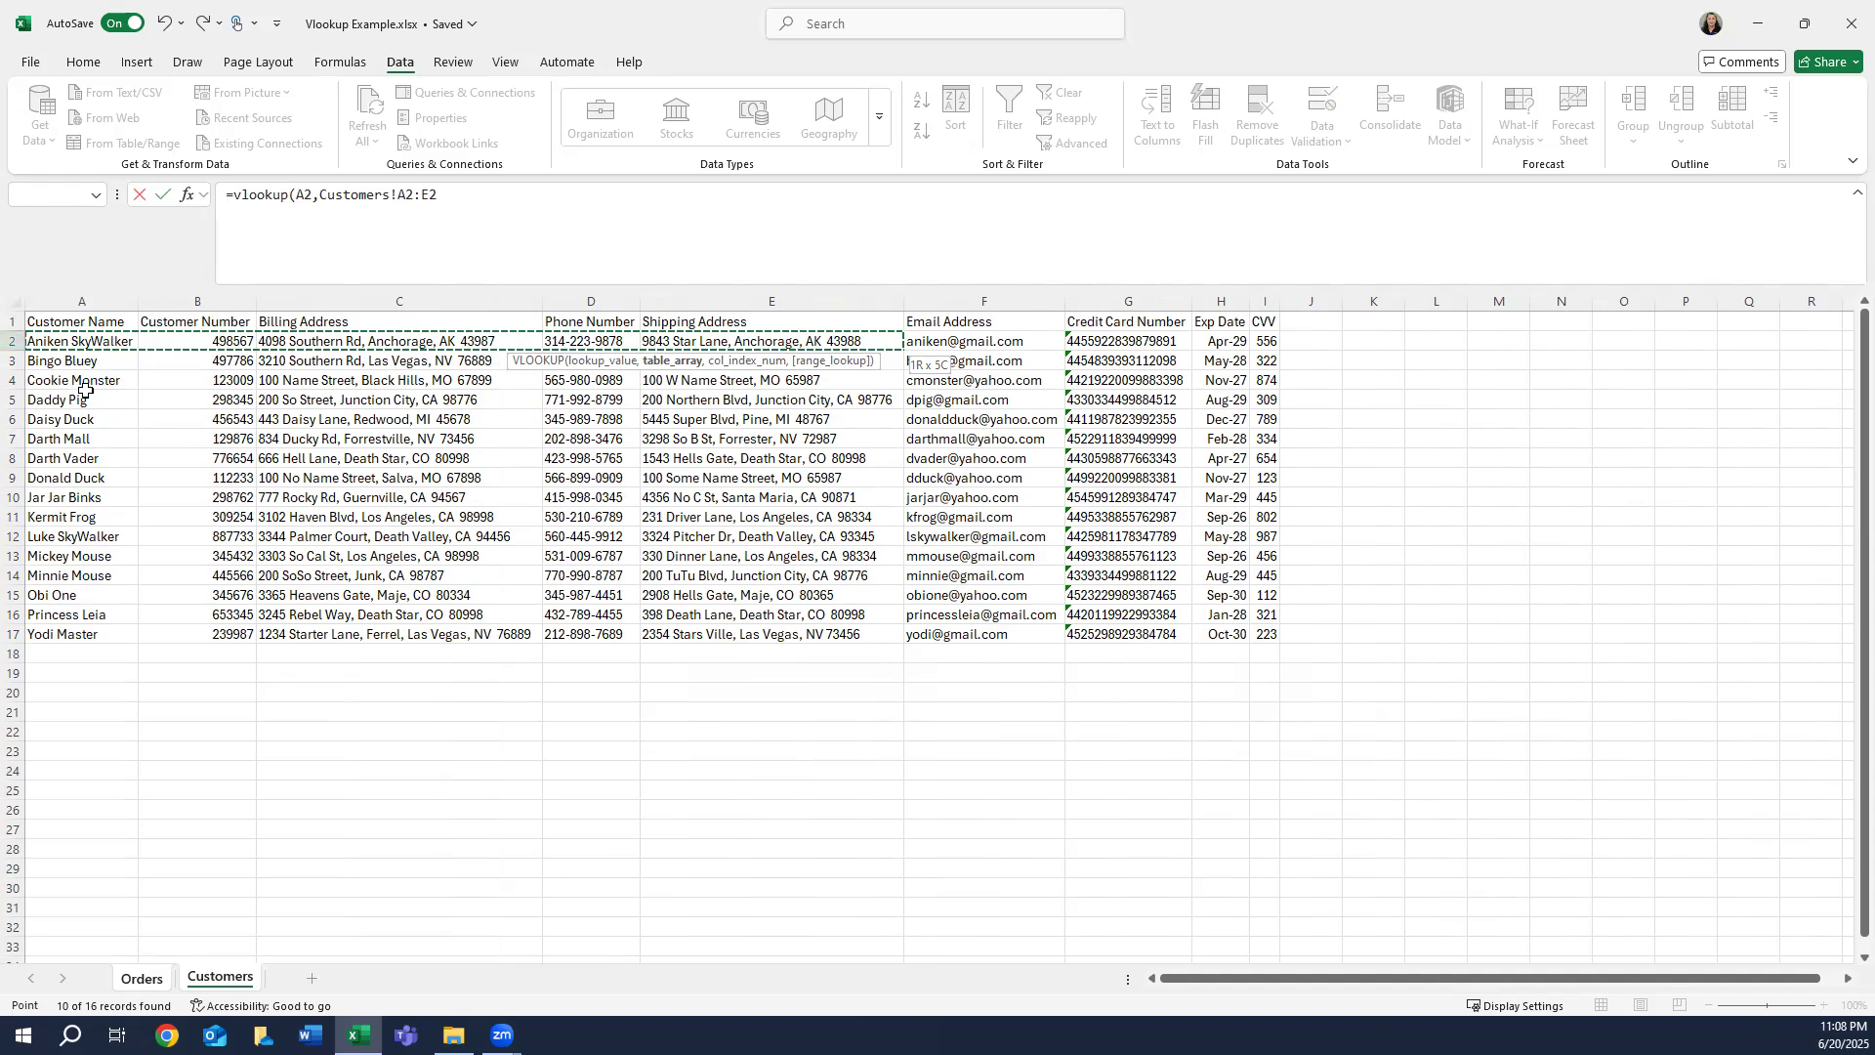
click(99, 345)
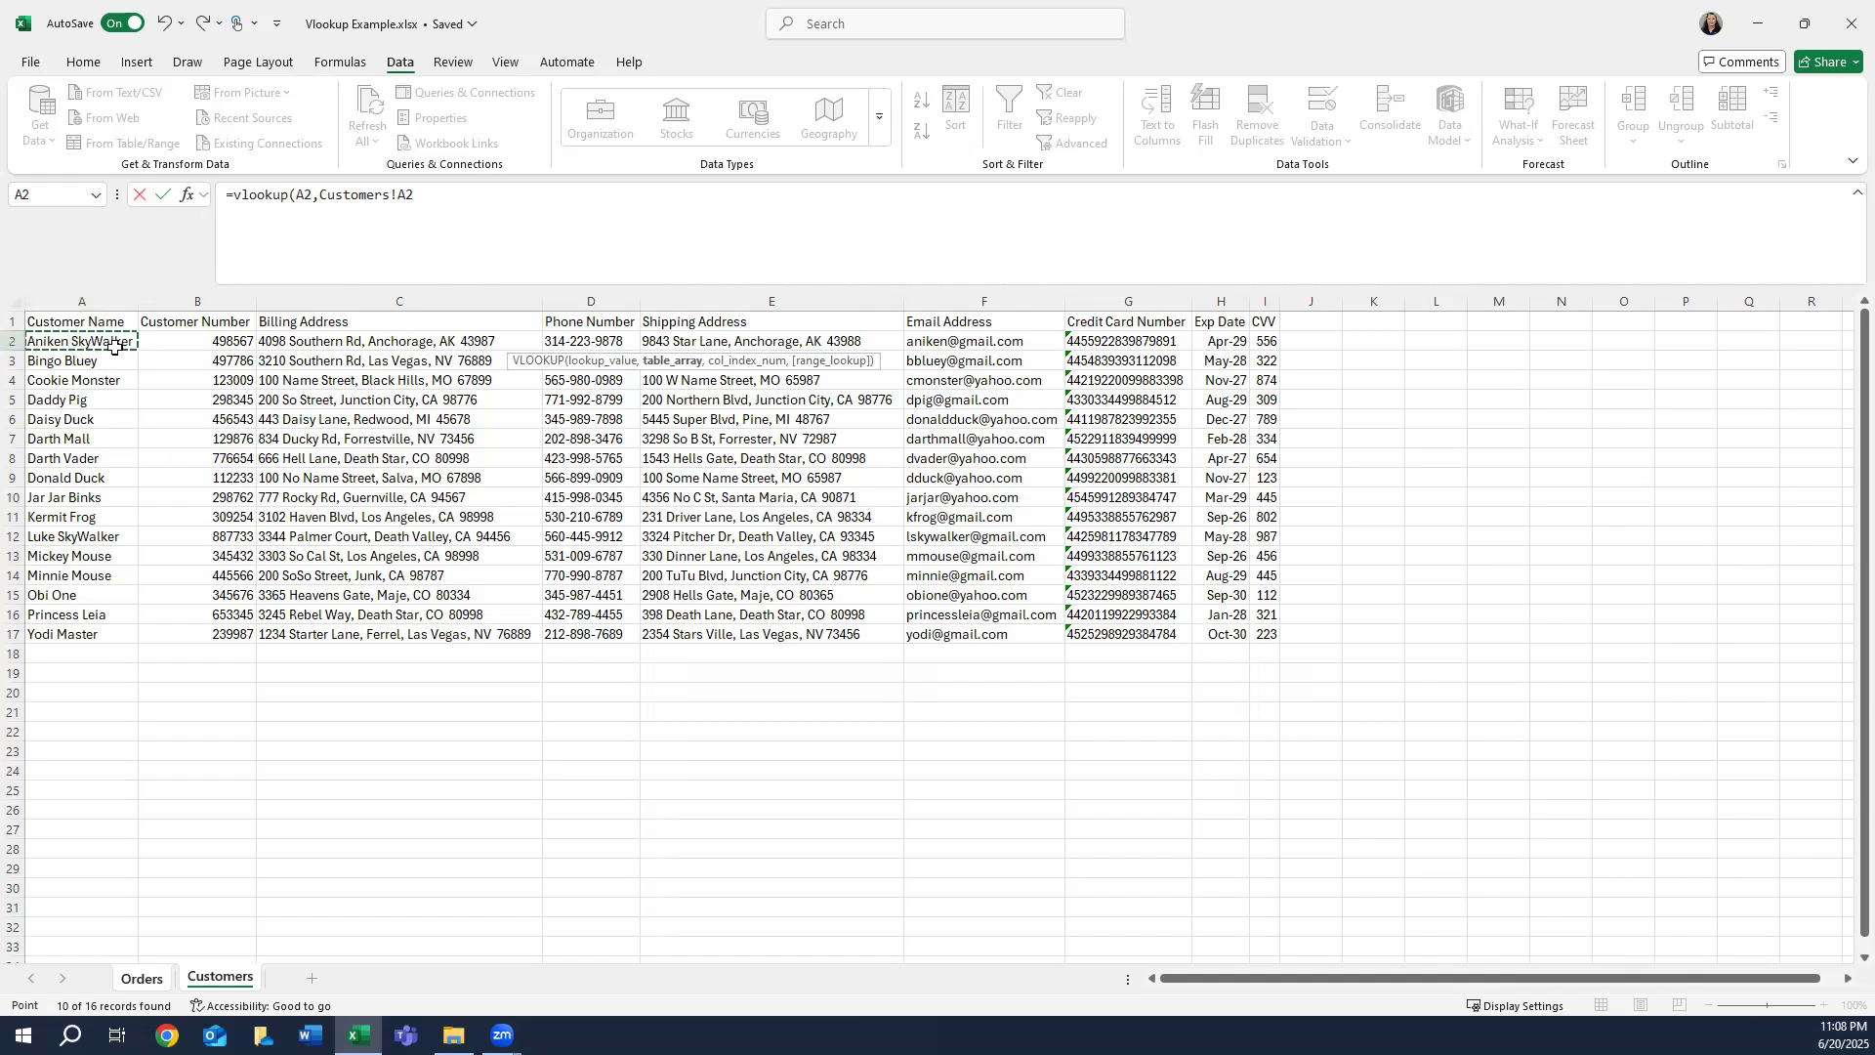
key(shift+Right)
key(shift+Right)
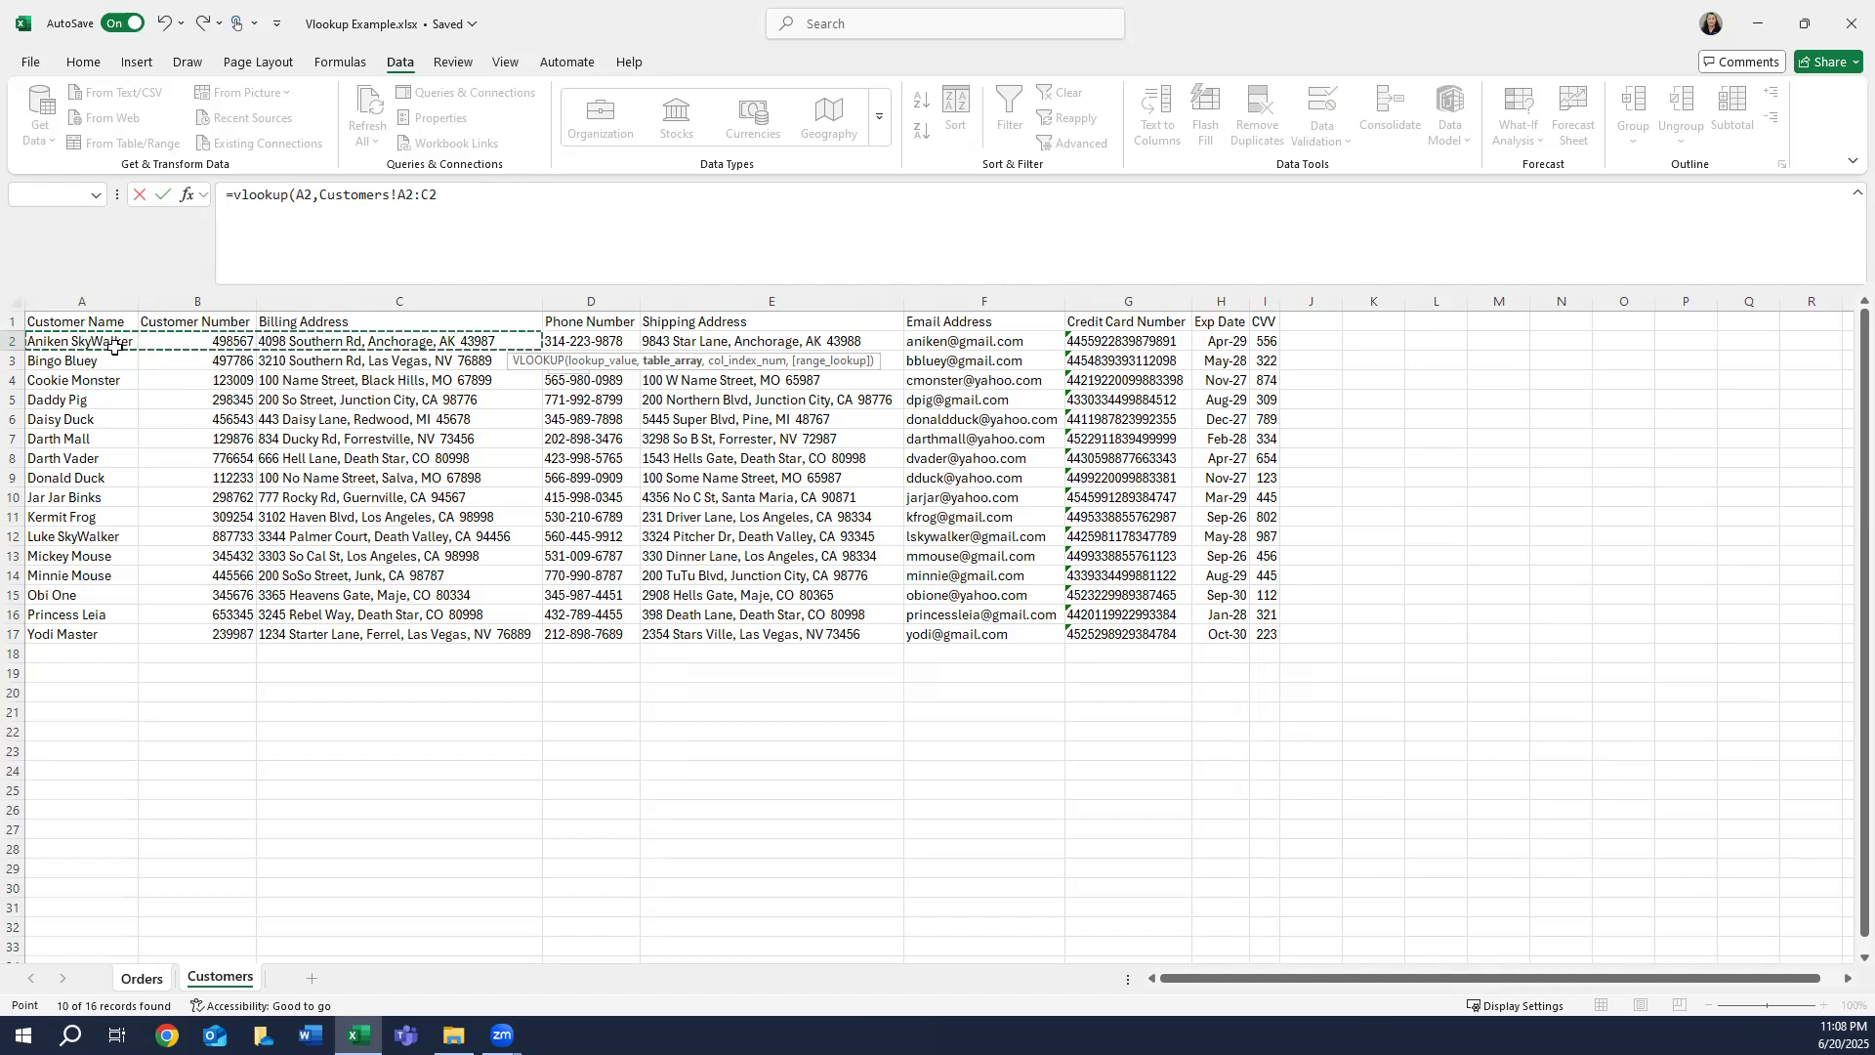
key(shift+Right)
key(shift+Right)
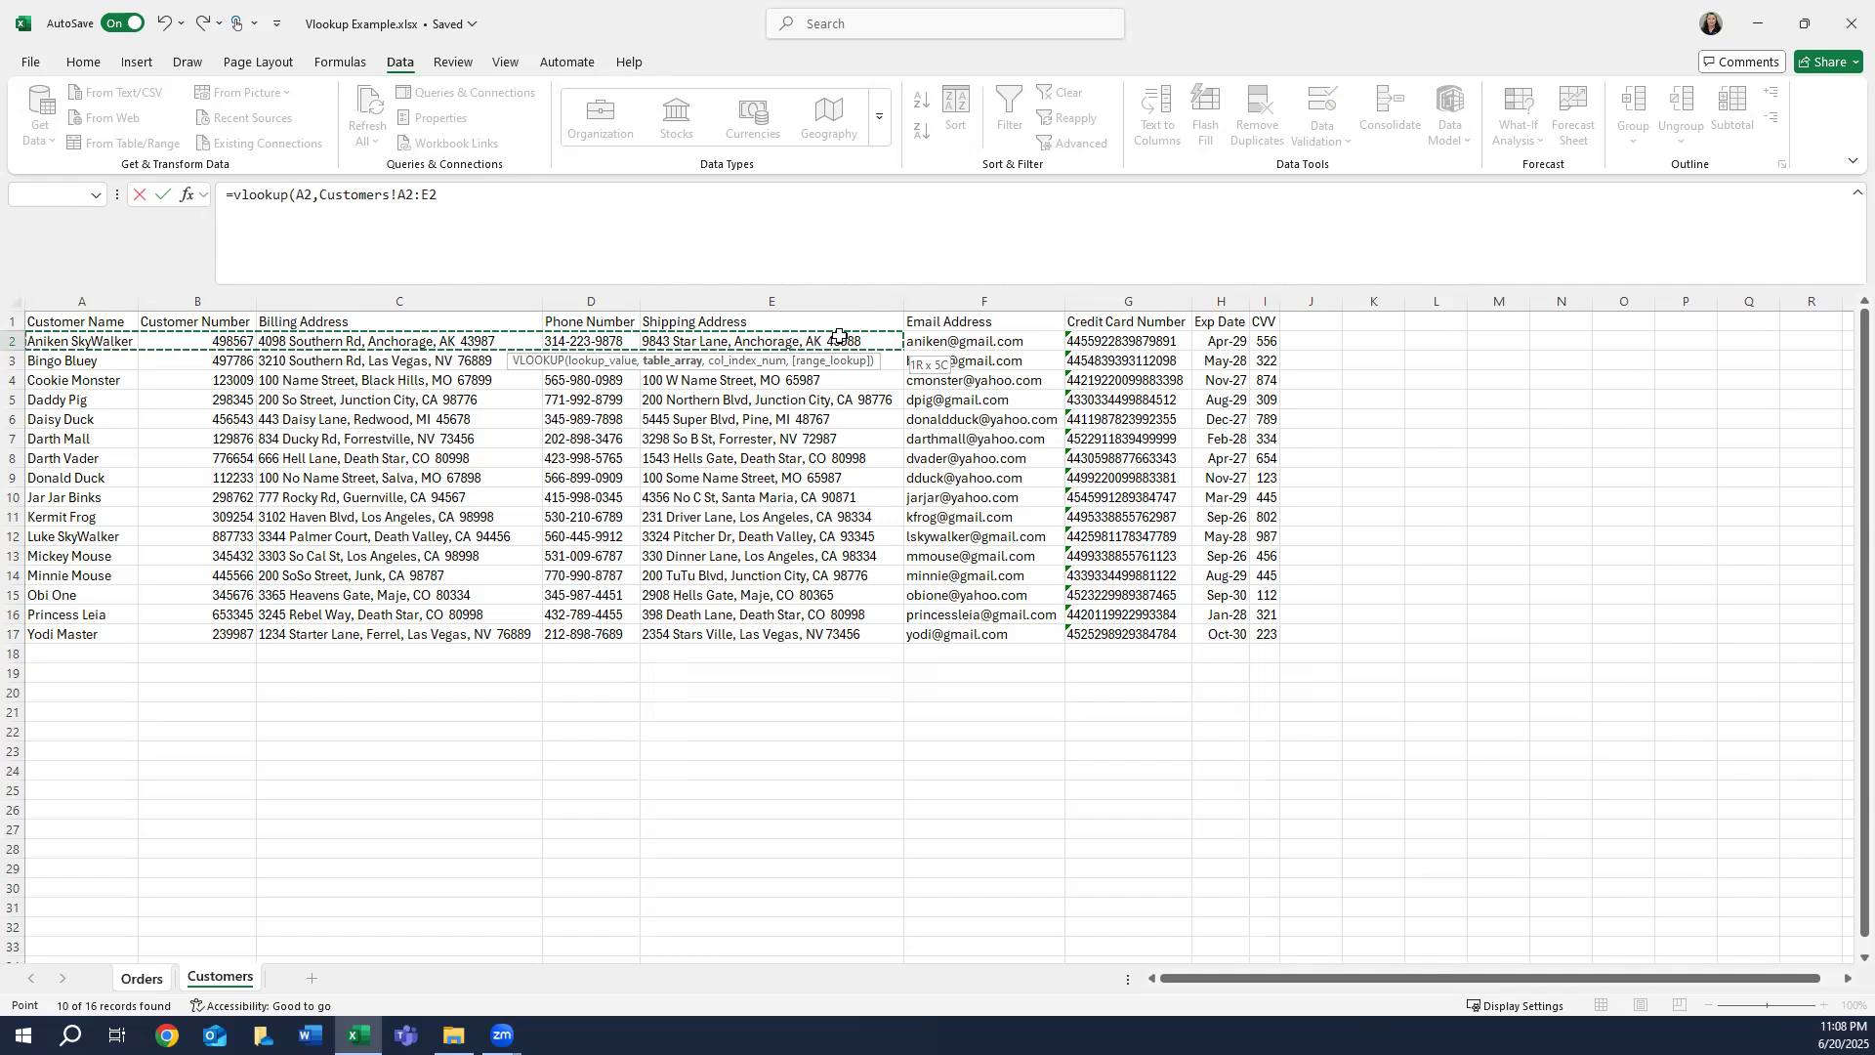
key(ctrl+shift+Down)
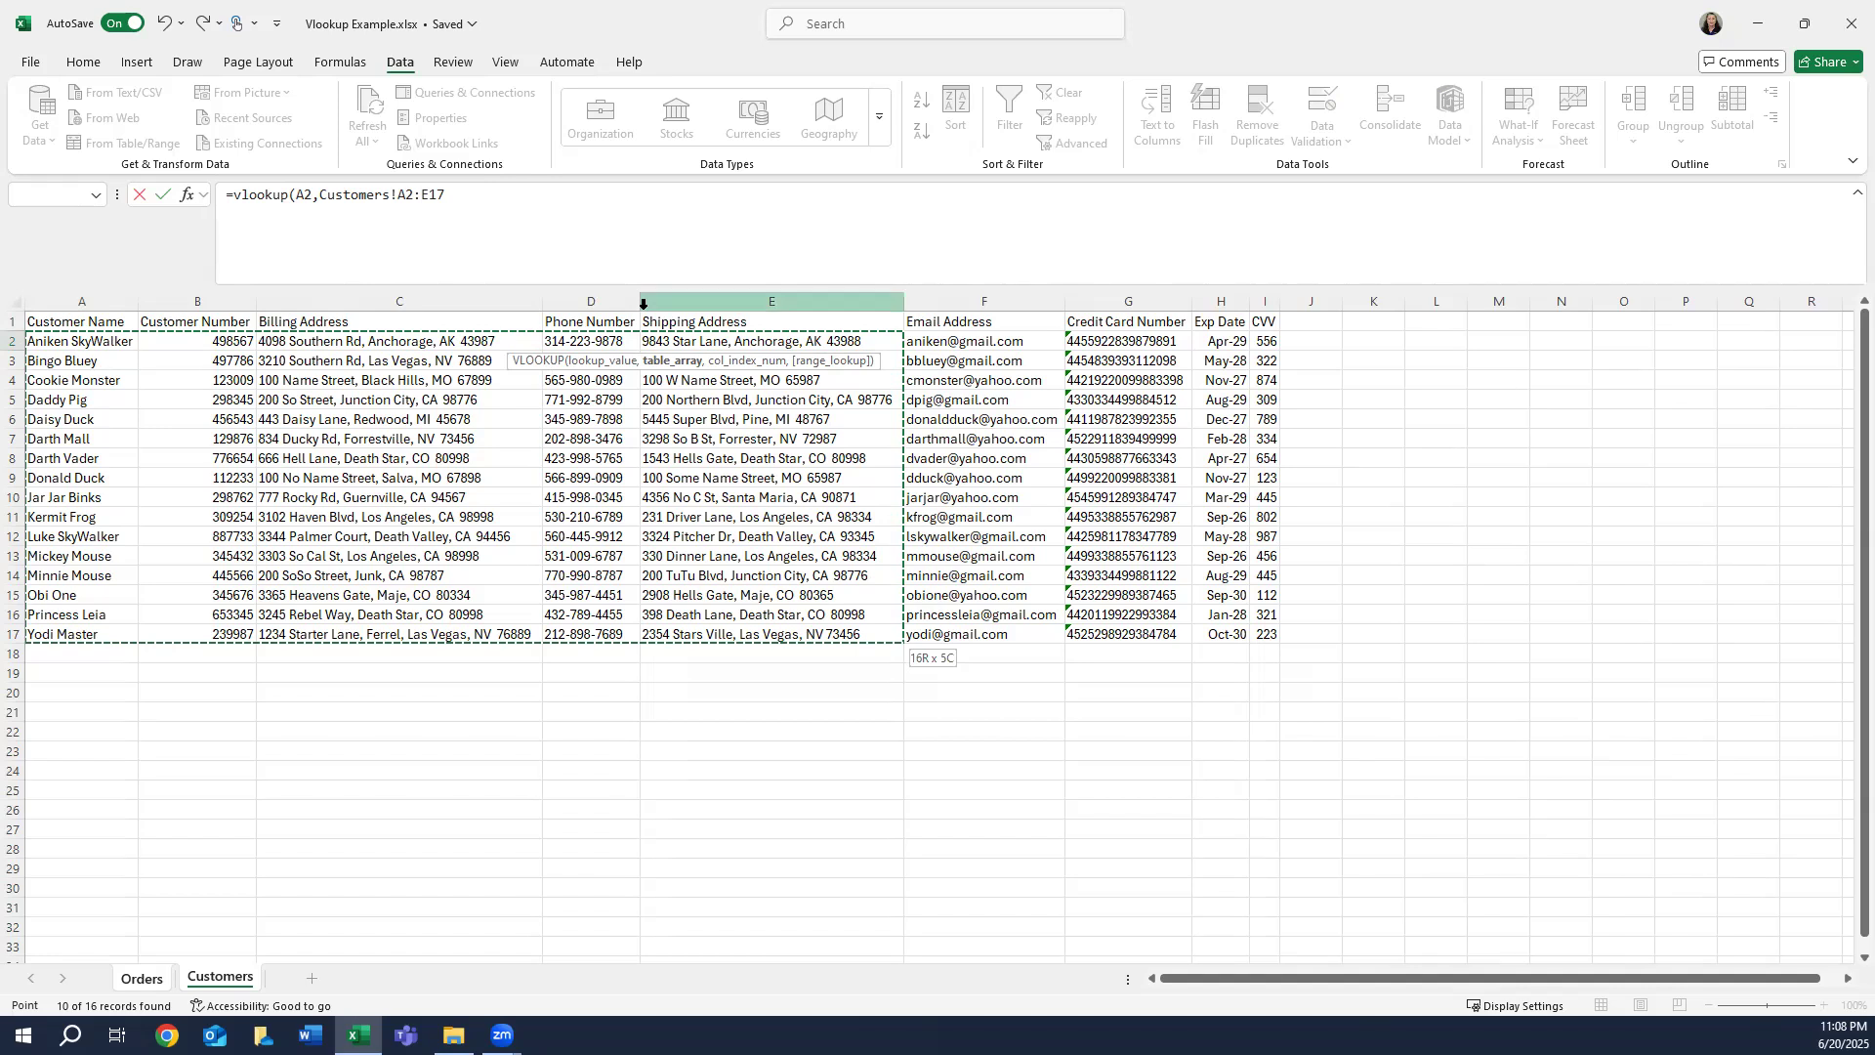
- Complete the VLOOKUP formula with column index 5 and FALSE for an exact match, and enter it
click(451, 196)
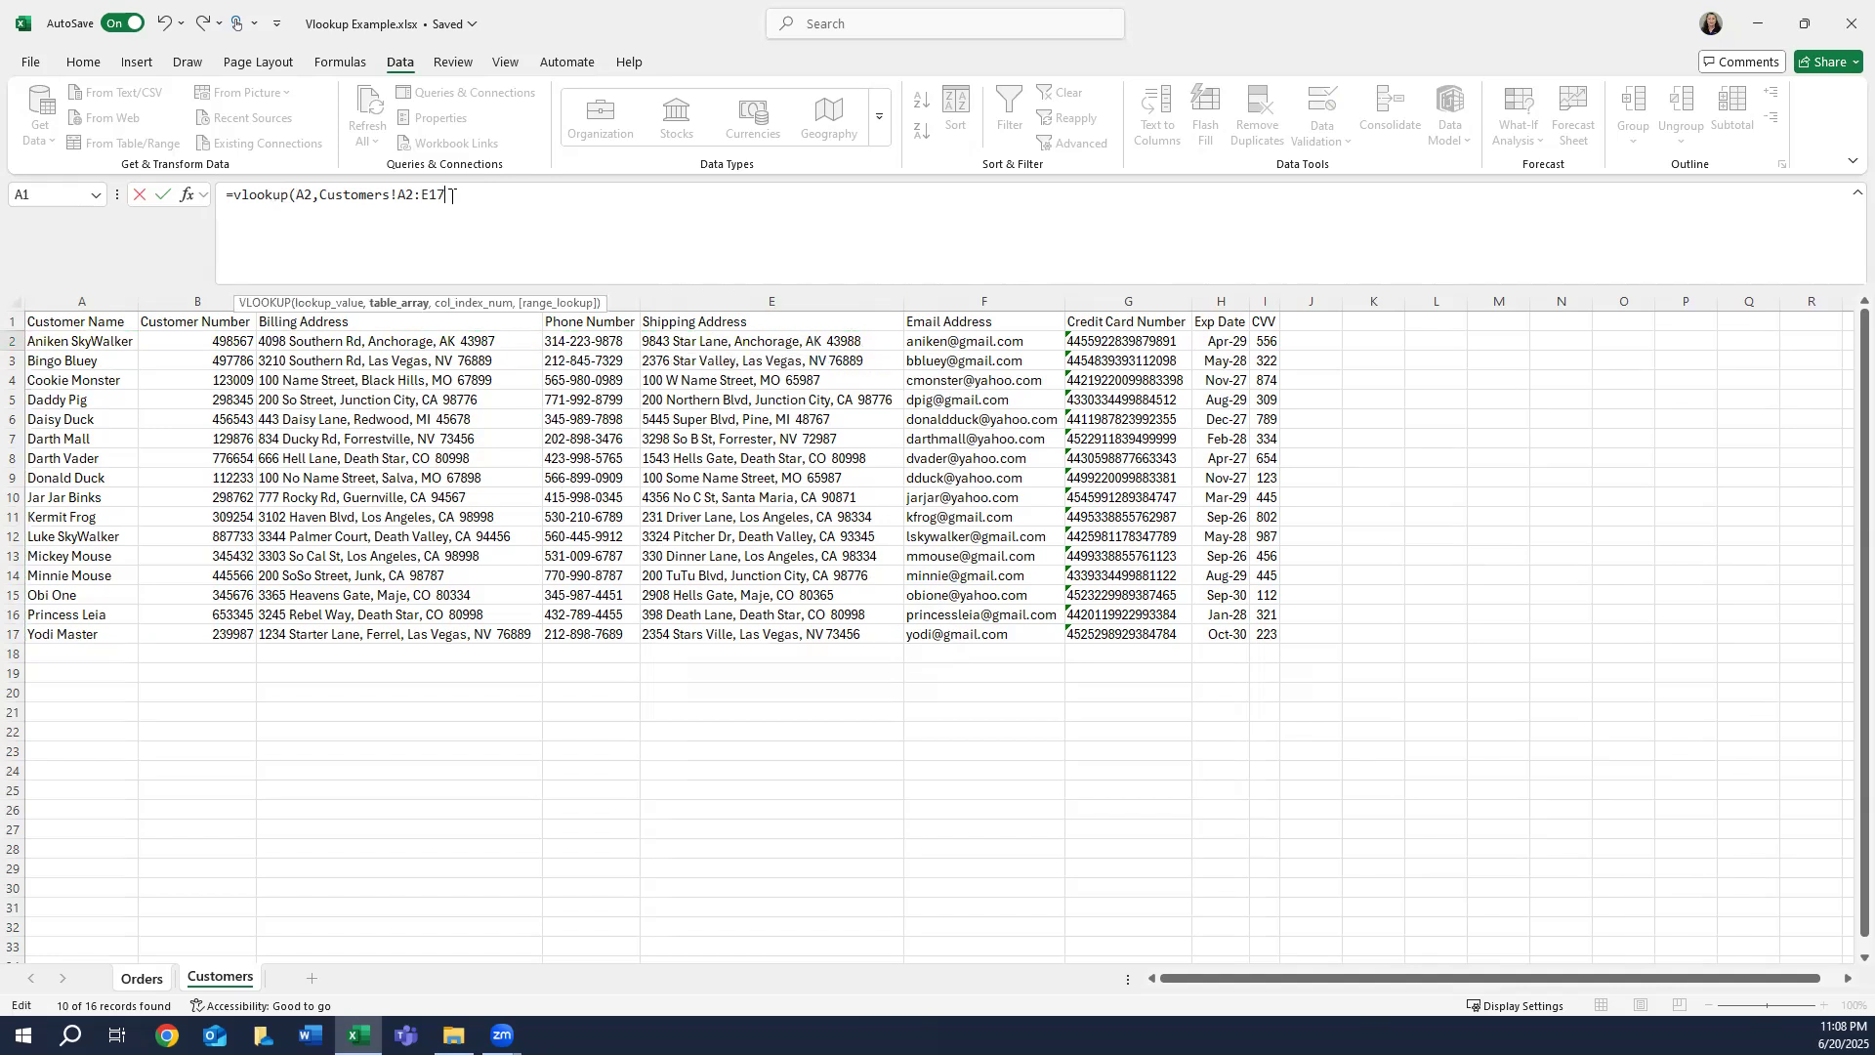
text(,5)
text(,5,)
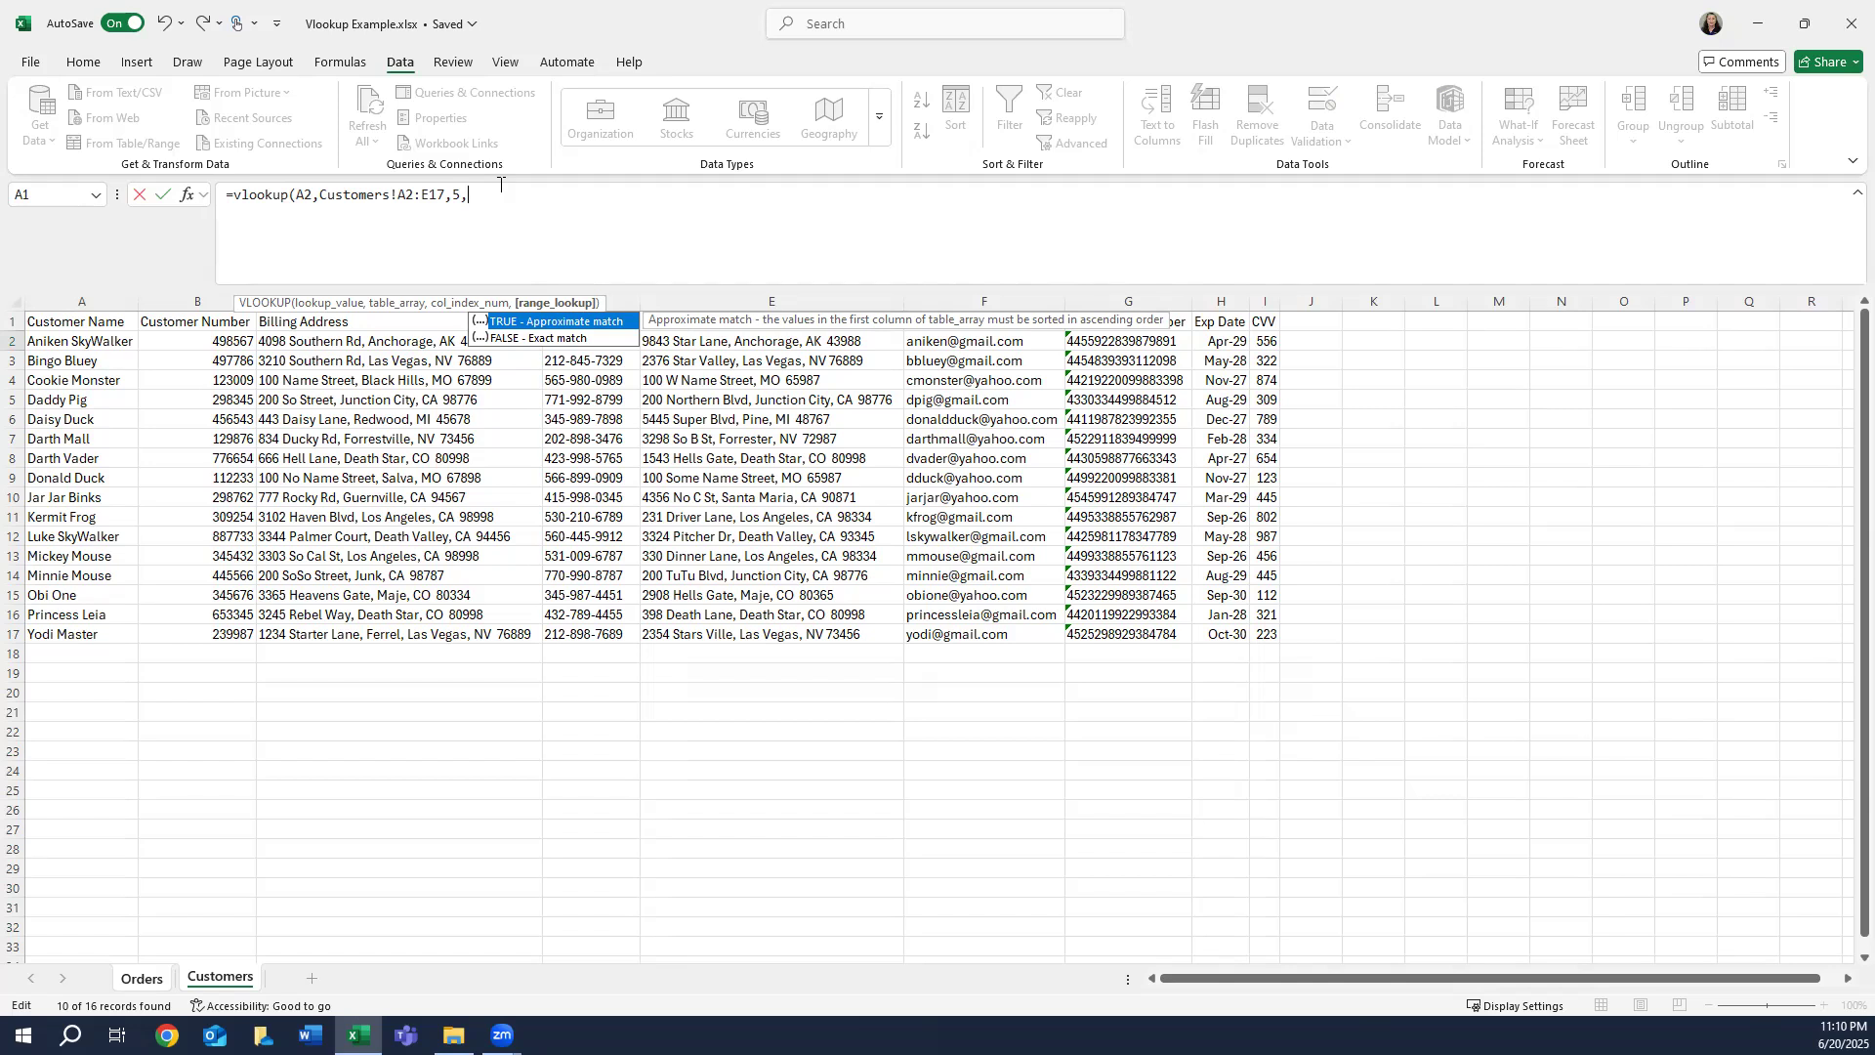
text(FALS)
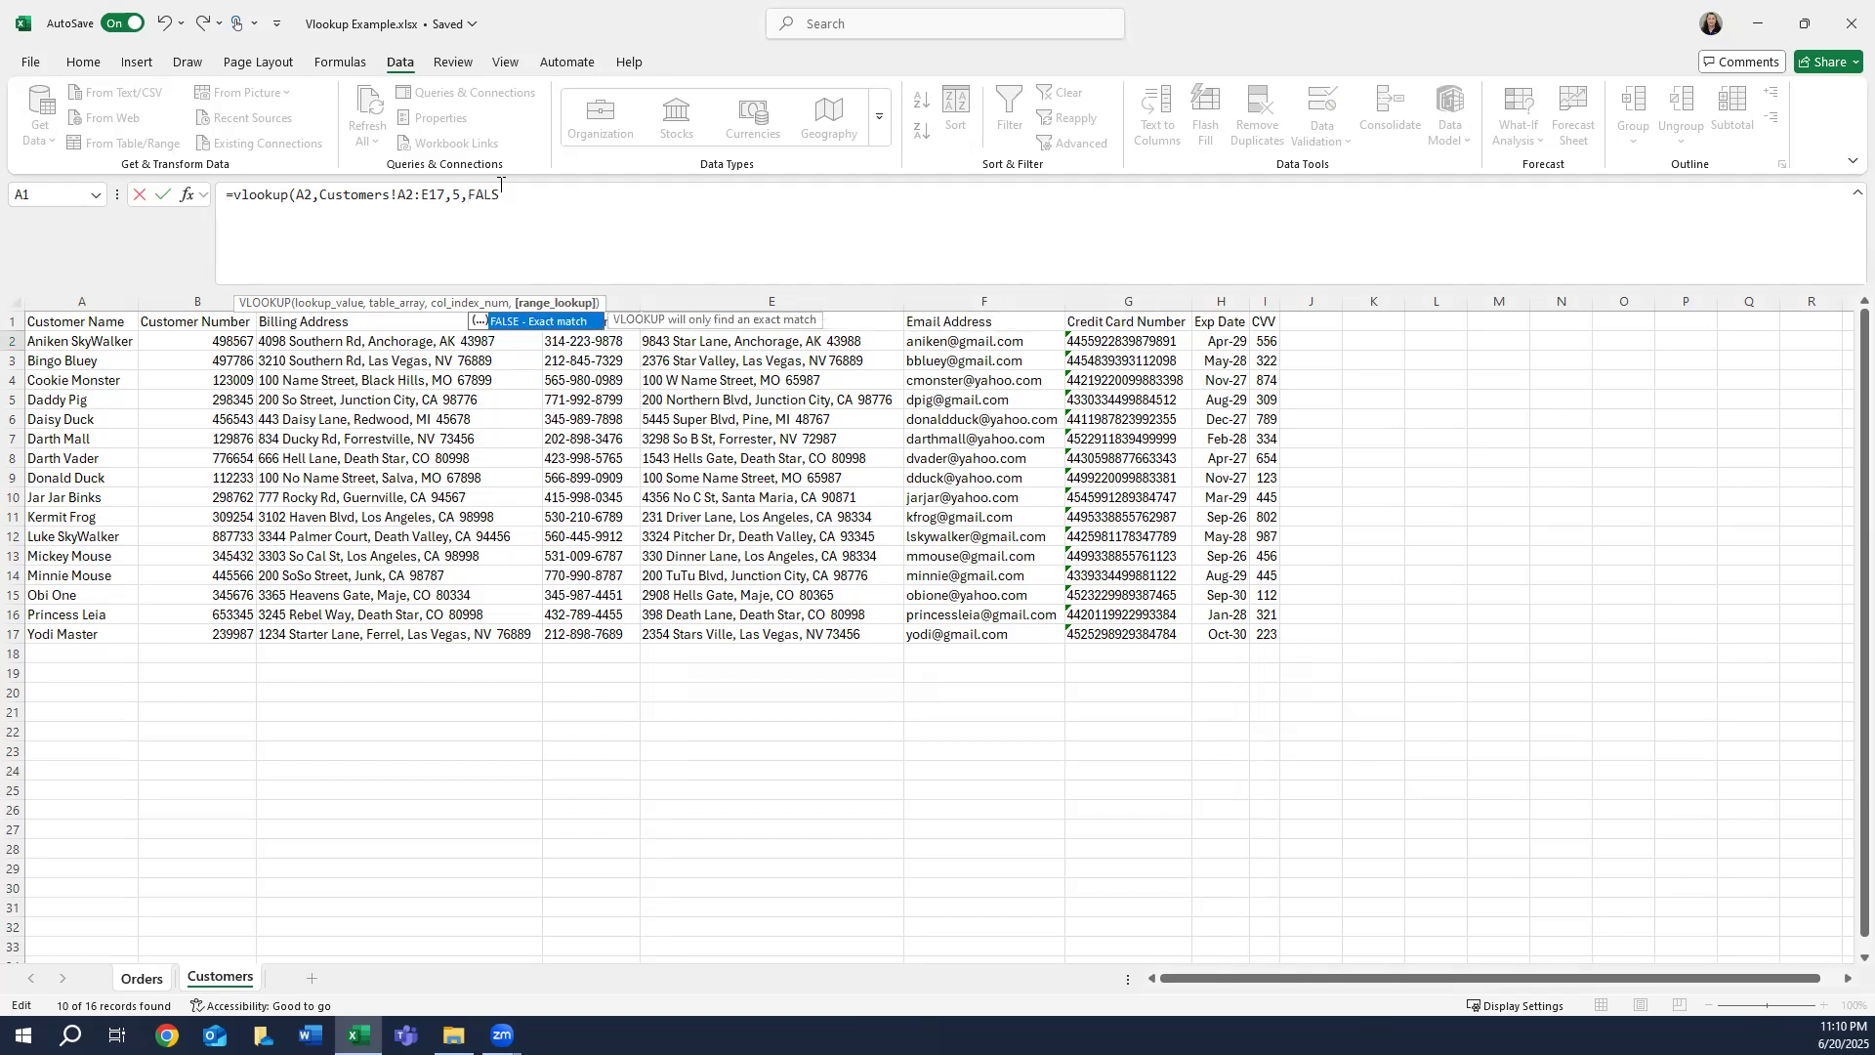
text(E))
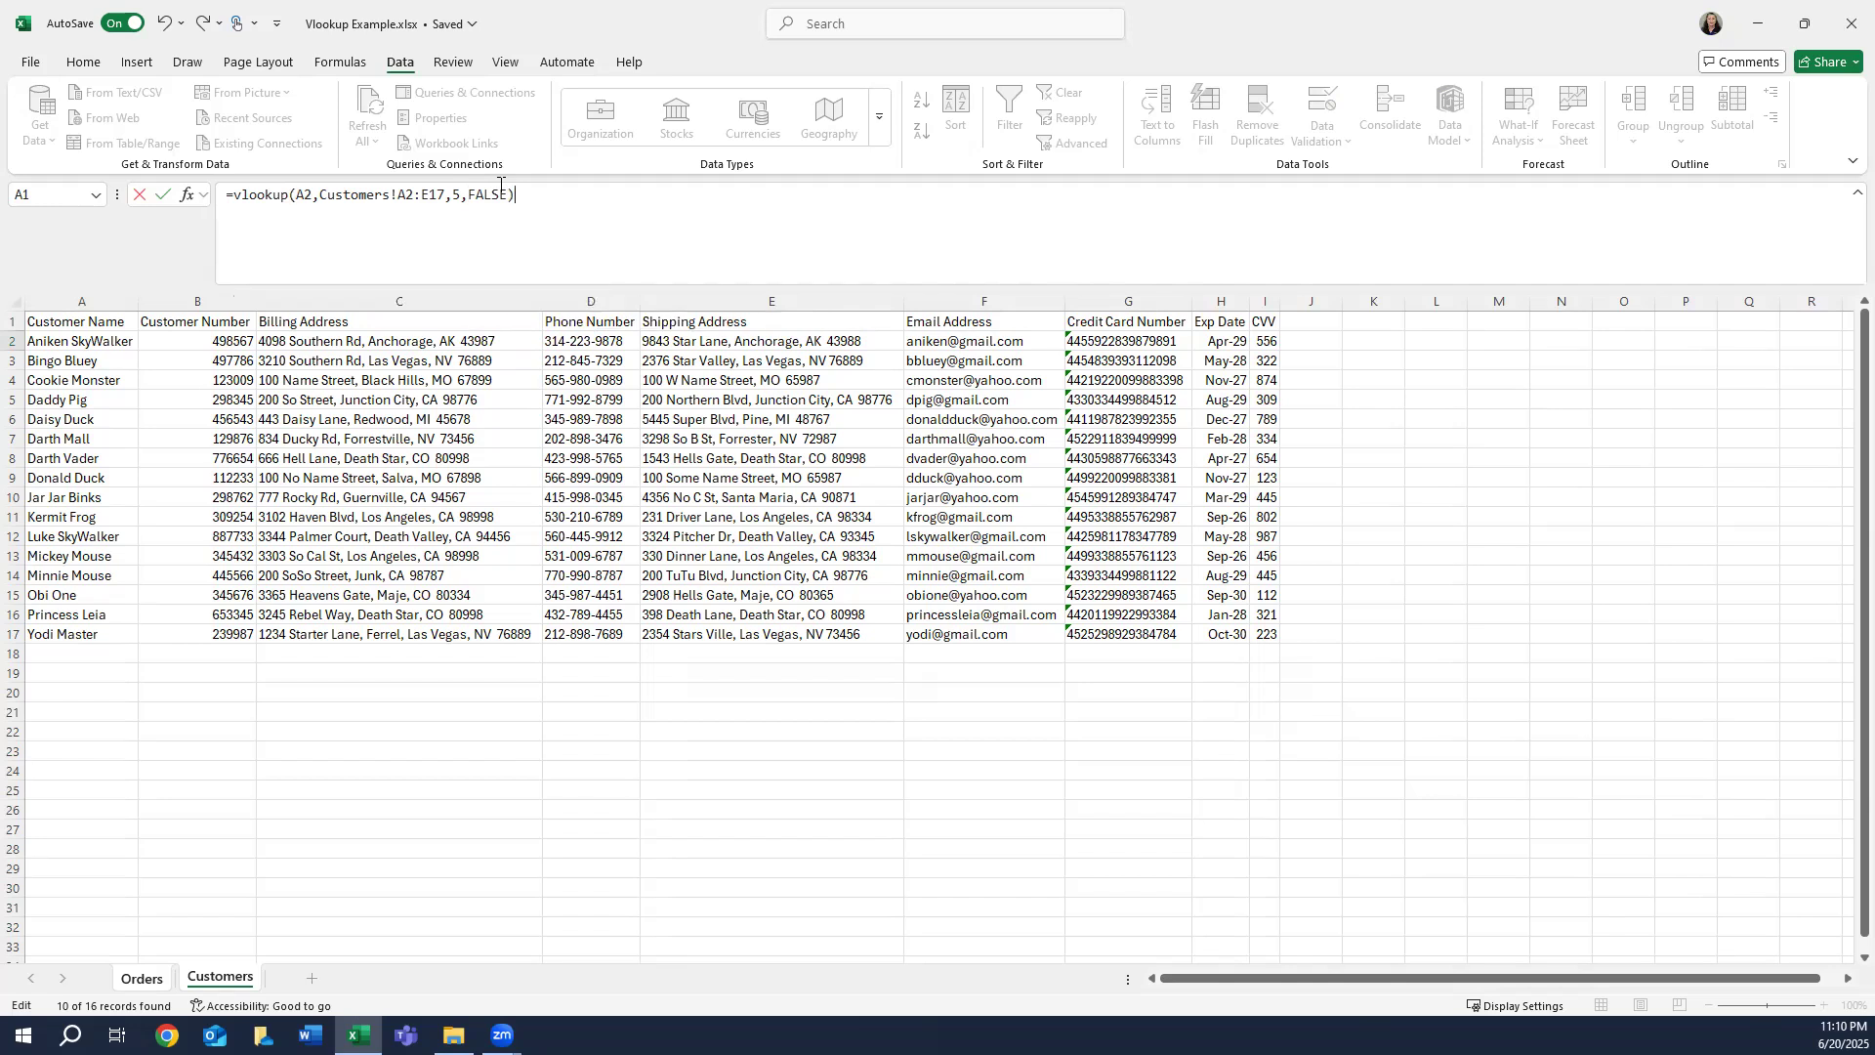
key(Tab)
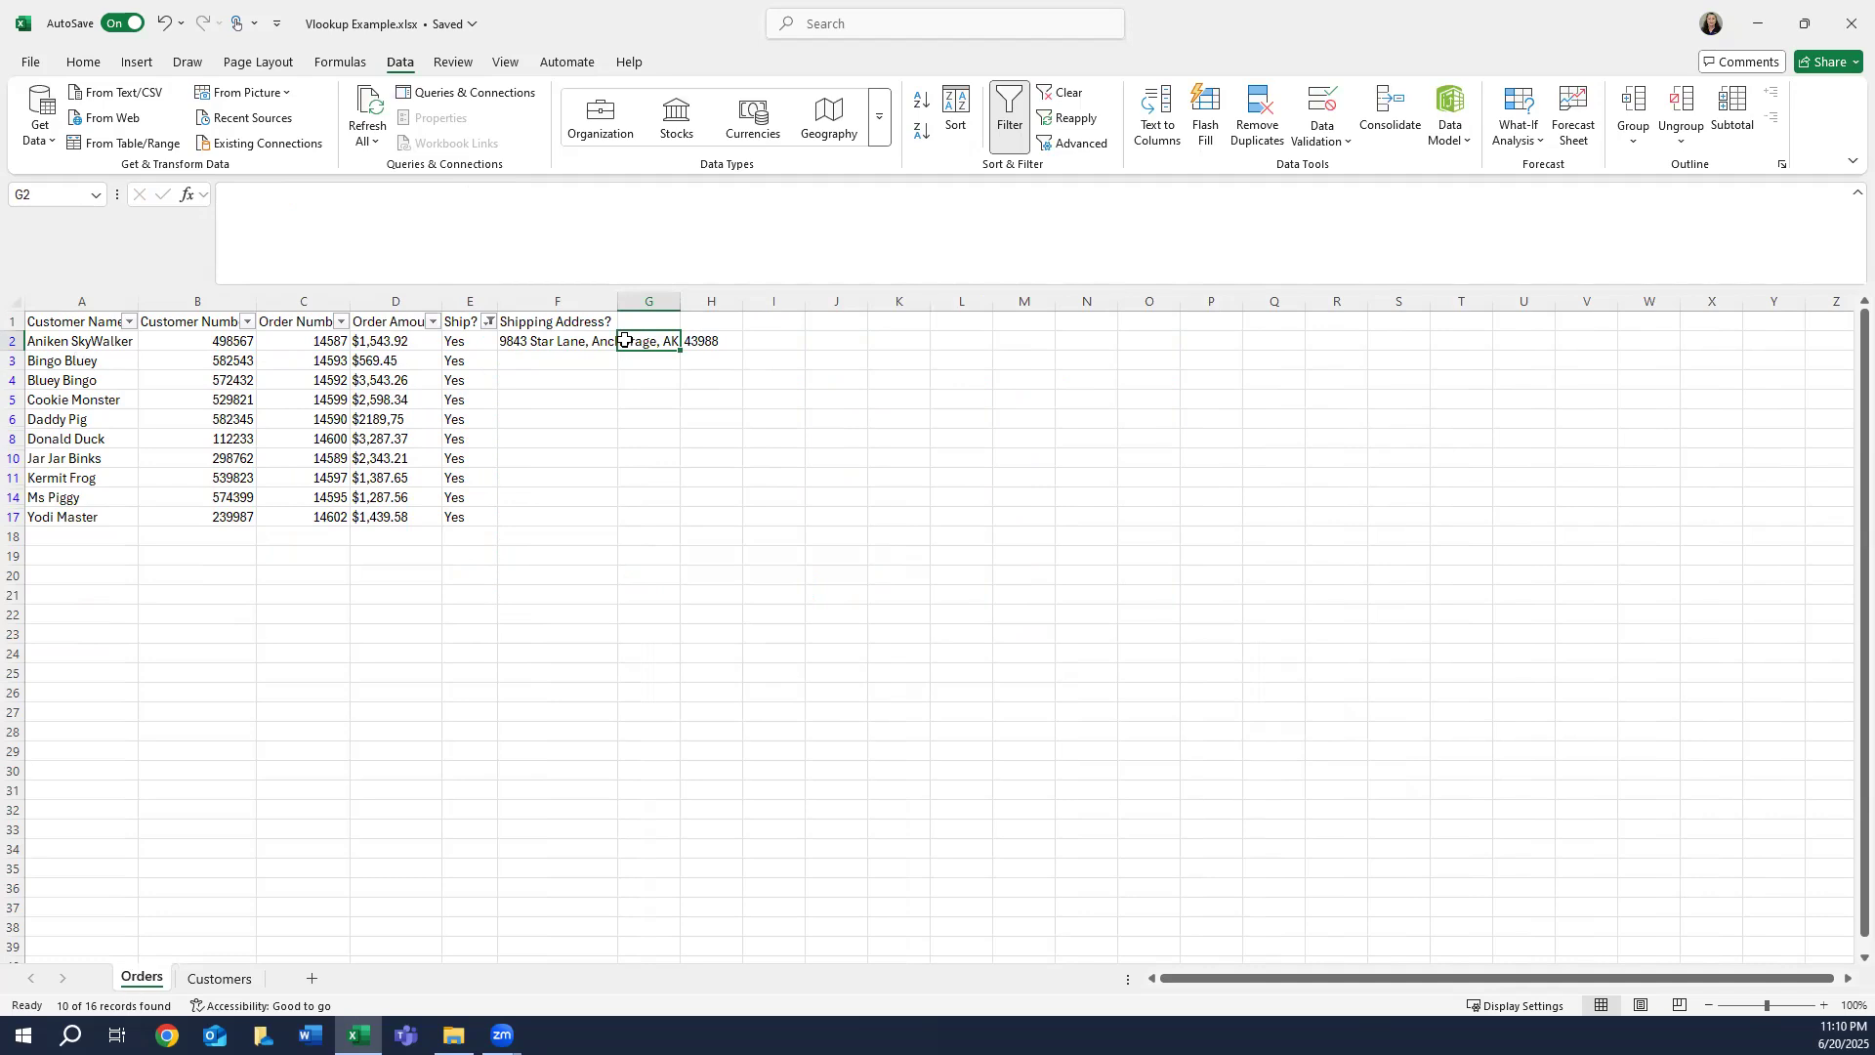
- Compare the address returned in F2 with the first customer's shipping address on the Customers sheet
click(559, 340)
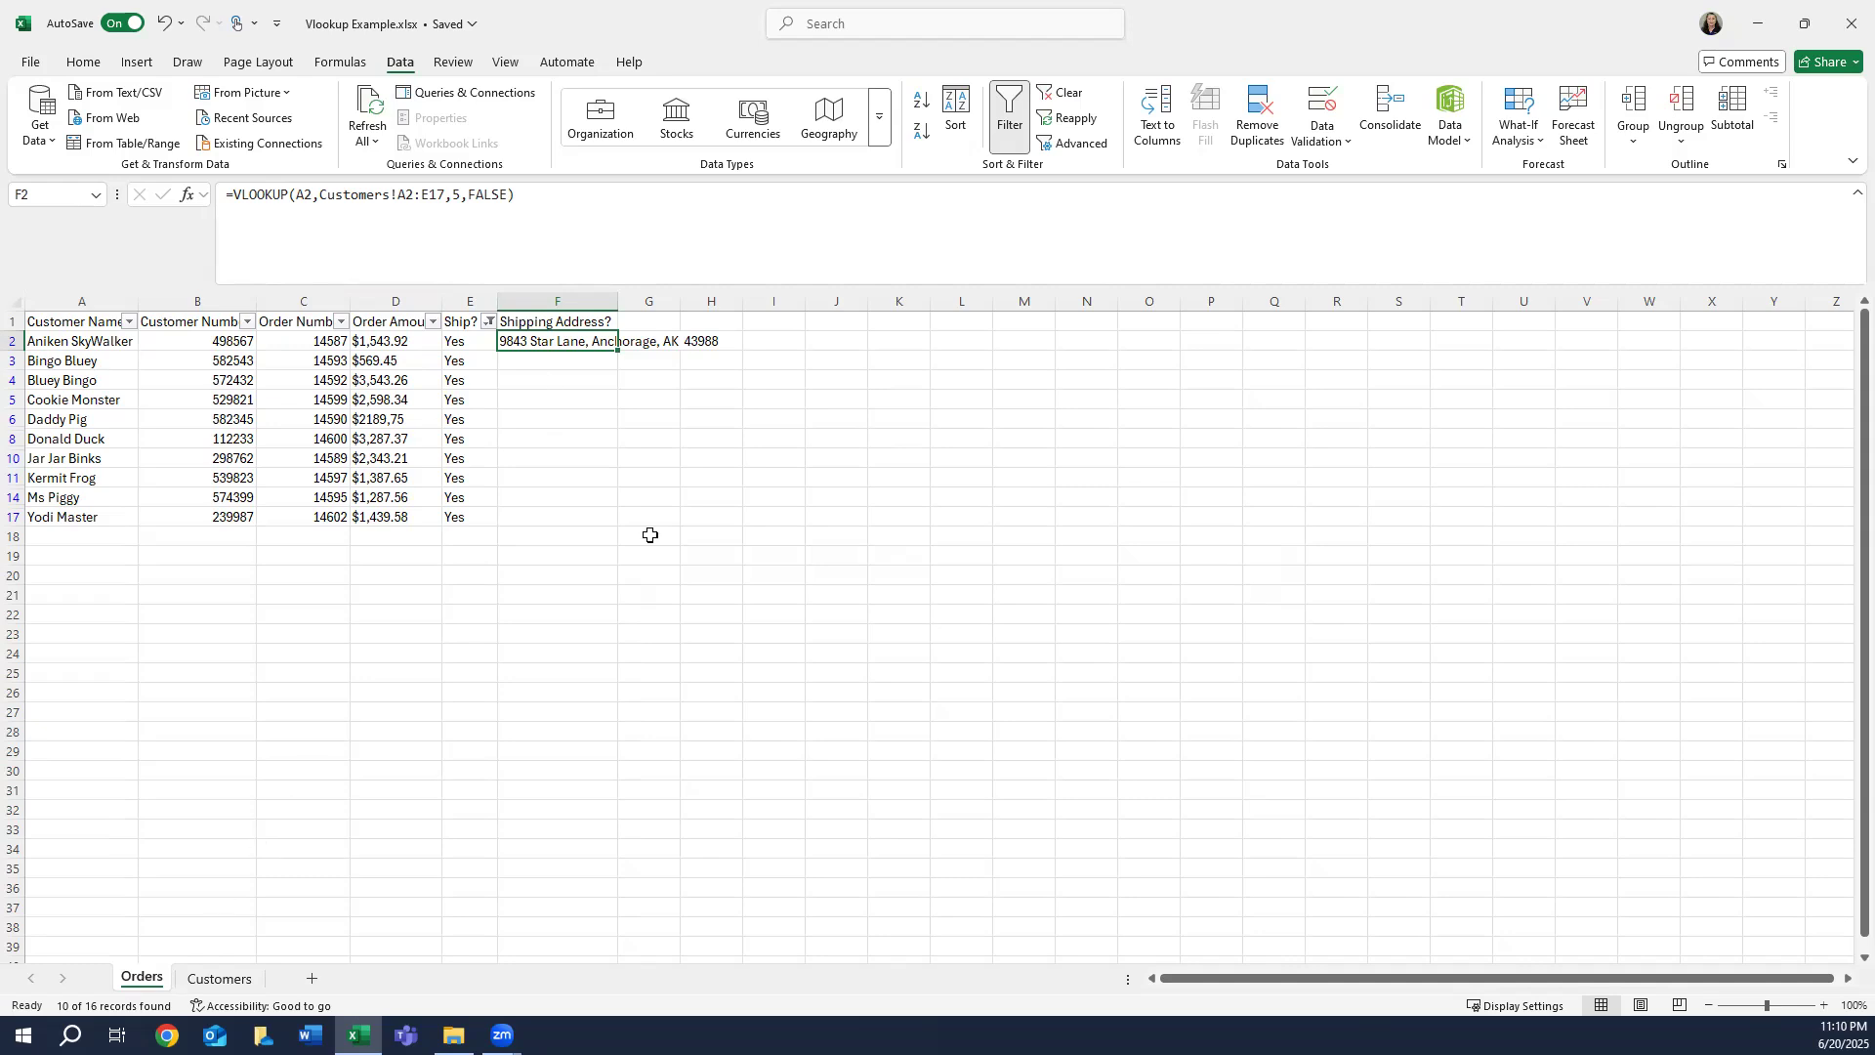
click(235, 978)
click(776, 328)
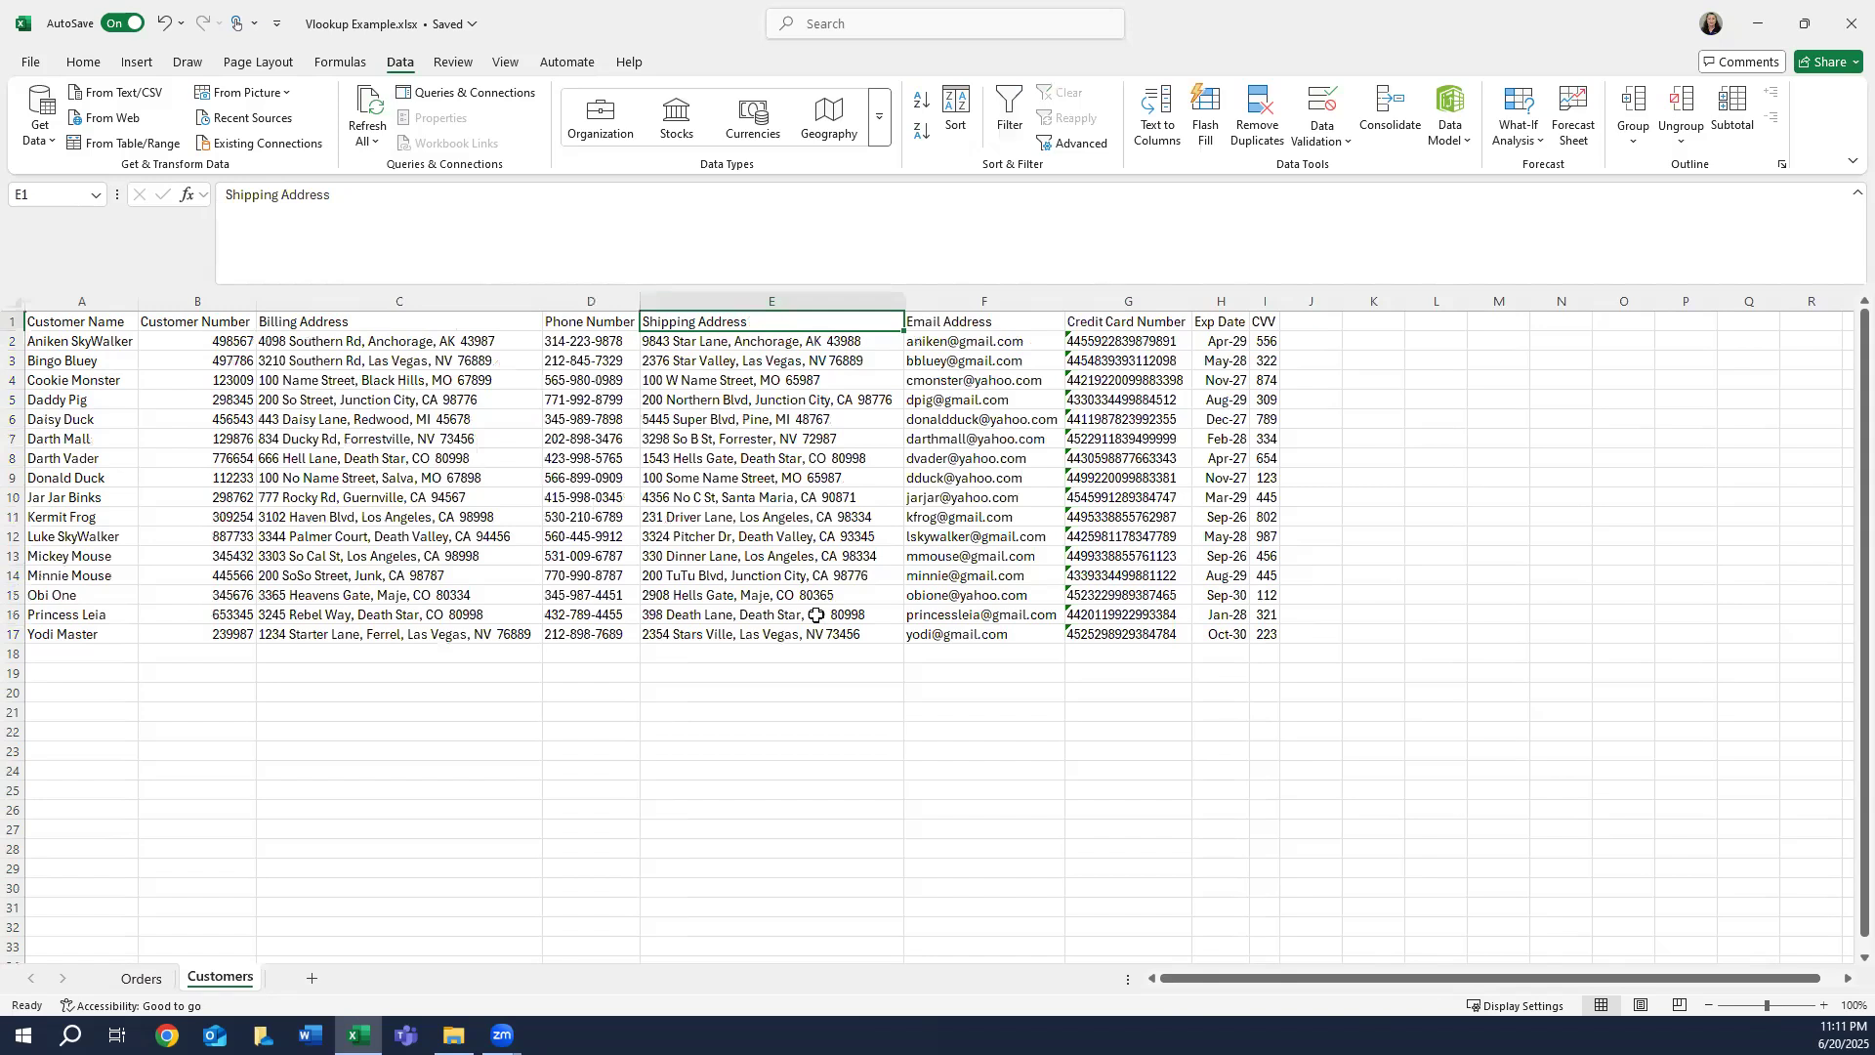
click(728, 341)
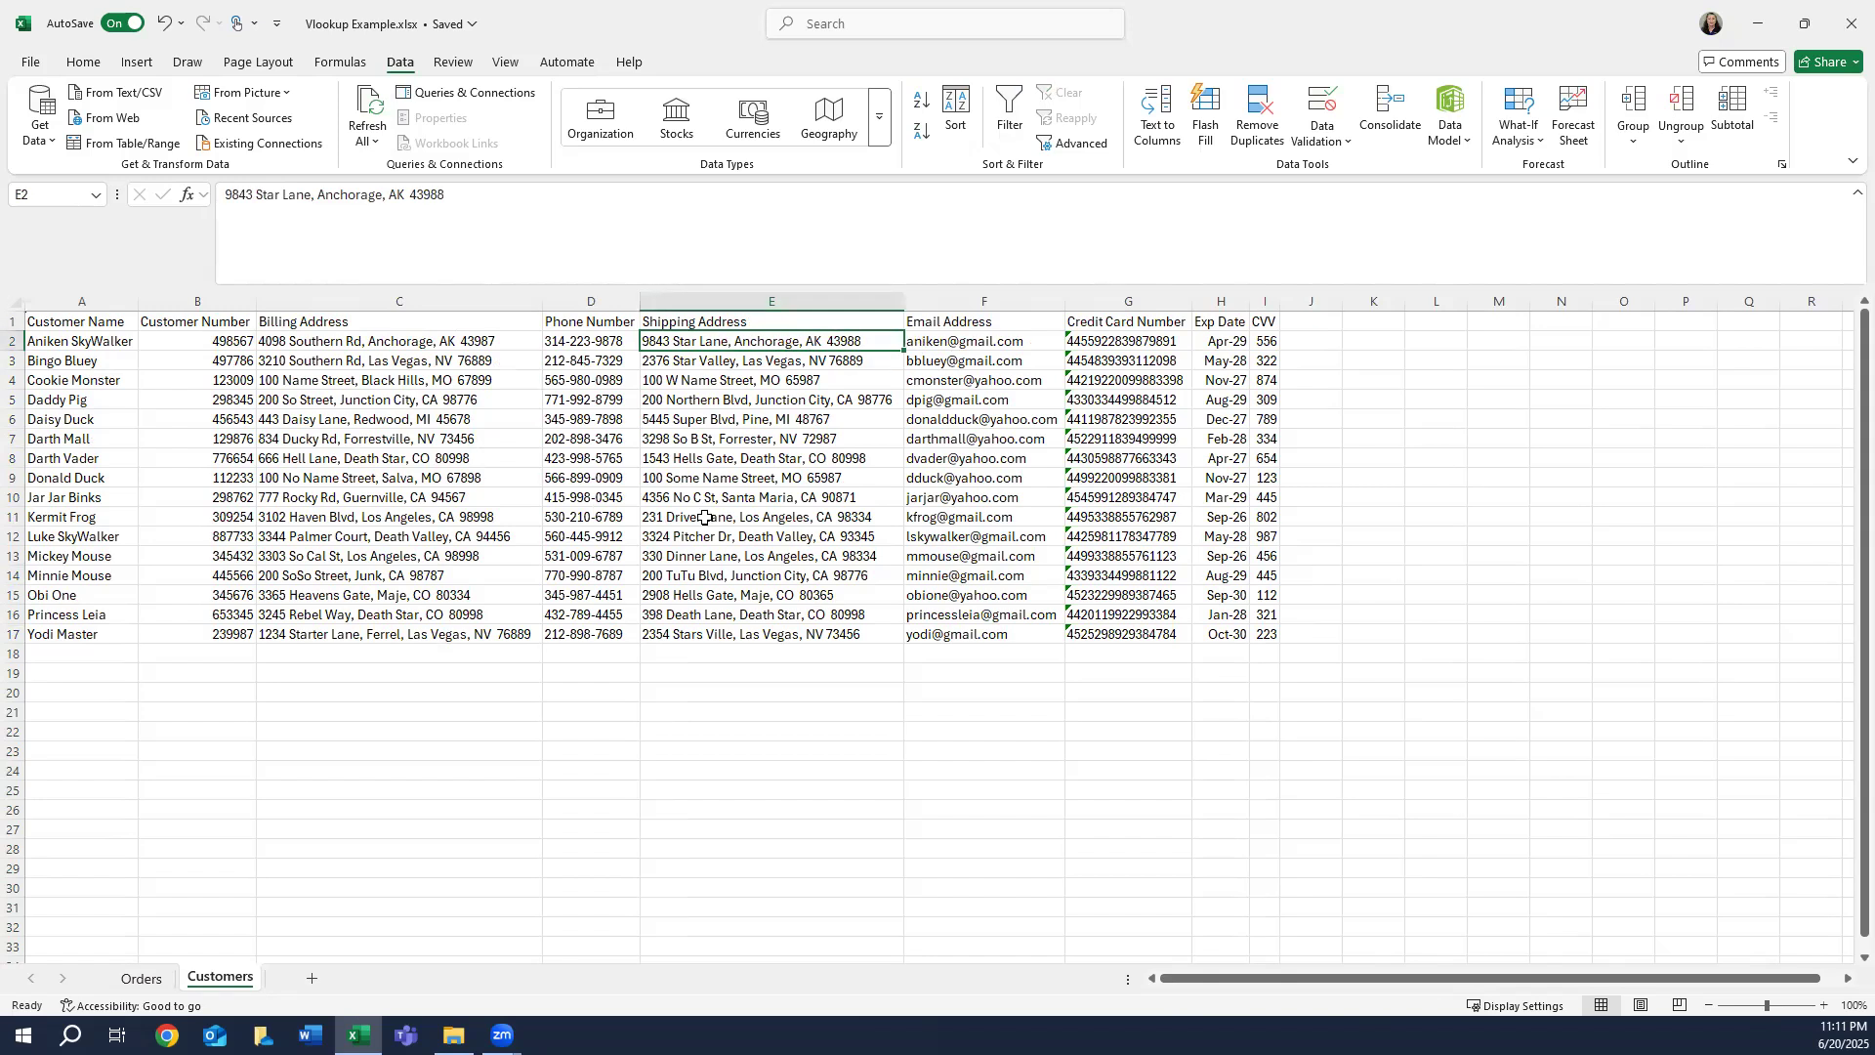
click(142, 978)
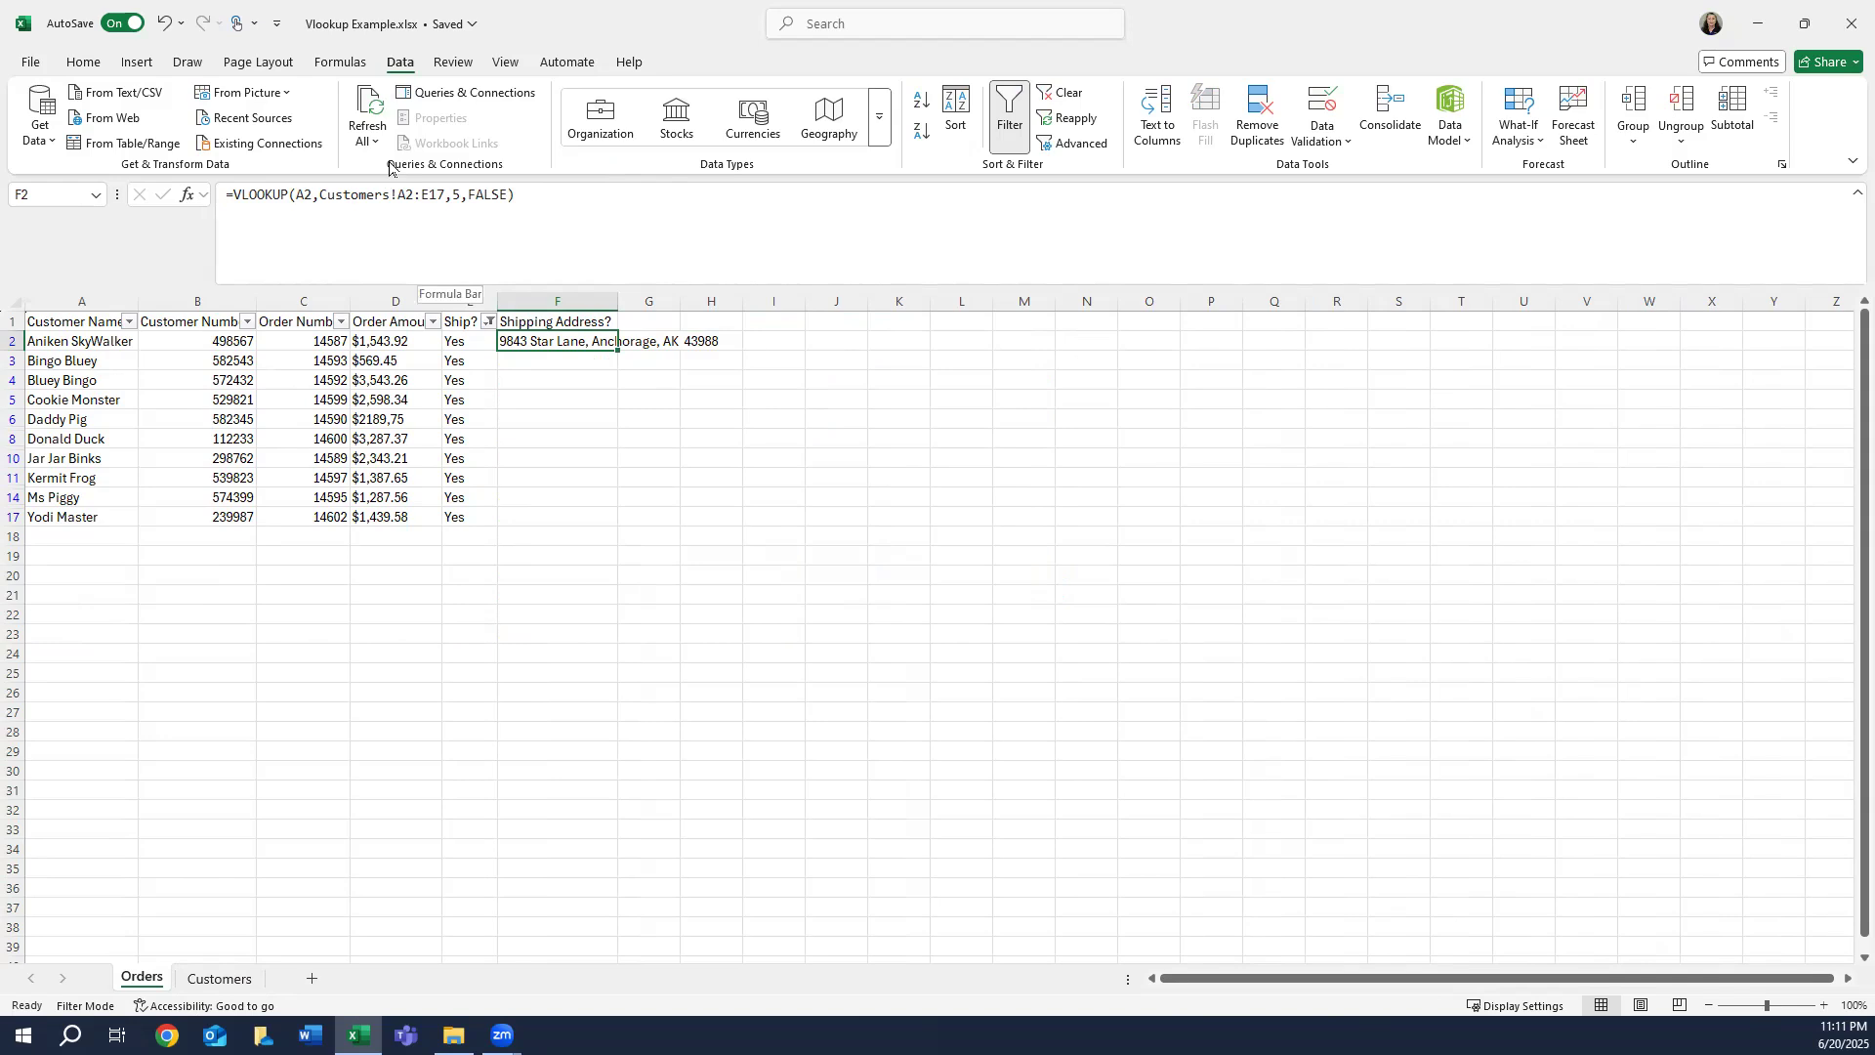
- Try making the start of the table array absolute with $A in the F2 VLOOKUP formula
click(392, 203)
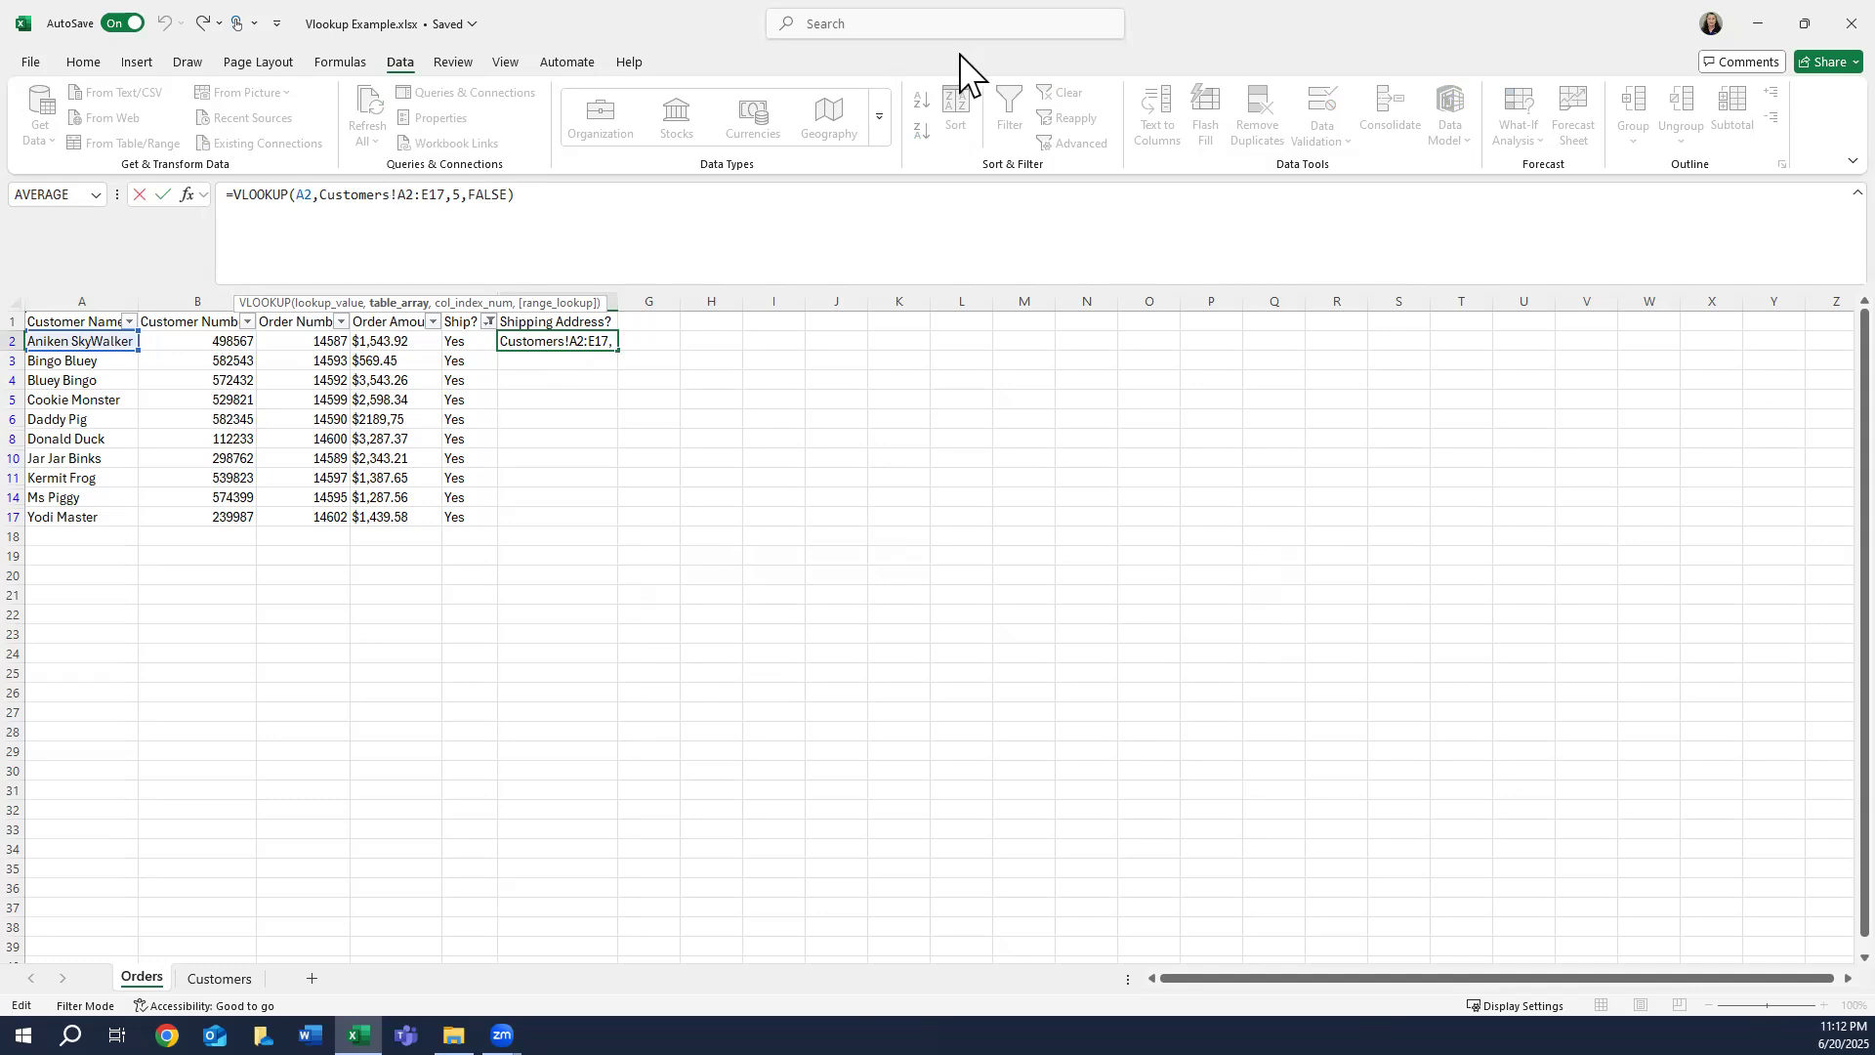
text($A)
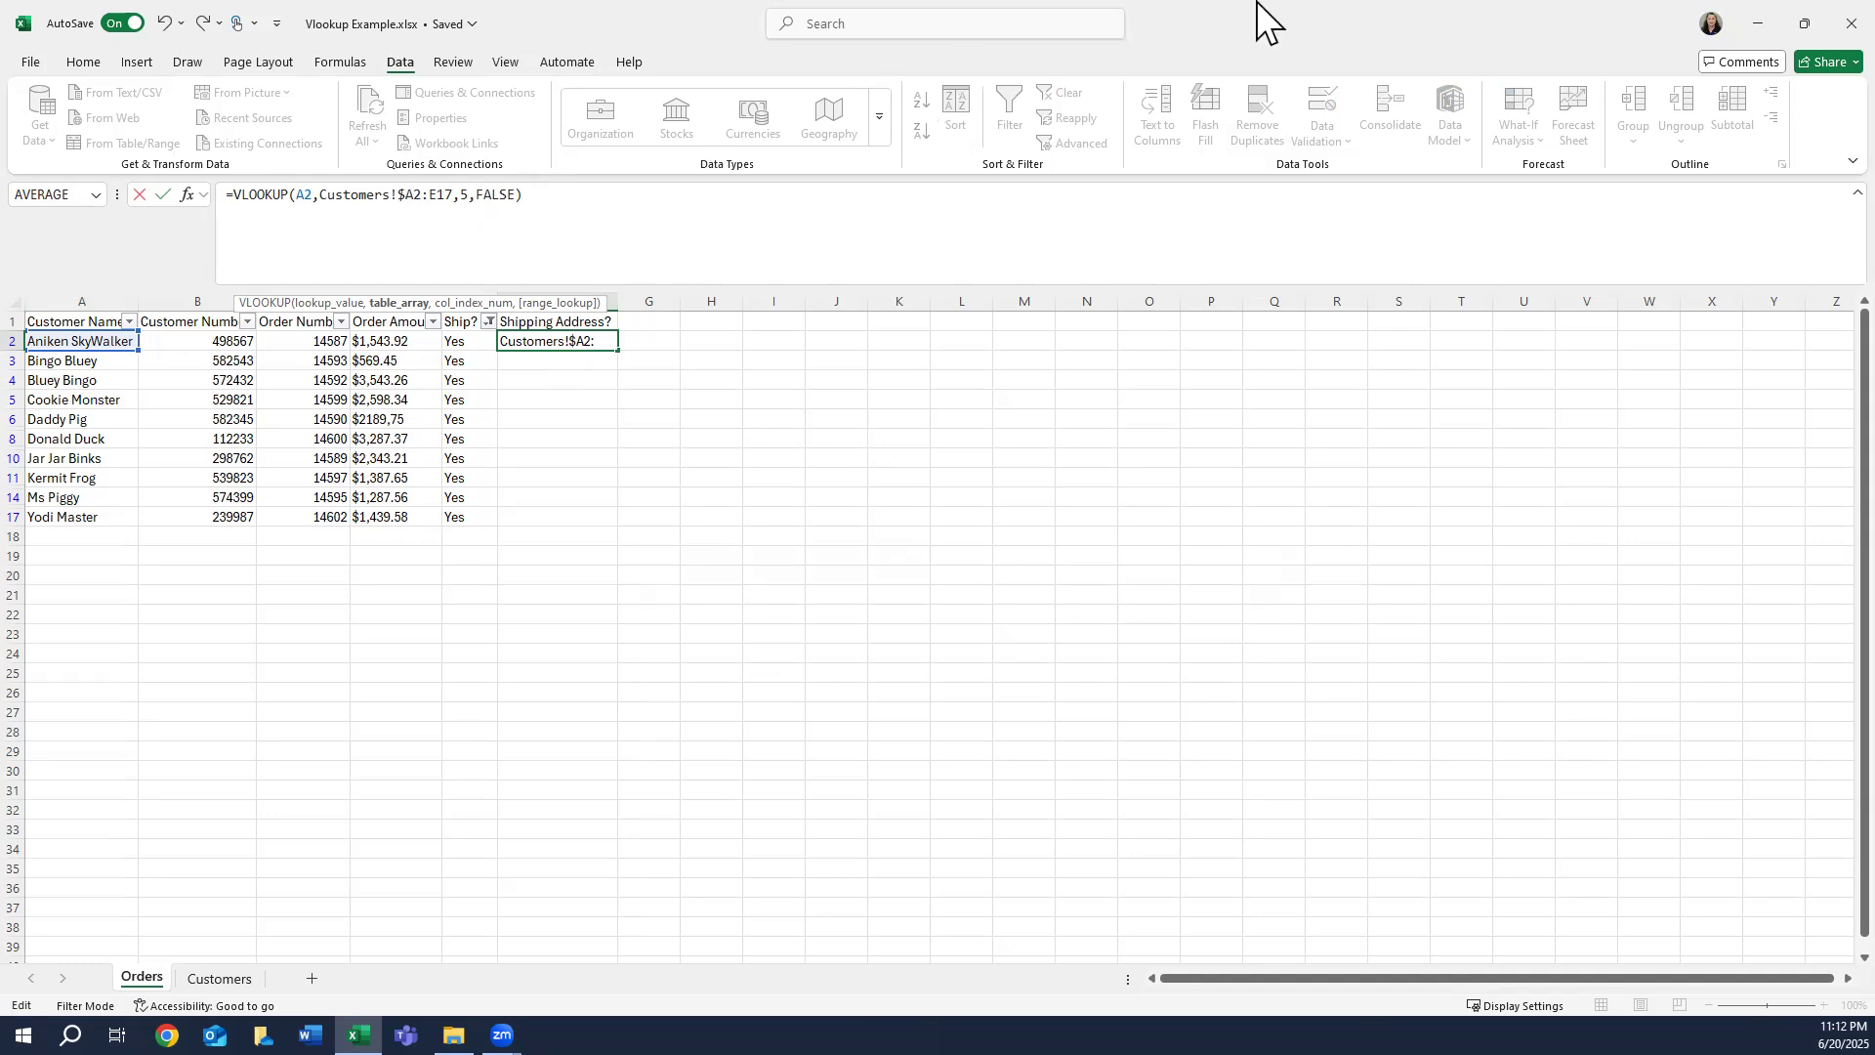
text($)
key(BackSpace)
key(BackSpace)
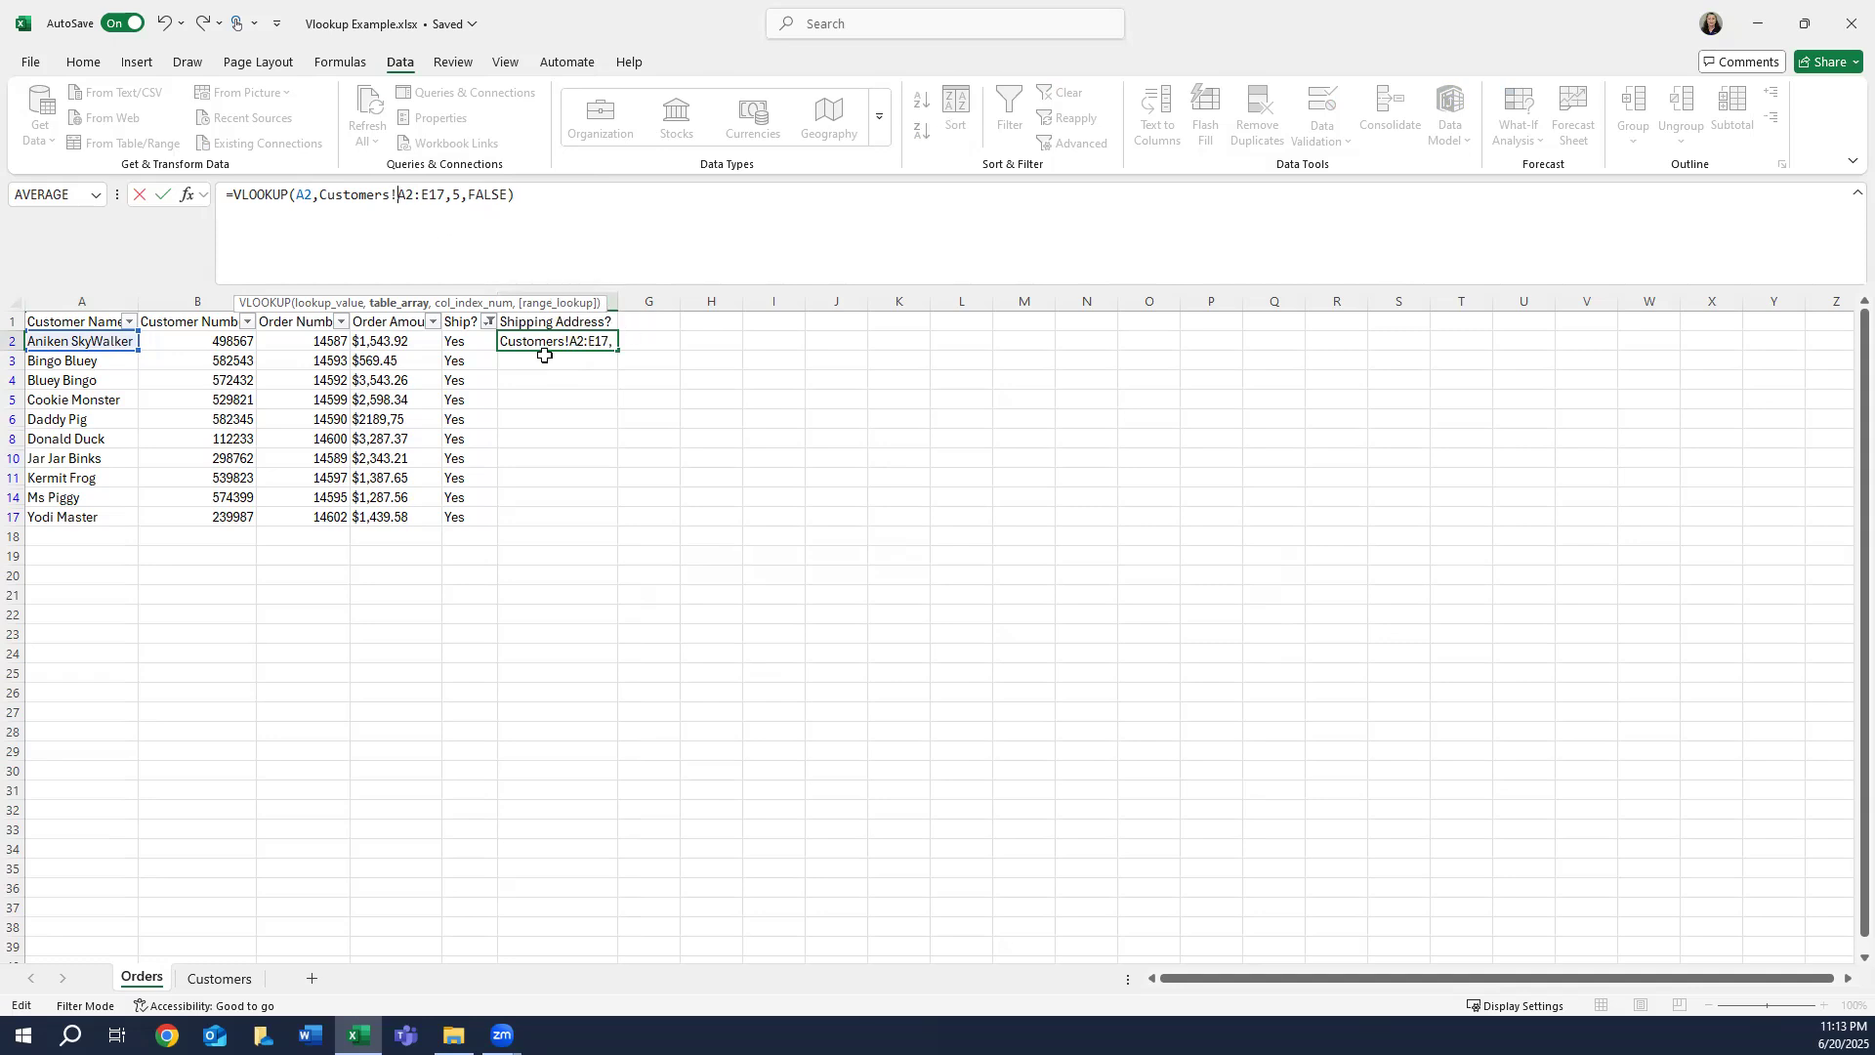
click(613, 304)
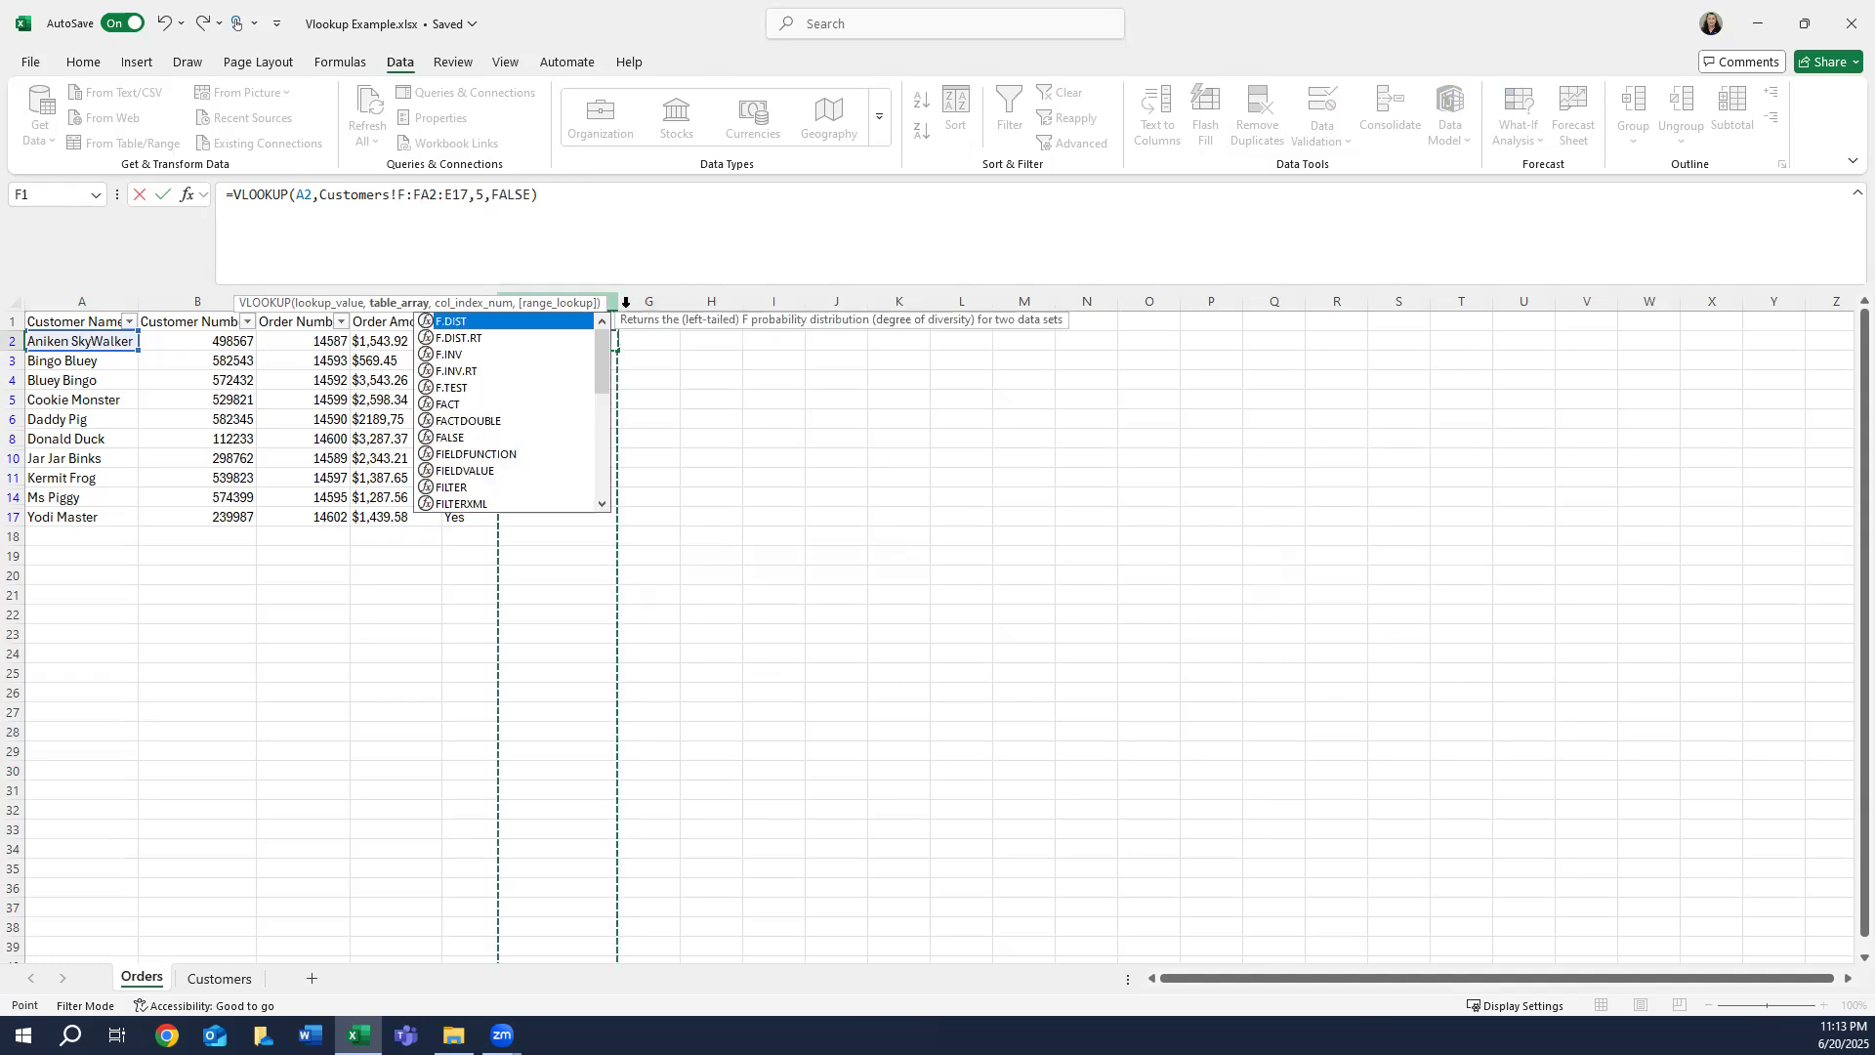
click(630, 577)
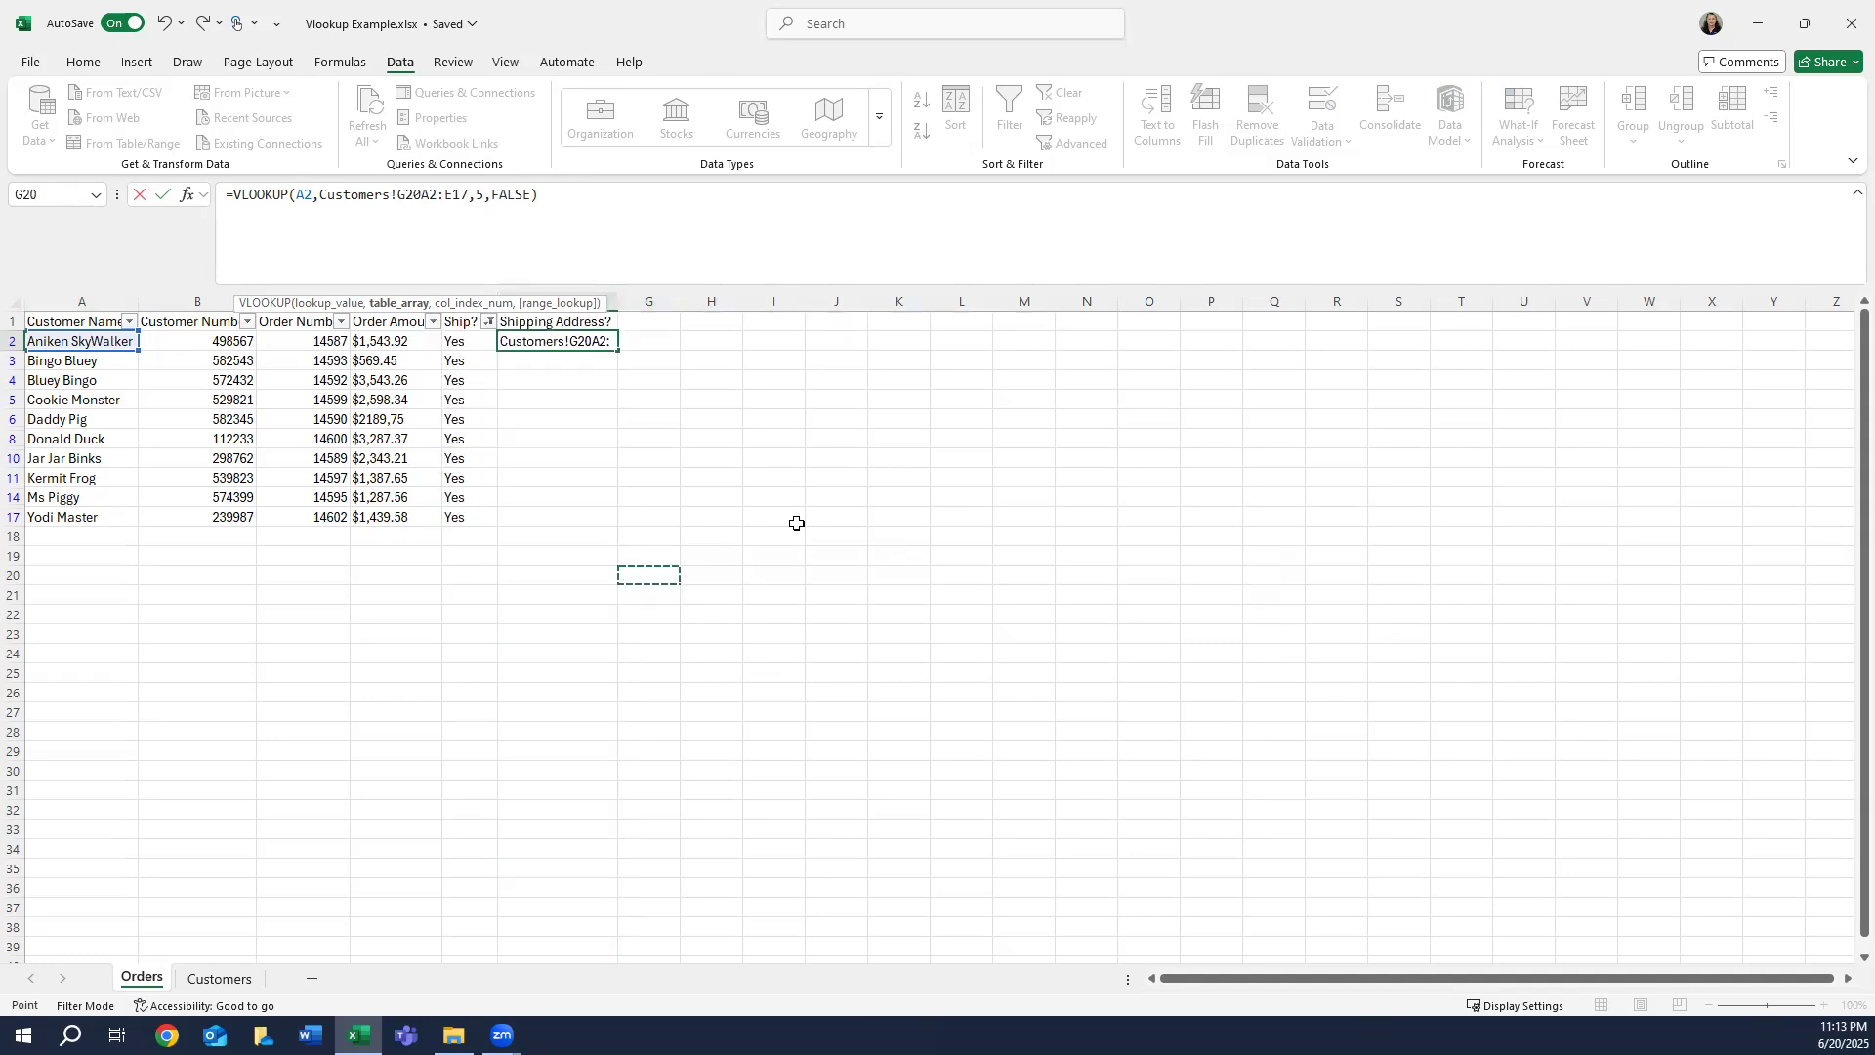
click(614, 304)
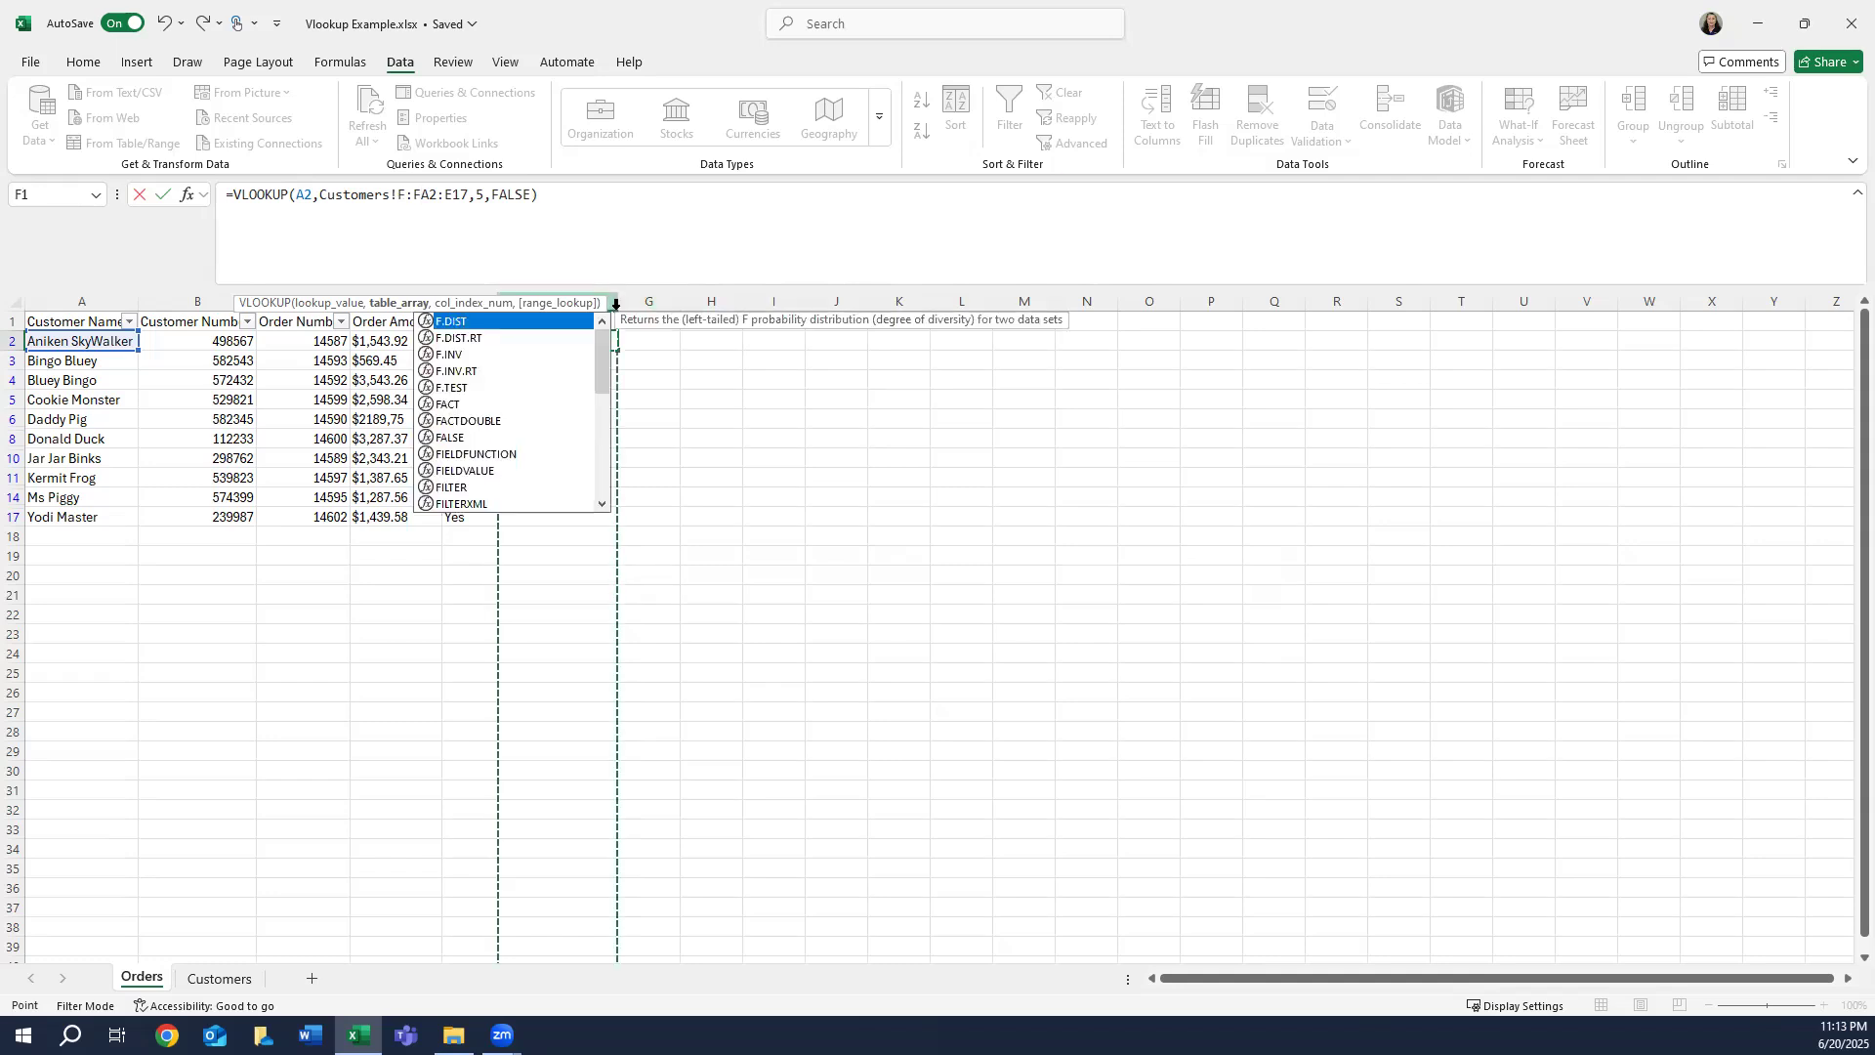
click(623, 304)
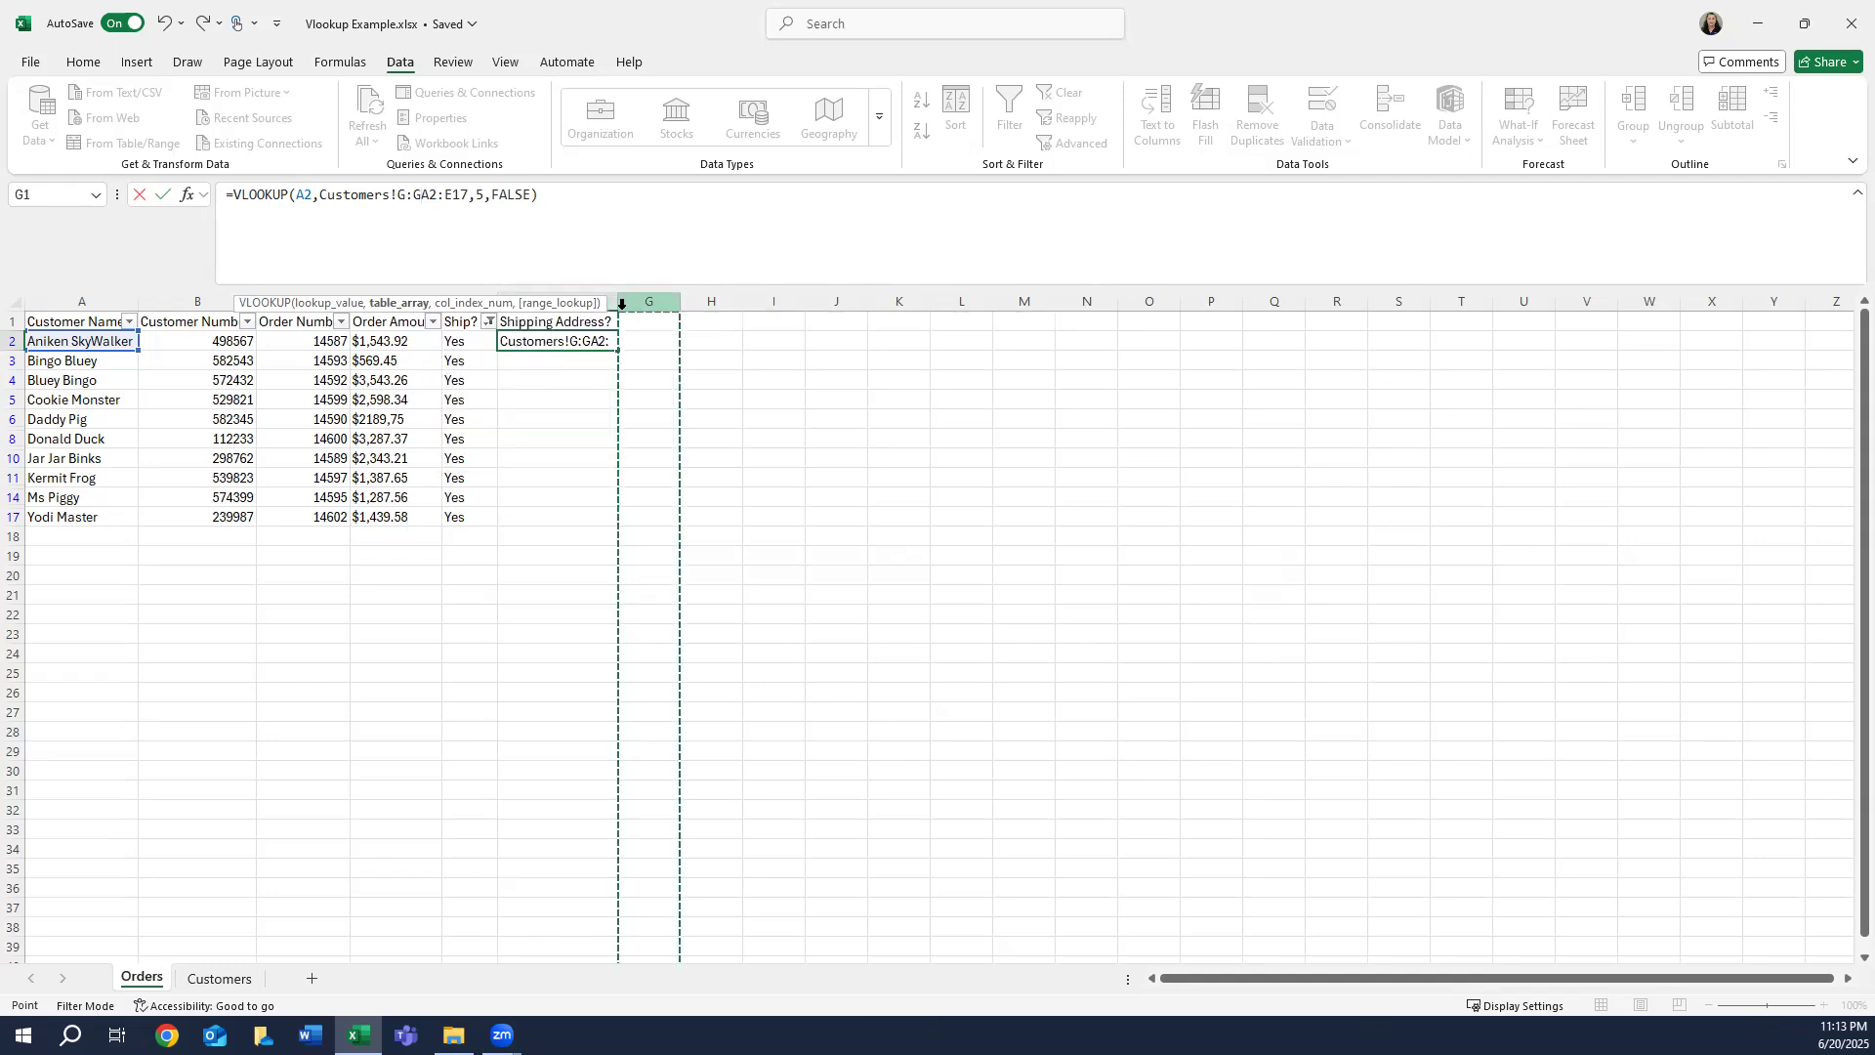
- Restore the table array in the F2 VLOOKUP formula to Customers!A2:E17 and enter the corrected formula
click(592, 196)
key(ctrl+z)
key(ctrl+z)
key(ctrl+z)
key(ctrl+z)
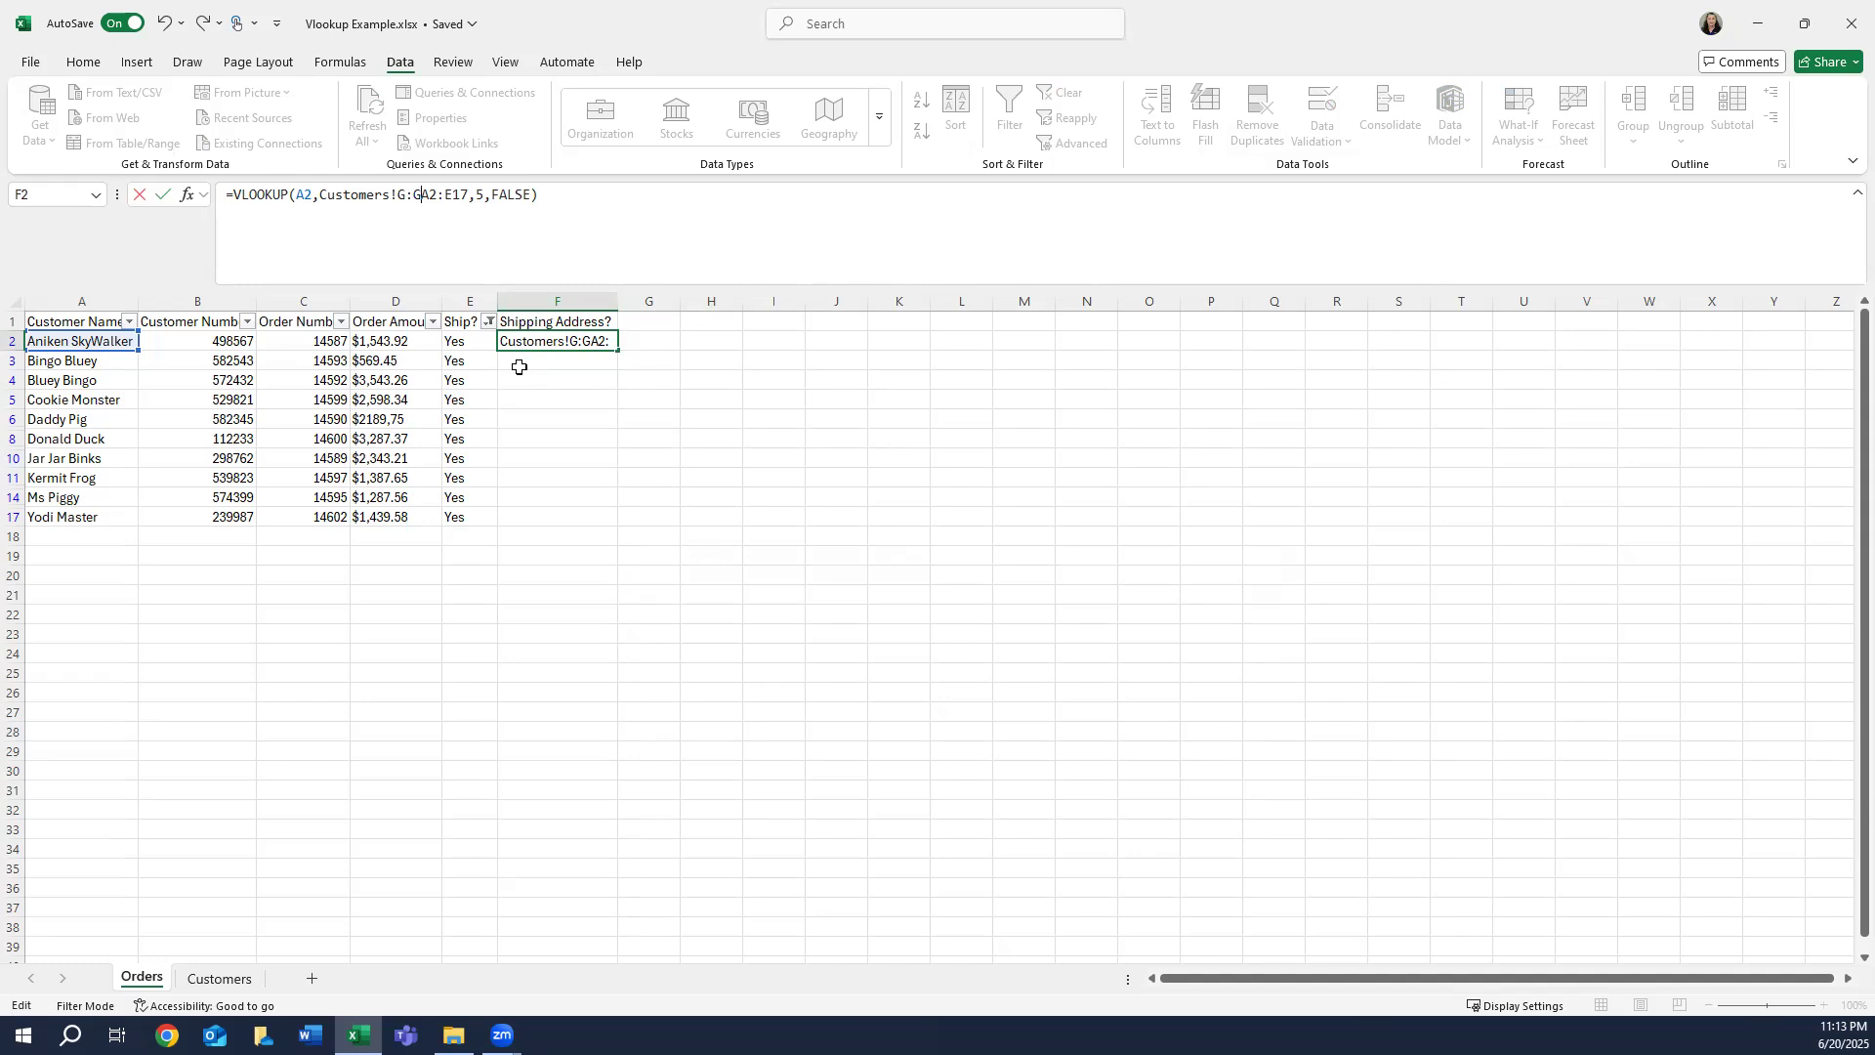
drag(550, 204, 418, 192)
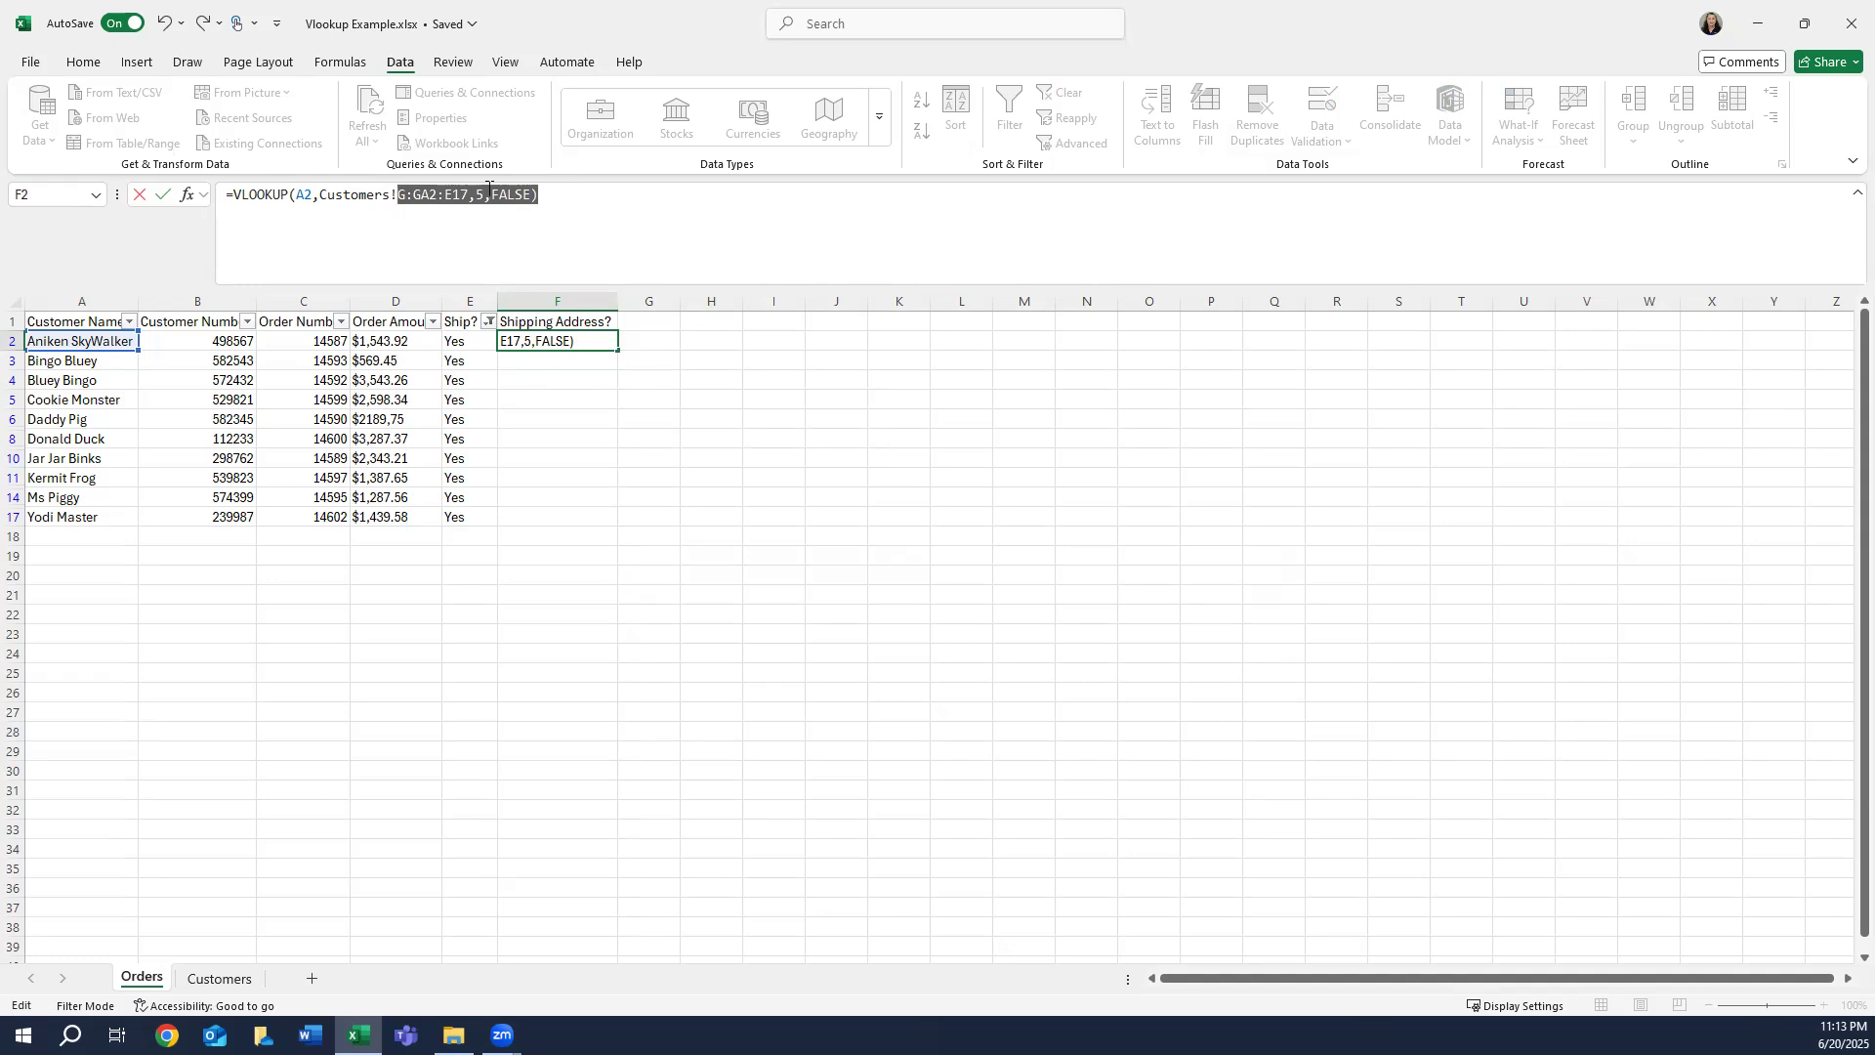
click(350, 200)
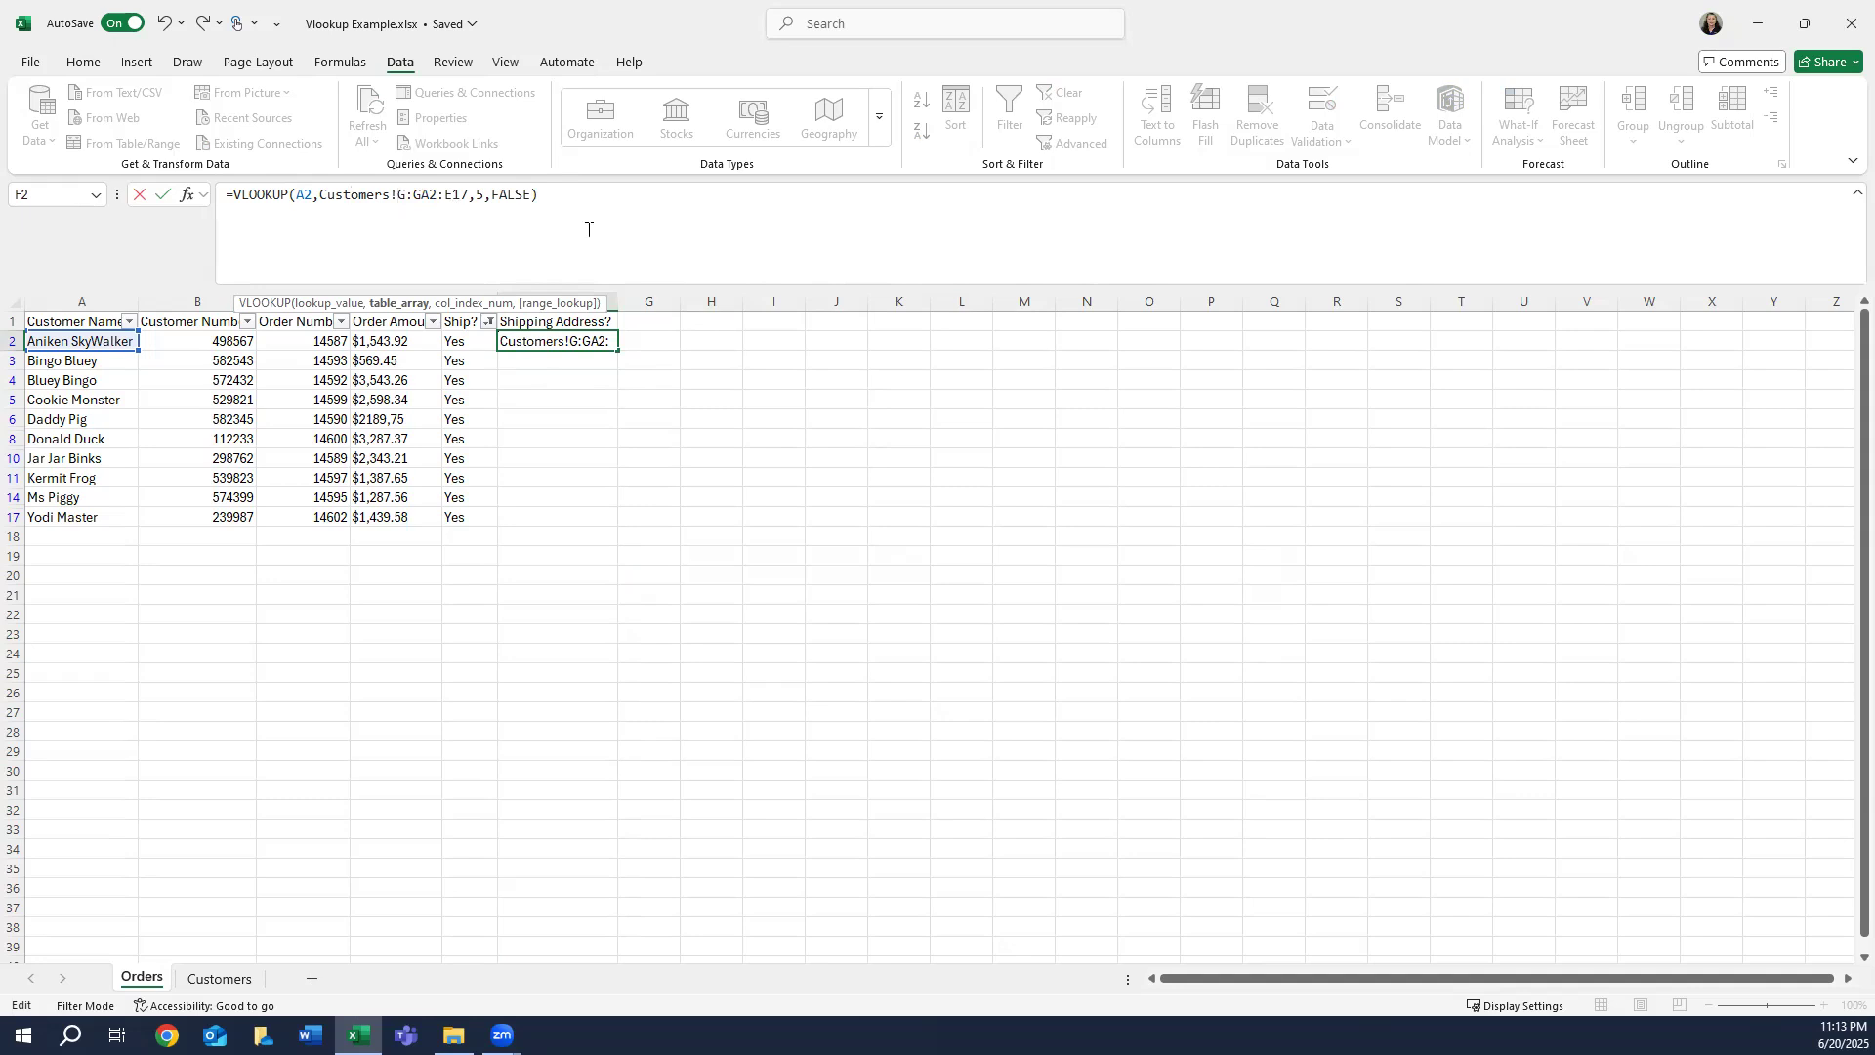
key(Delete)
text(A2)
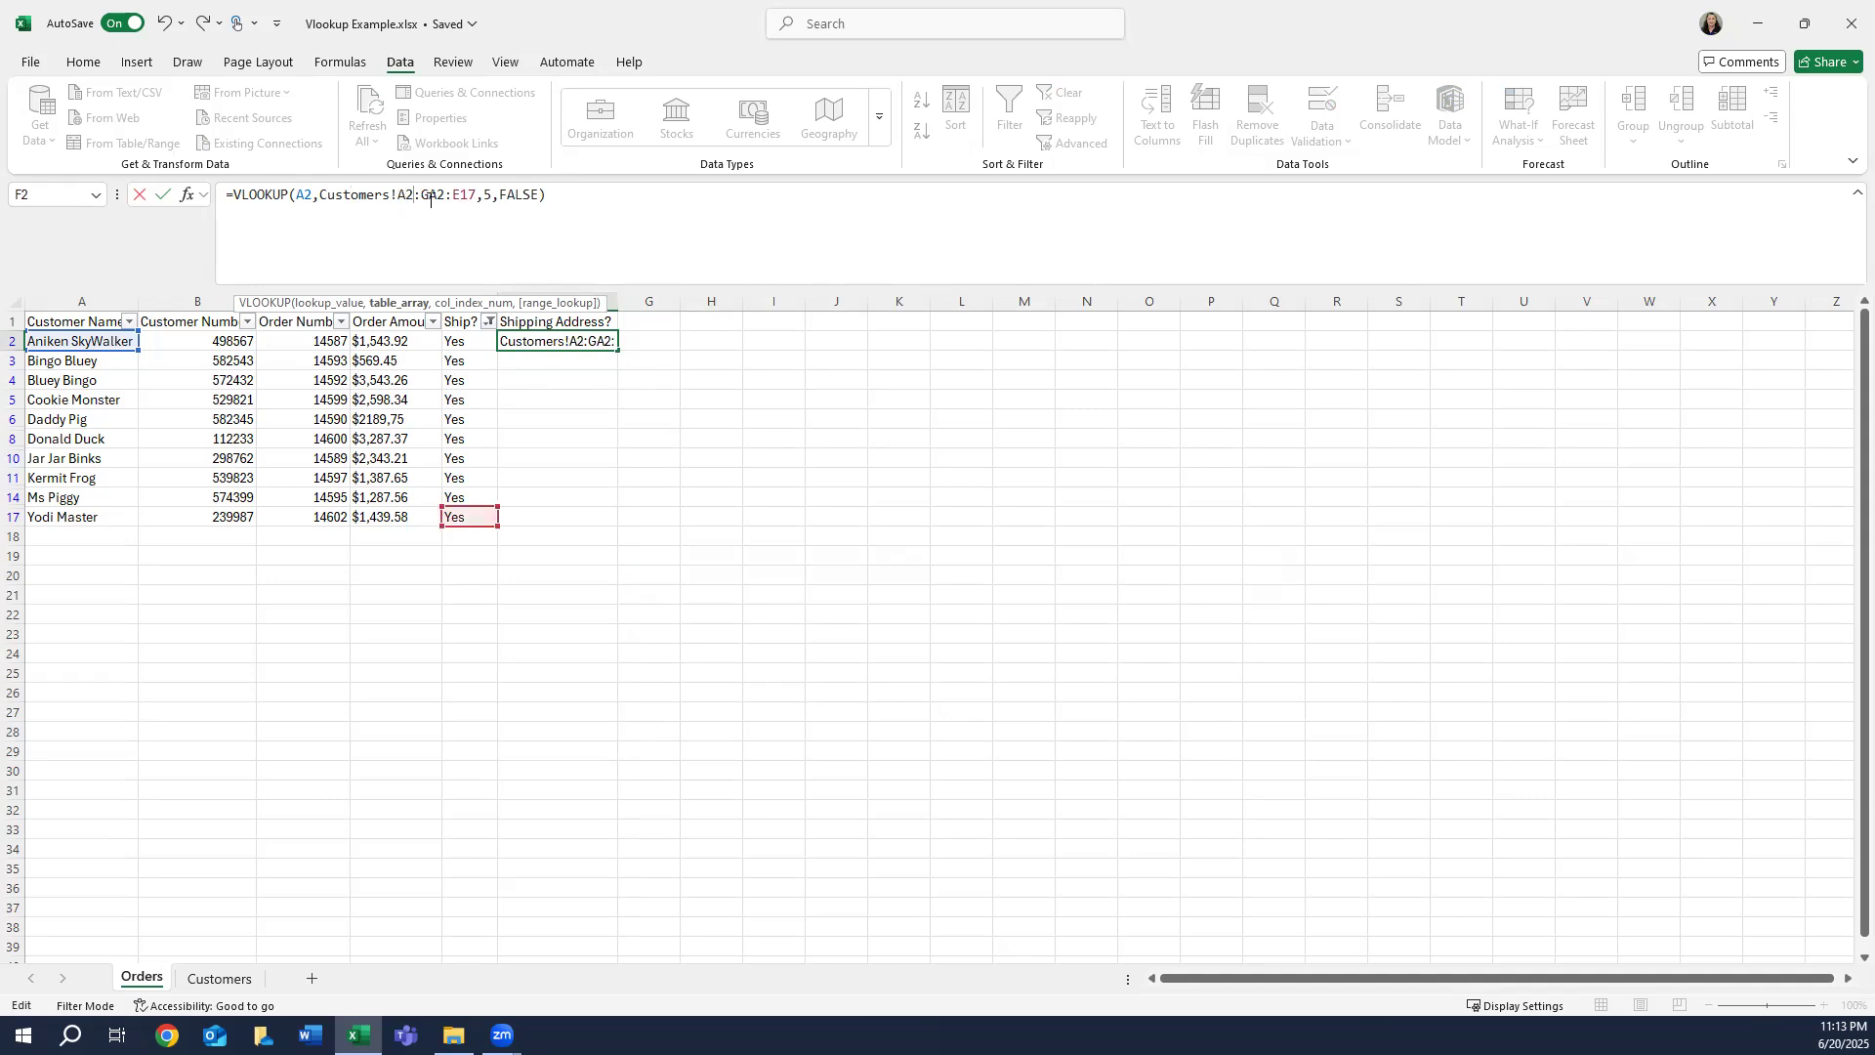
drag(421, 196, 450, 196)
key(Delete)
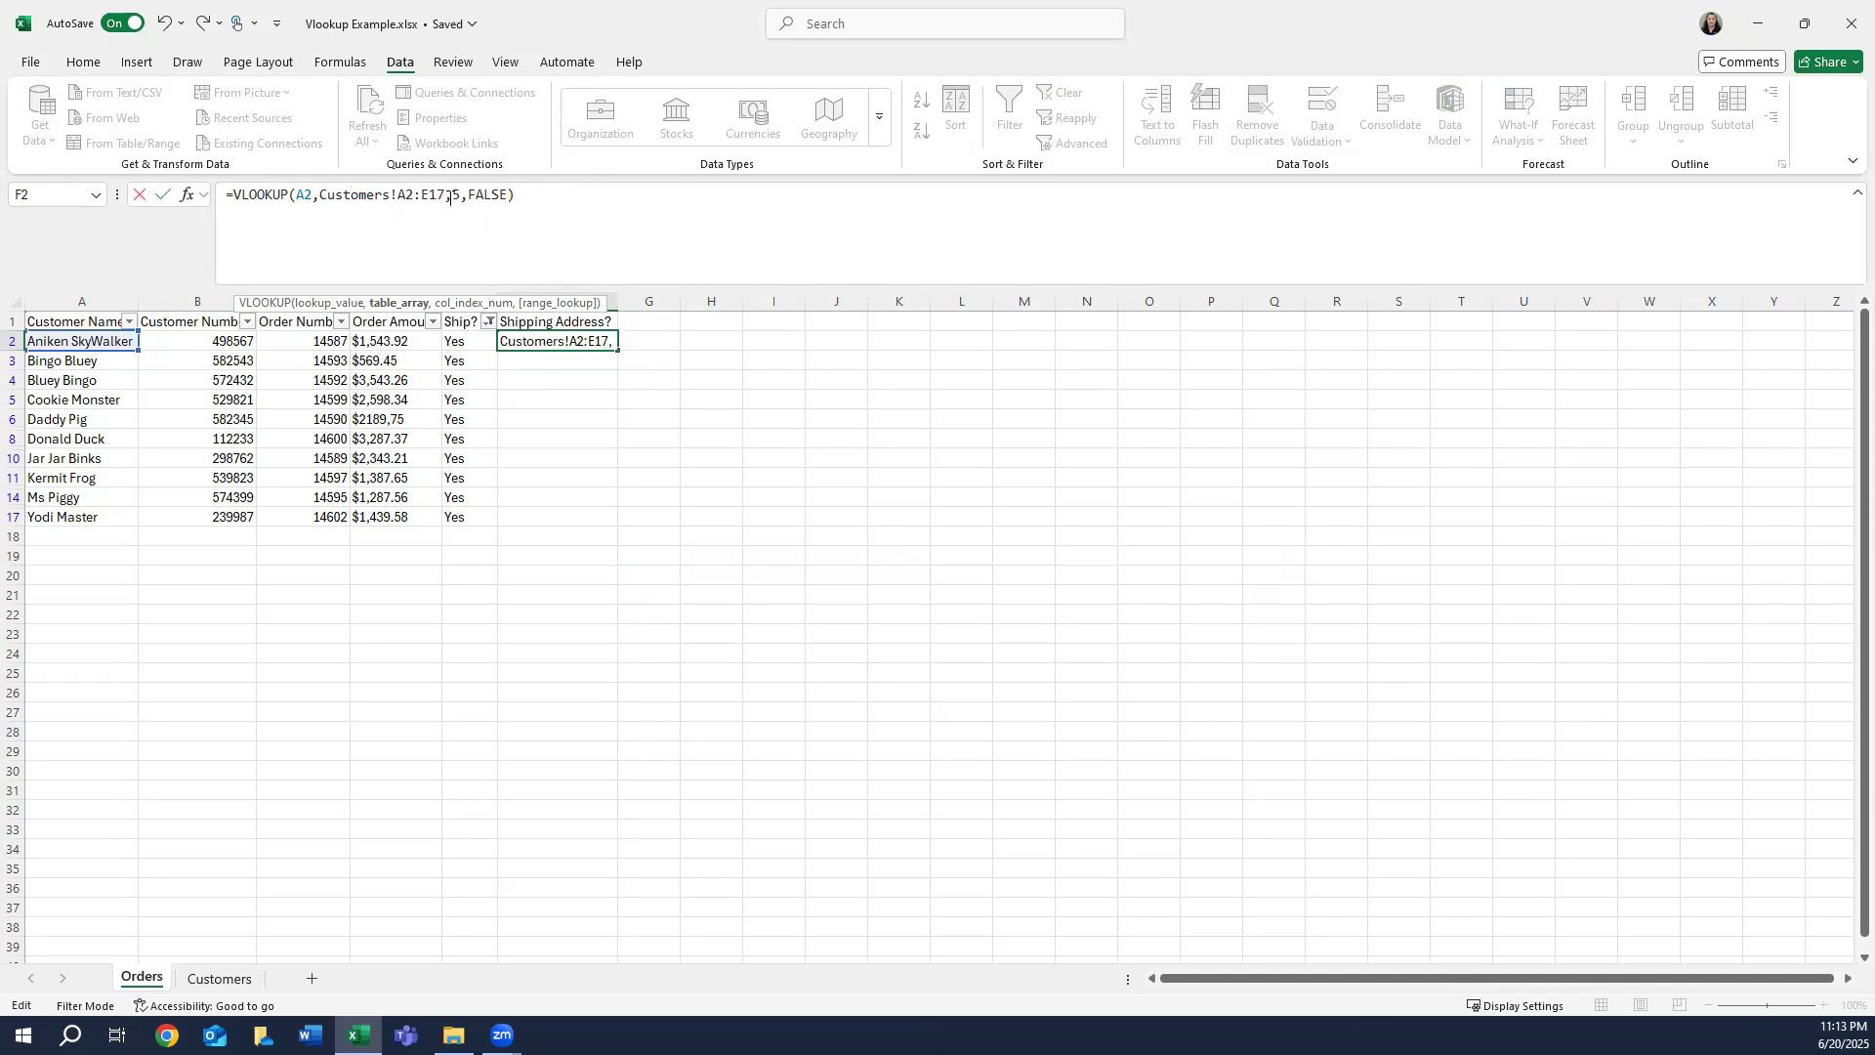
key(Tab)
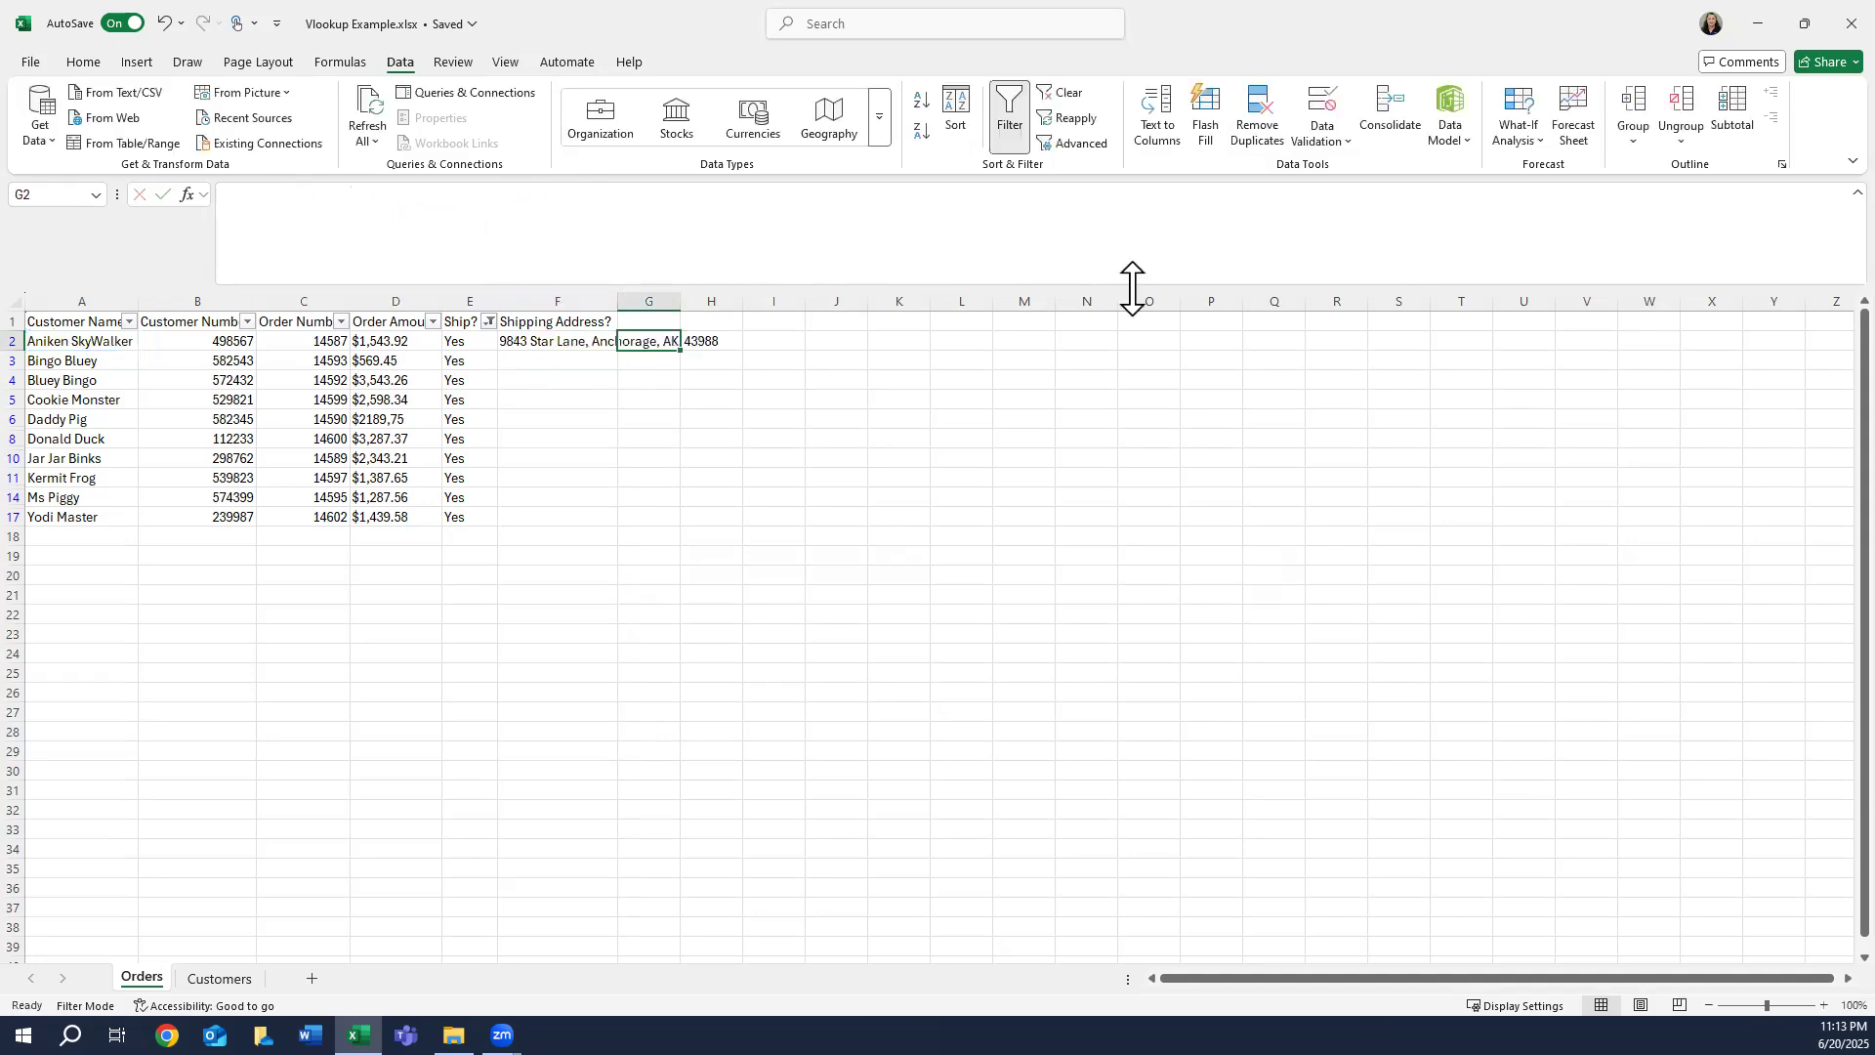
- Copy the VLOOKUP formula with the relative table array from F2
click(545, 359)
click(538, 341)
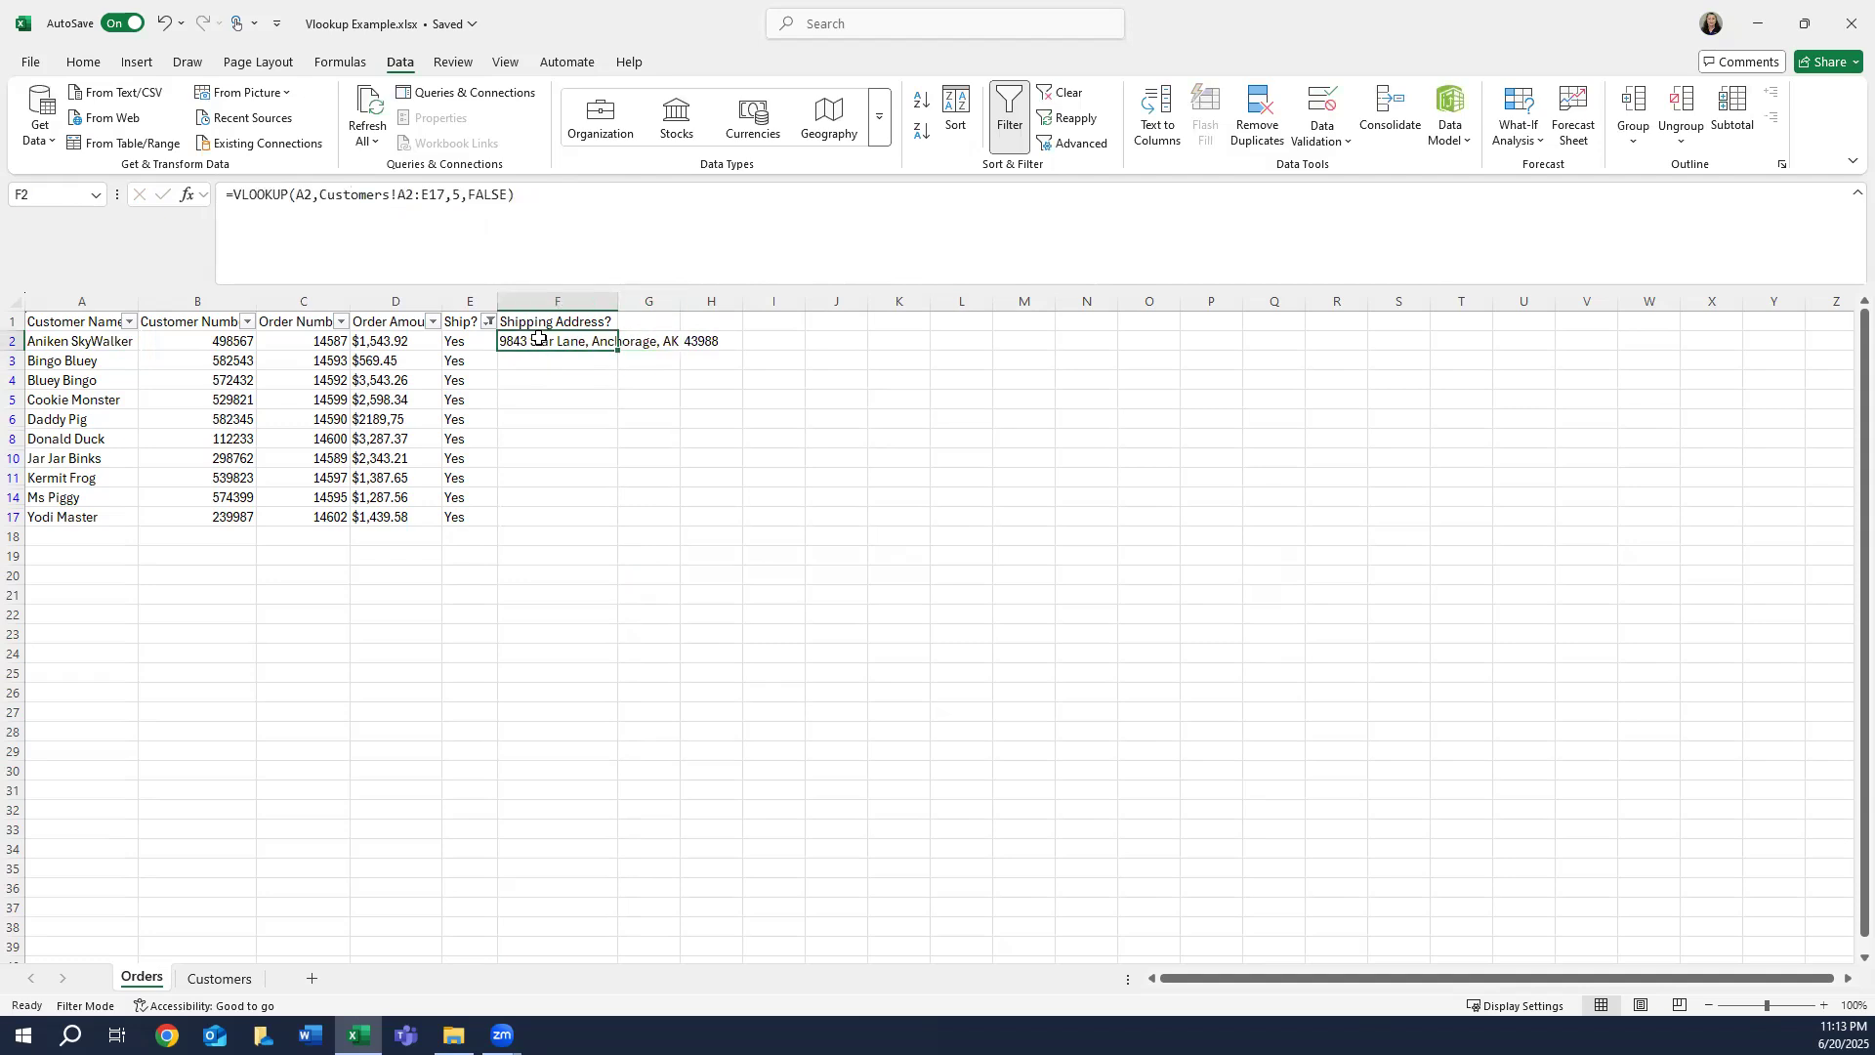
right_click(542, 339)
click(589, 411)
click(559, 357)
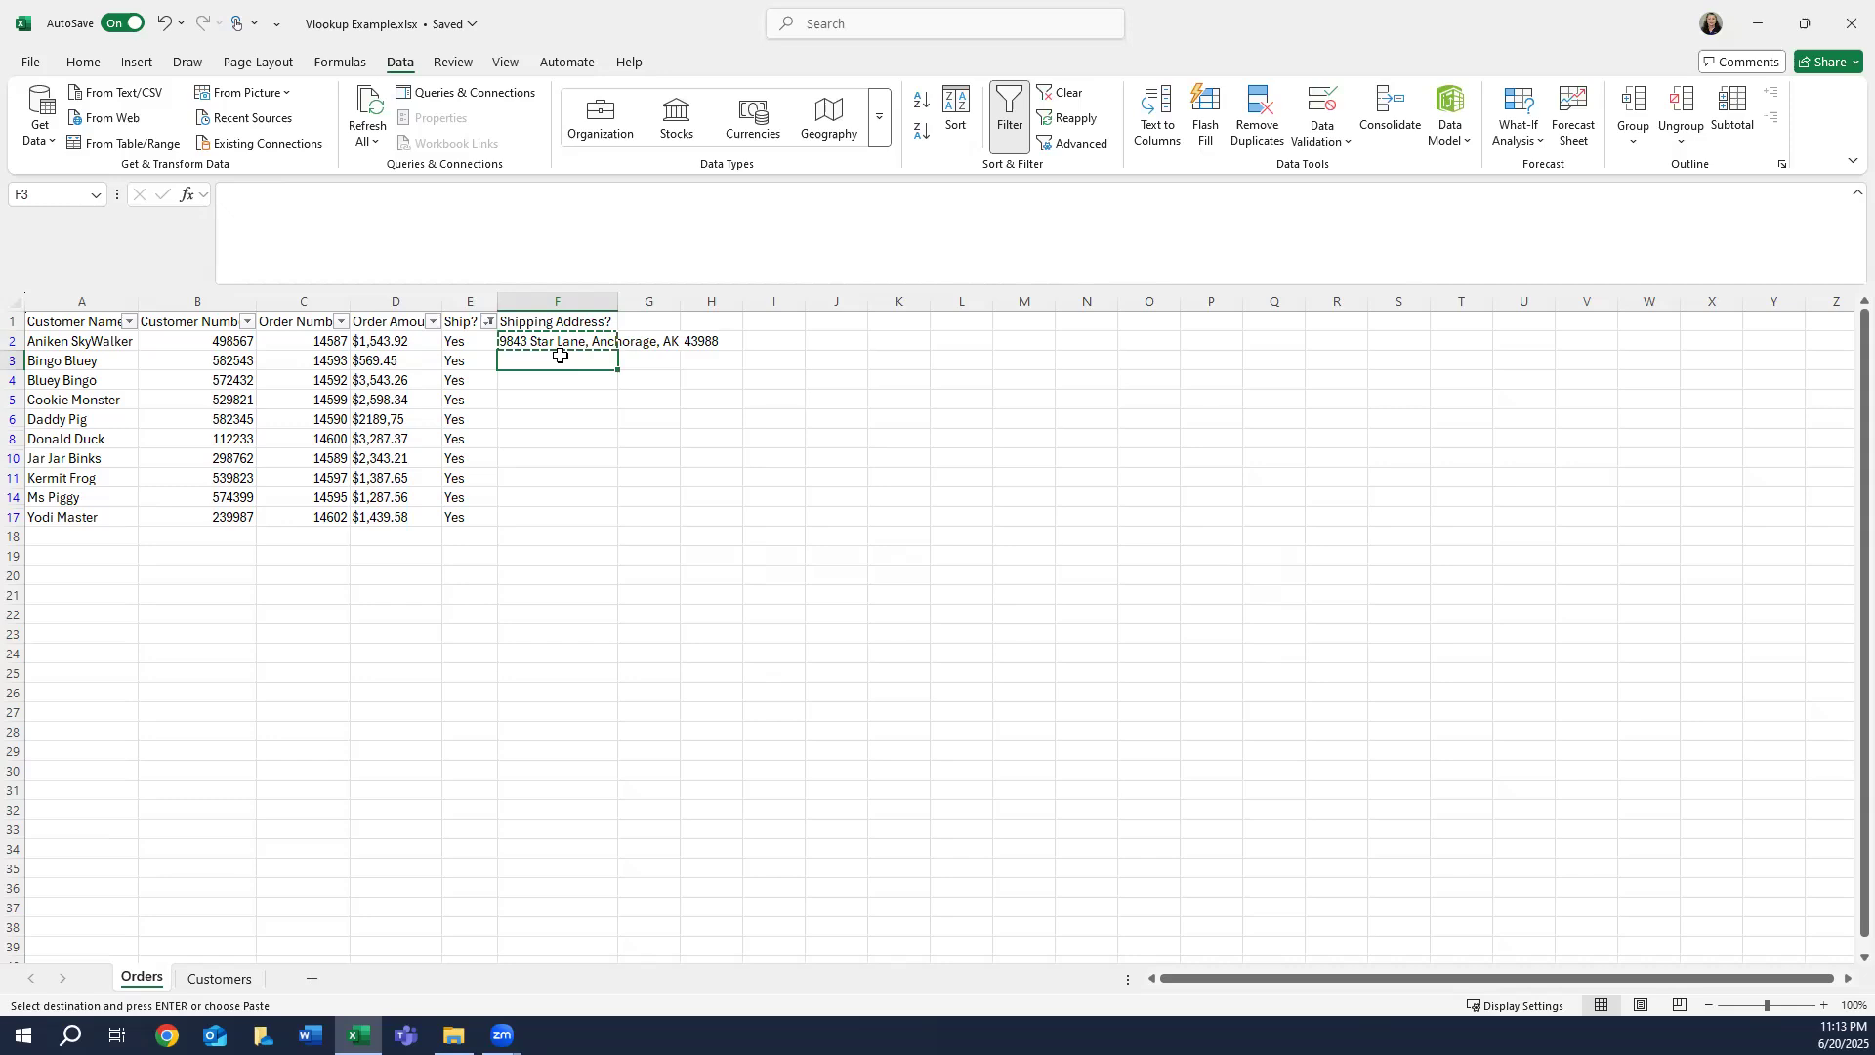
shift+click(543, 515)
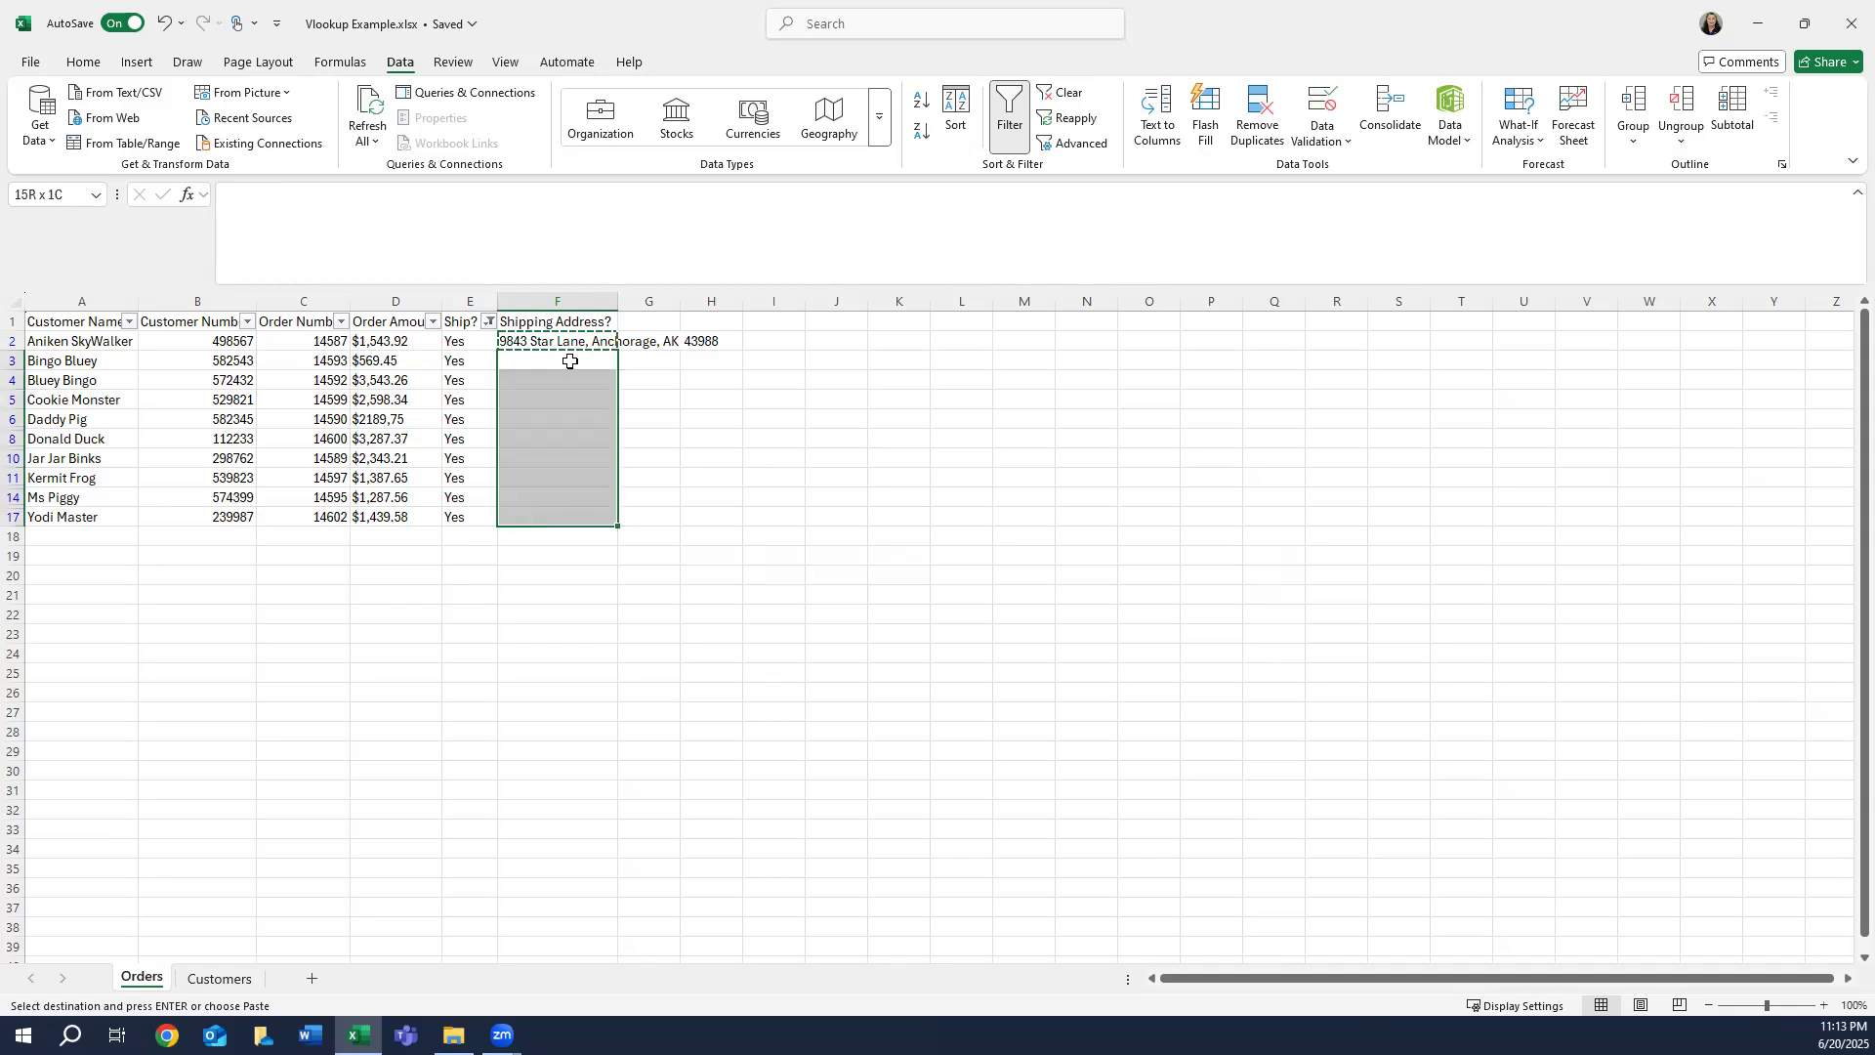
right_click(567, 483)
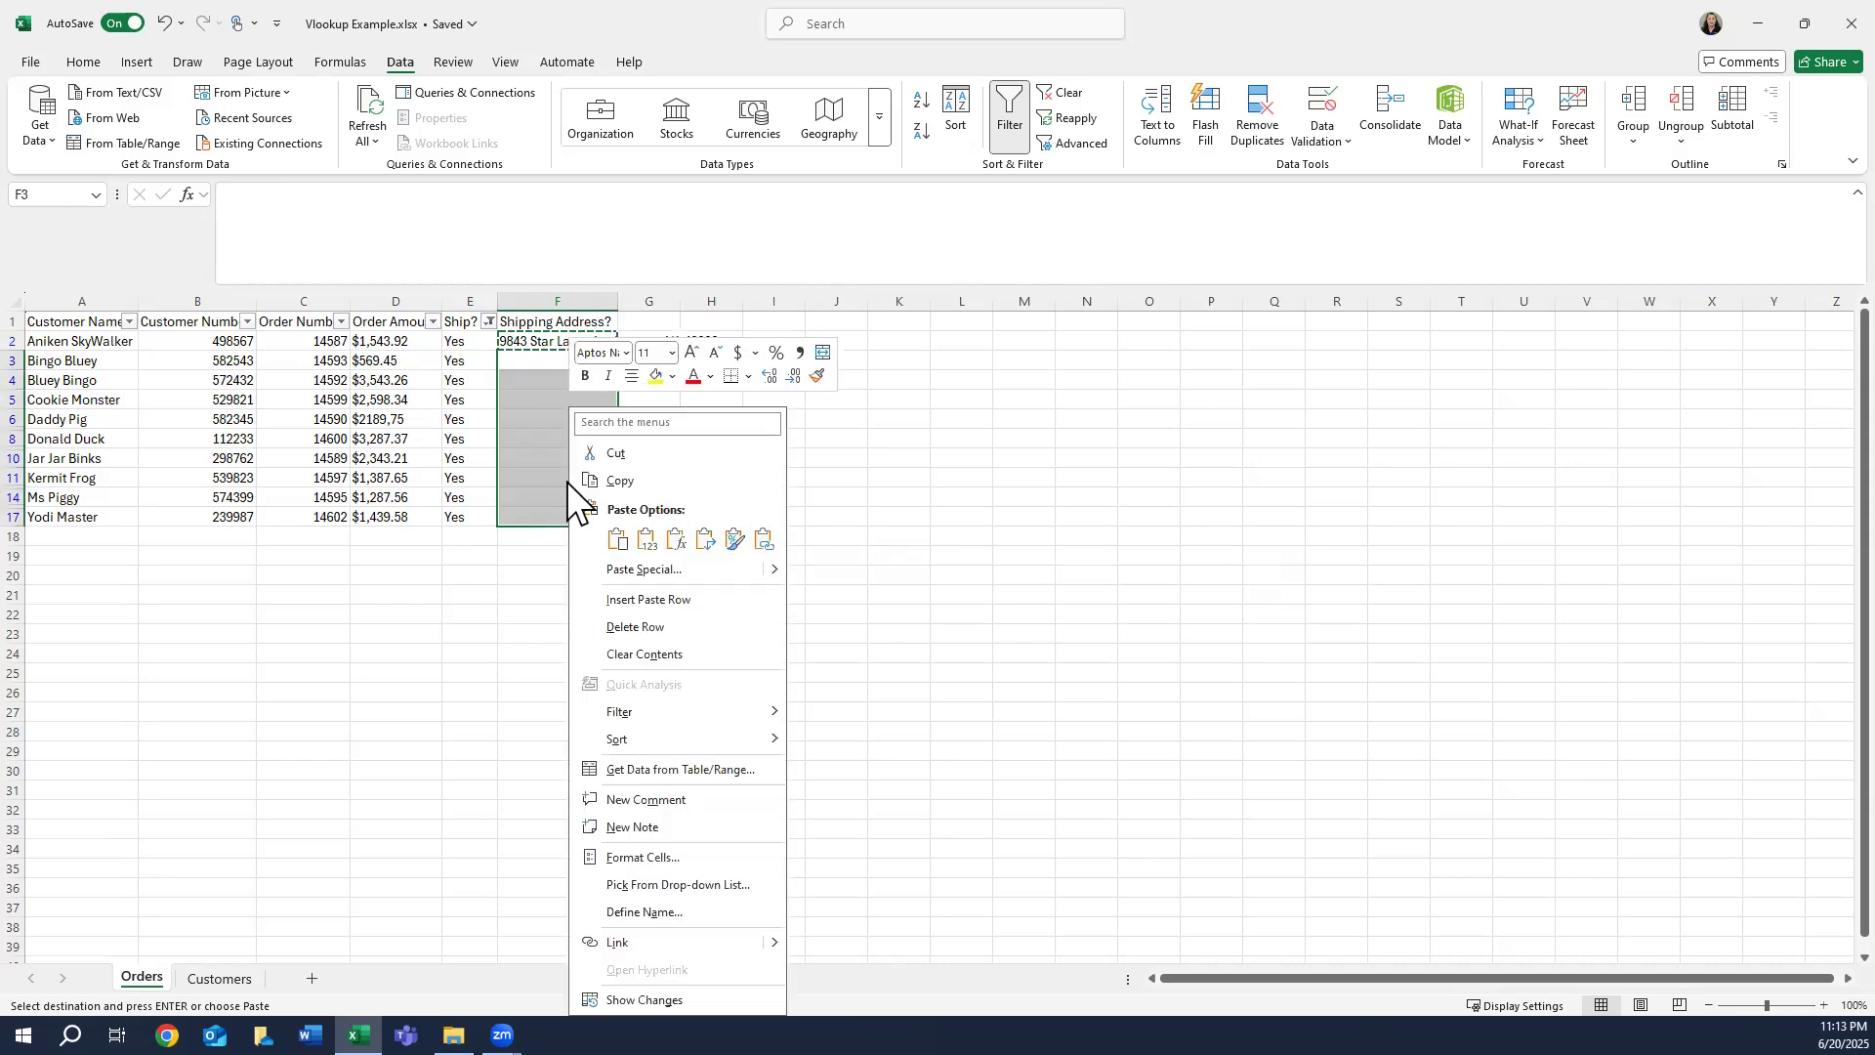
click(676, 540)
key(Delete)
right_click(527, 390)
key(Escape)
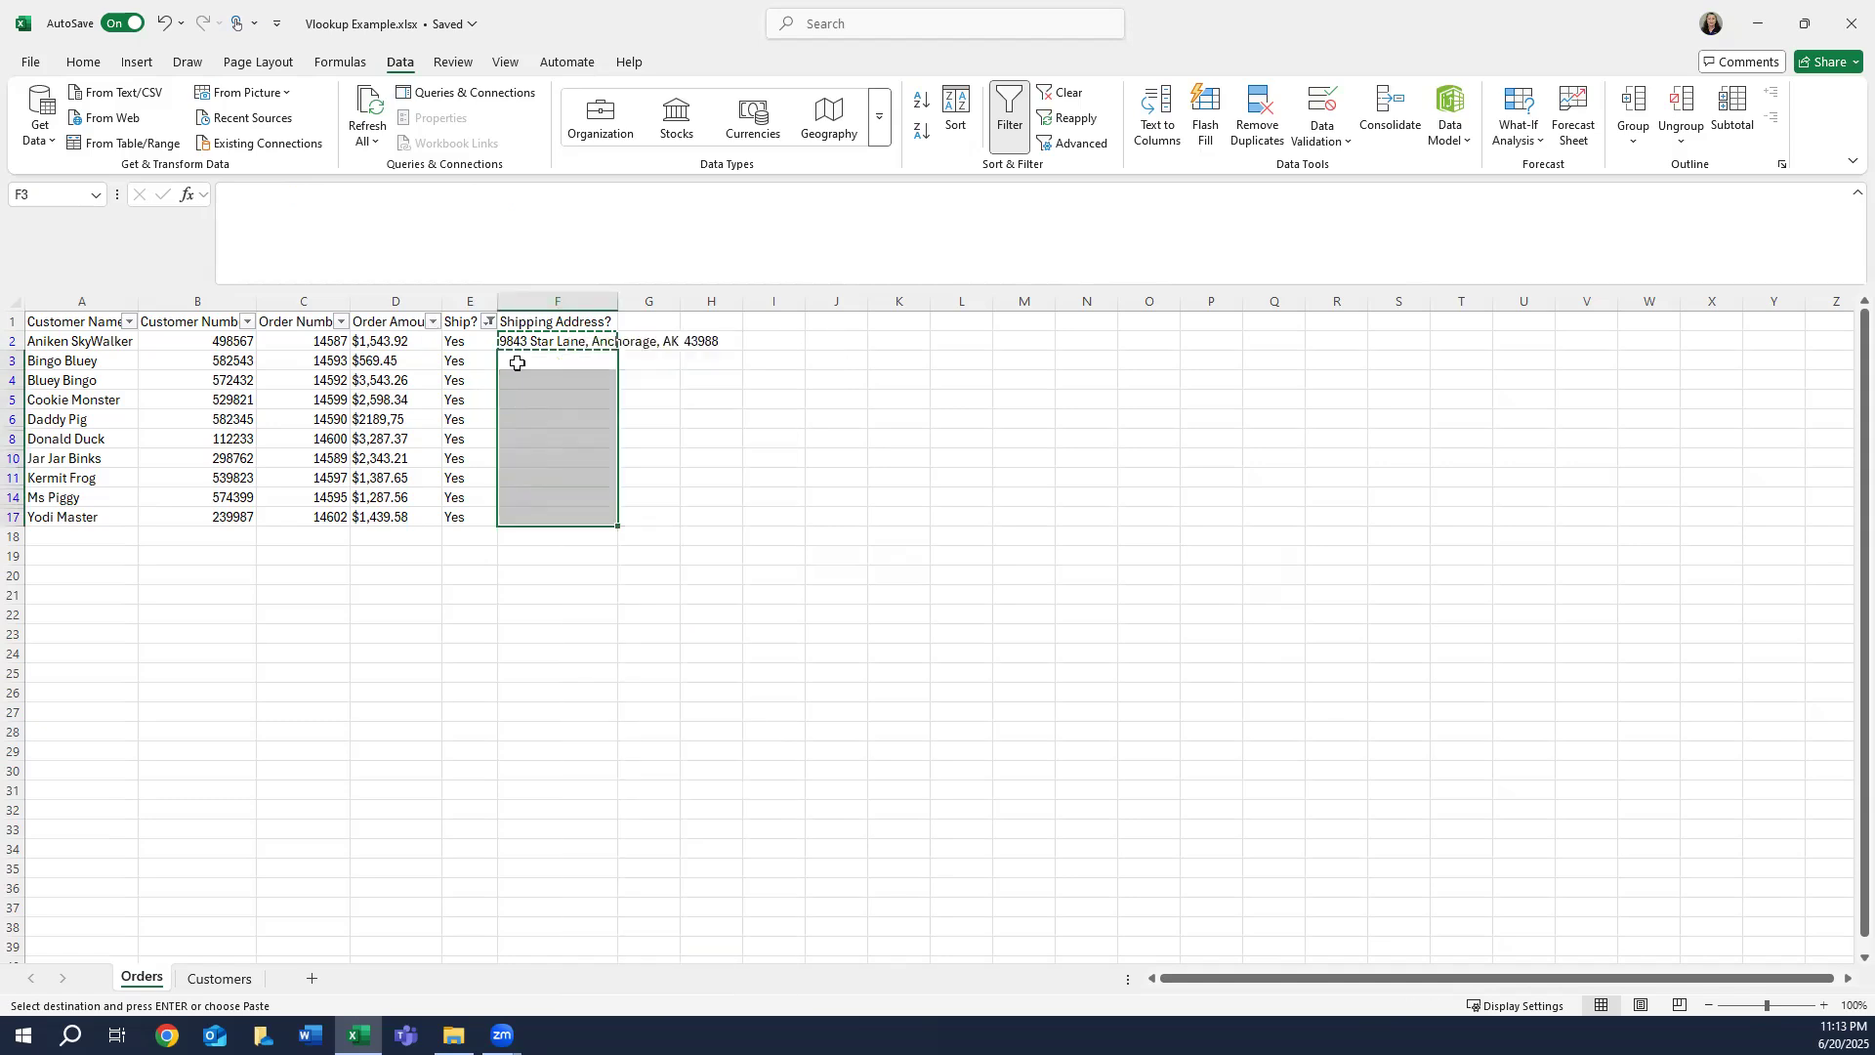
- Try filling F3:F17 by pasting only the formula copied from F2
click(517, 363)
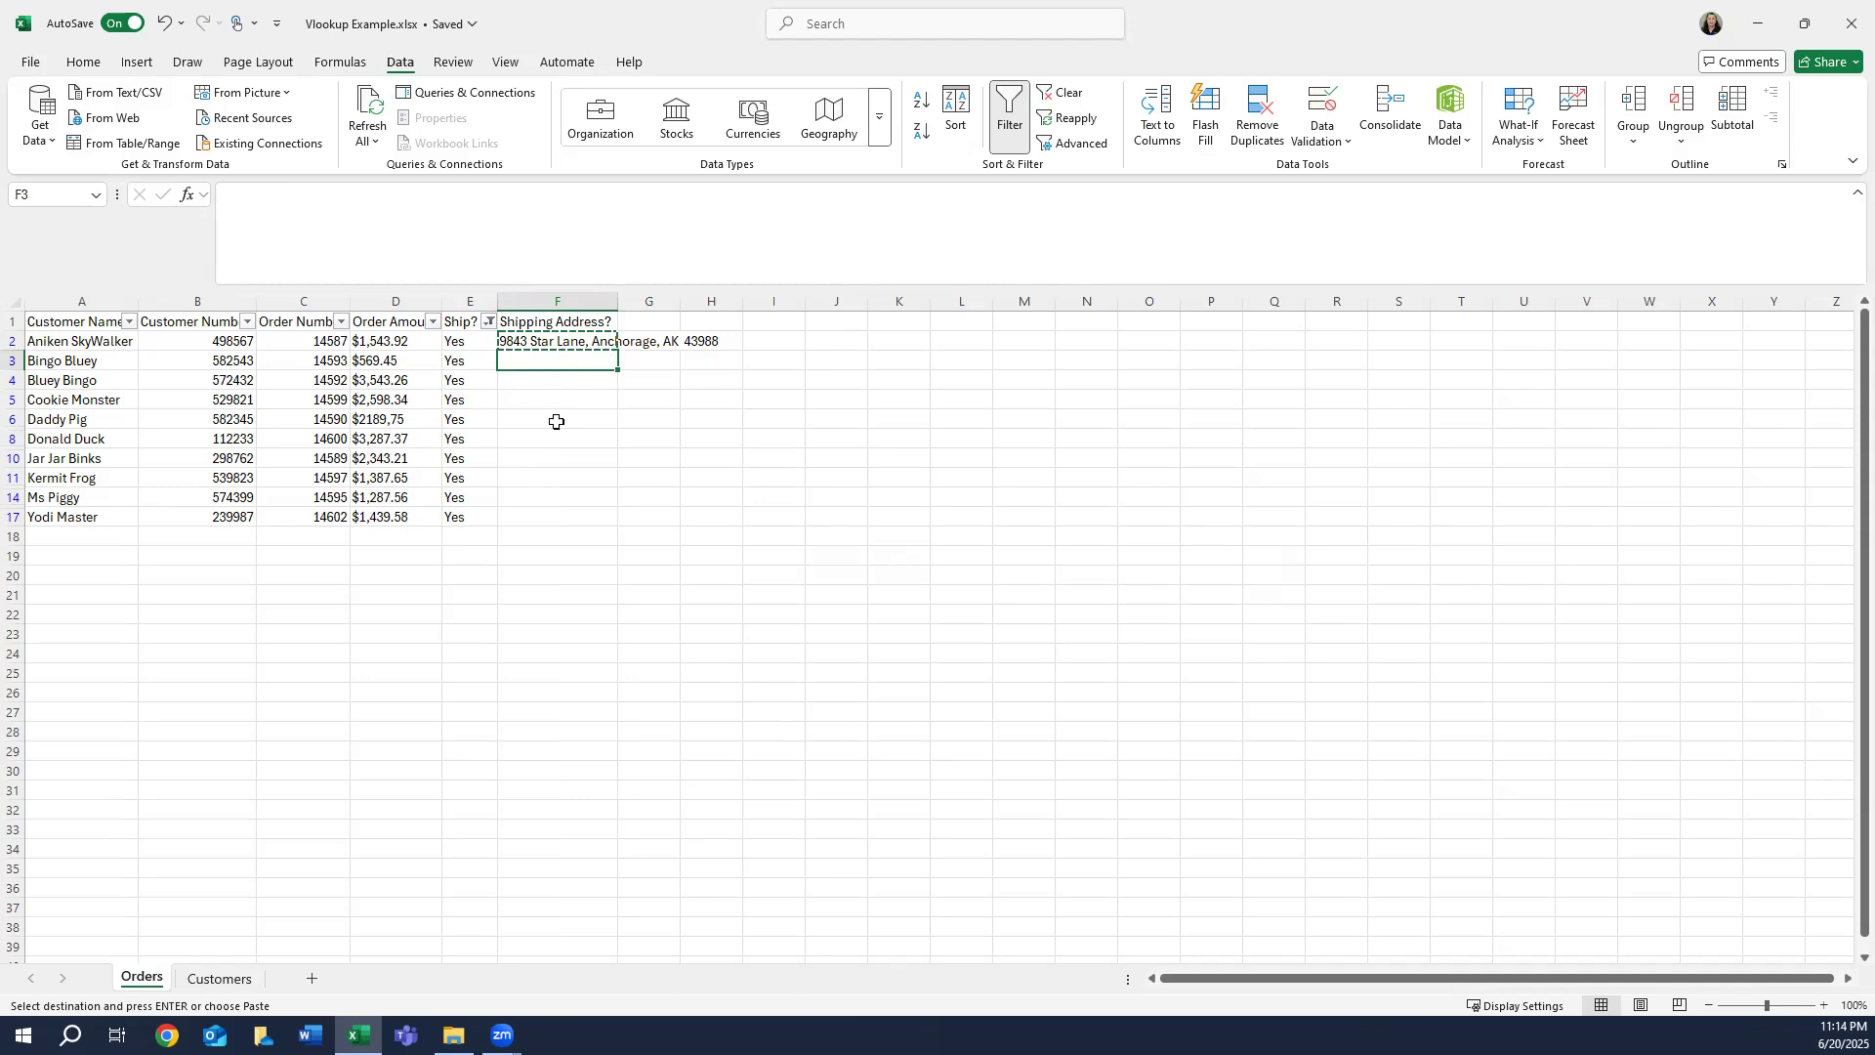
shift+click(560, 521)
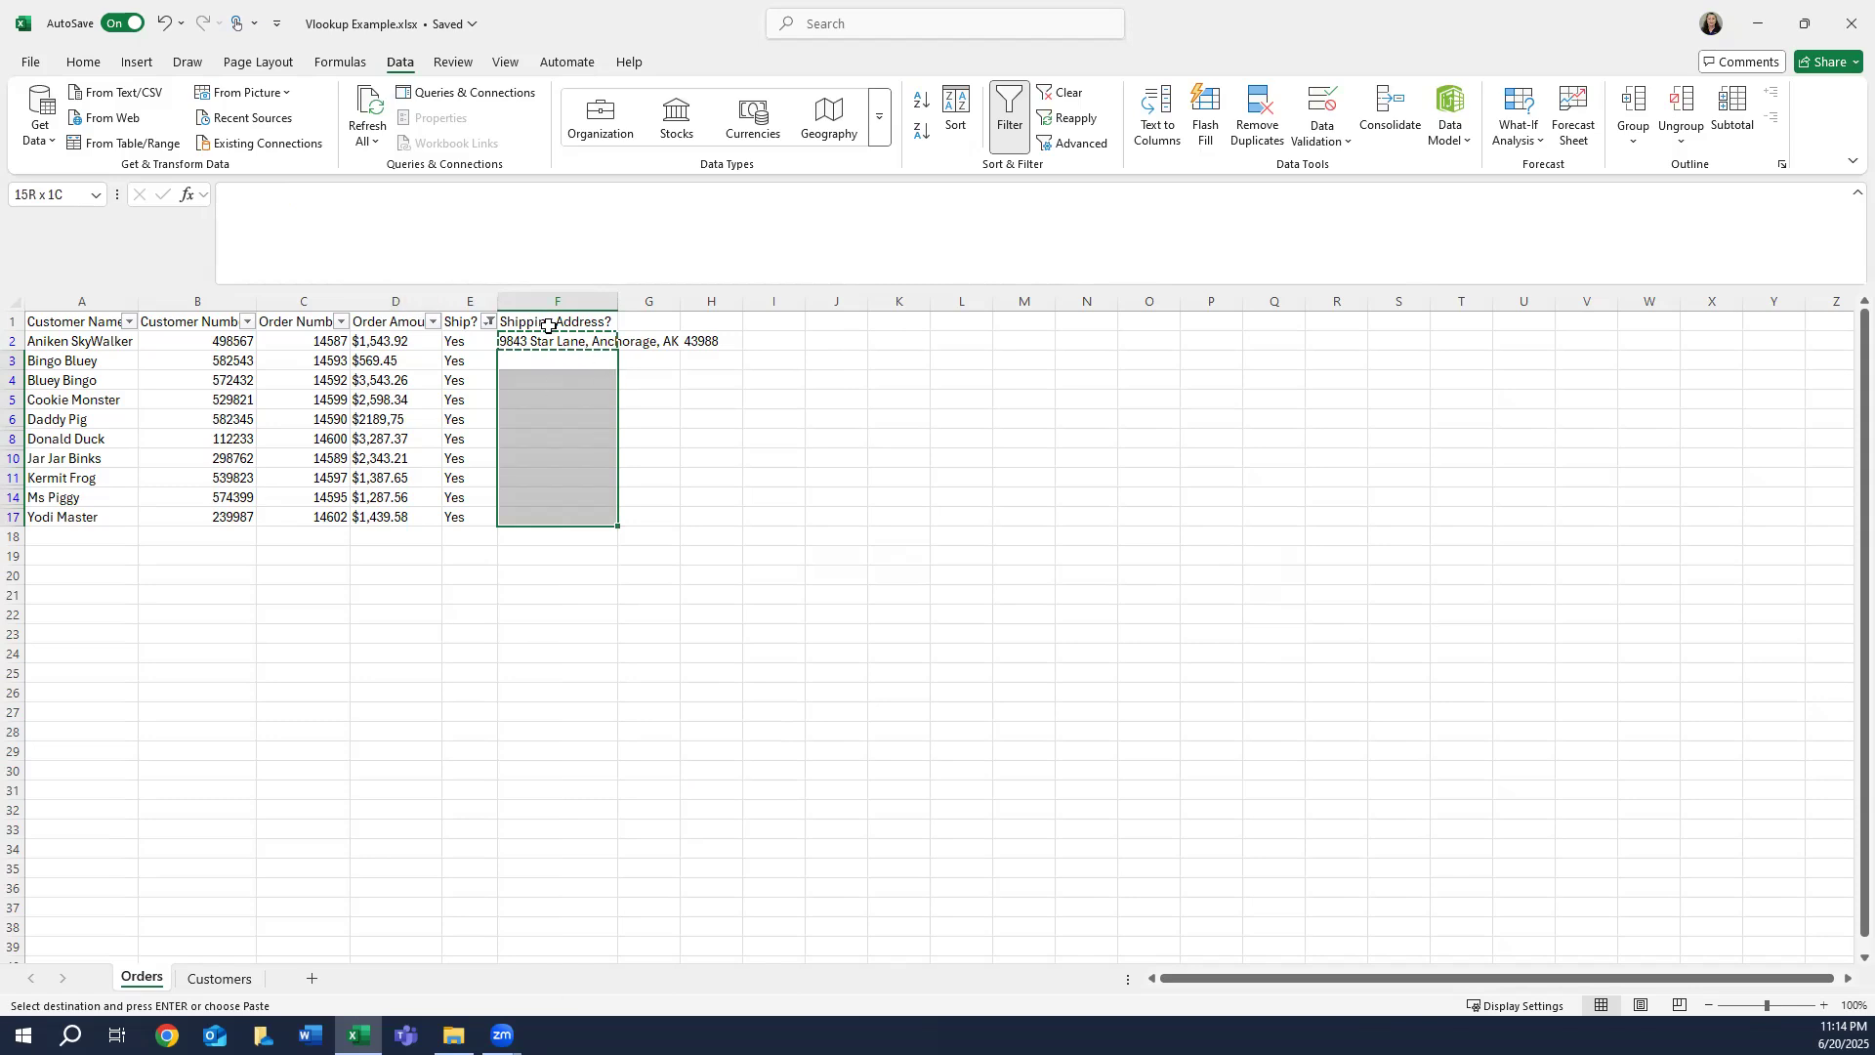
right_click(542, 408)
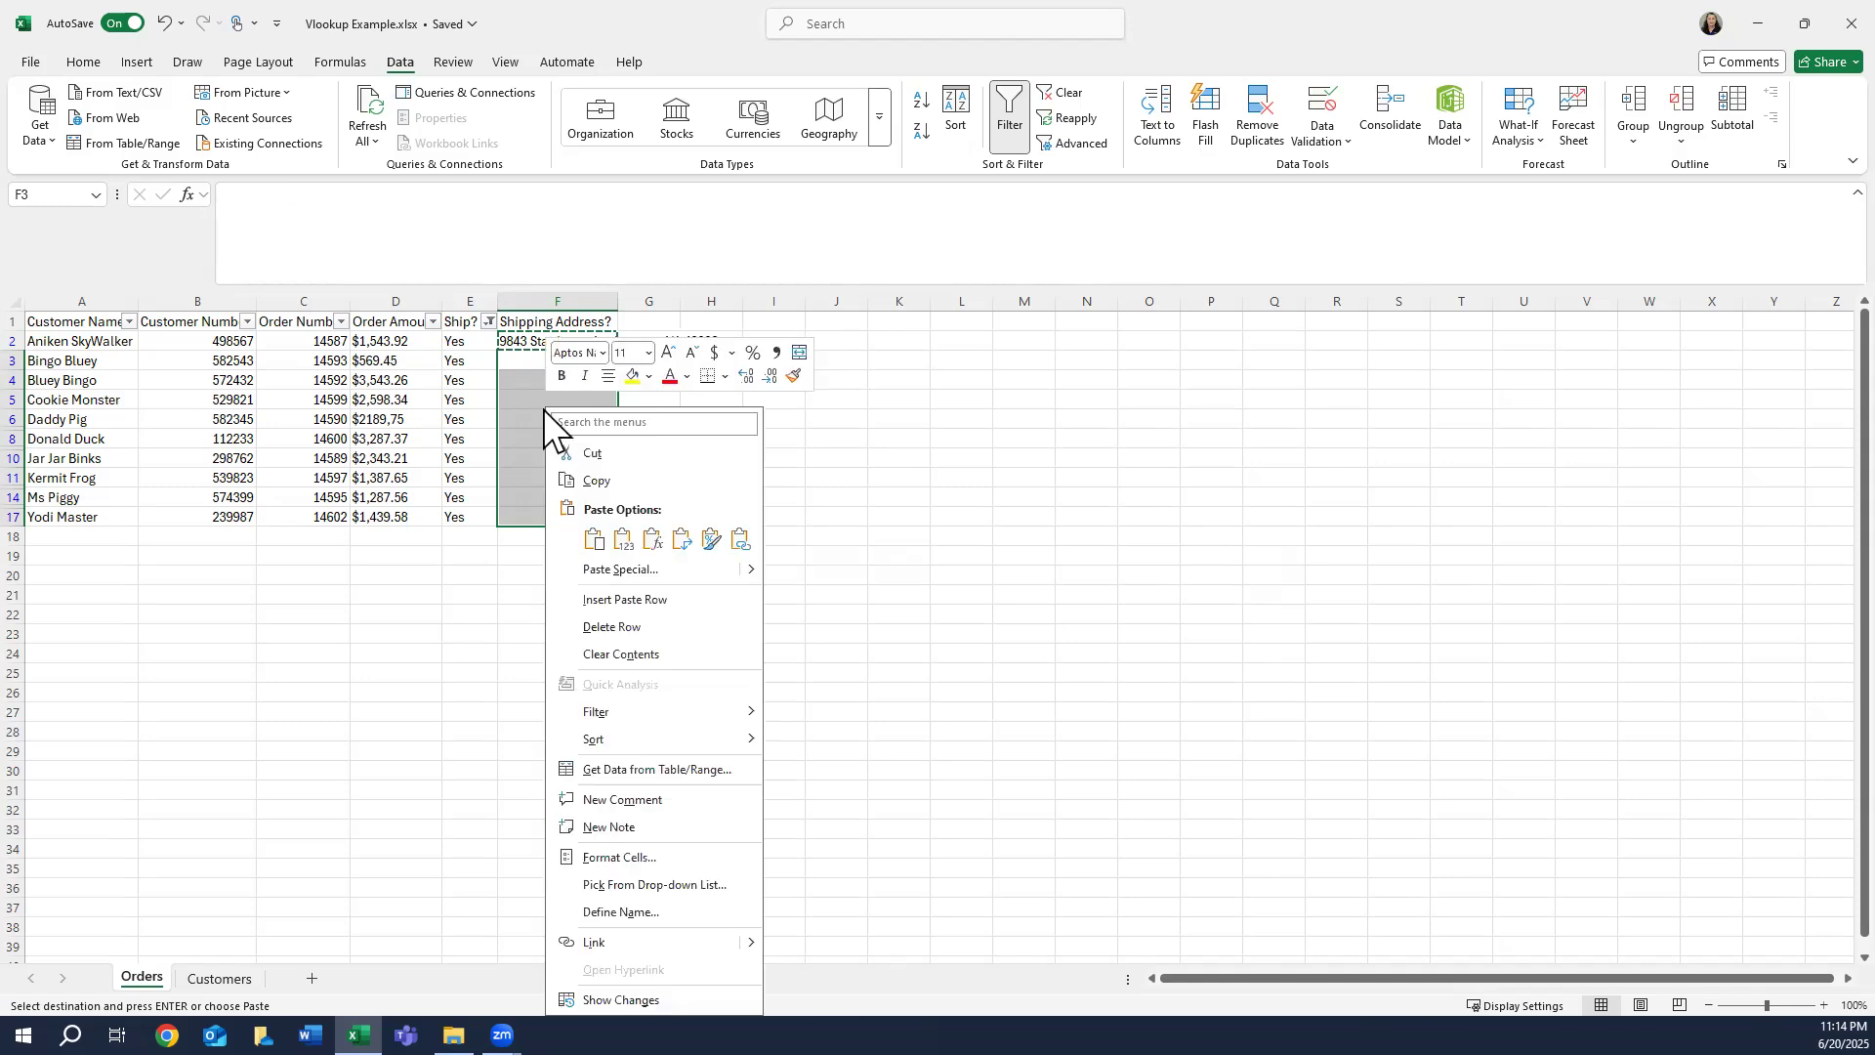
click(654, 542)
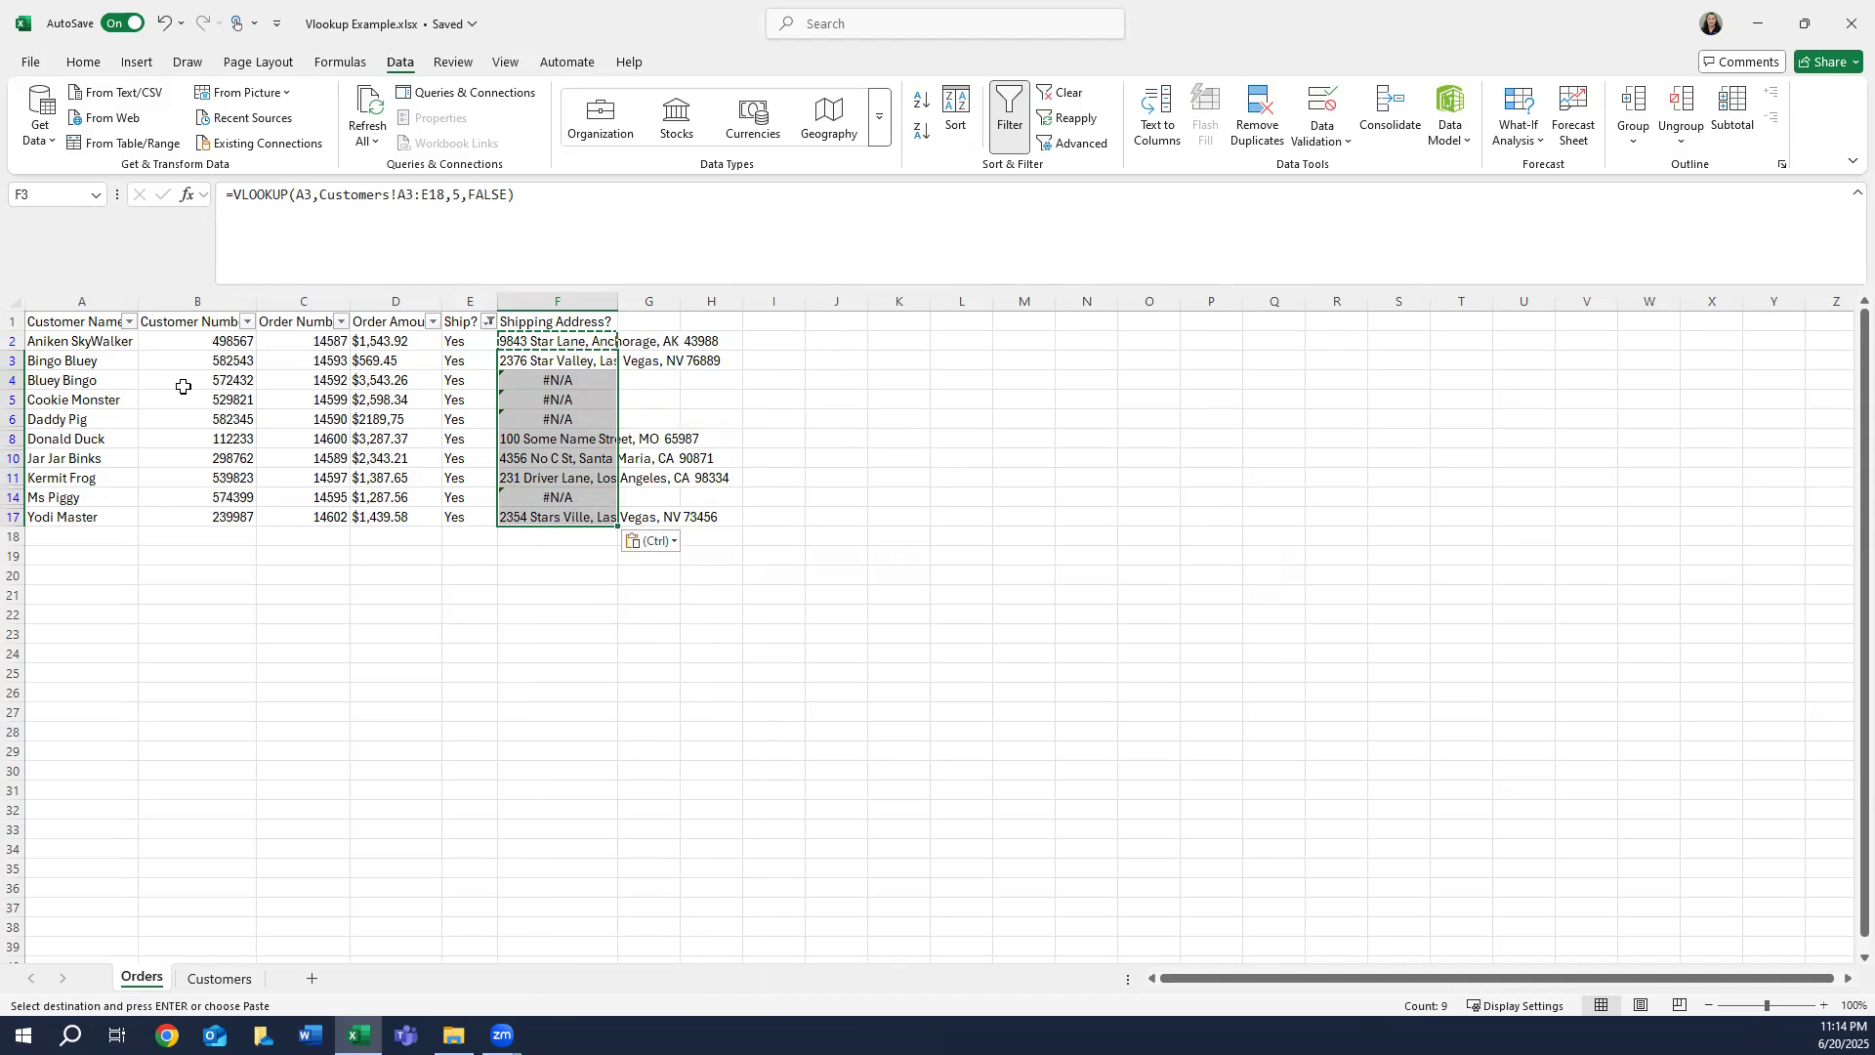
- Check whether the customers showing #N/A on Orders exist on the Customers sheet, and inspect the table array in the F3 formula
click(141, 401)
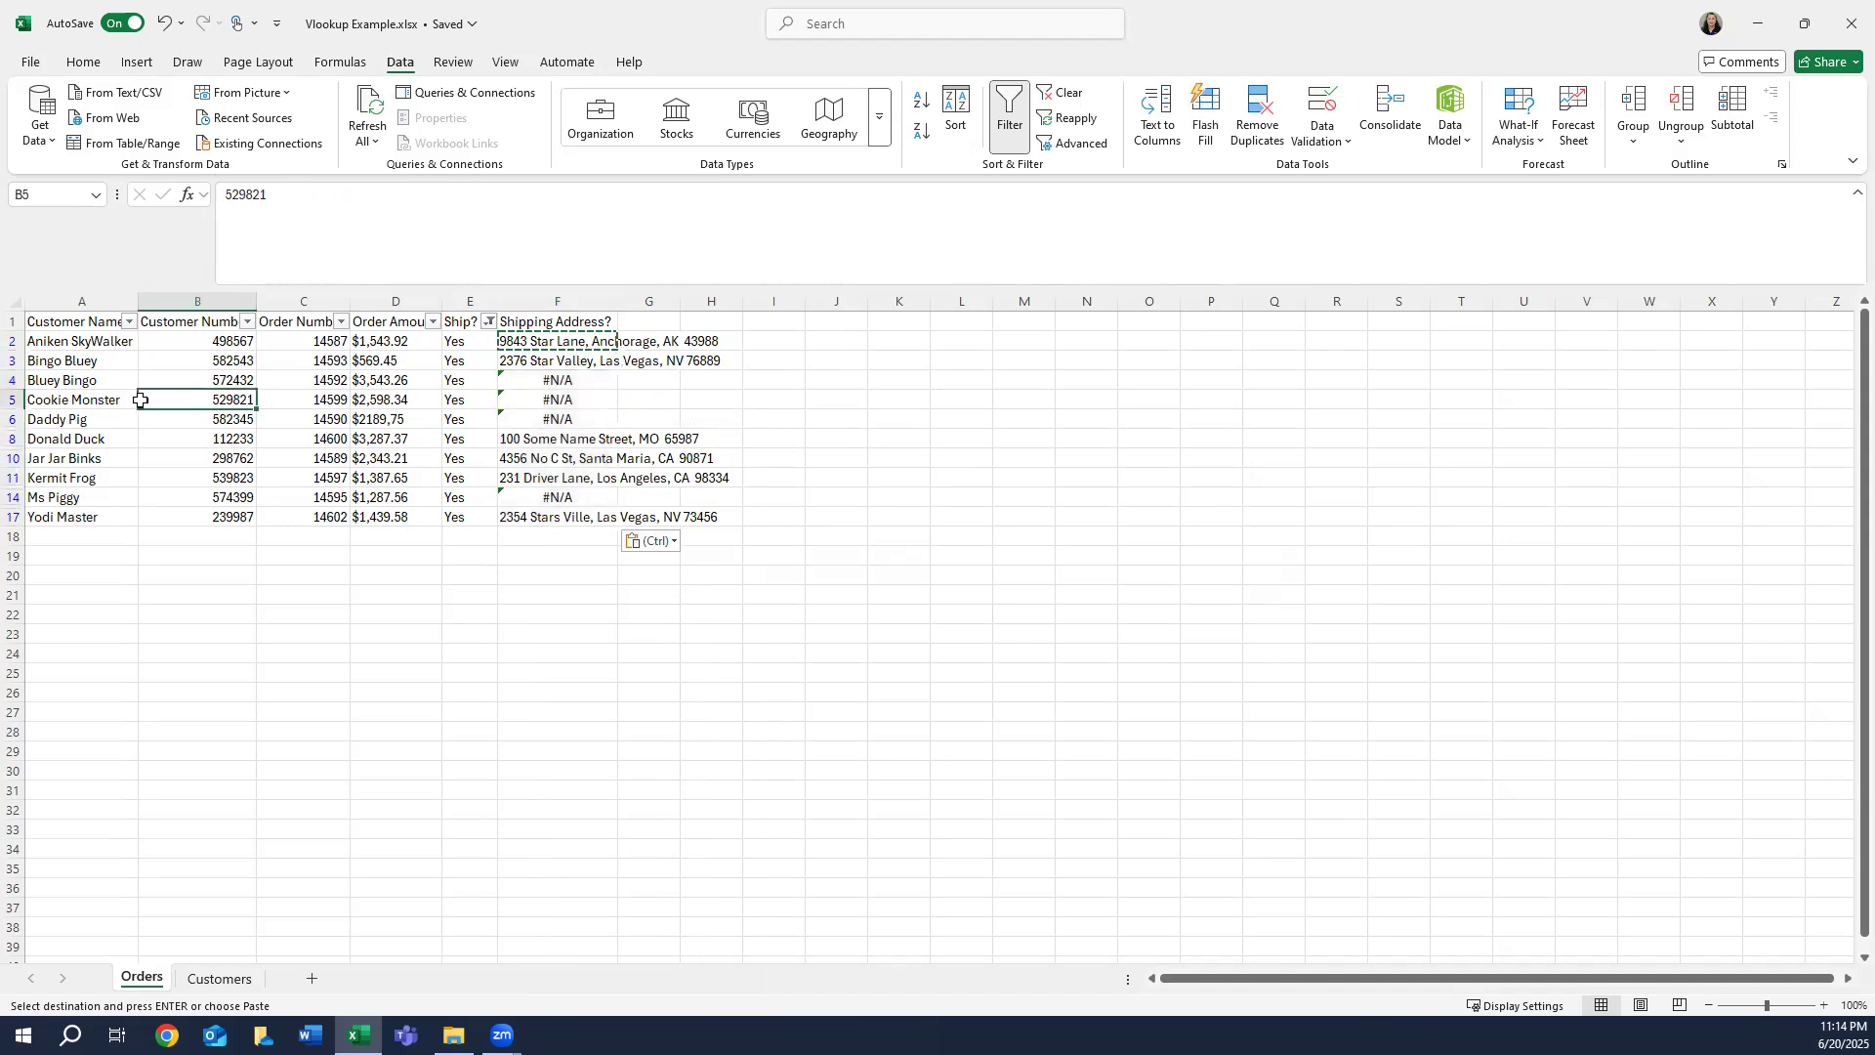
click(85, 378)
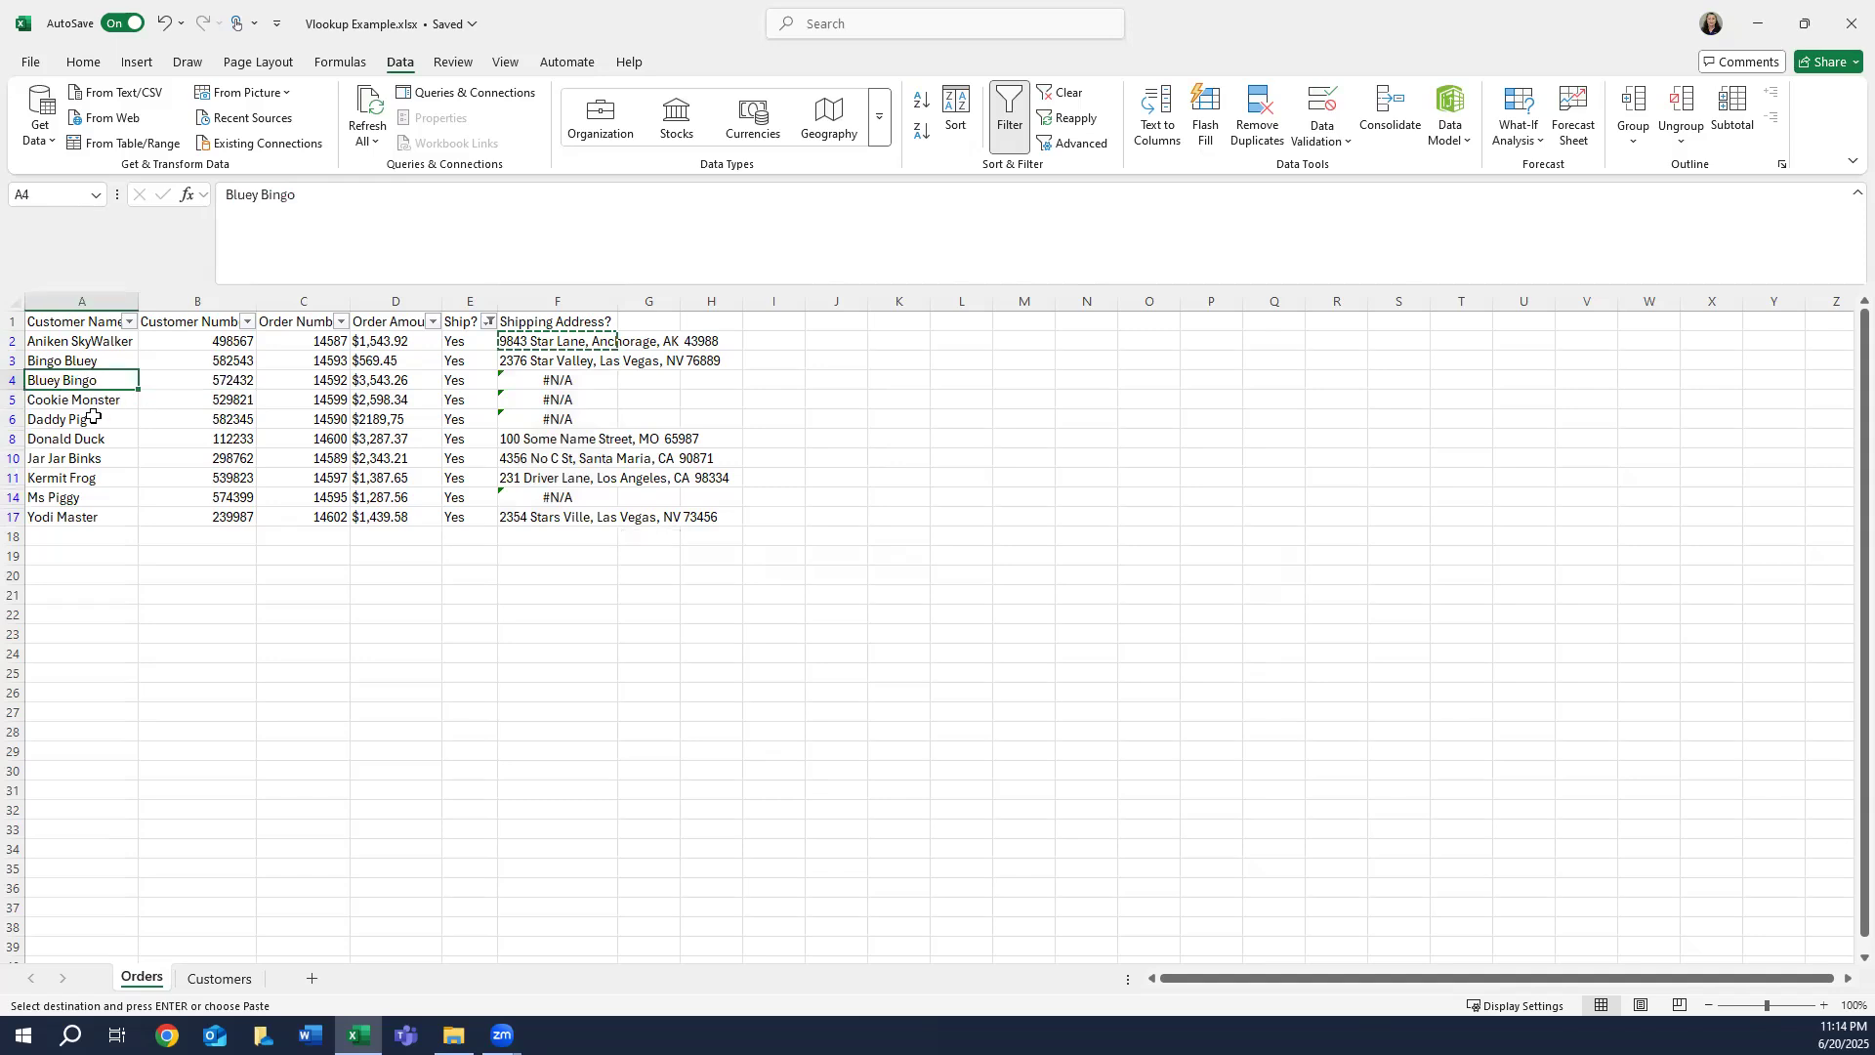
click(119, 400)
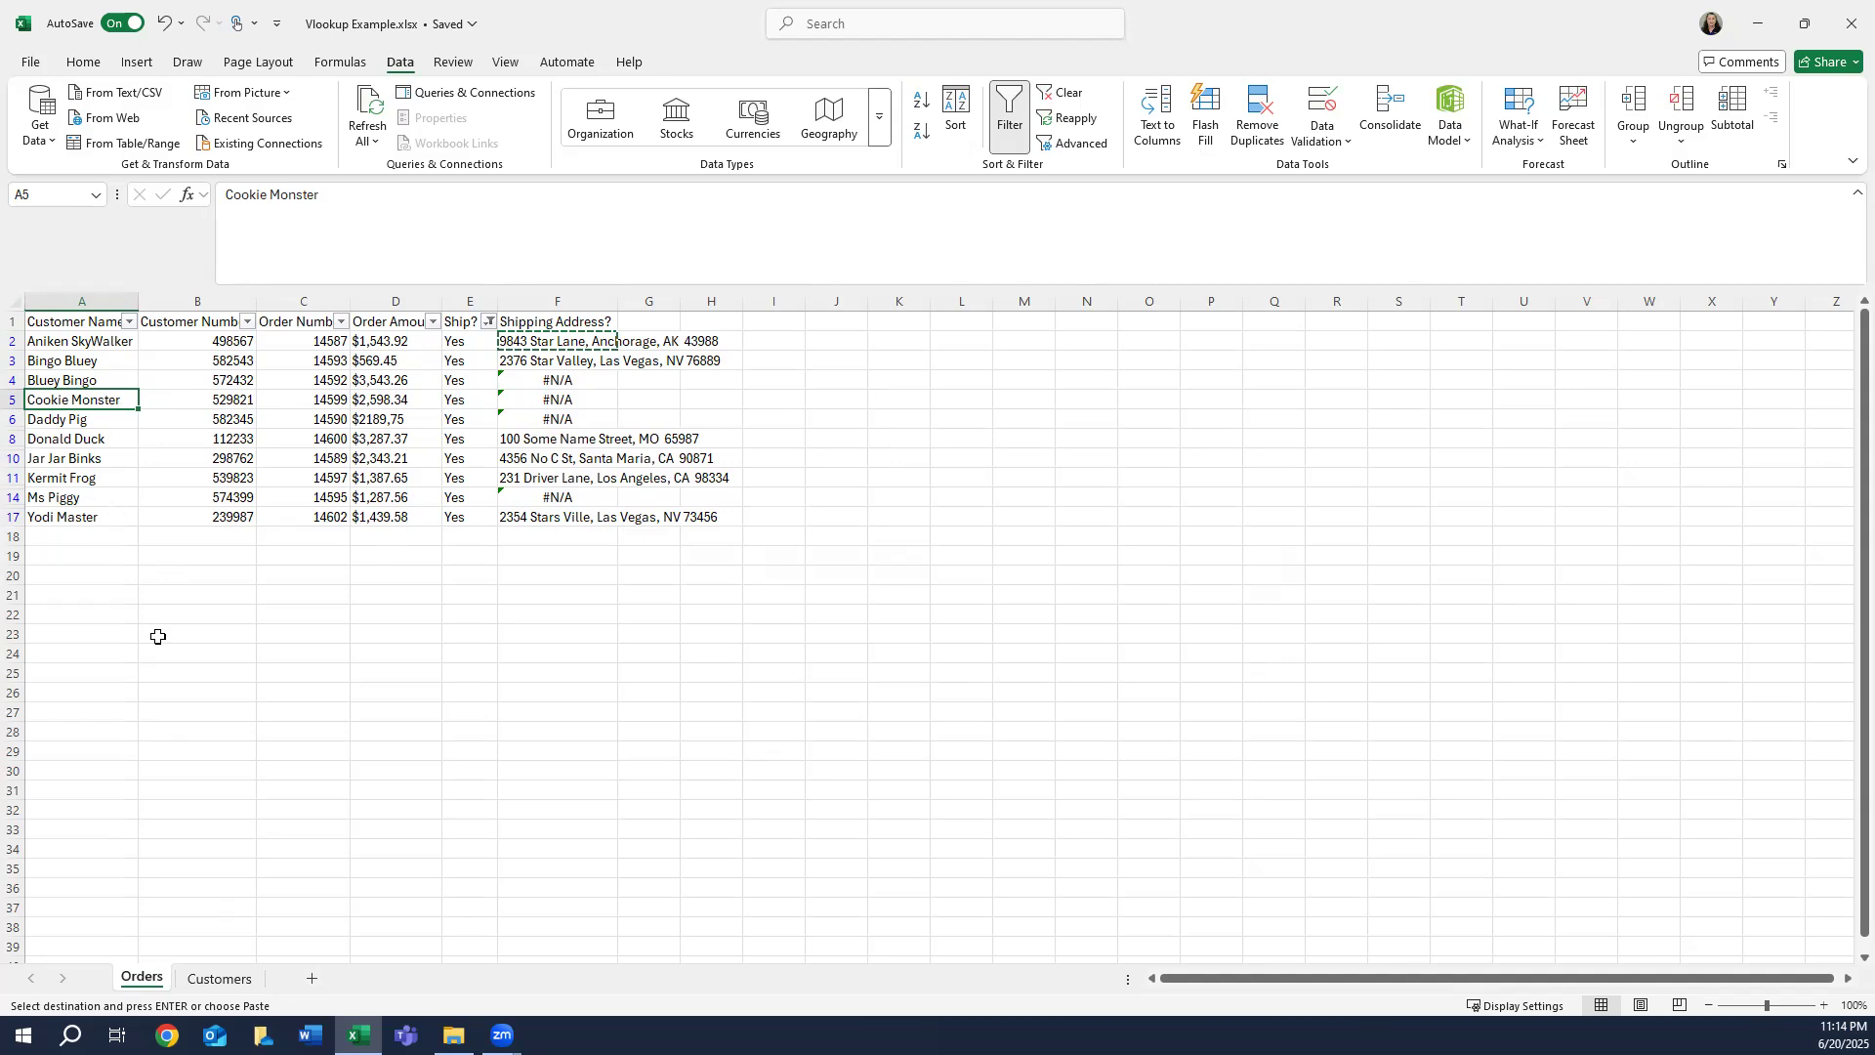
click(232, 979)
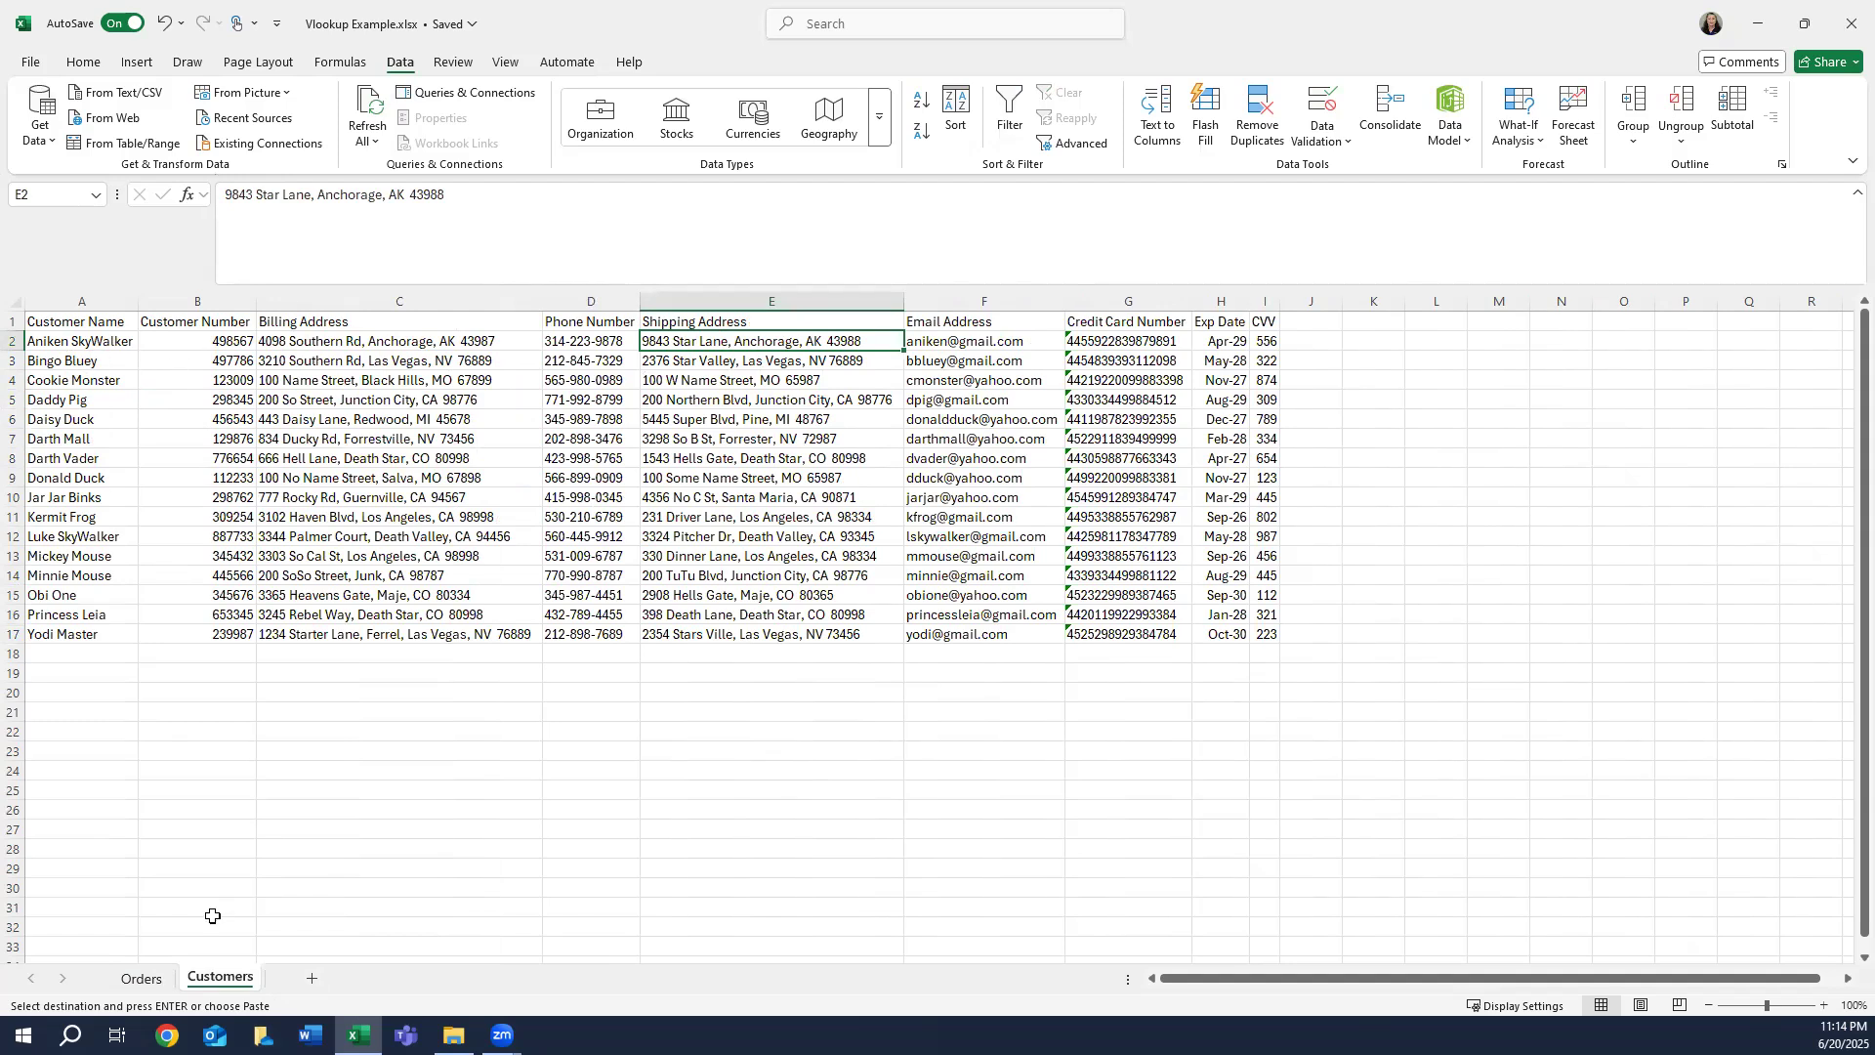
click(93, 383)
click(107, 400)
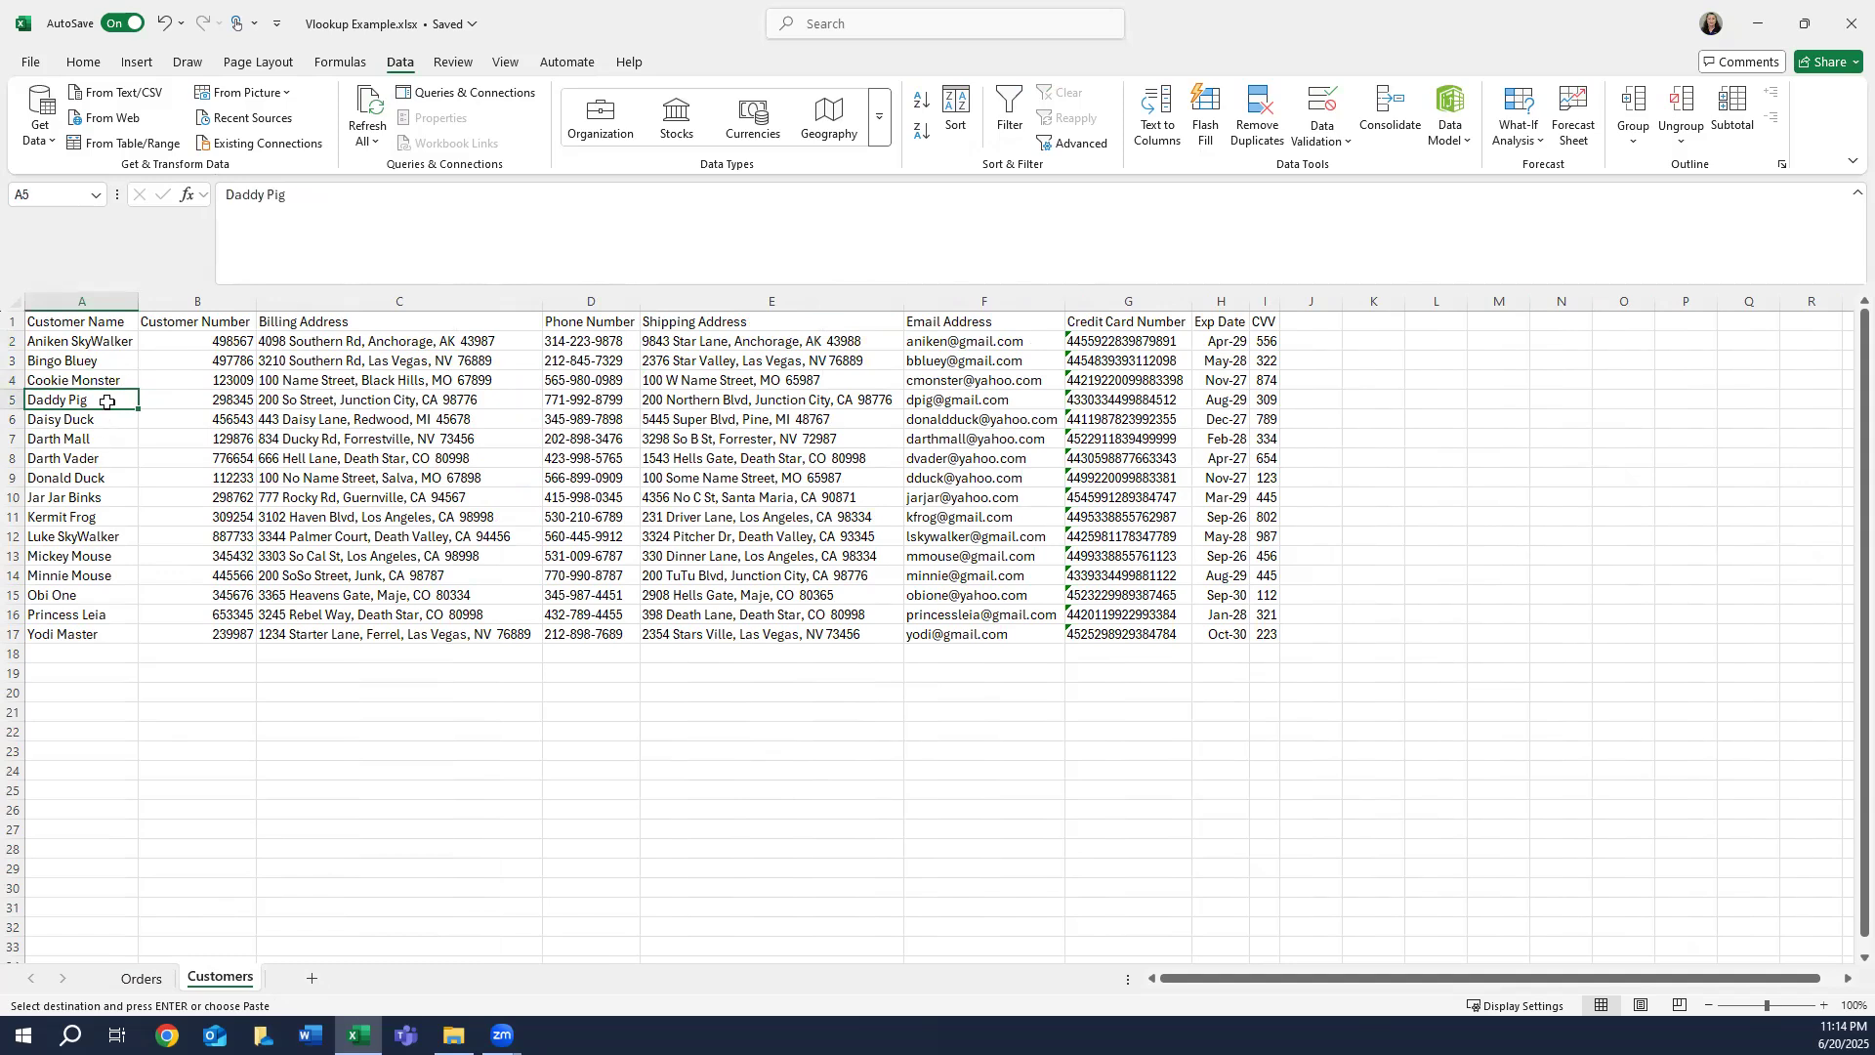
click(84, 513)
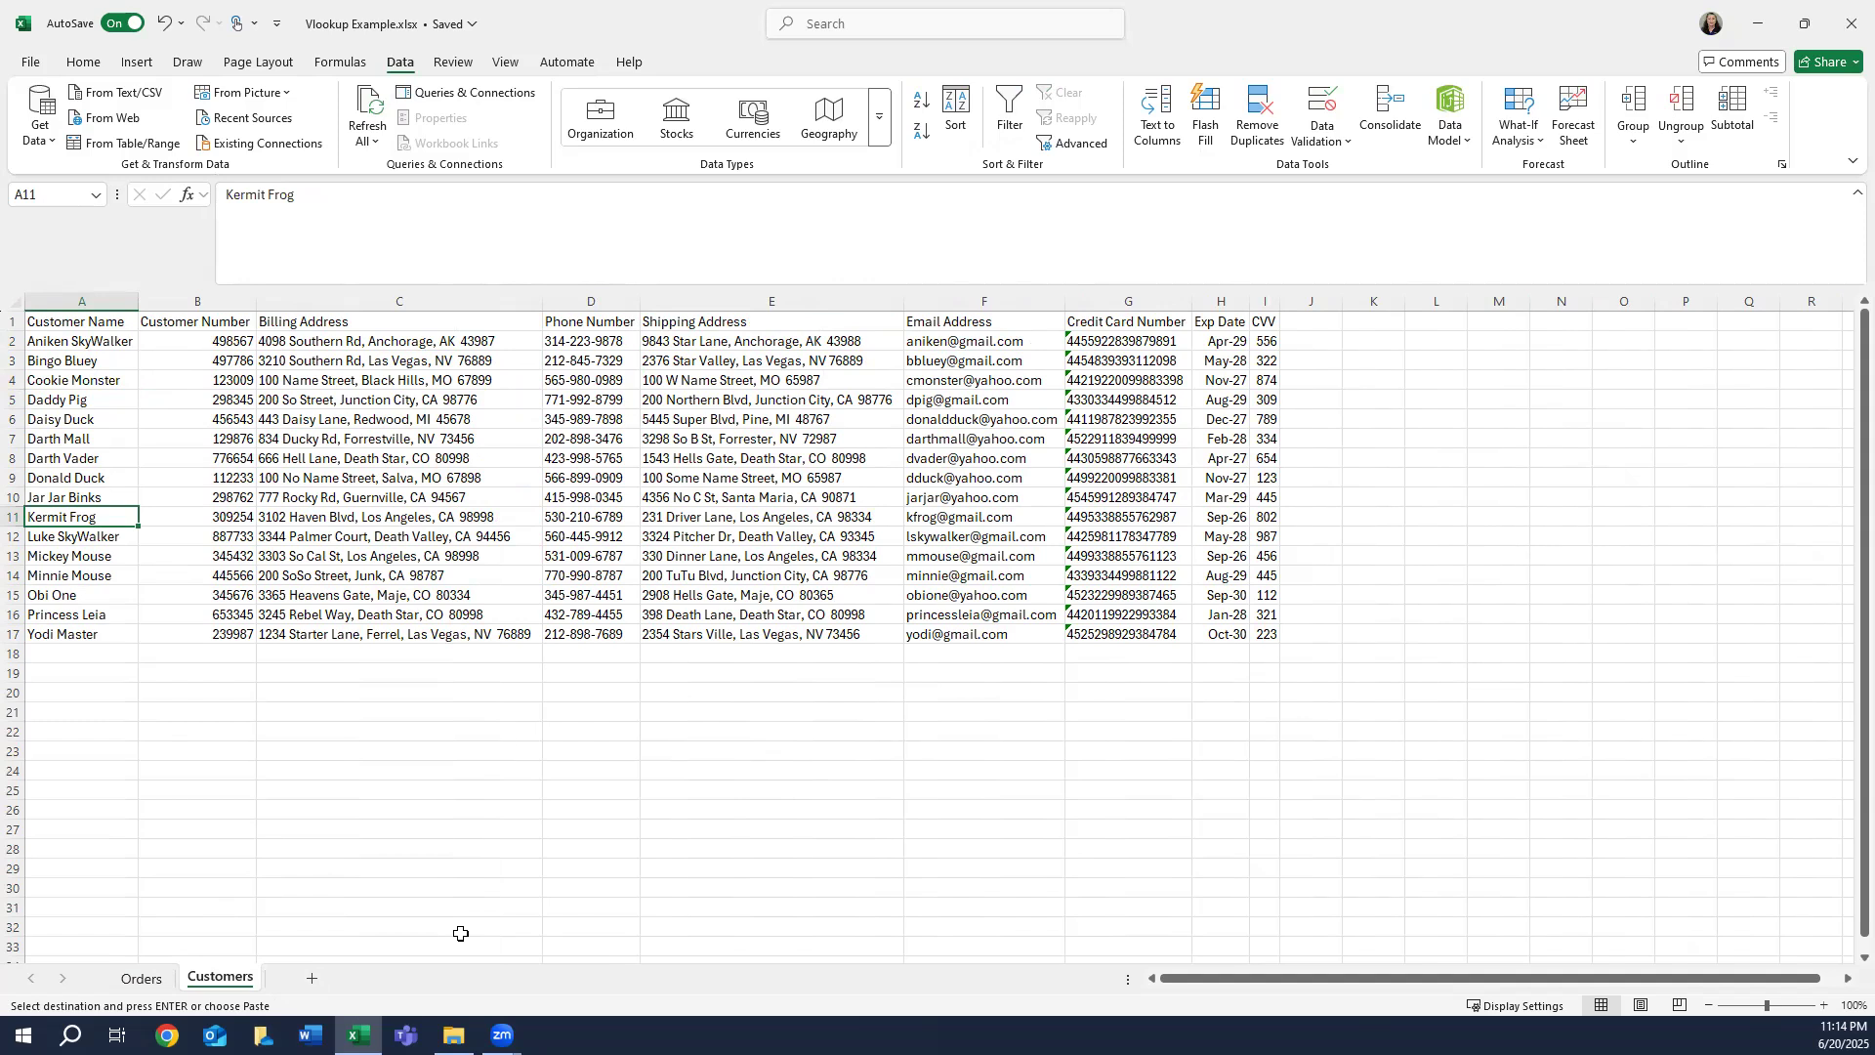
click(142, 977)
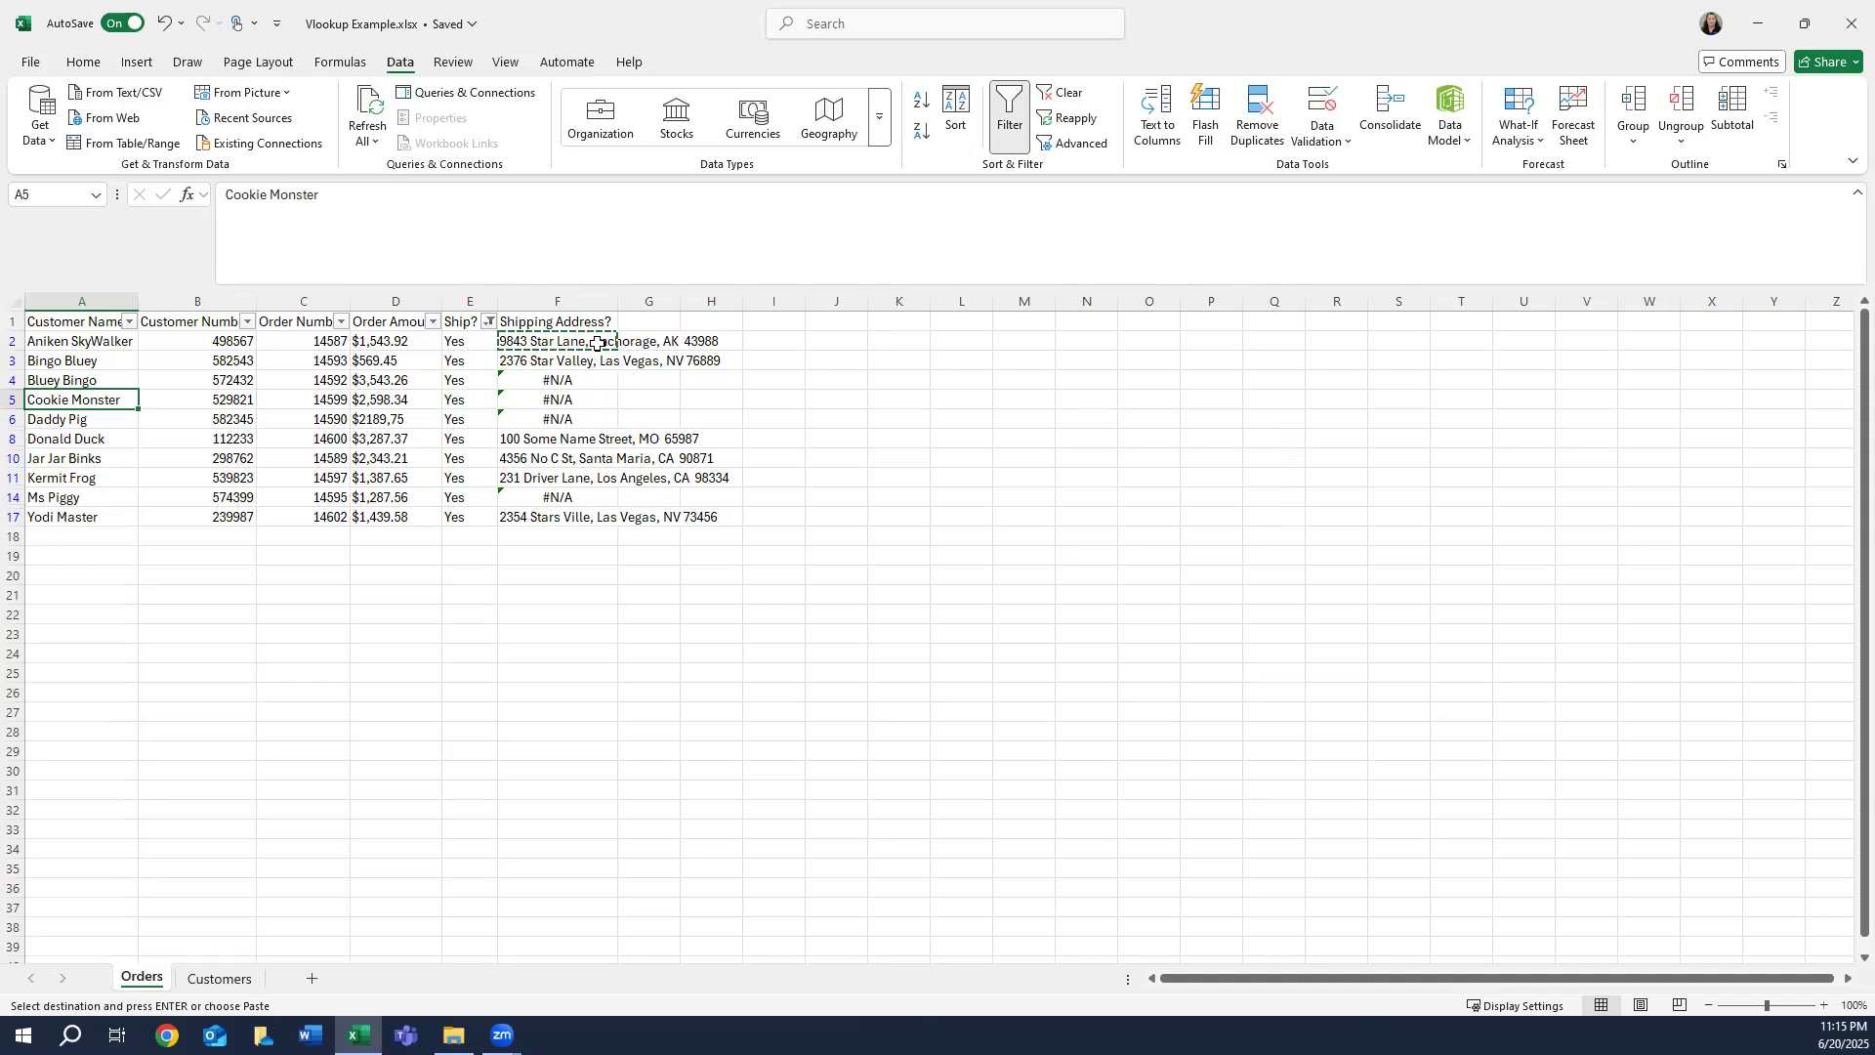
click(524, 360)
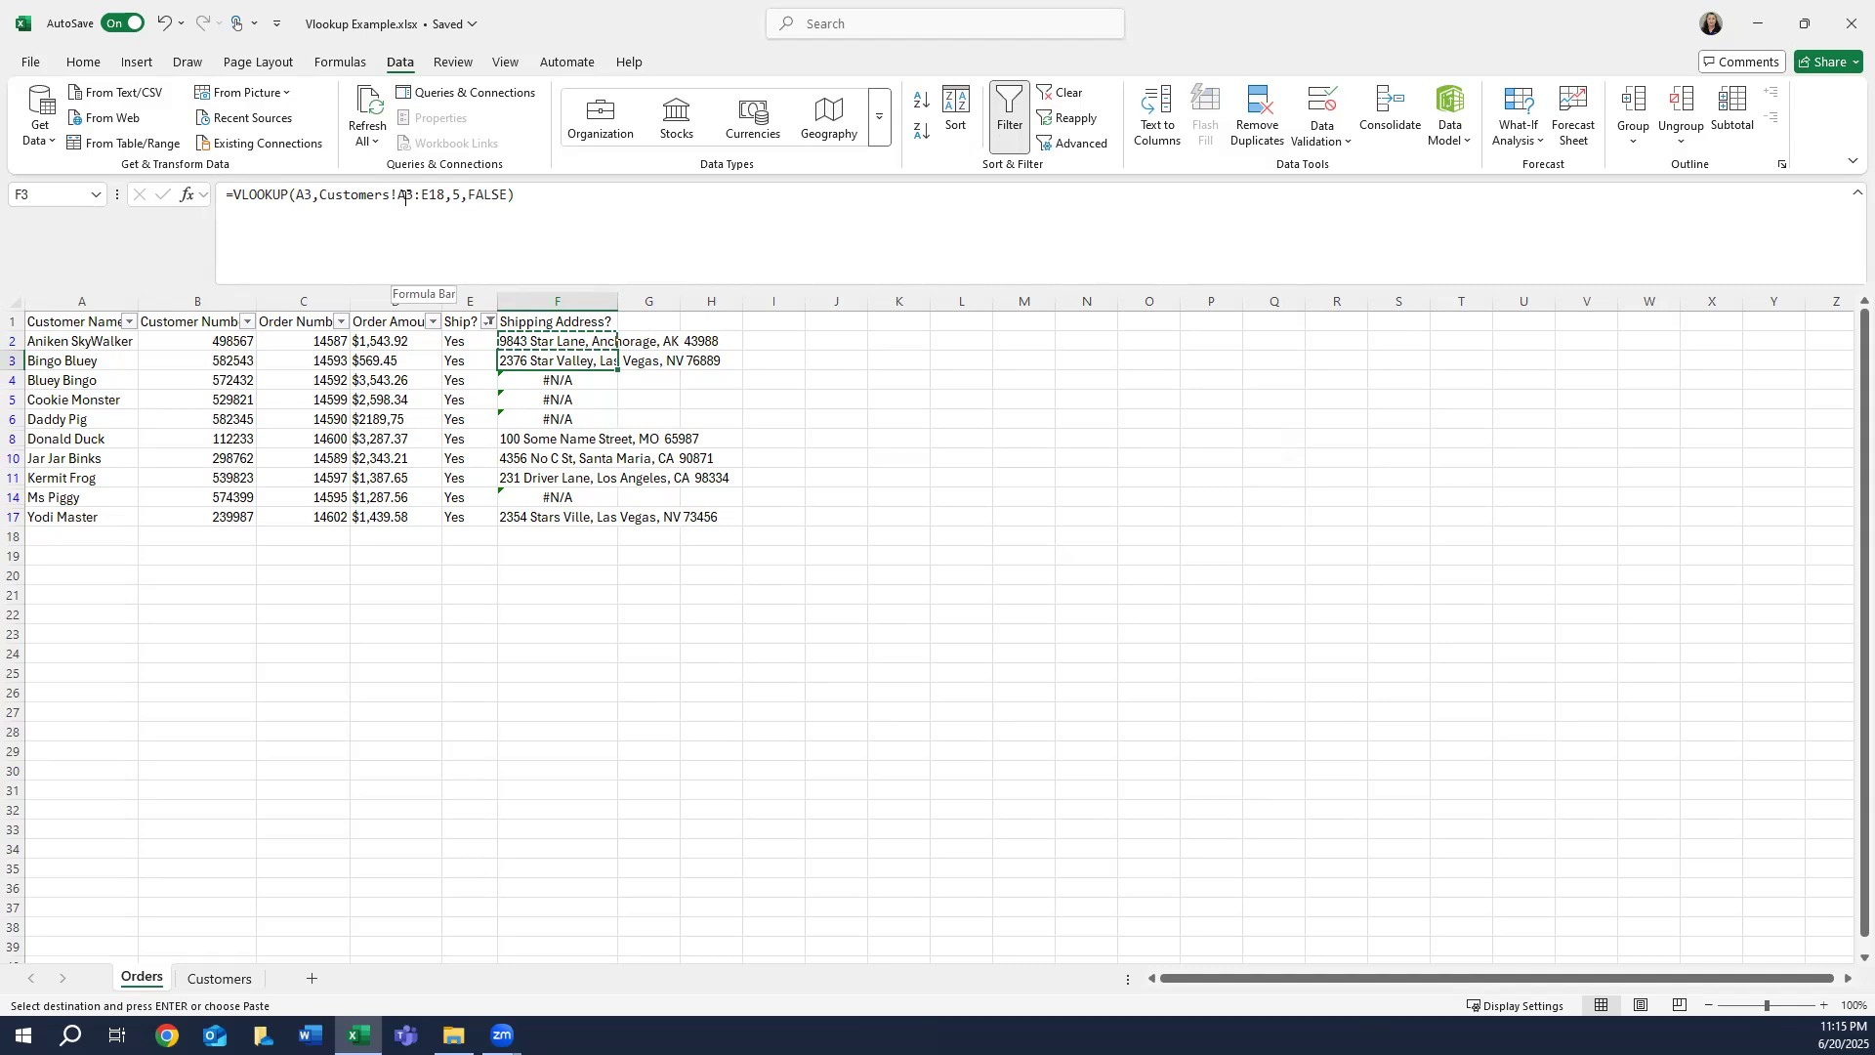
- Make the table array in the F2 VLOOKUP formula absolute as Customers!$A$2:$E$17 and enter it
click(528, 343)
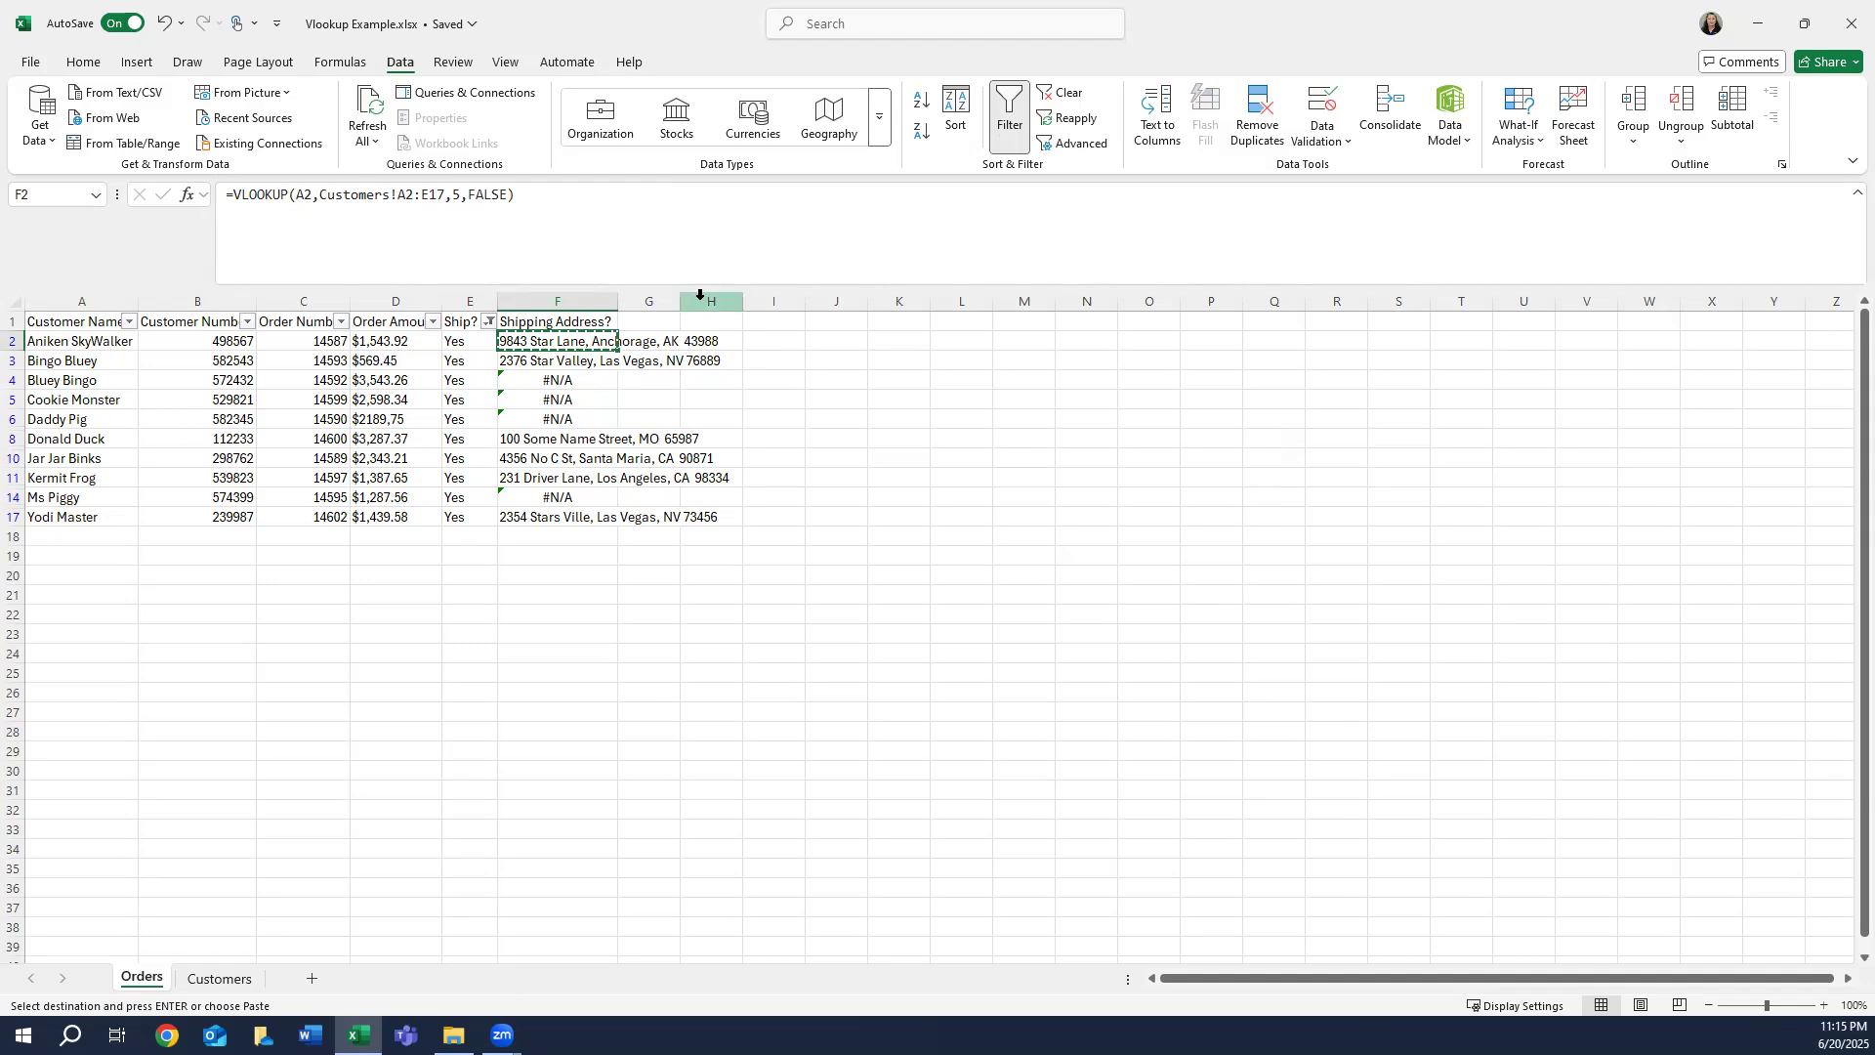
click(400, 196)
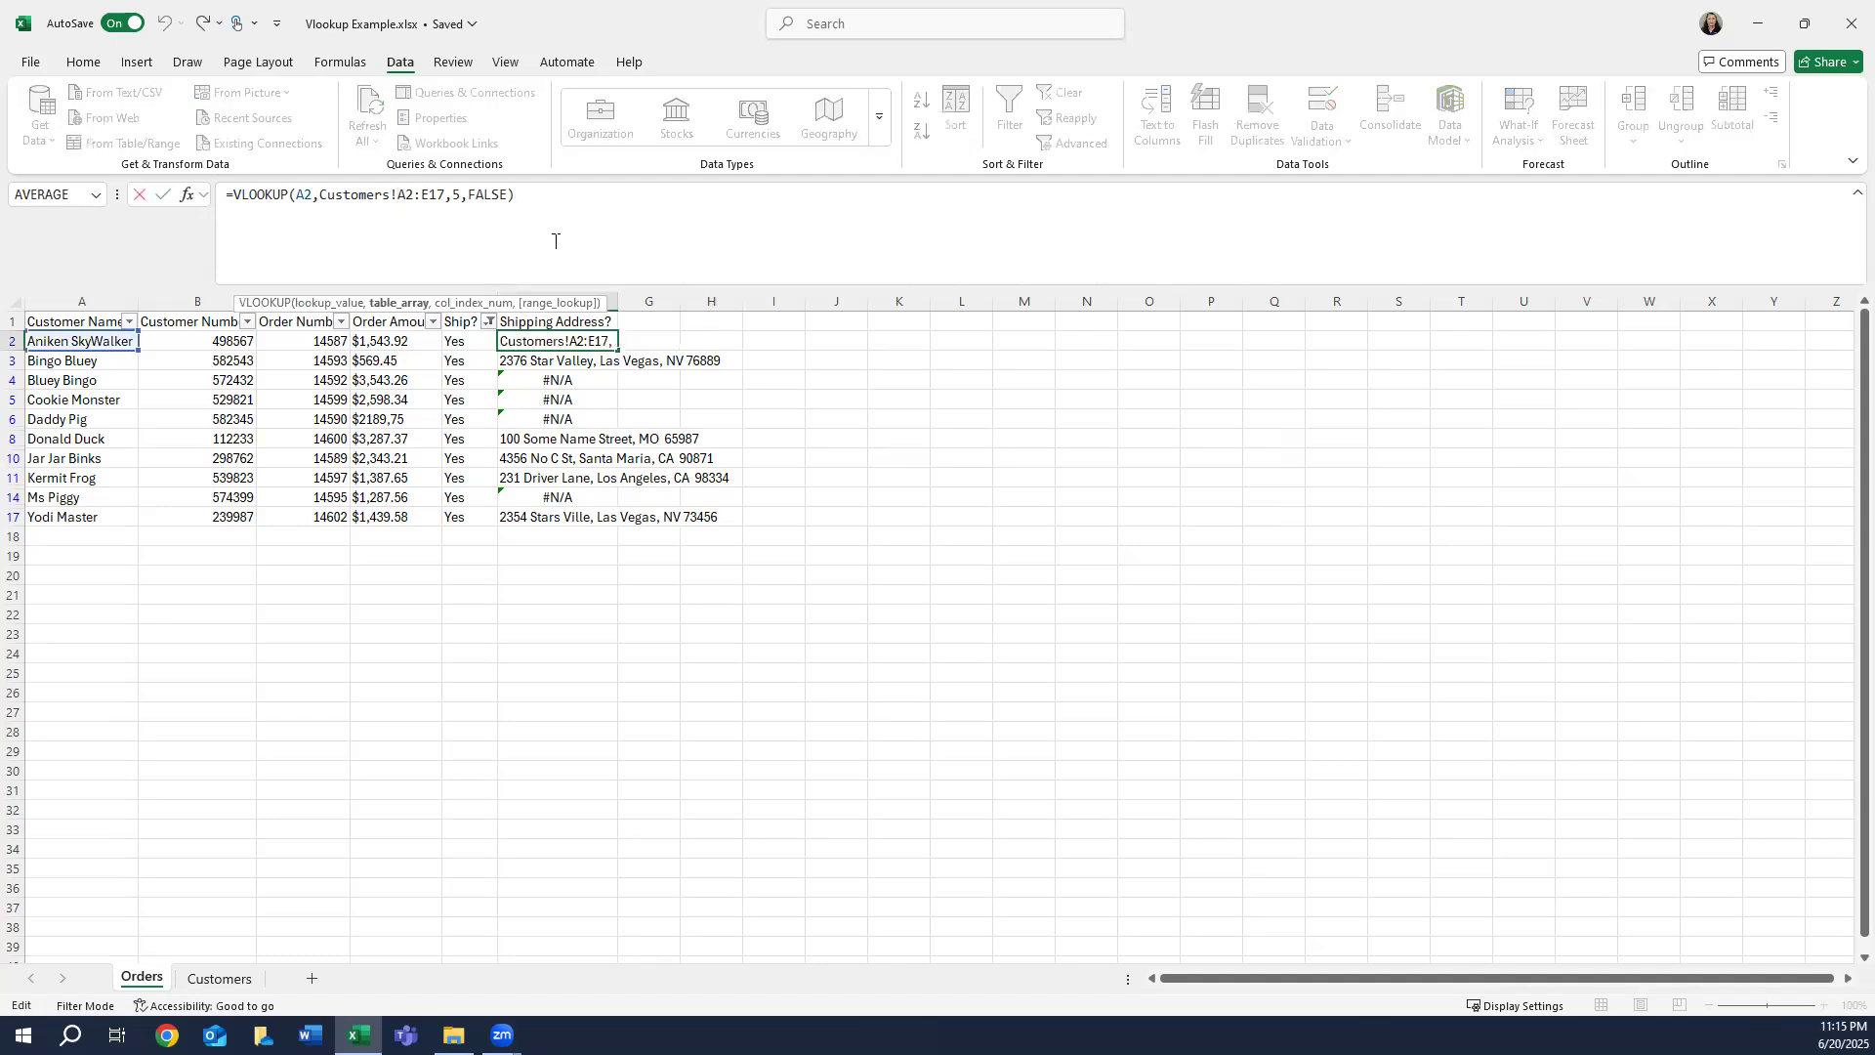
text($A$)
click(435, 194)
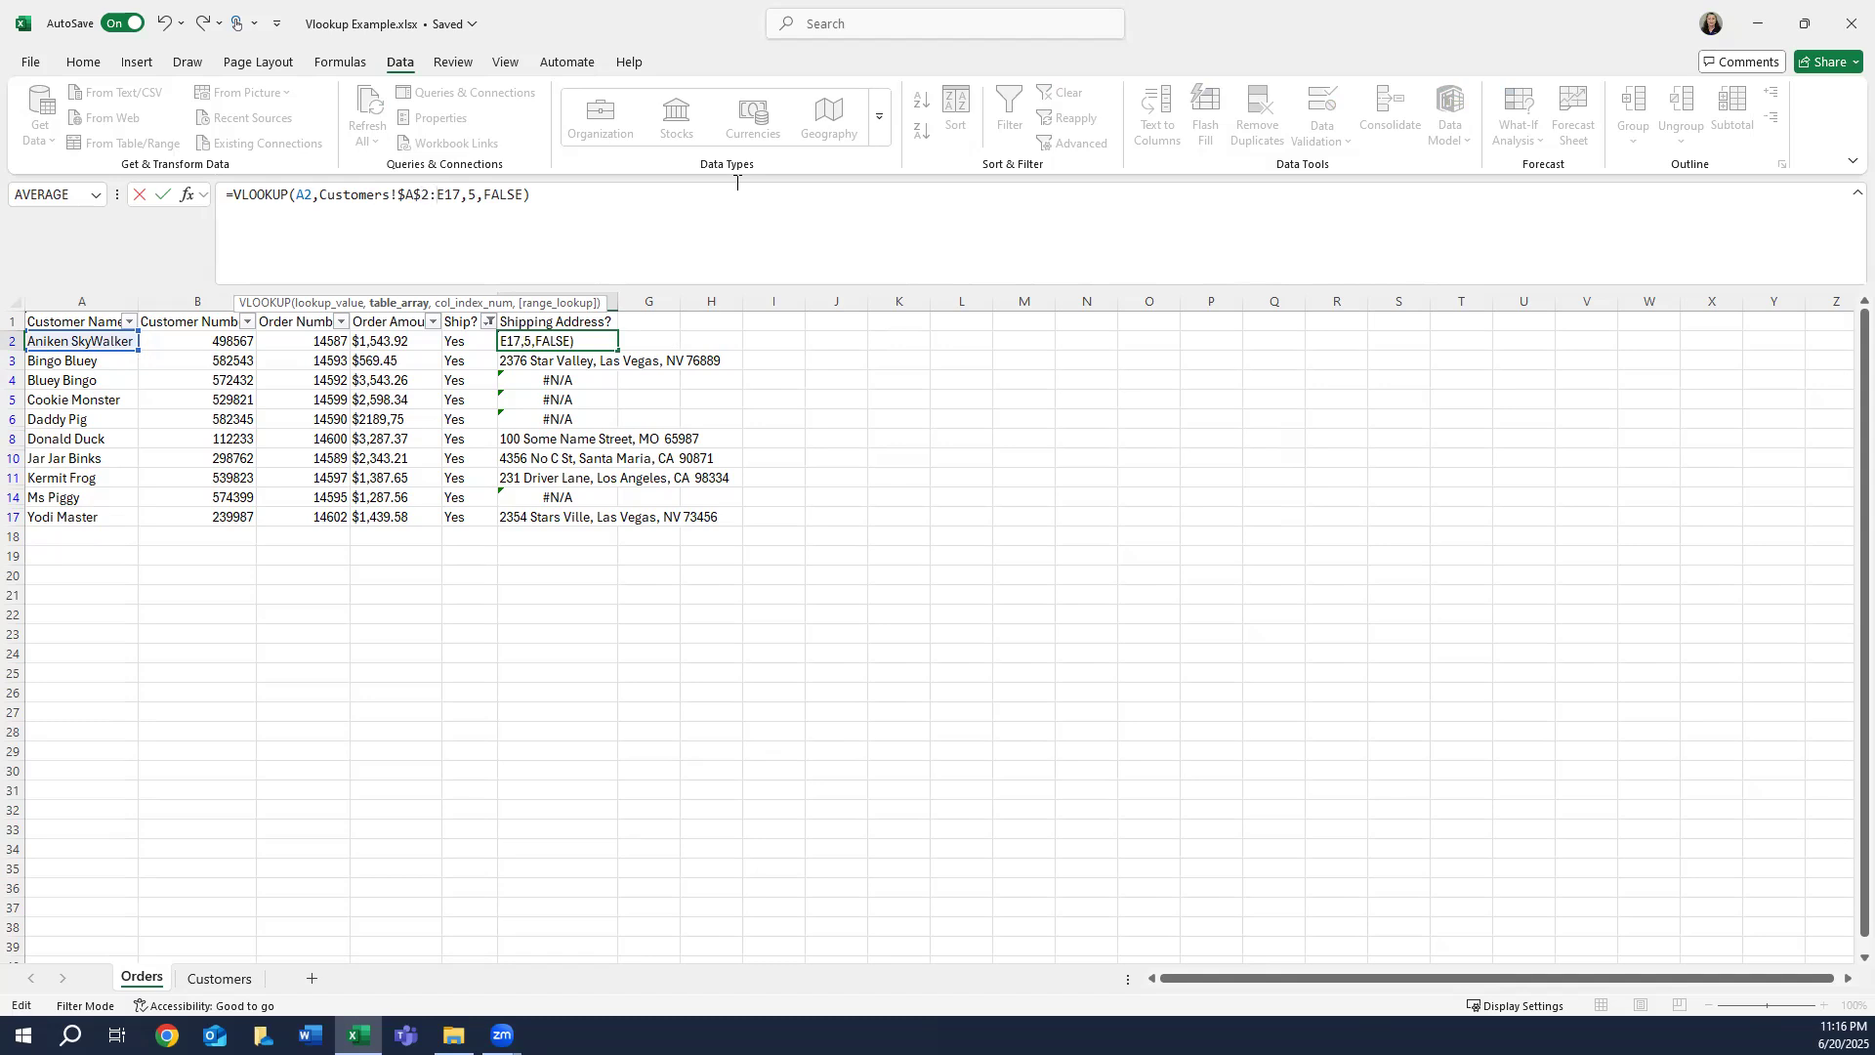
text($)
click(455, 197)
text($E$)
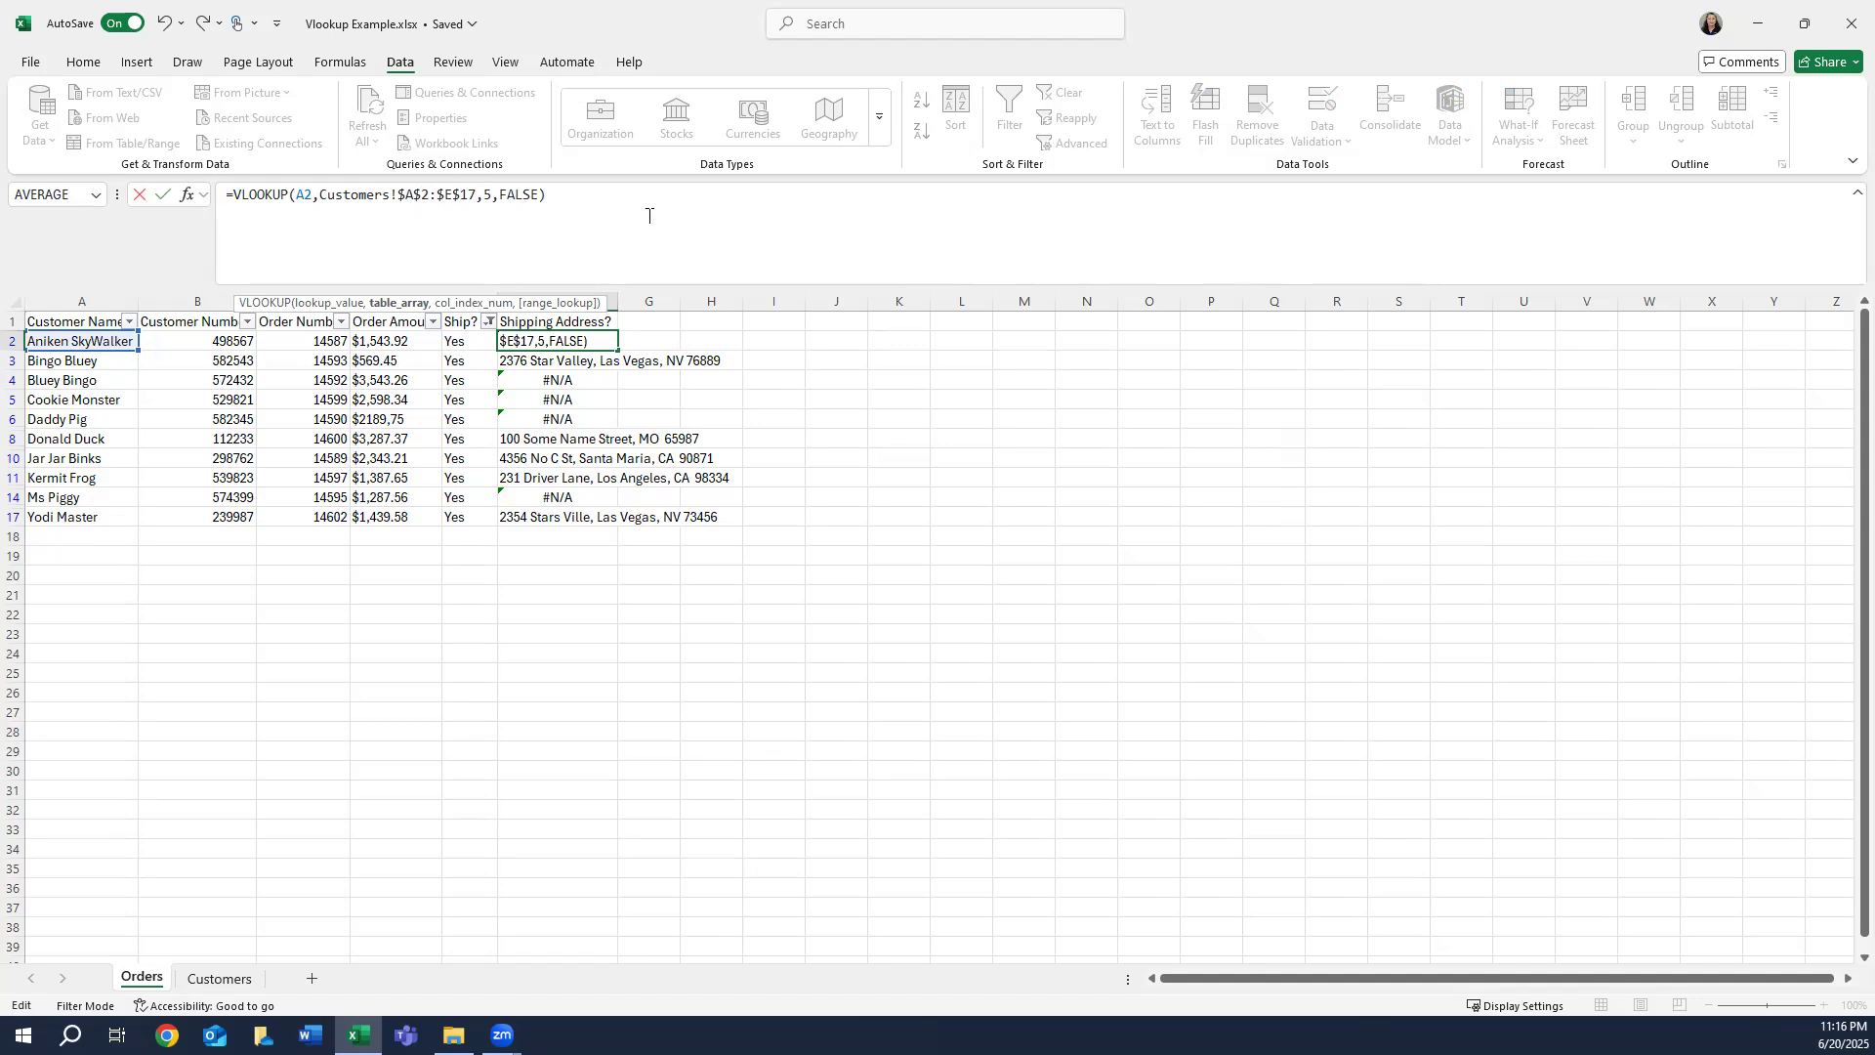
key(ctrl+Return)
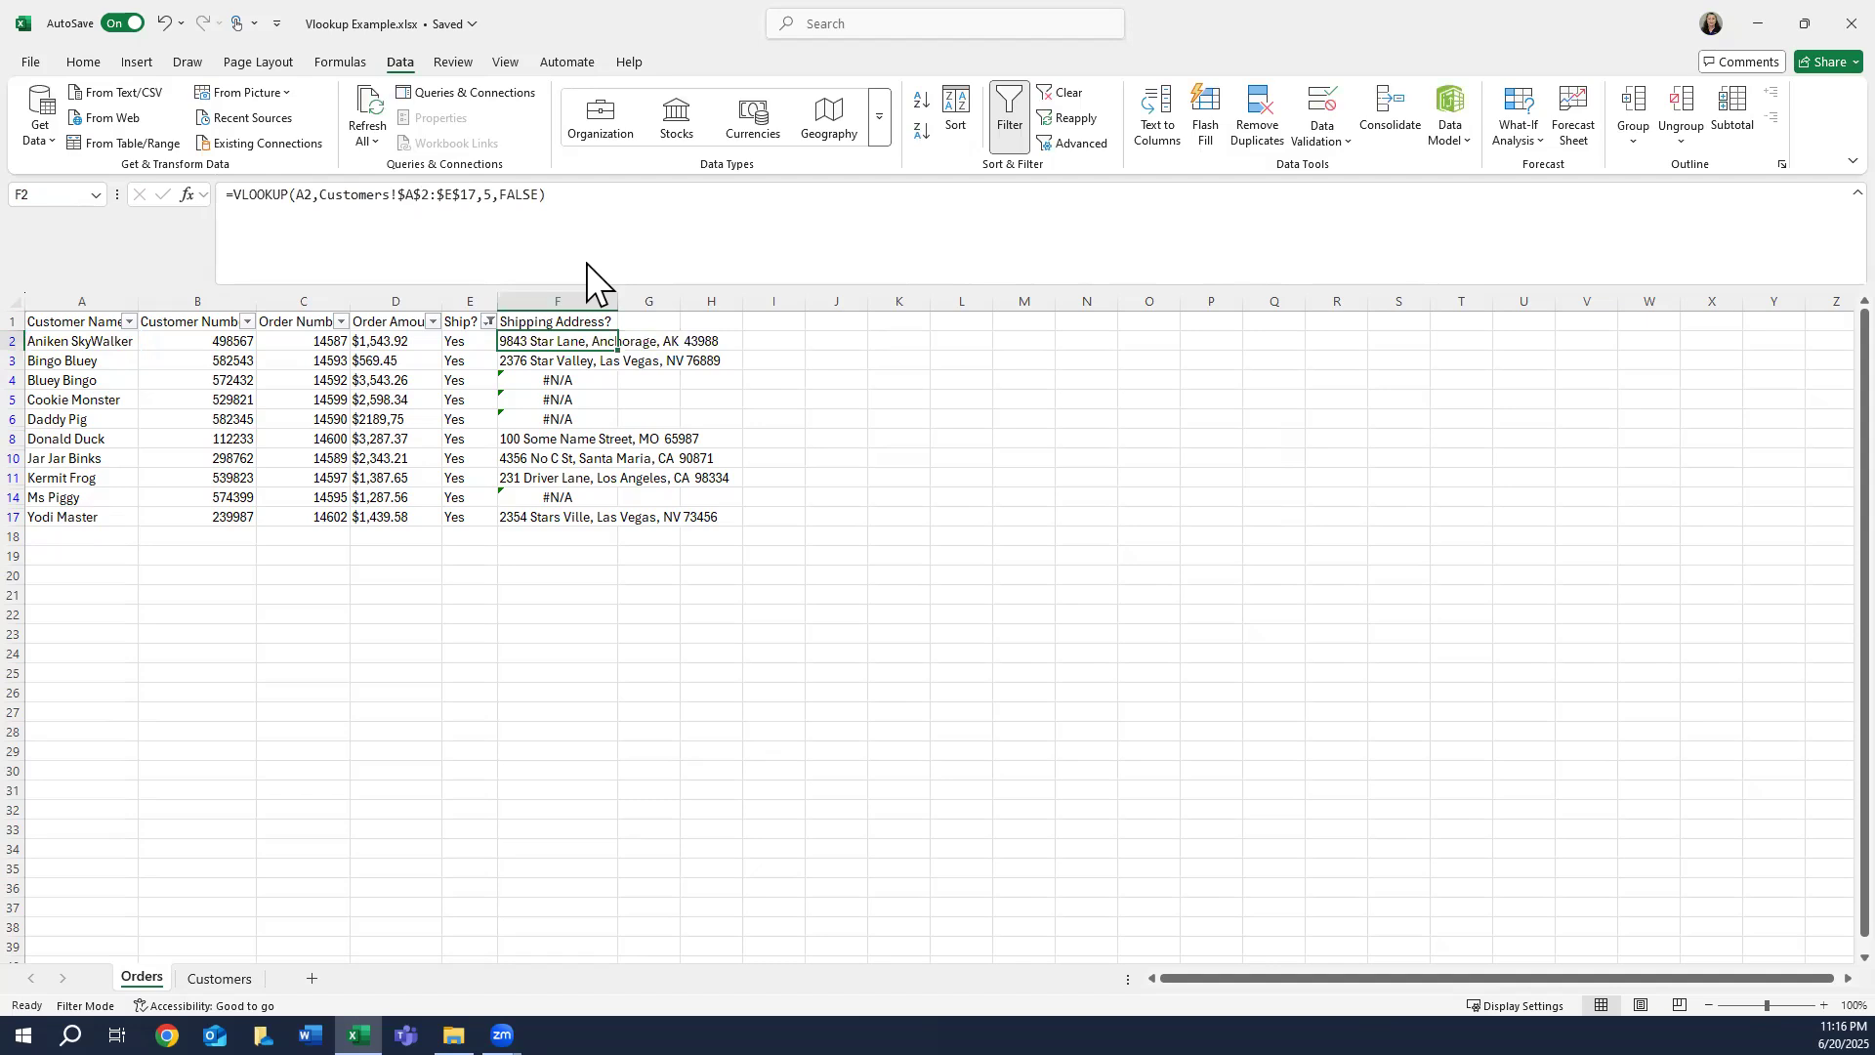
- Copy F2 and paste only its formula into F3:F17, and check the shipping address returned in row 5
right_click(554, 339)
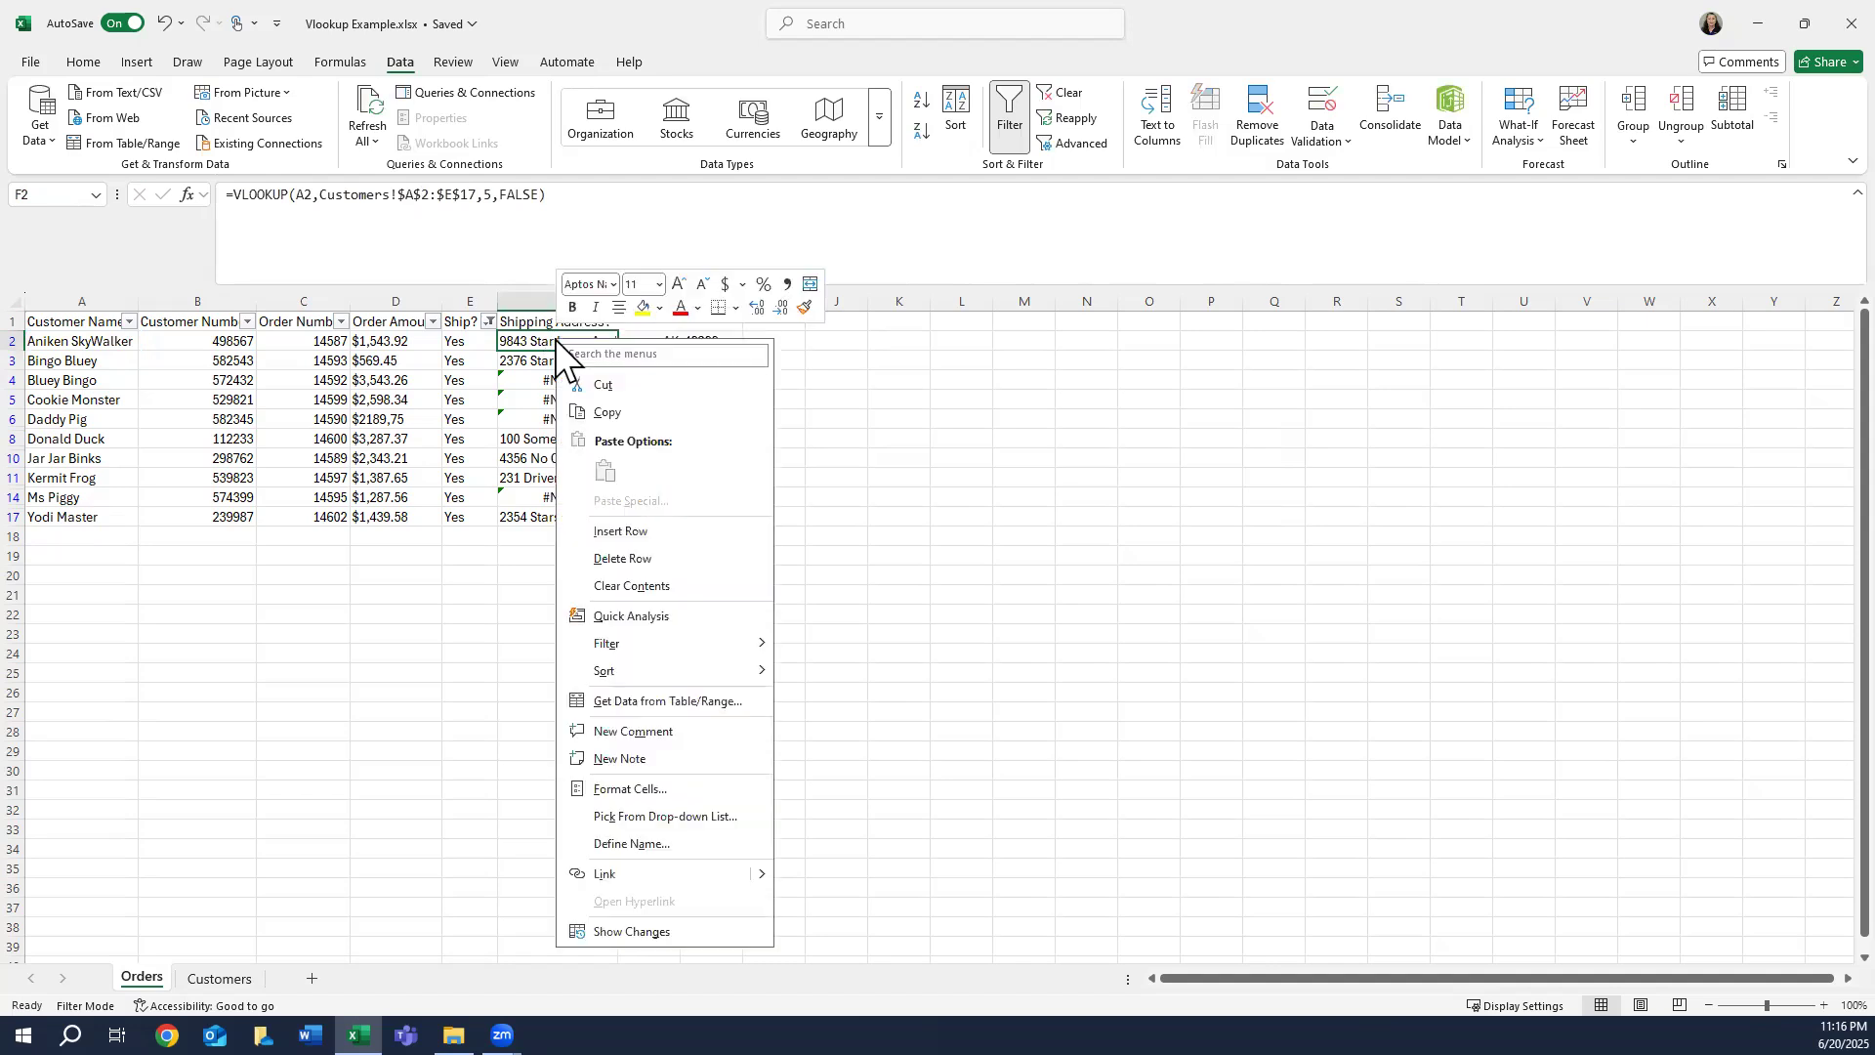
click(615, 412)
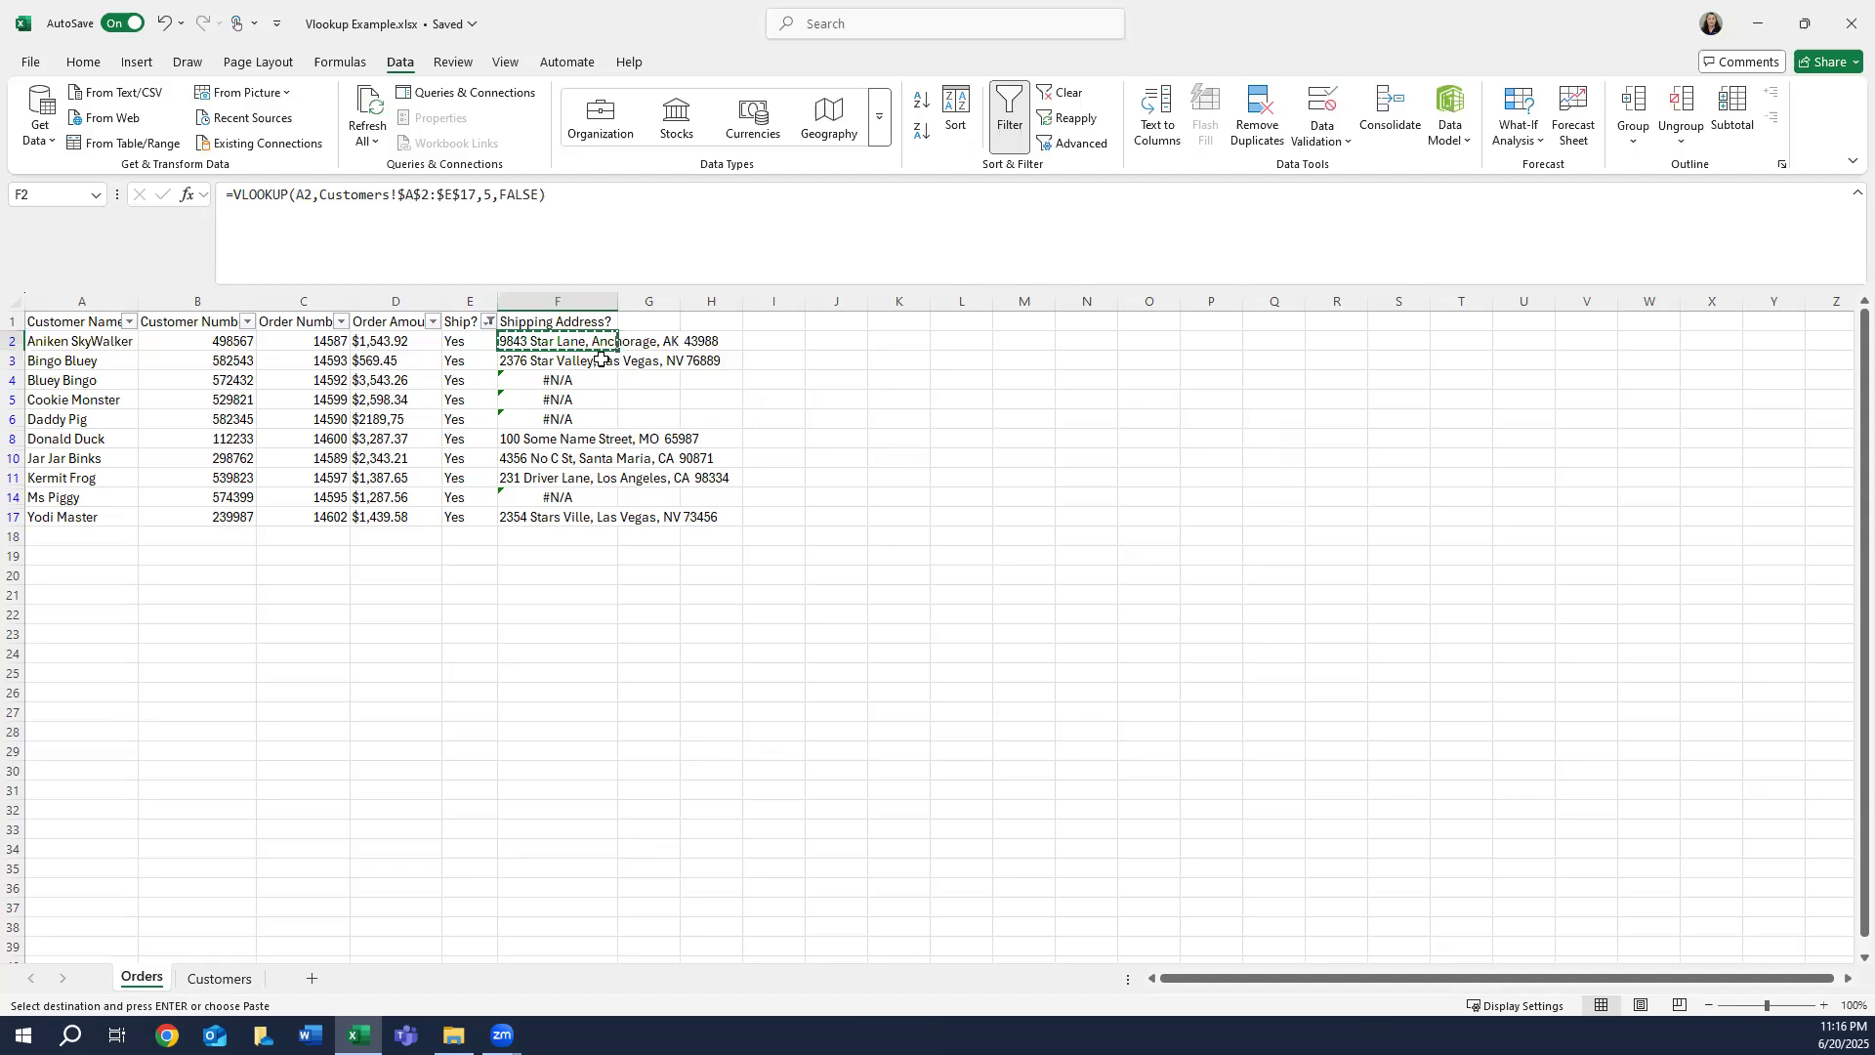
click(538, 361)
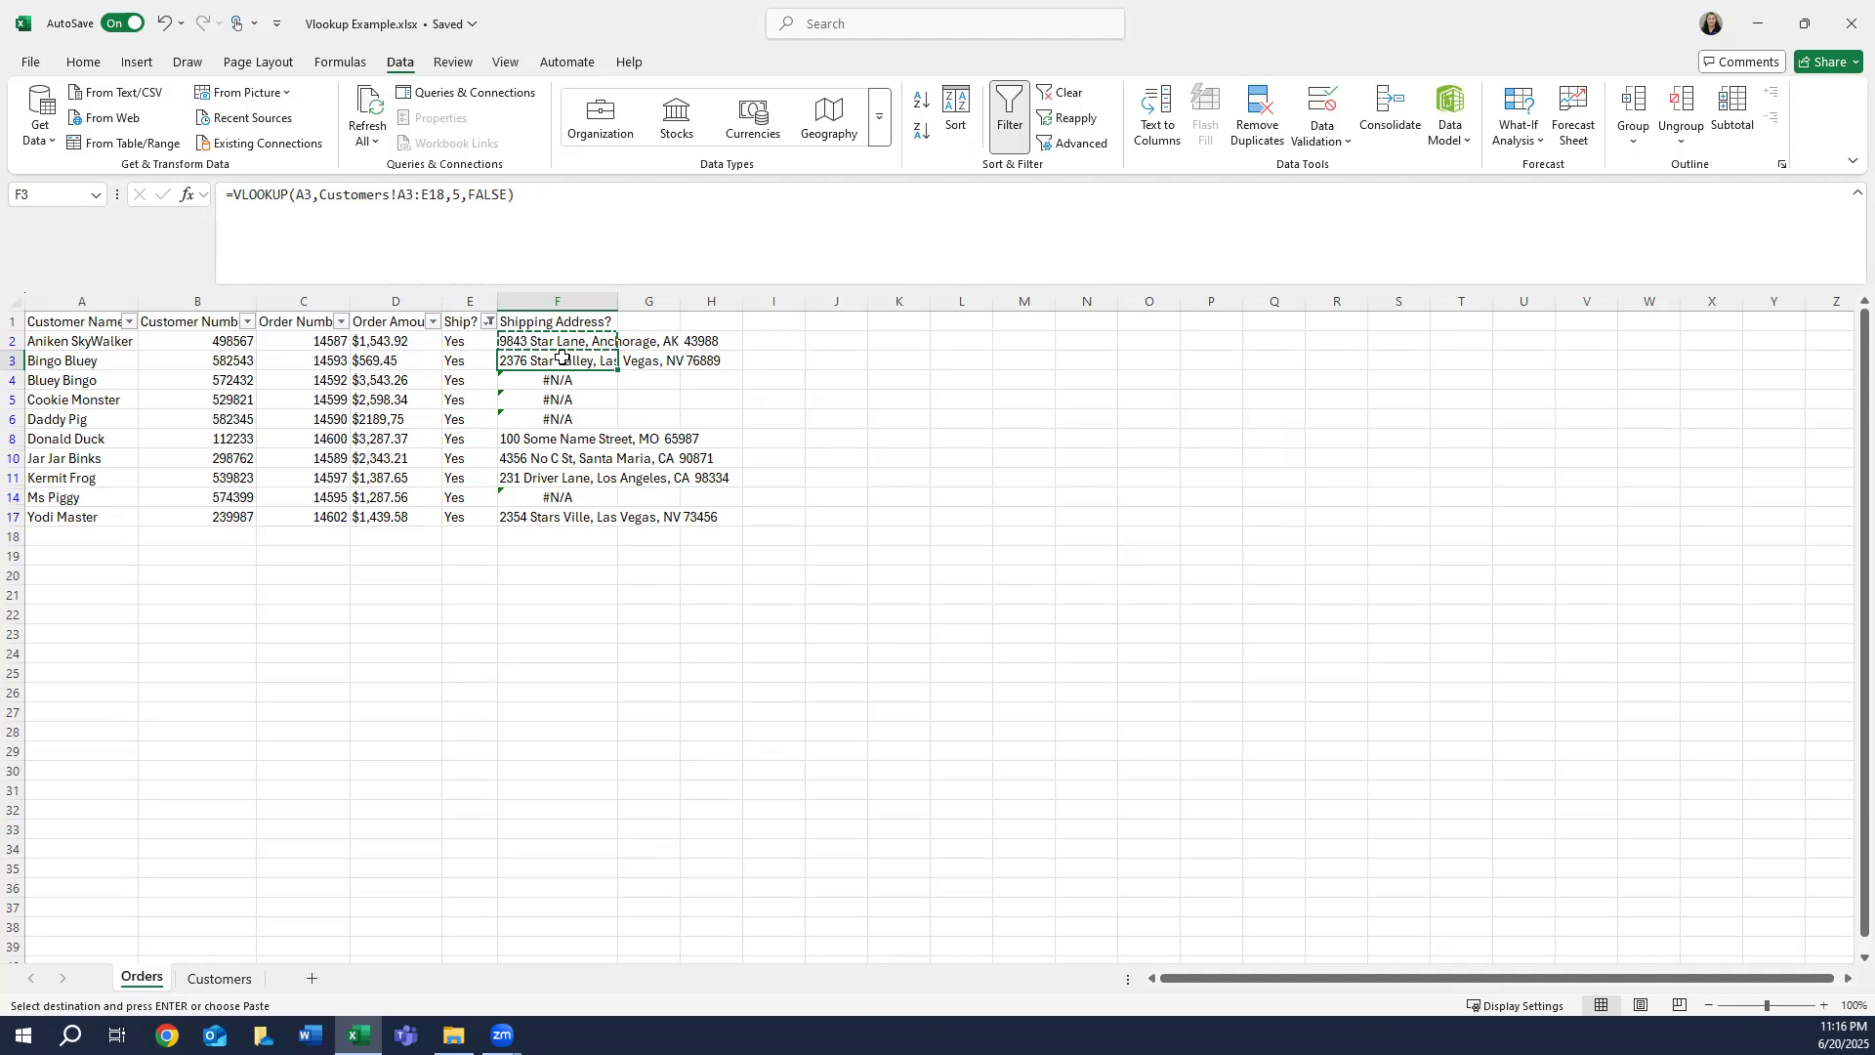
shift+click(549, 520)
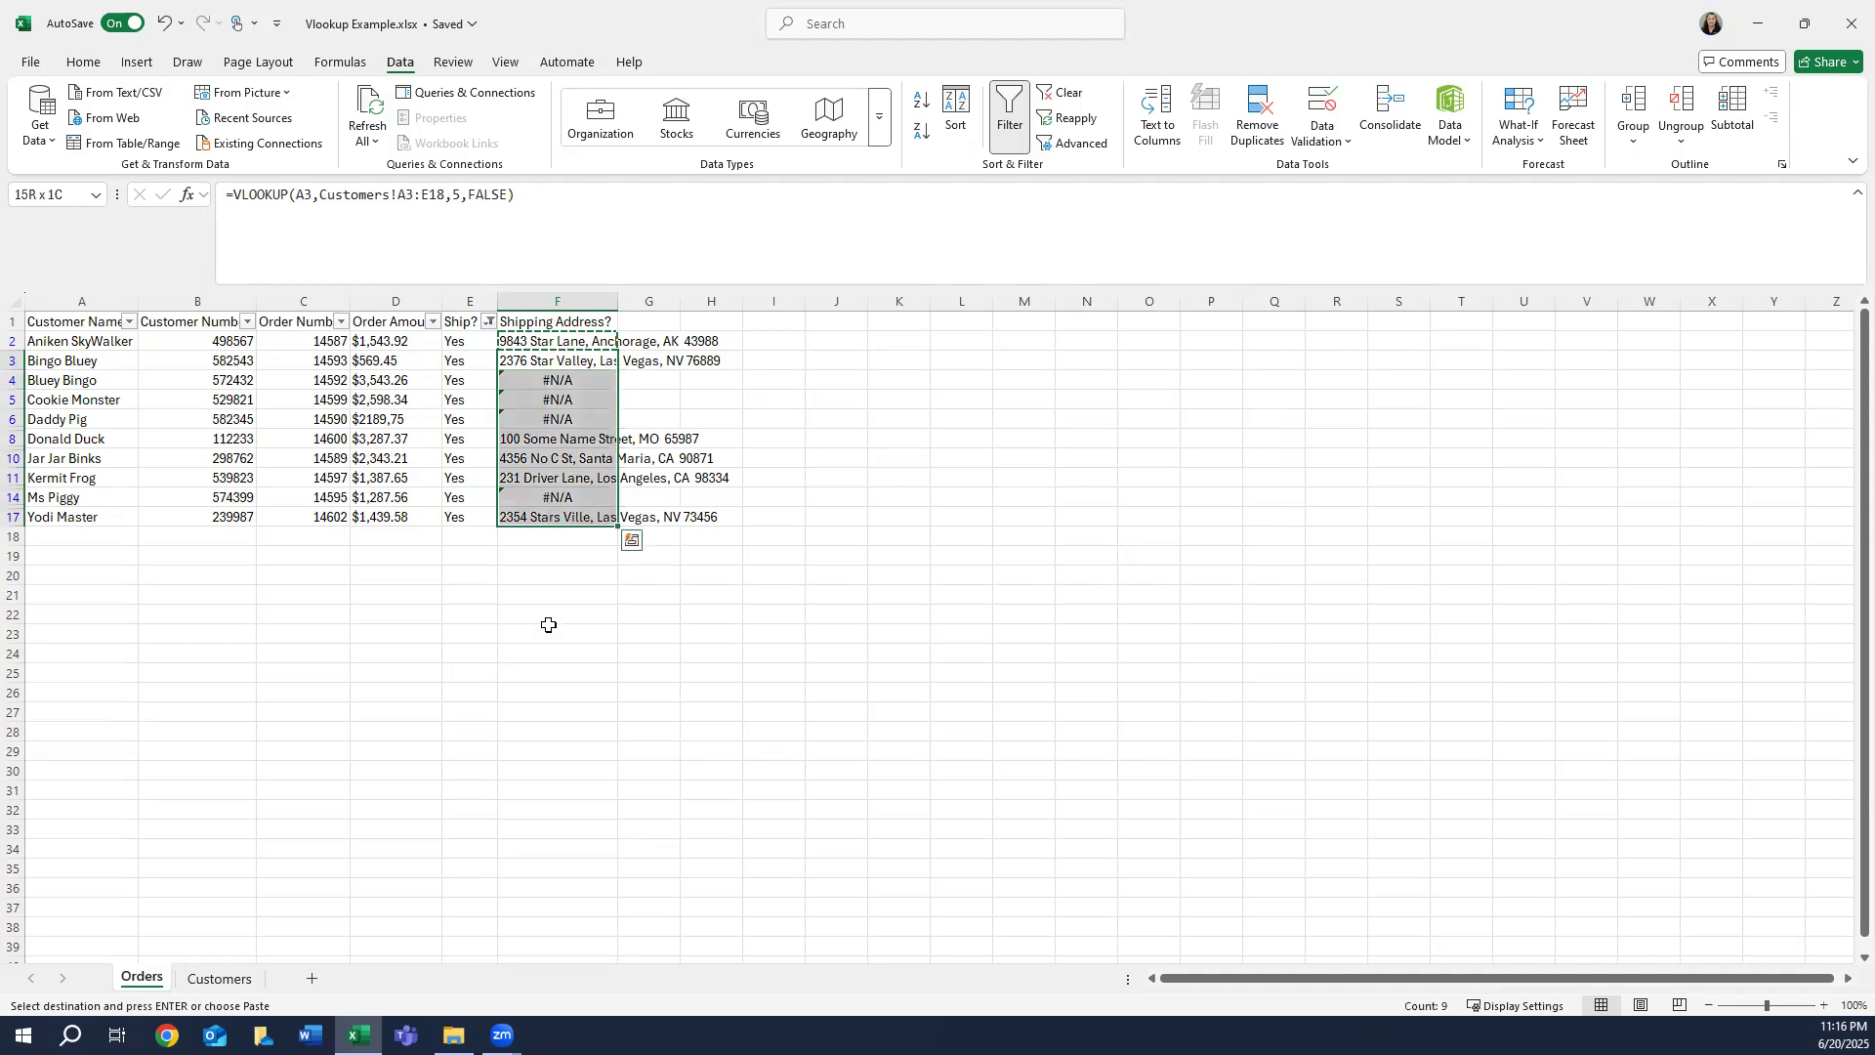
right_click(545, 388)
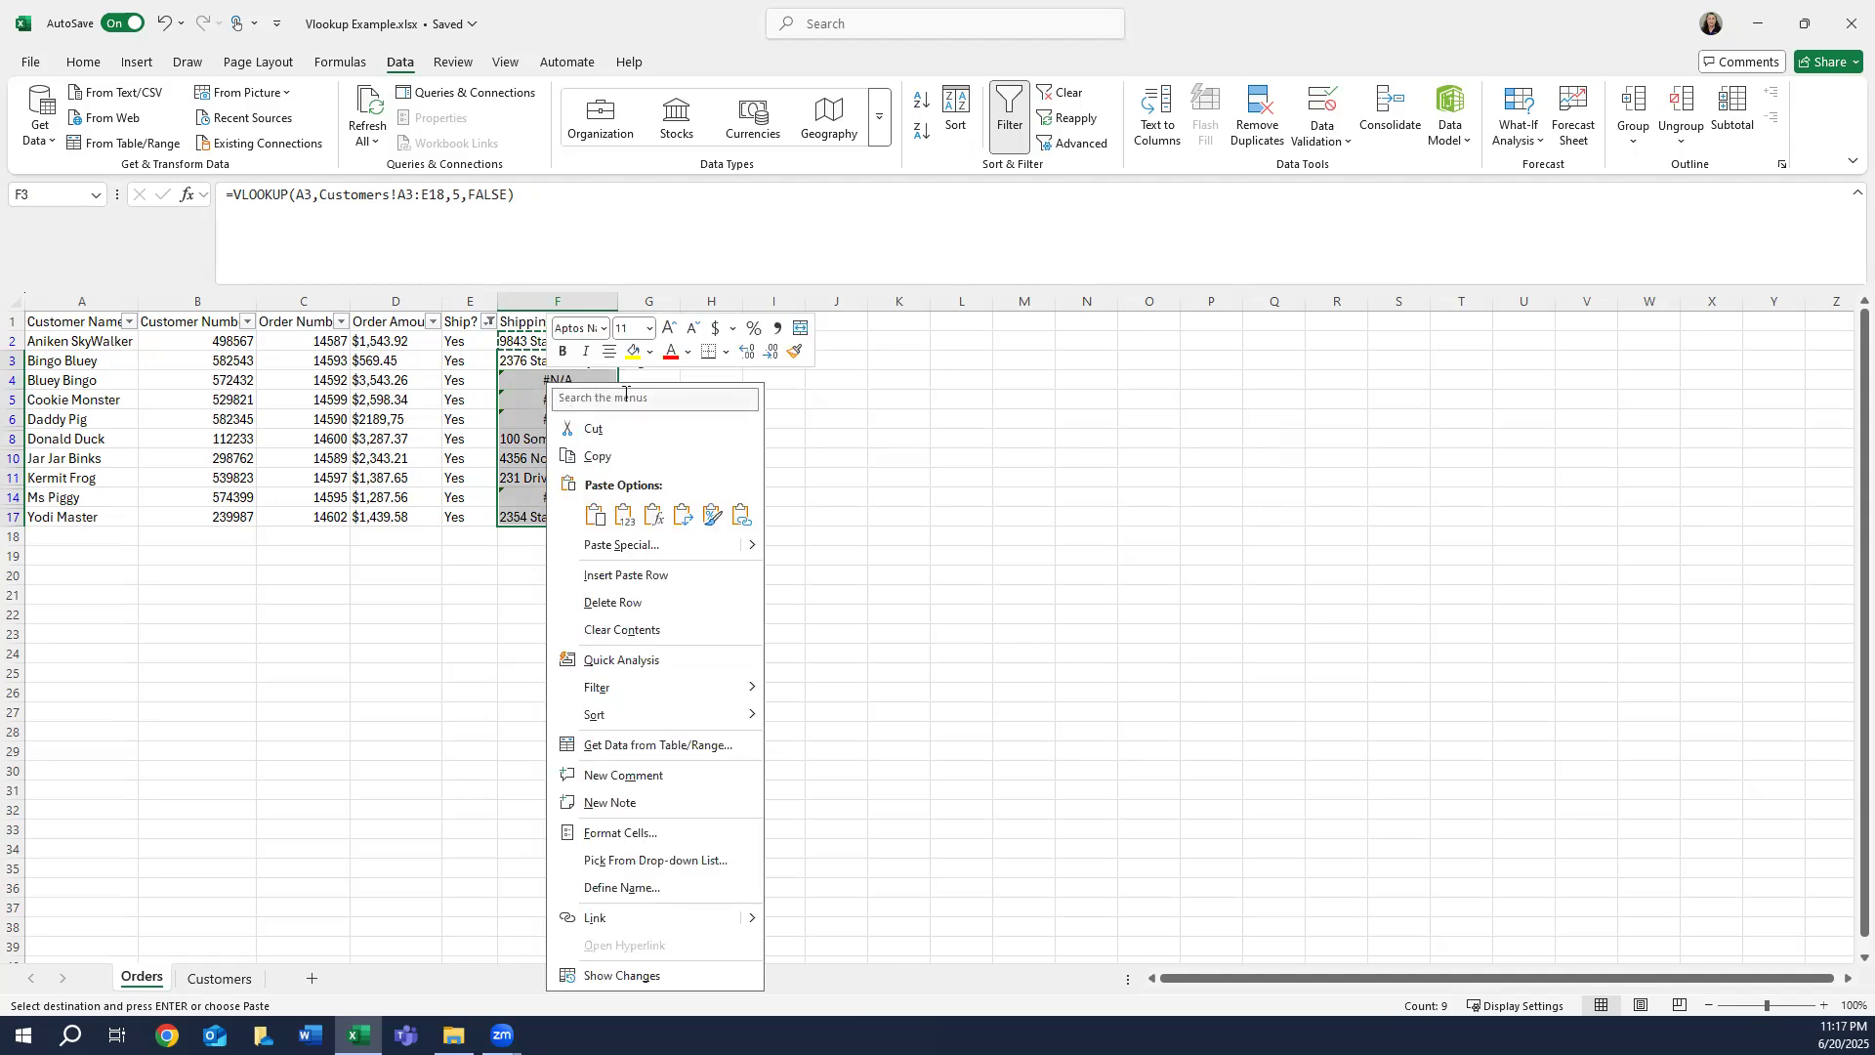
click(652, 513)
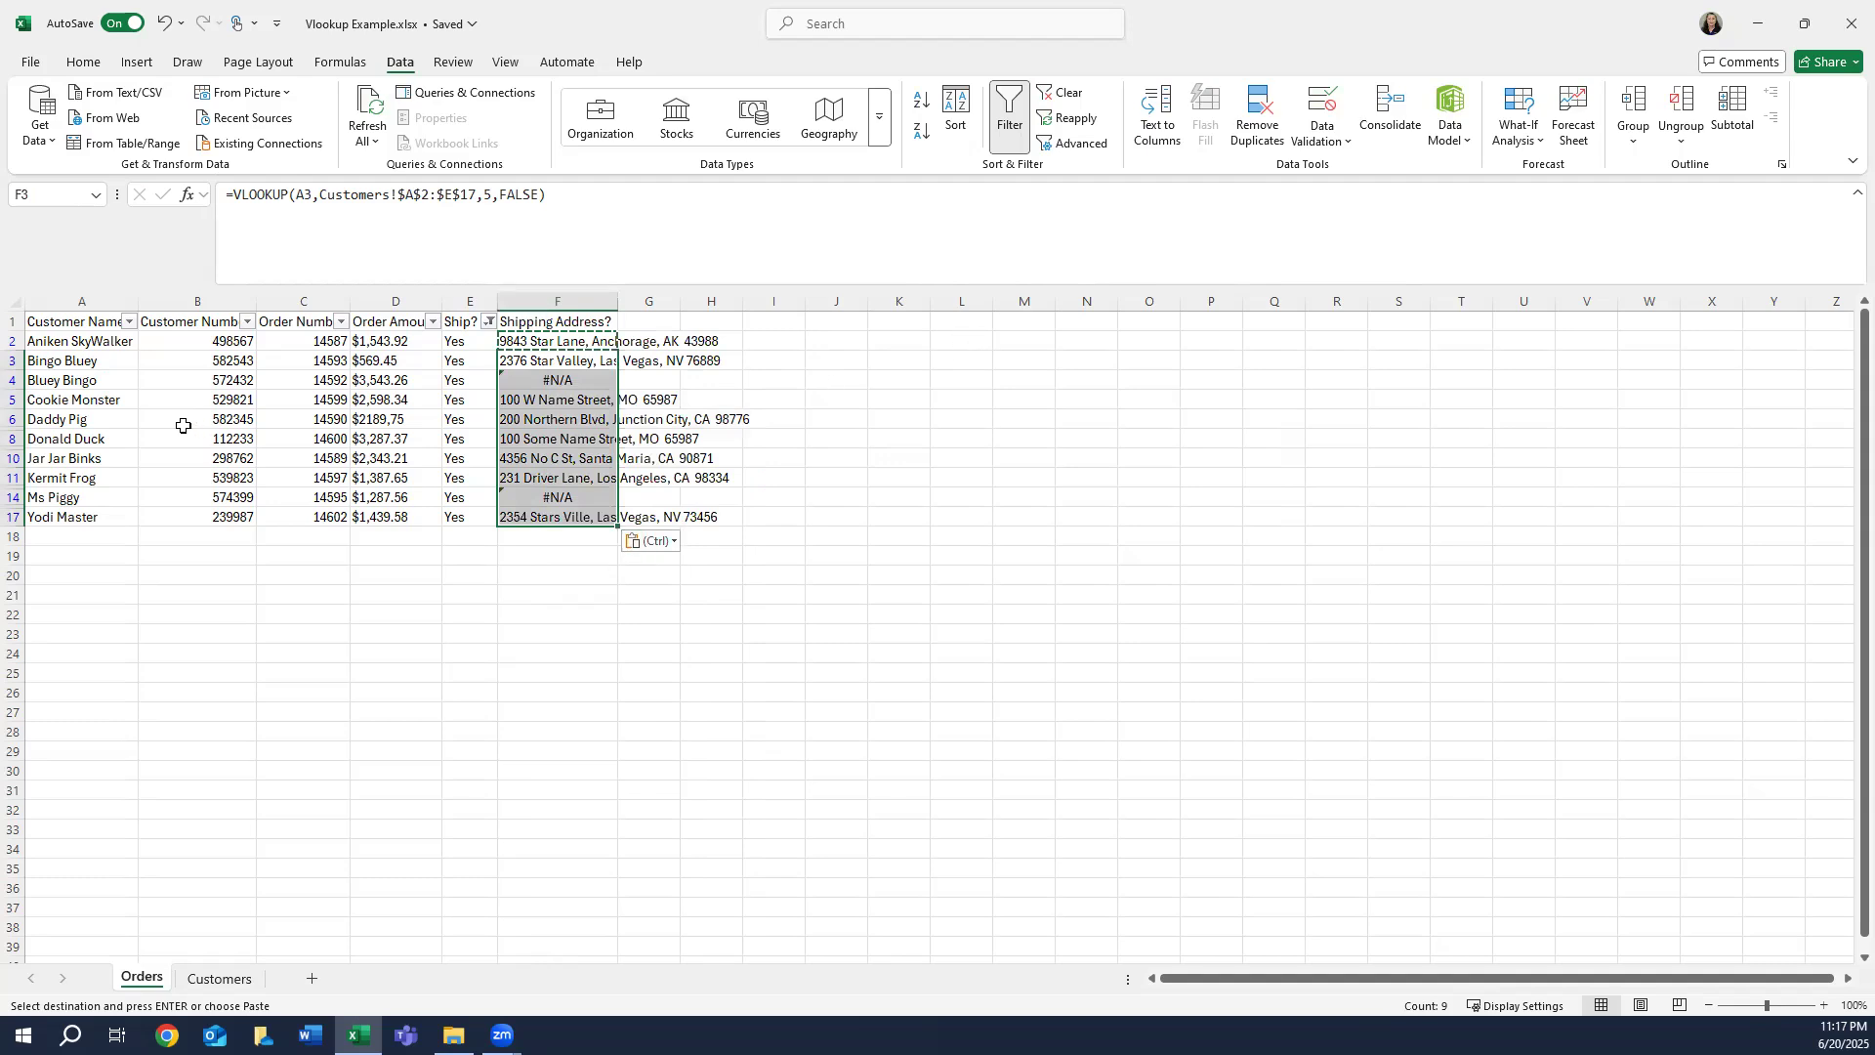
click(98, 402)
click(556, 402)
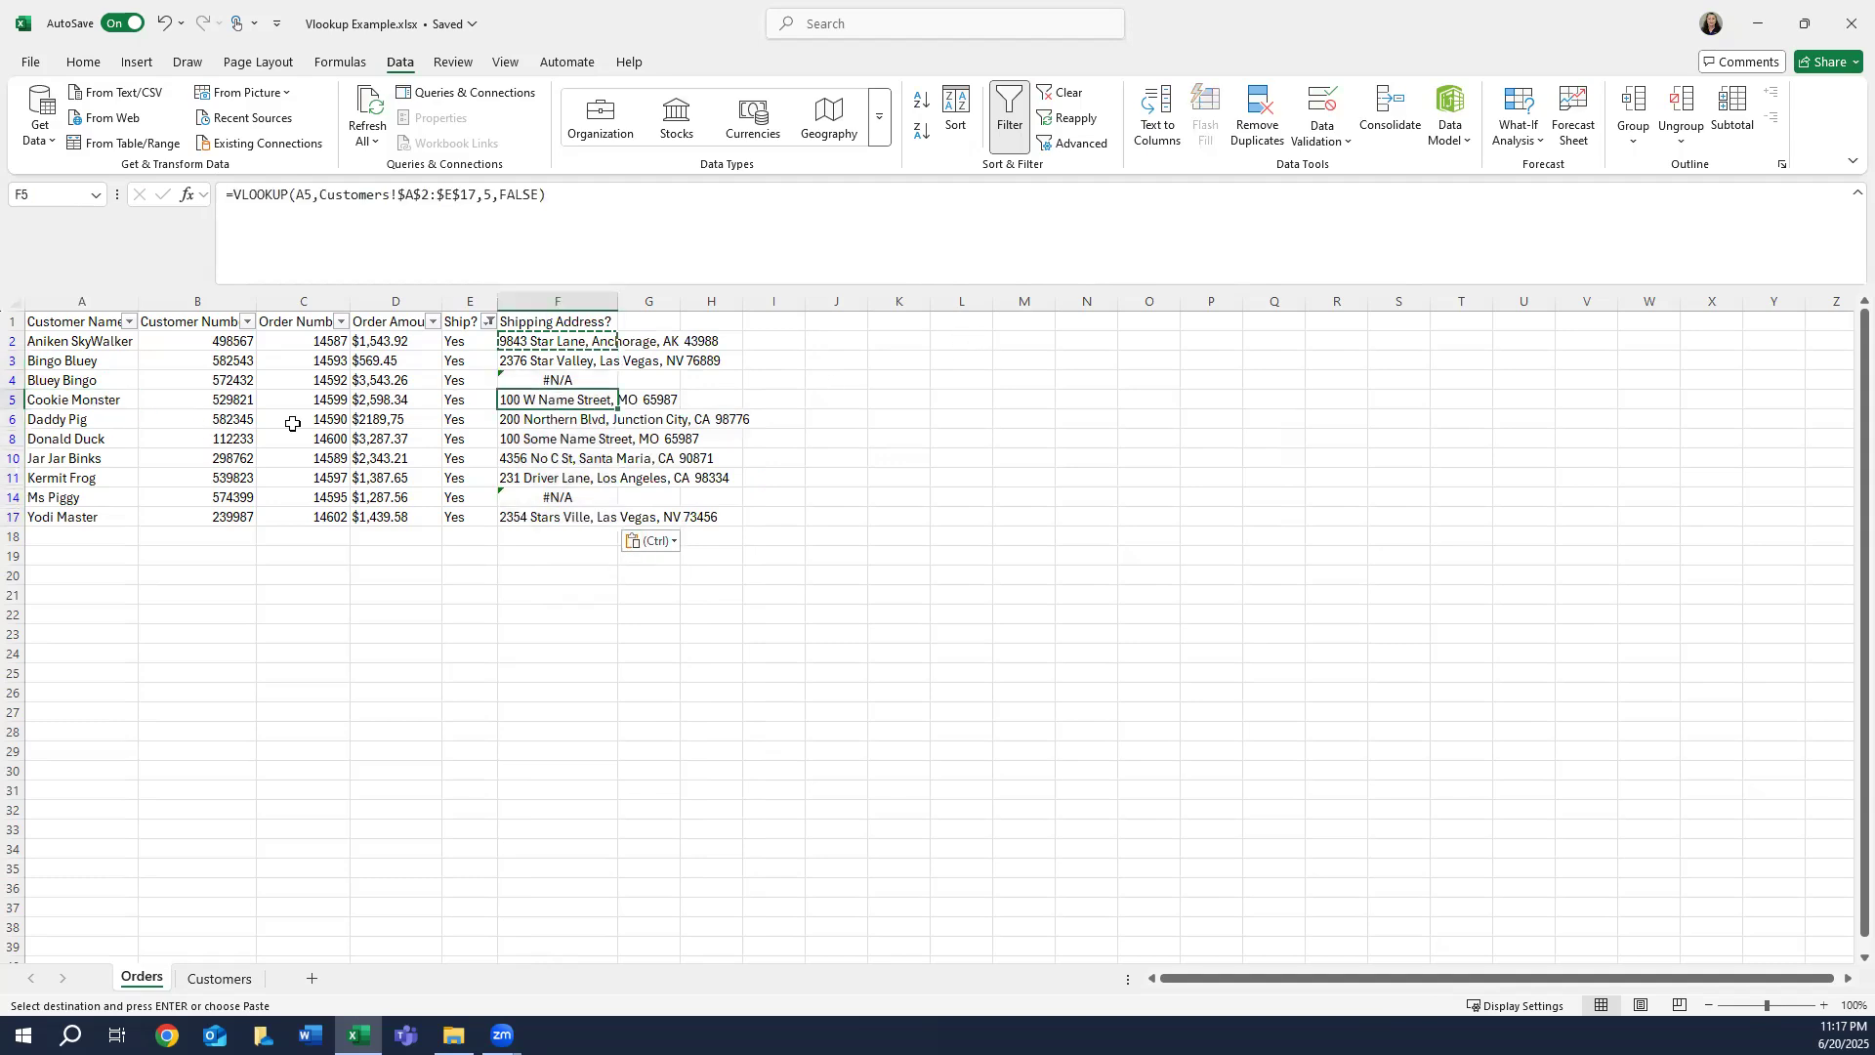
- Compare the shipping addresses returned in F5 and F6 on Orders with the same customers' entries in rows 4 and 5 of the Customers sheet
click(105, 418)
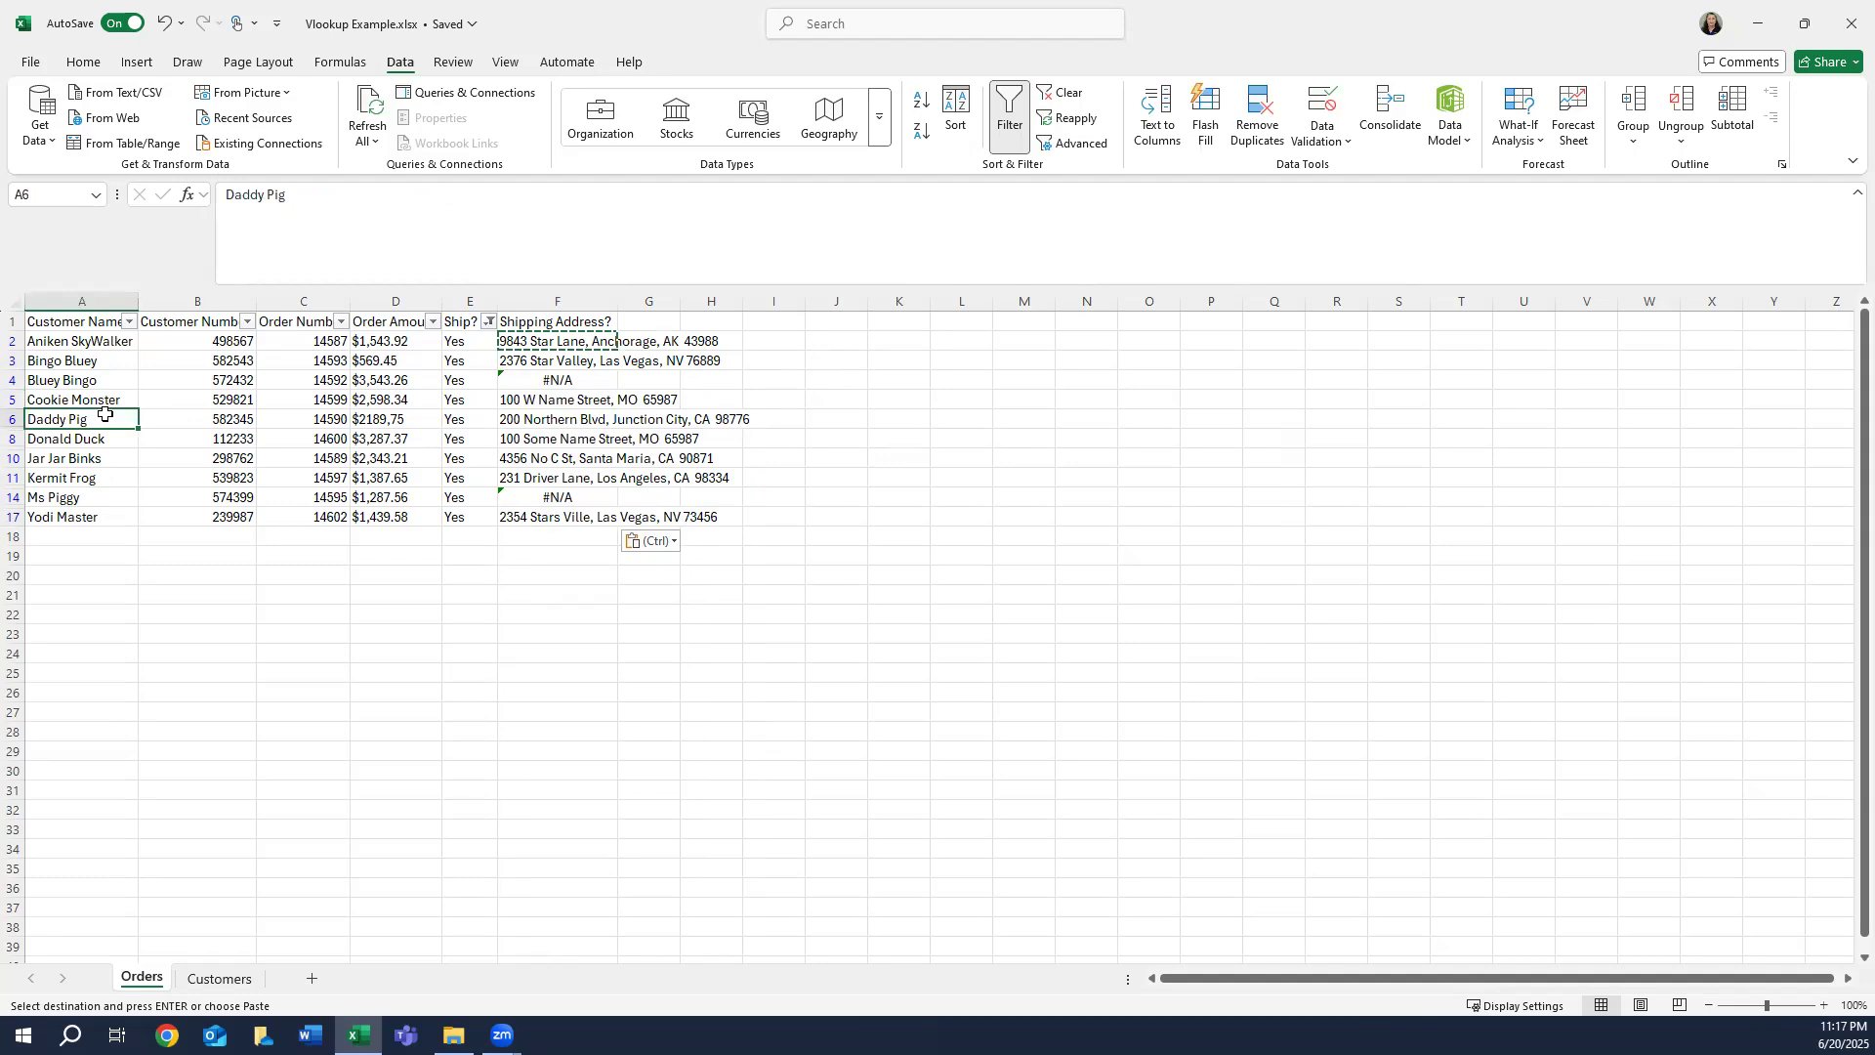
click(533, 419)
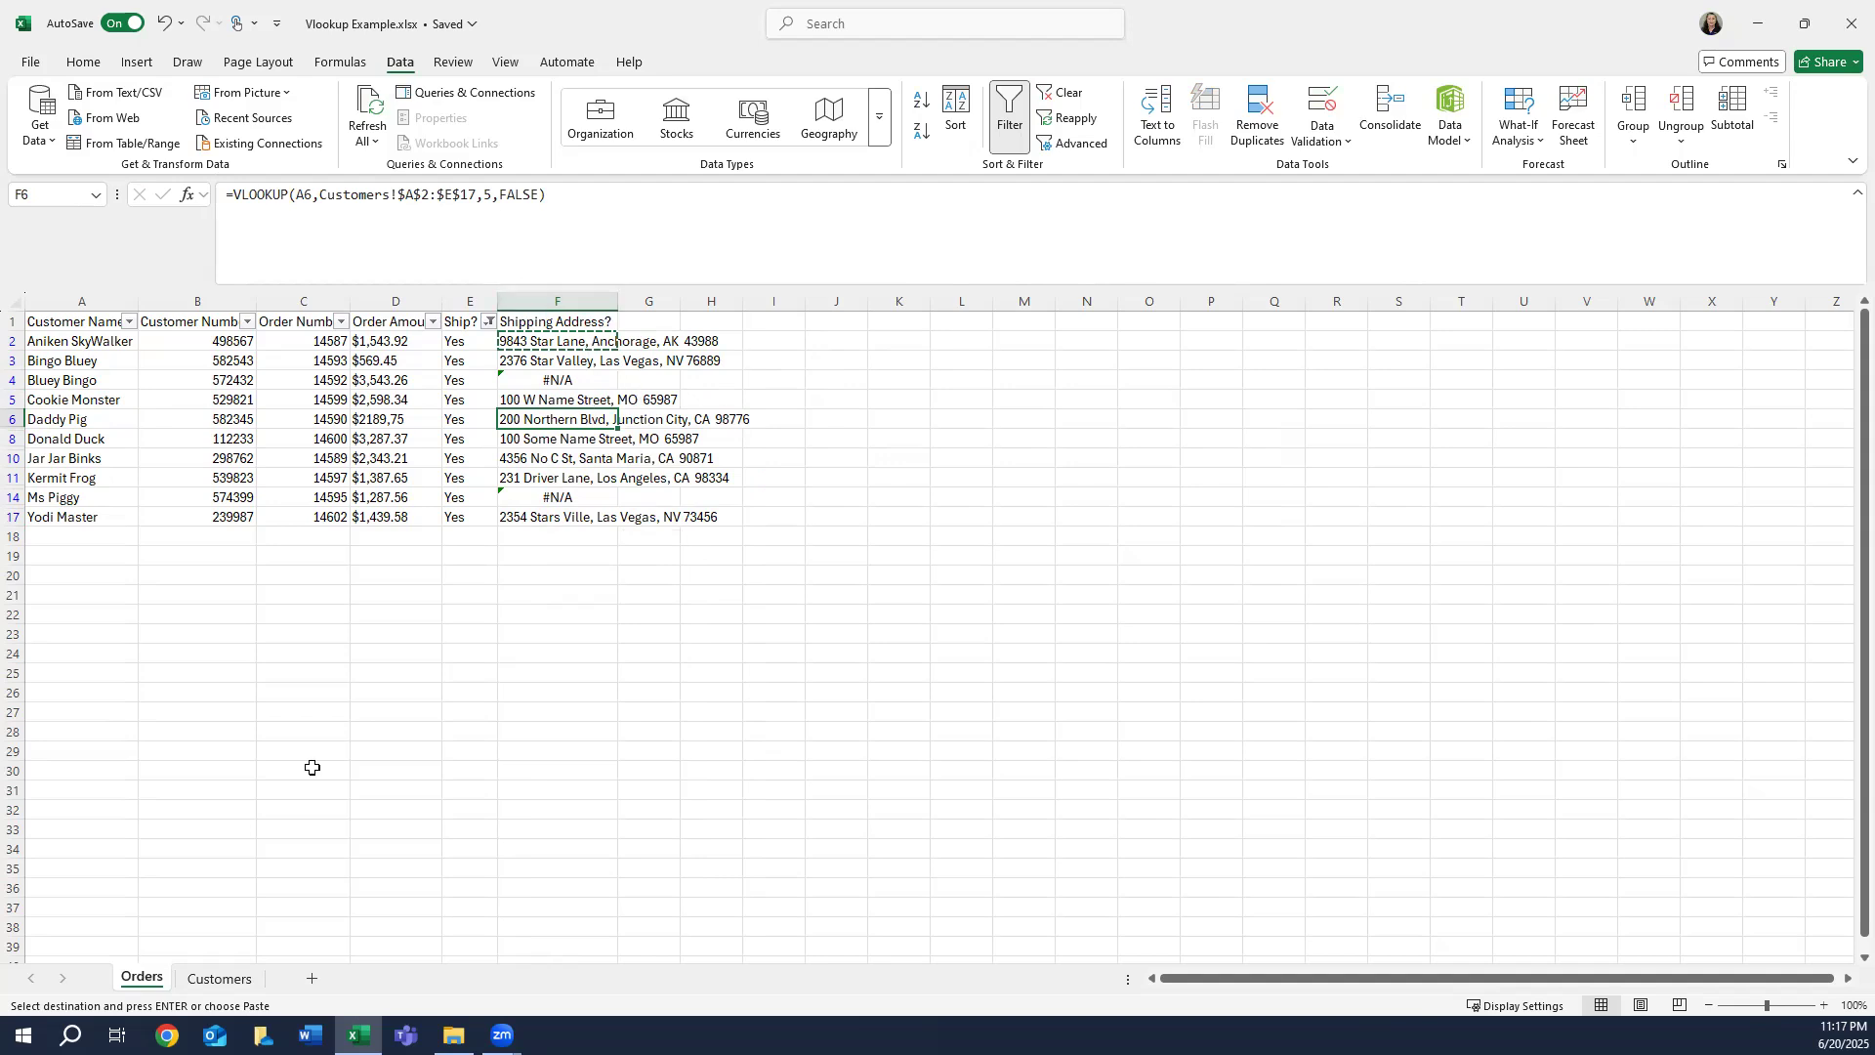
click(552, 400)
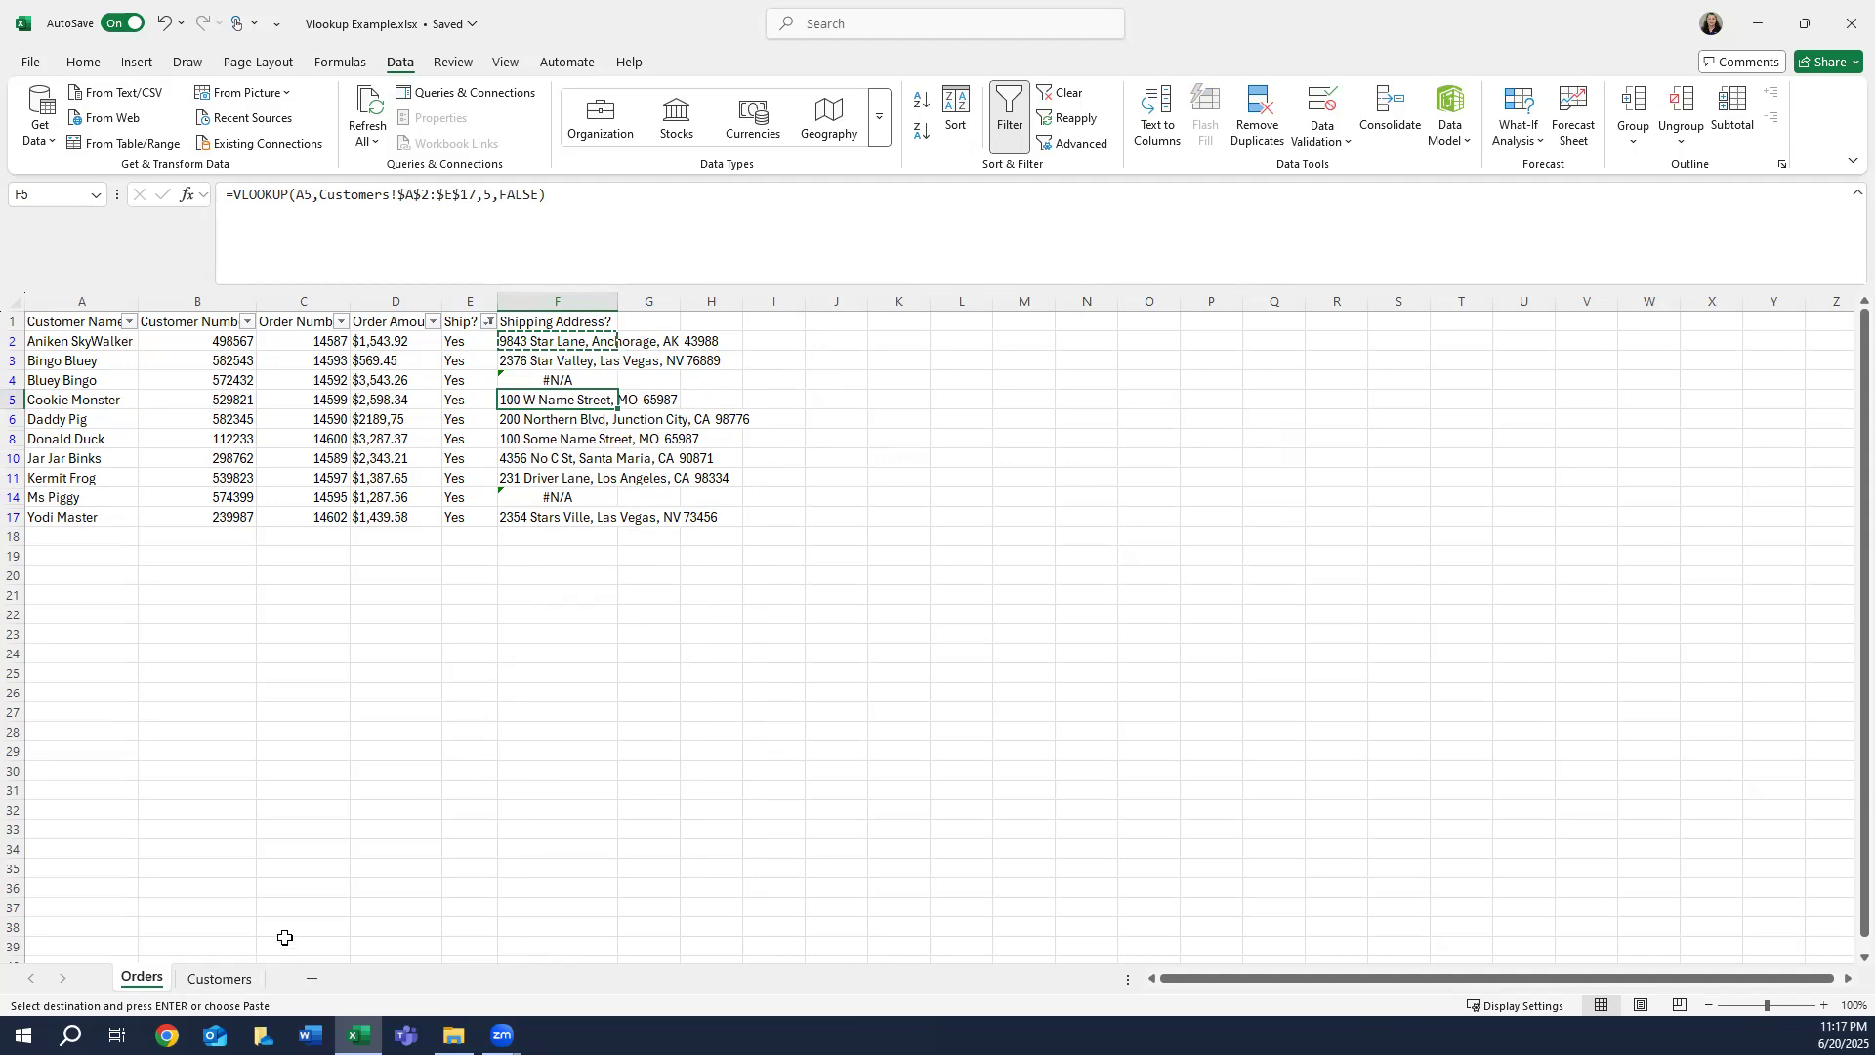
click(220, 978)
click(116, 382)
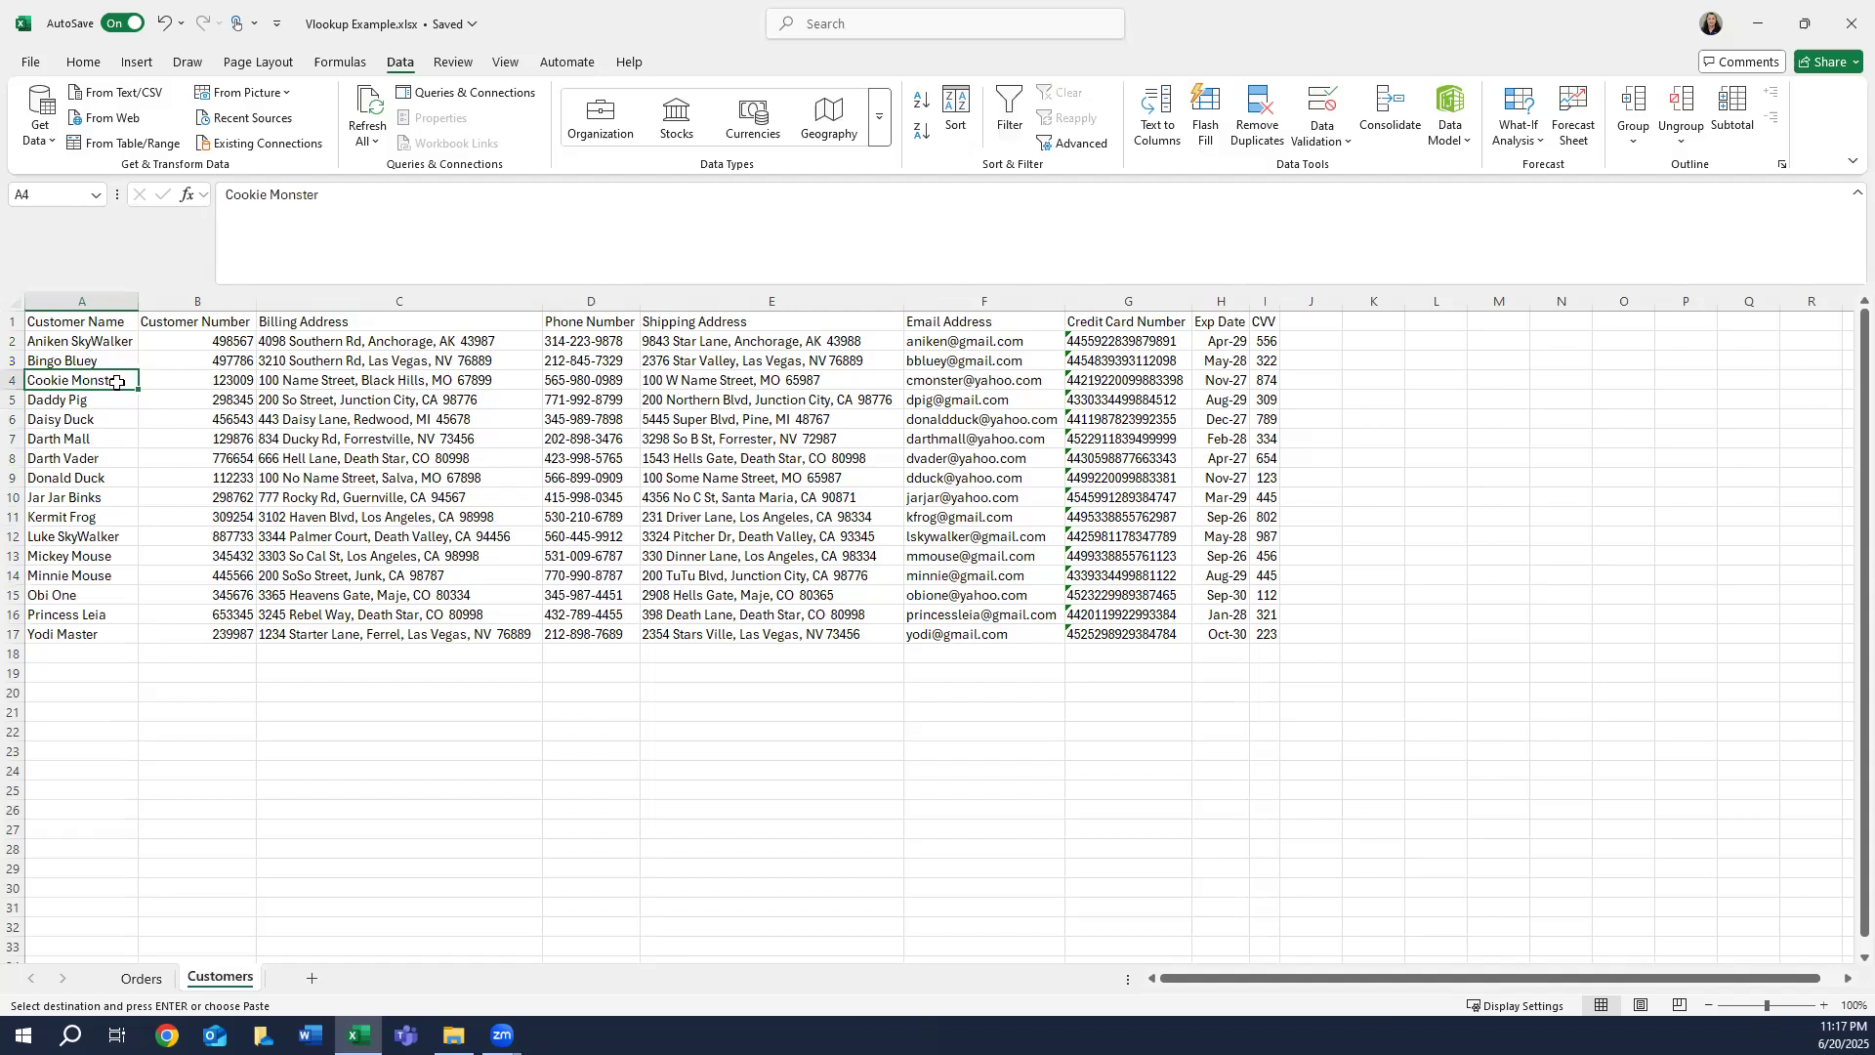
click(759, 380)
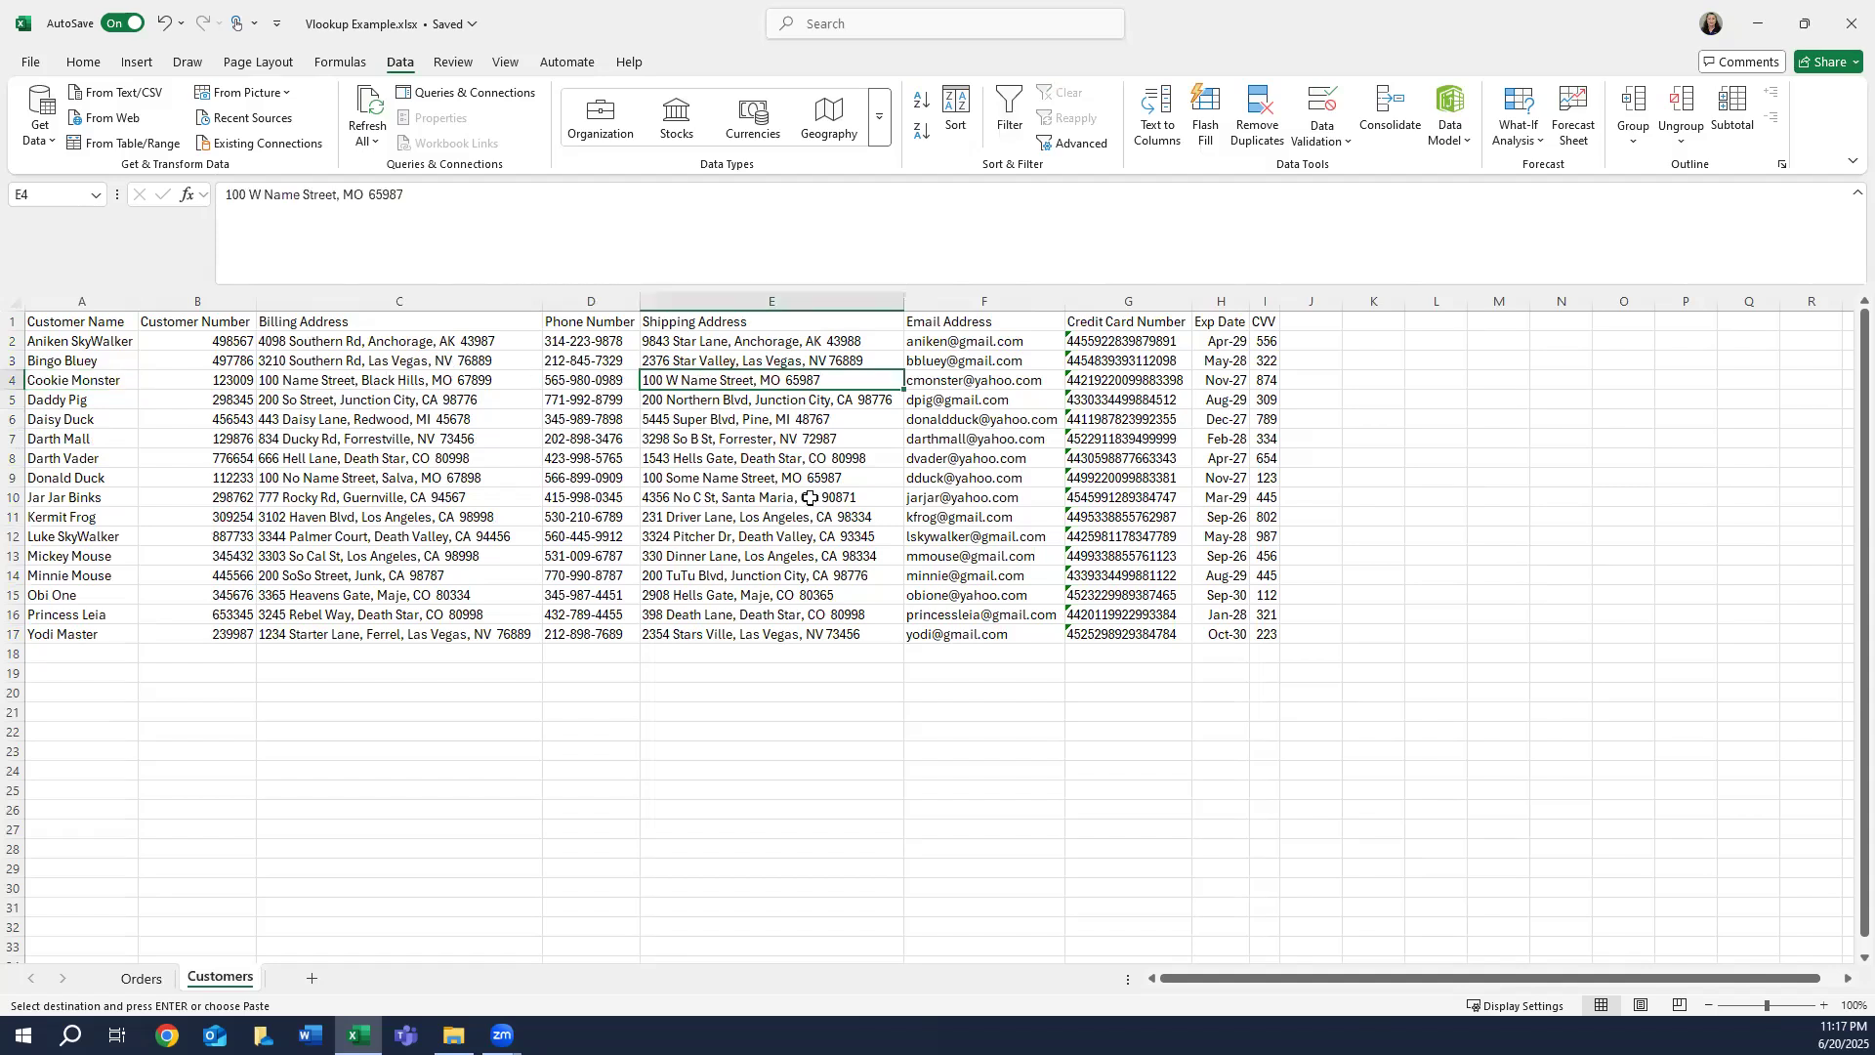
click(94, 403)
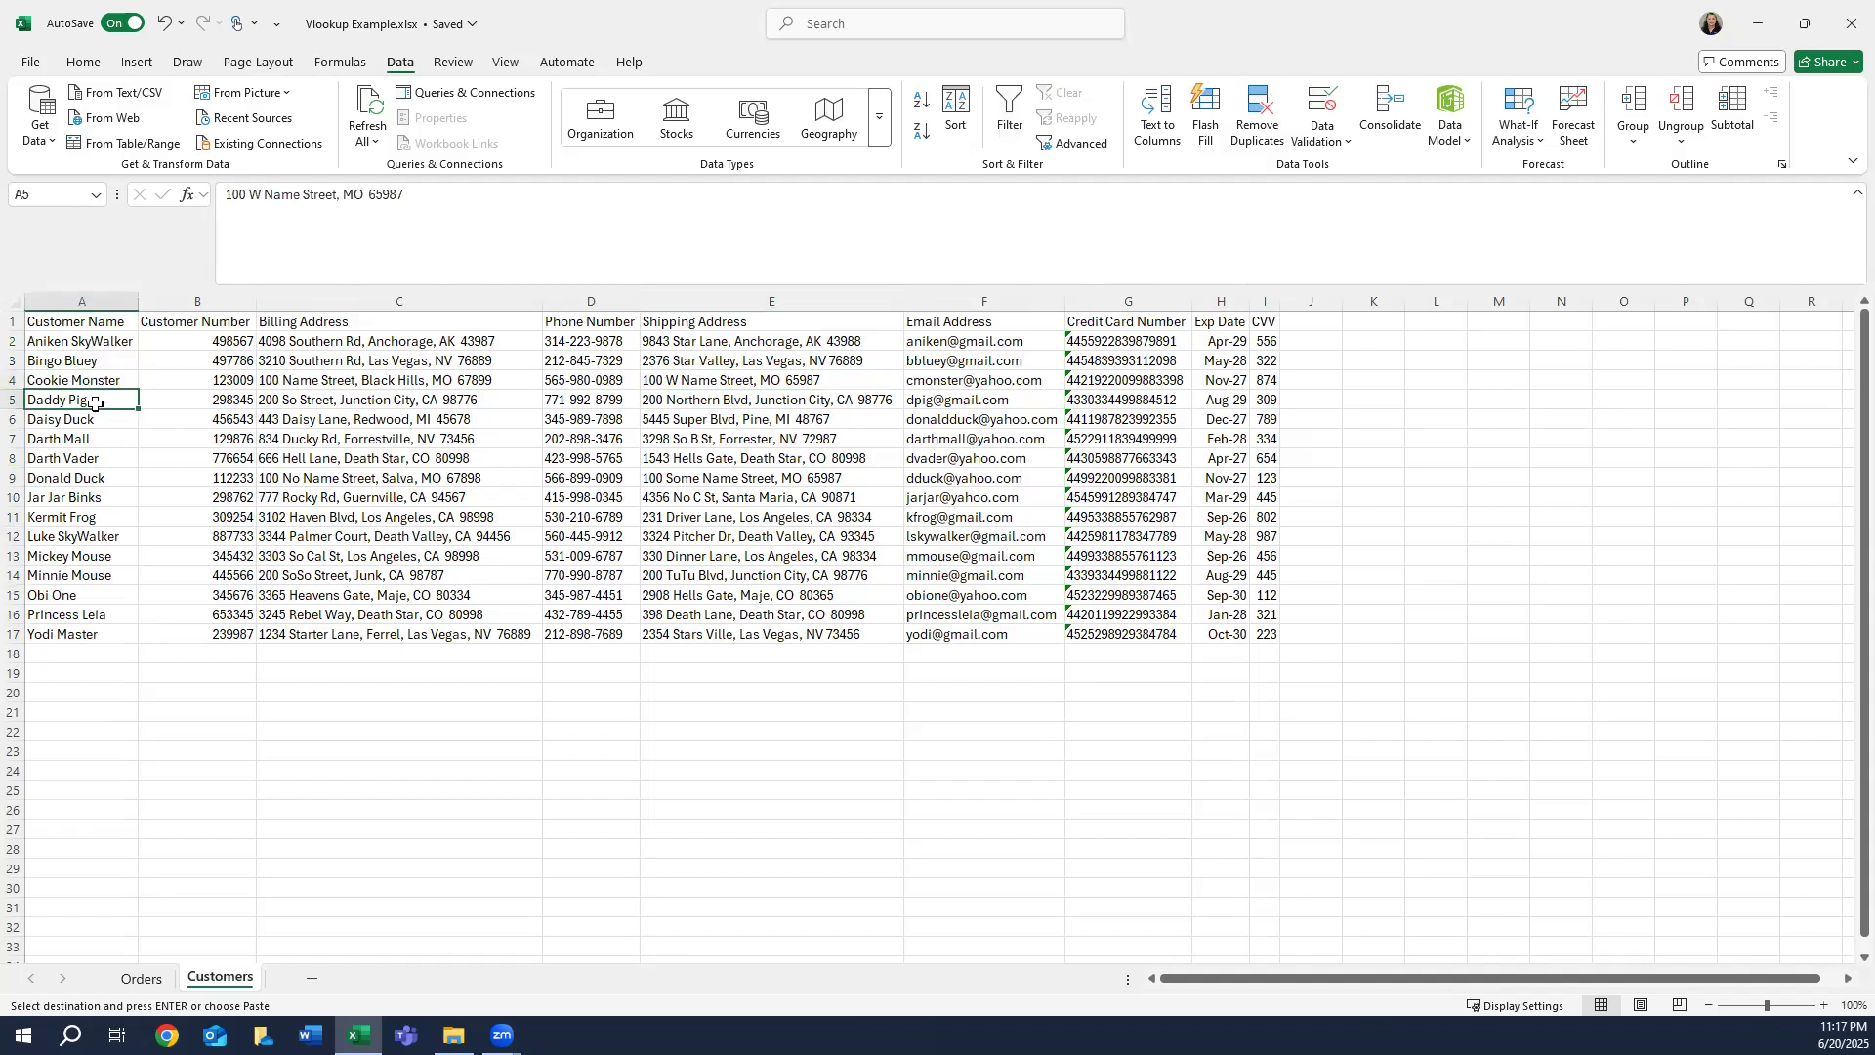
click(689, 398)
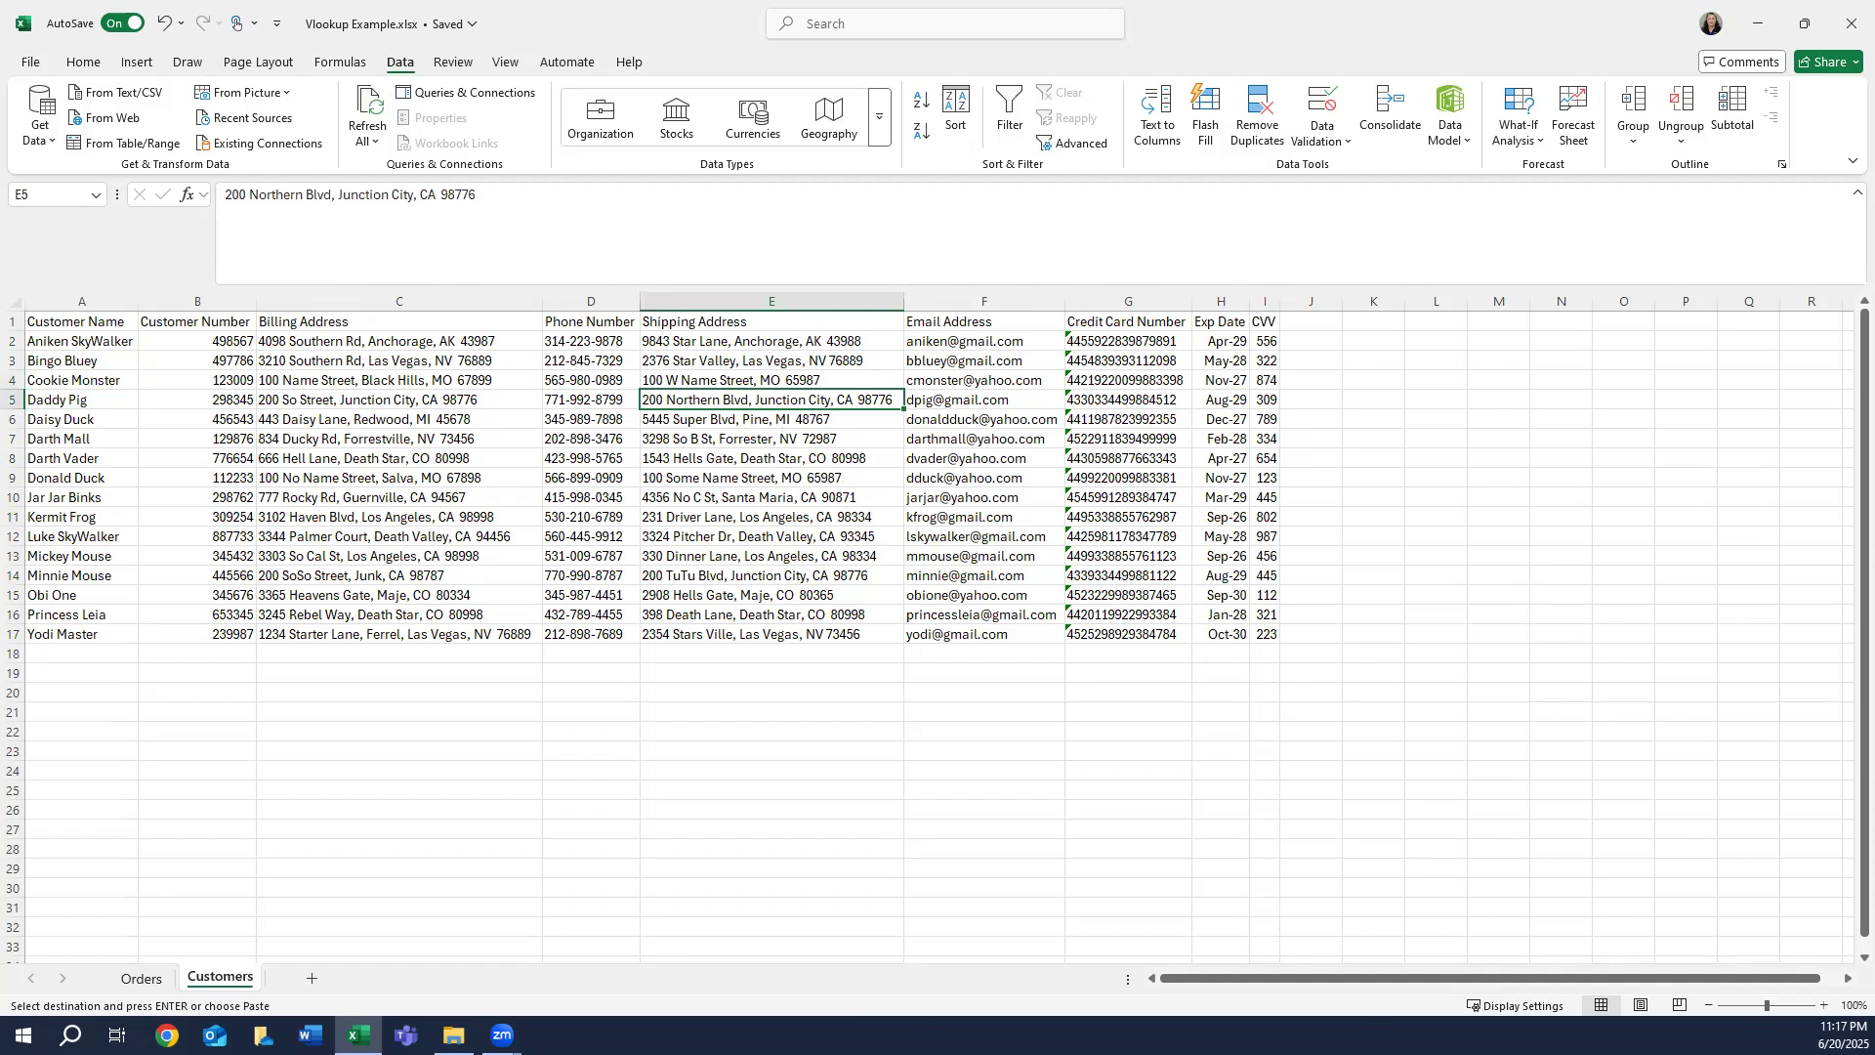
click(141, 977)
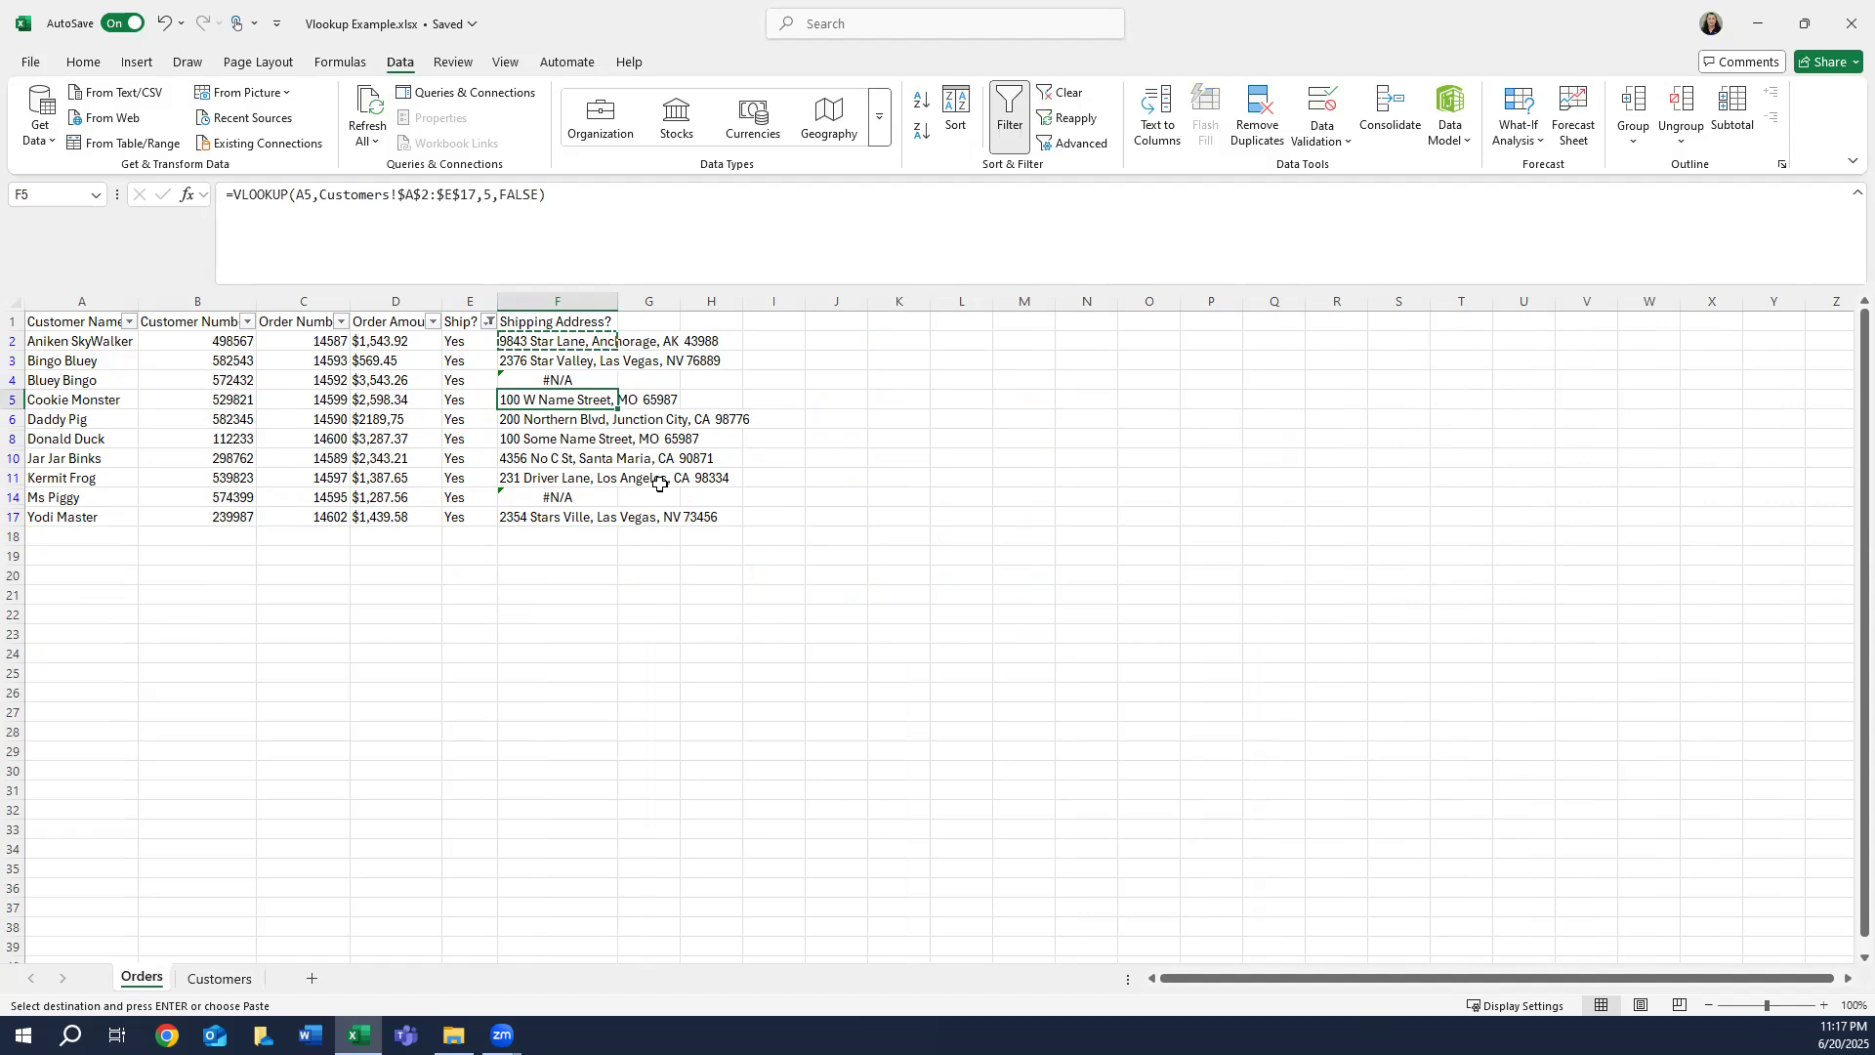
click(566, 419)
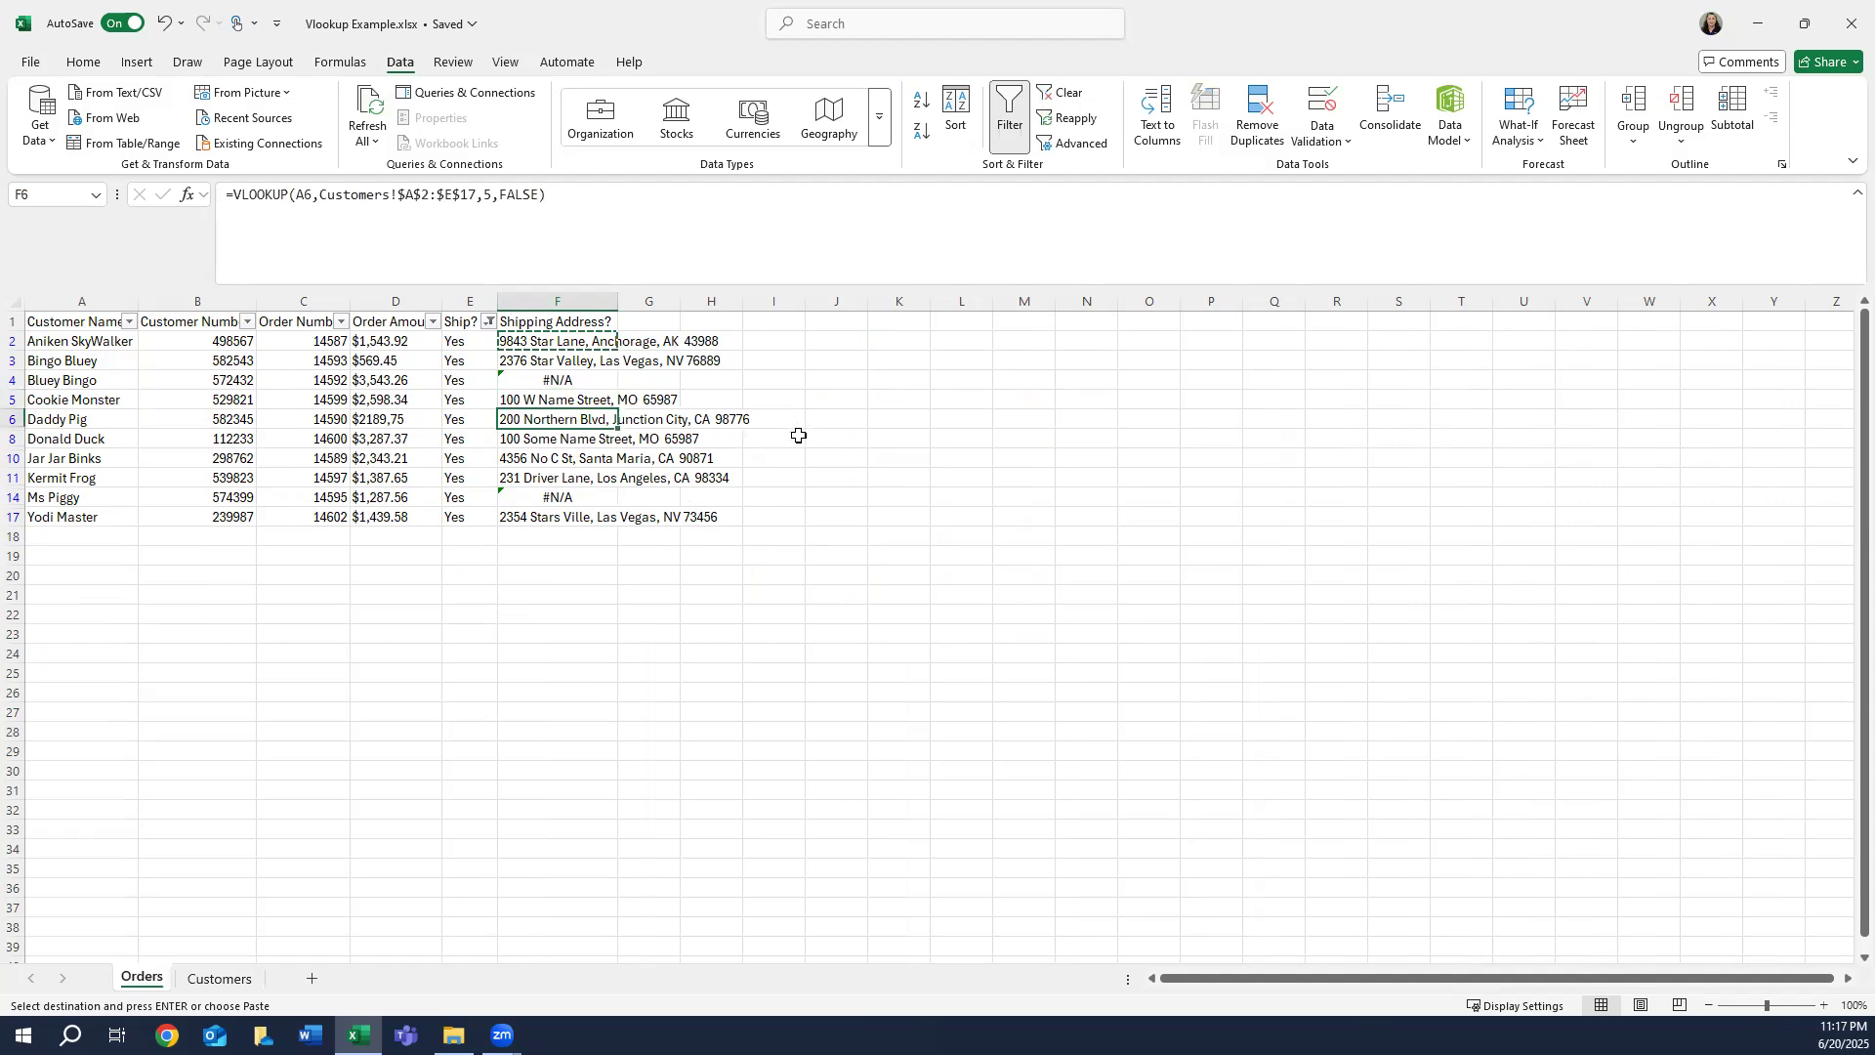